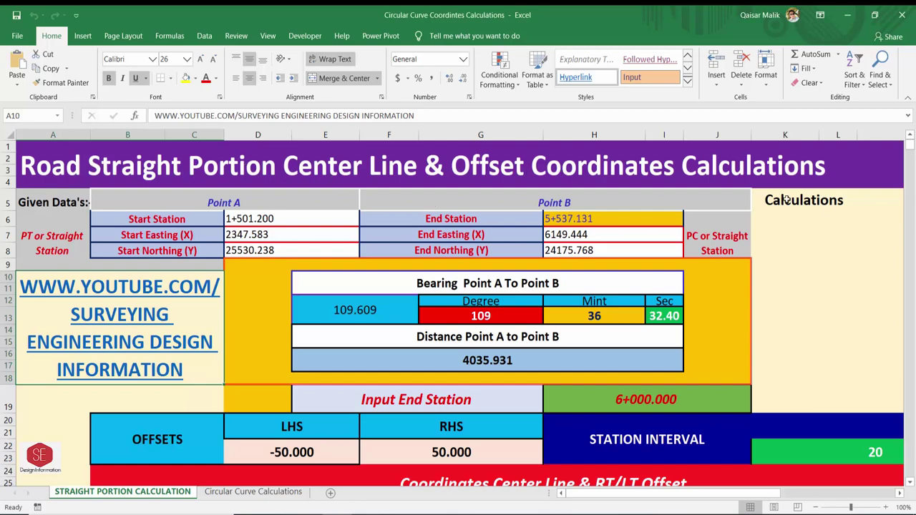
- Inspect the formula behind a centre-line northing value
scroll(506, 272, "down", 3)
scroll(515, 271, "down", 3)
scroll(530, 269, "down", 2)
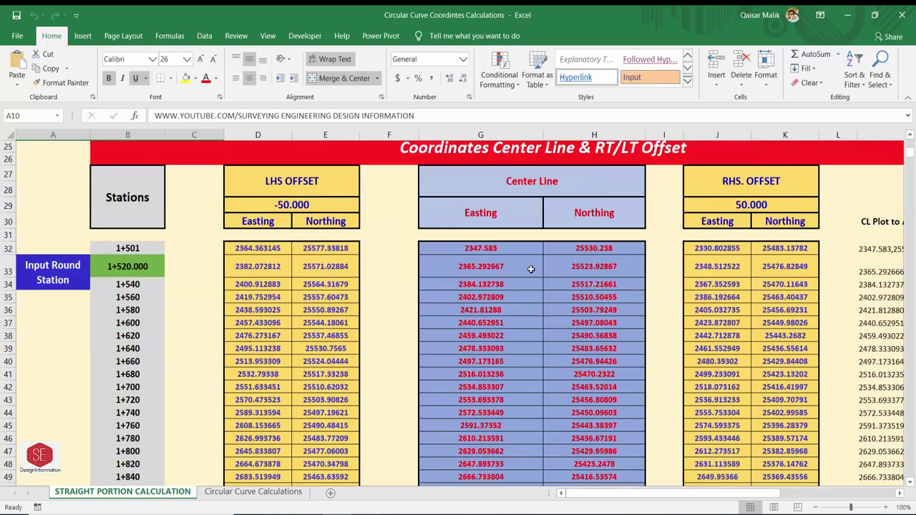
scroll(529, 257, "down", 1)
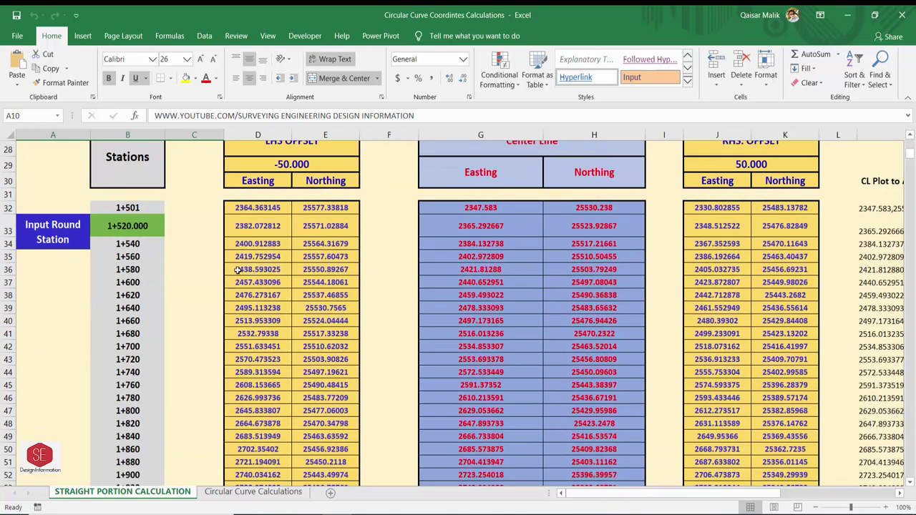
left_click(608, 293)
scroll(609, 295, "up", 3)
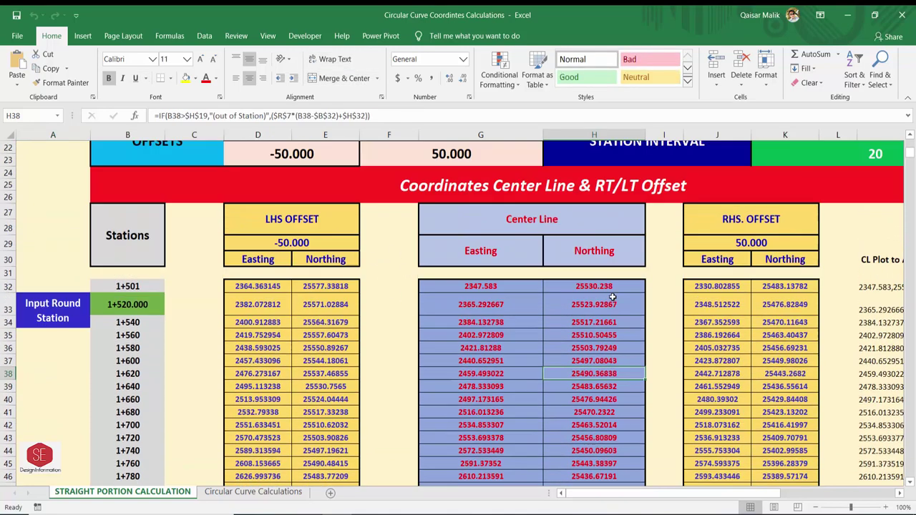
scroll(601, 292, "up", 4)
scroll(564, 286, "up", 2)
scroll(490, 222, "up", 1)
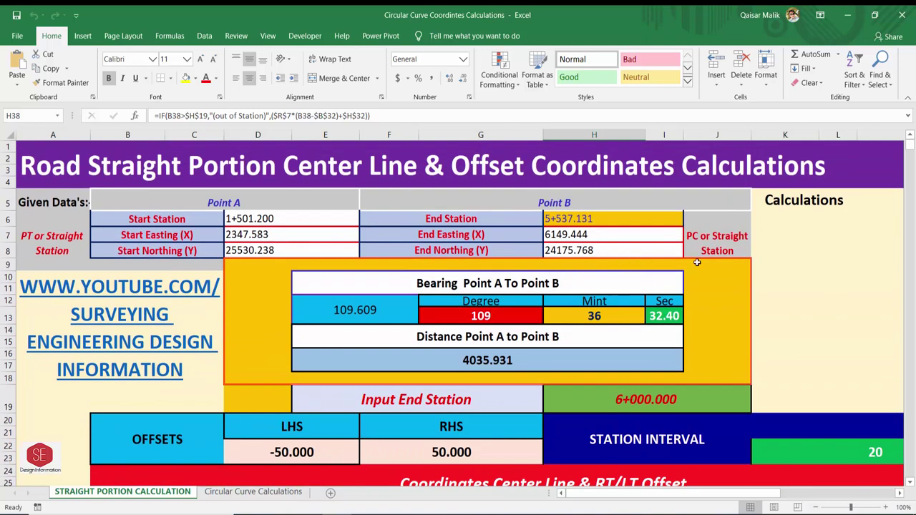
- On the Circular Curve Calculations sheet, review the PC/PT input blocks and drag the curve diagram to mid-sheet
left_click(259, 493)
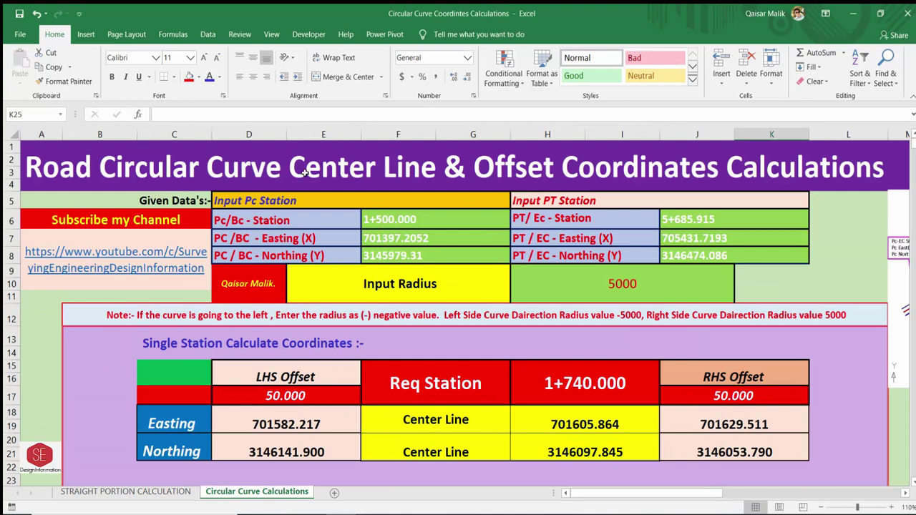
left_click(662, 176)
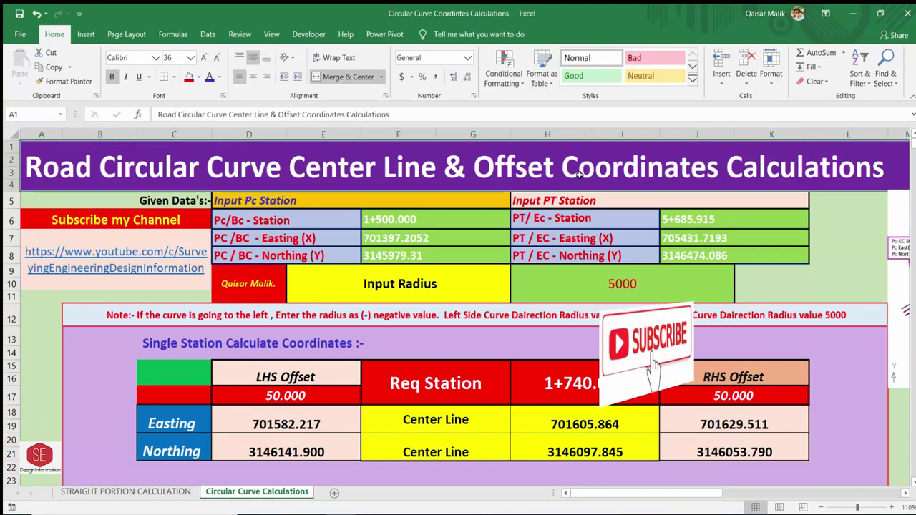
left_click(272, 199)
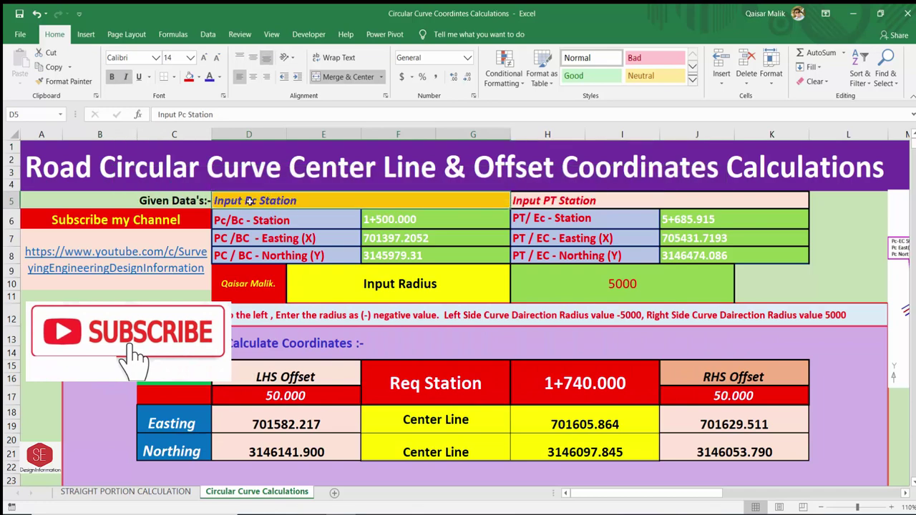
left_click(546, 209)
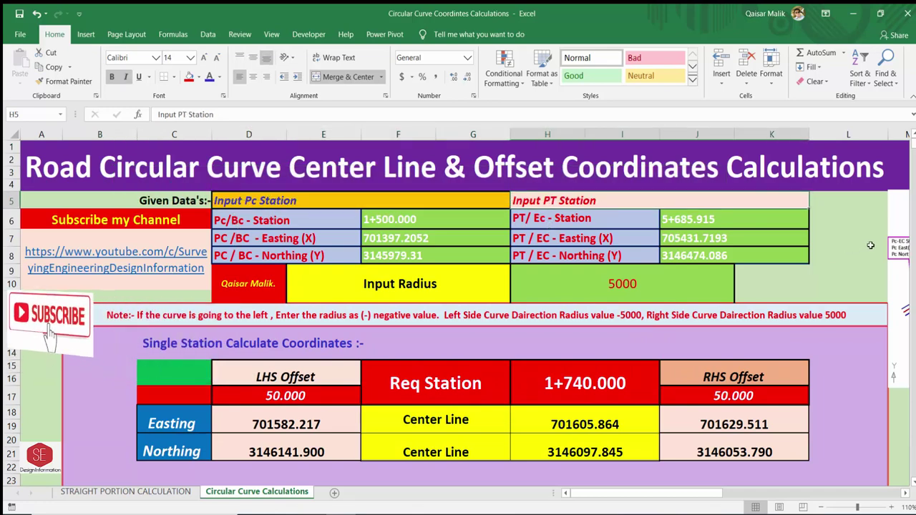
left_click(885, 226)
left_click_drag(885, 226, 211, 339)
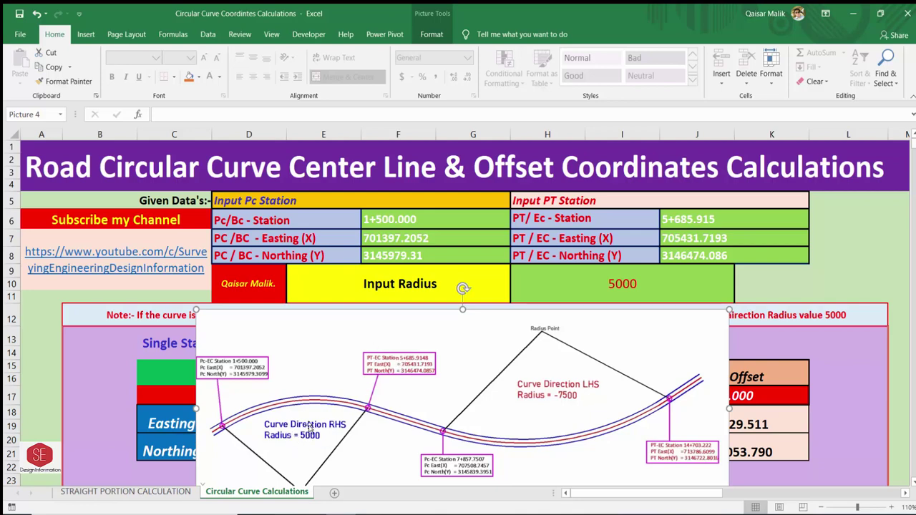
- Move the diagram down and review the radius 5000 and the PC and PT station data
left_click(629, 285)
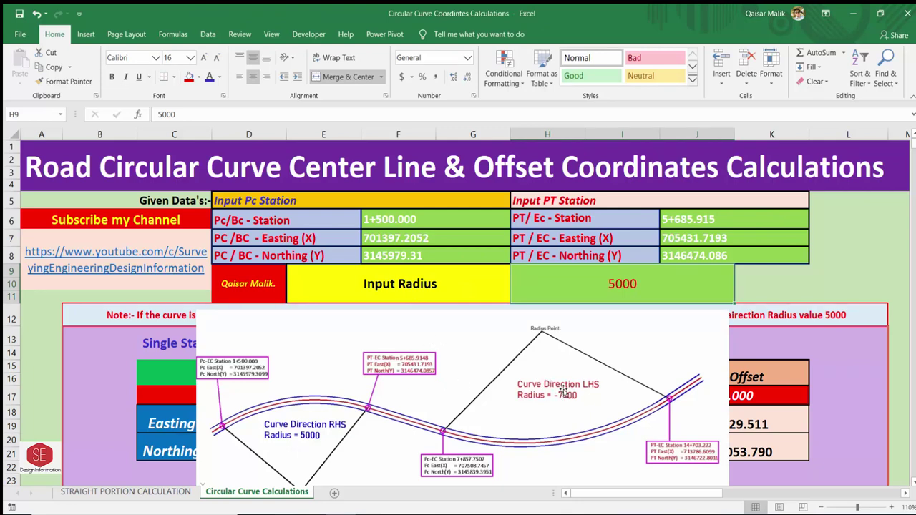
left_click_drag(584, 365, 584, 403)
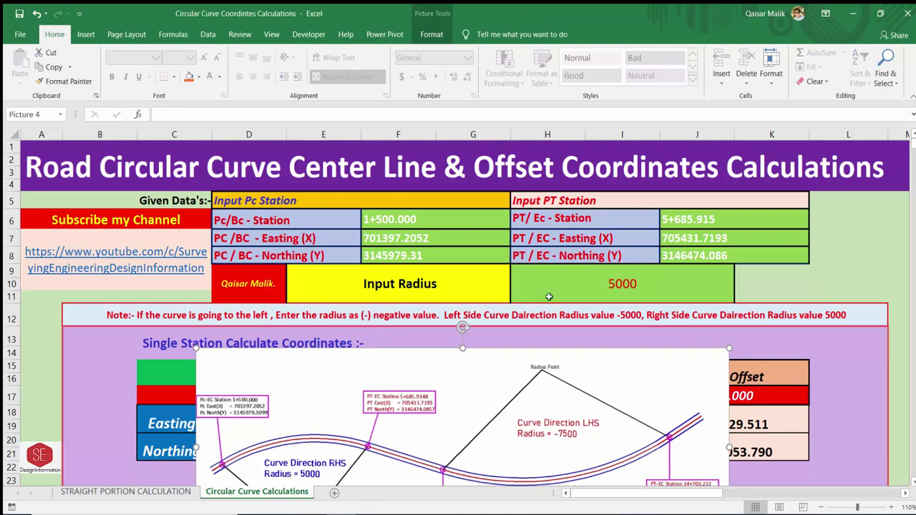
left_click(604, 283)
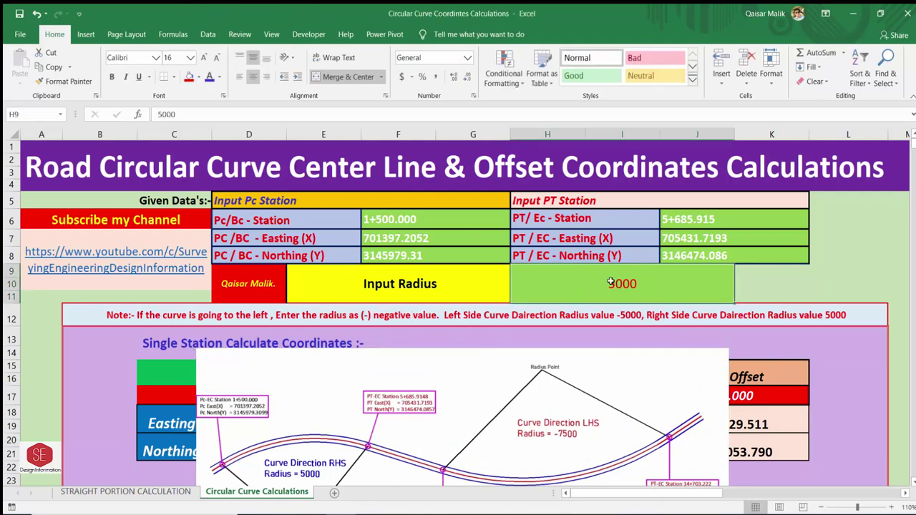
left_click(409, 223)
left_click(412, 238)
left_click(413, 256)
left_click(664, 219)
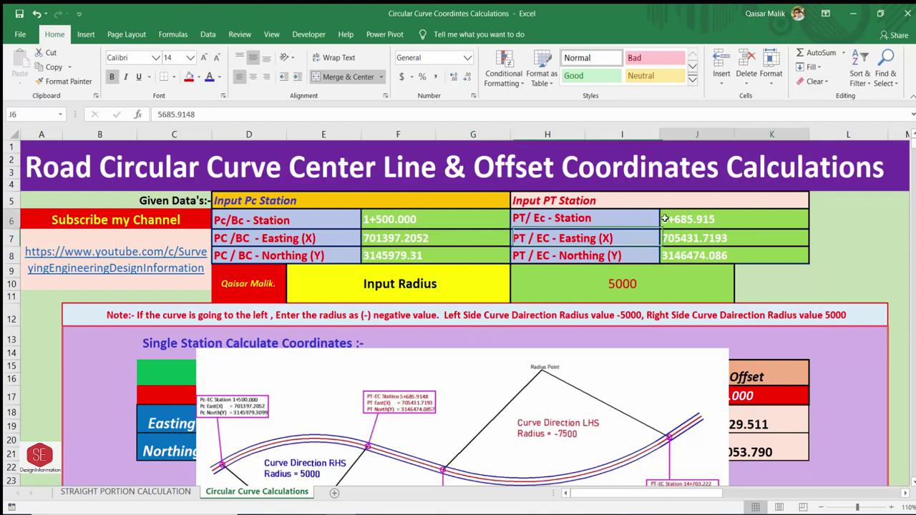
left_click(664, 238)
left_click(661, 255)
left_click(652, 282)
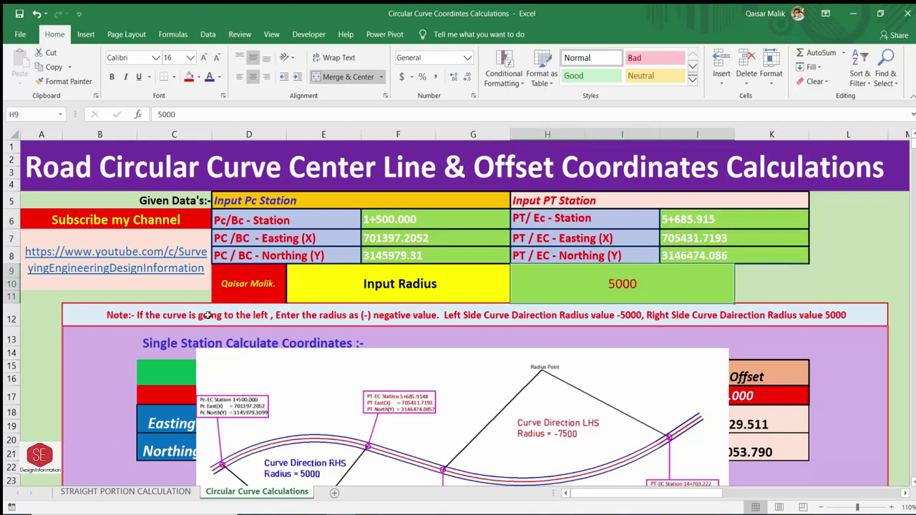
- Change the radius to -5000, restore it to 5000, and move the diagram back aside
double_click(603, 285)
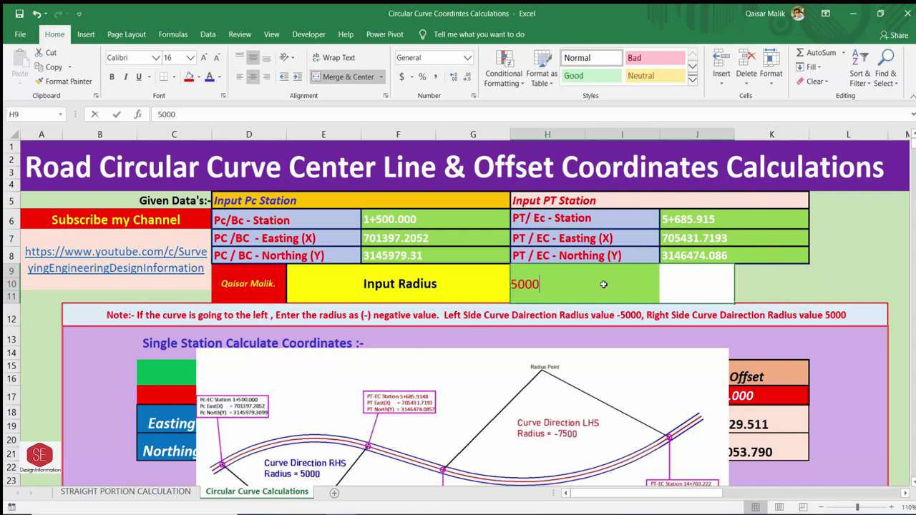
type("-5000")
key("Return")
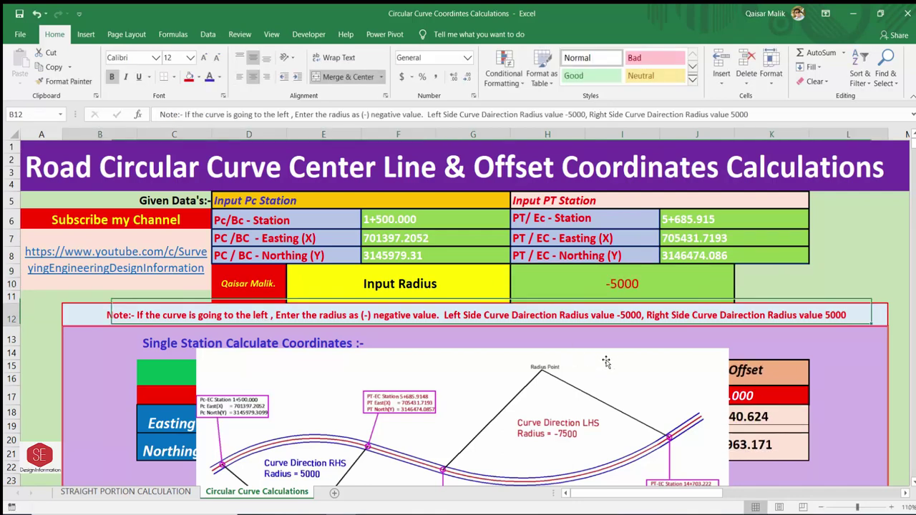
double_click(574, 284)
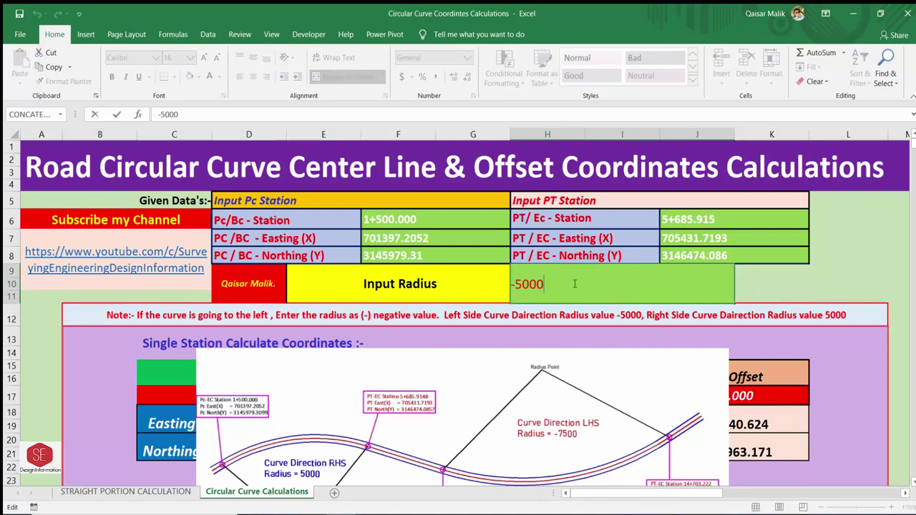
left_click(515, 287)
key("BackSpace")
key("Return")
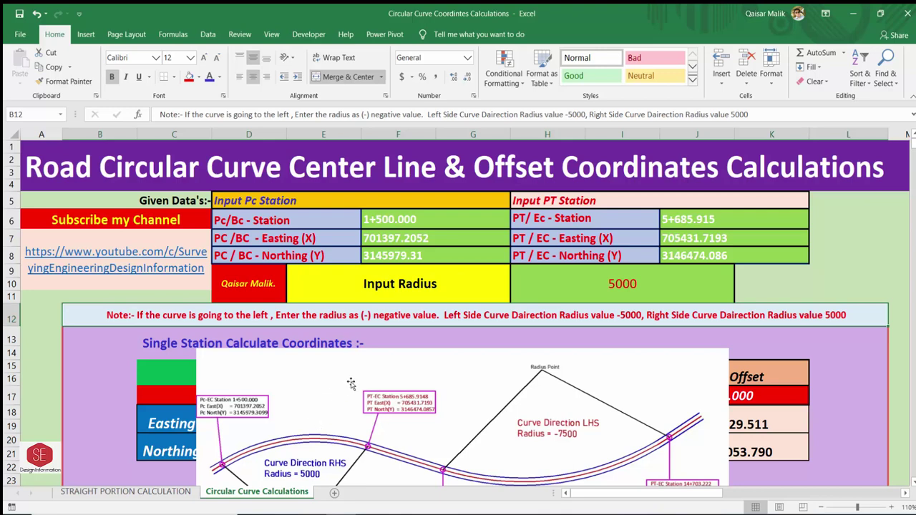
left_click_drag(350, 383, 353, 343)
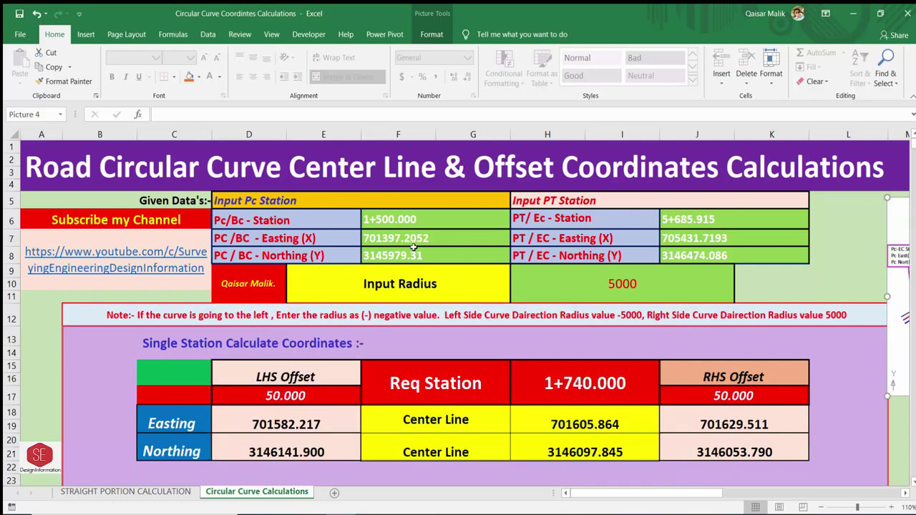
- Set the required station to 1+510 and inspect the RHS easting formula
left_click(126, 222)
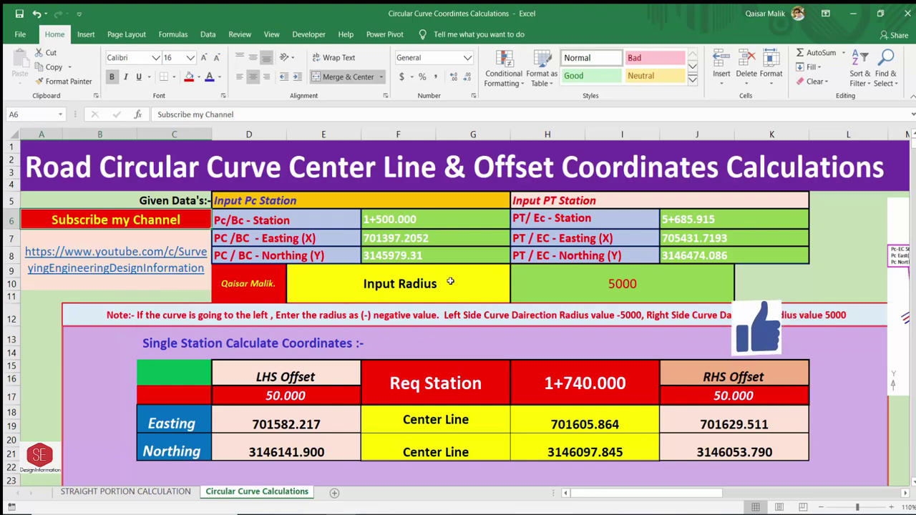
scroll(501, 271, "down", 2)
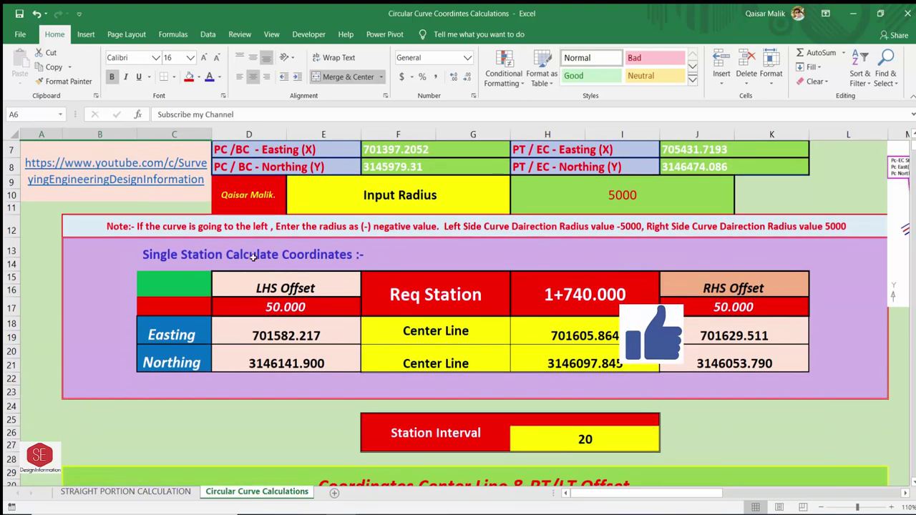
left_click(252, 256)
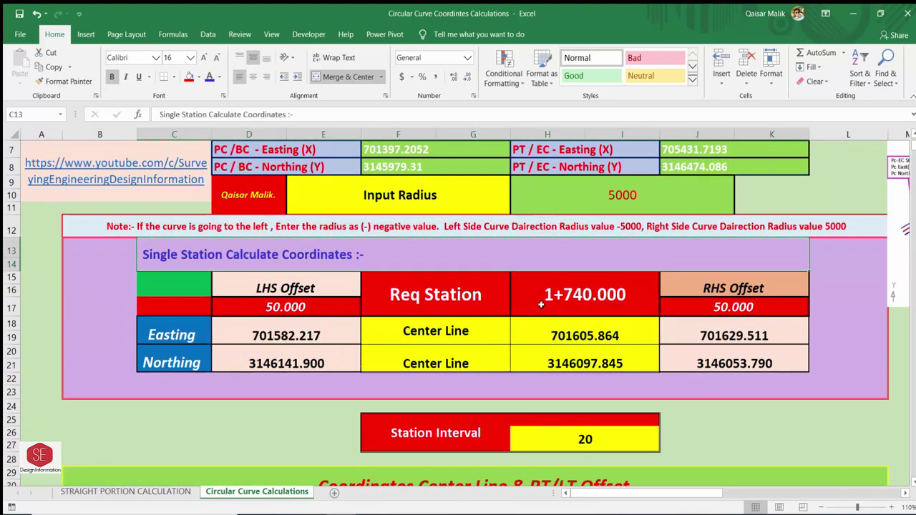
scroll(428, 240, "up", 1)
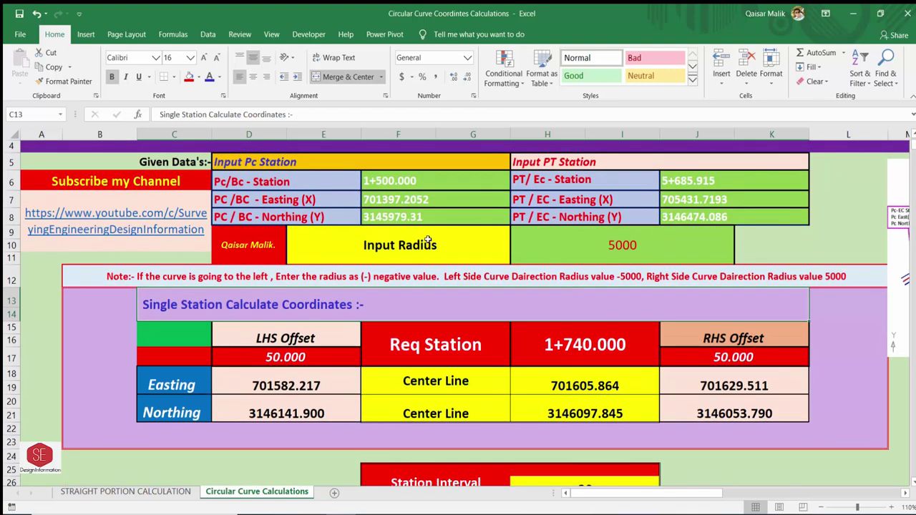
left_click(538, 332)
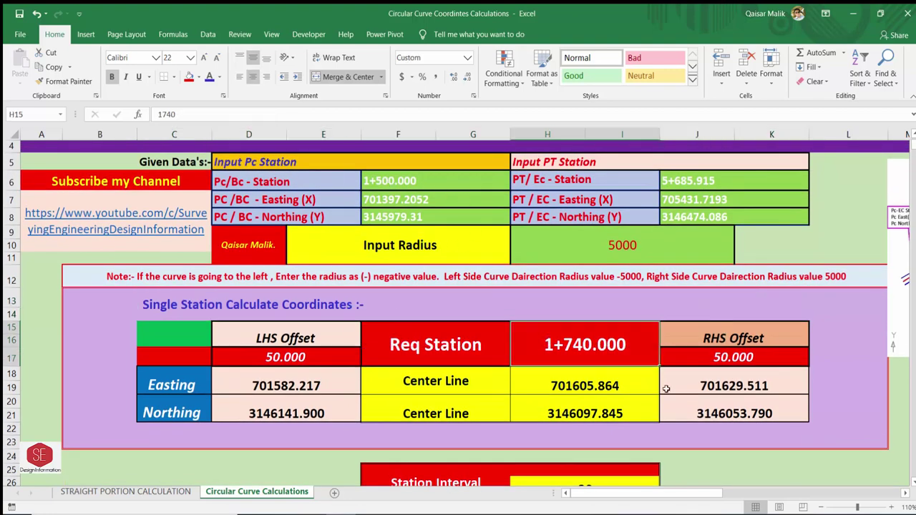
key("F2")
key("BackSpace")
key("BackSpace")
key("BackSpace")
type("510")
key("Return")
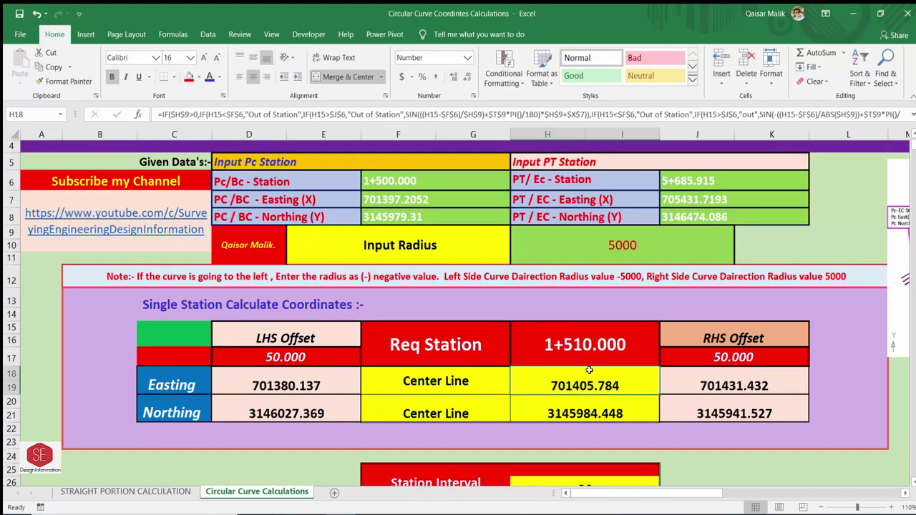
left_click(683, 375)
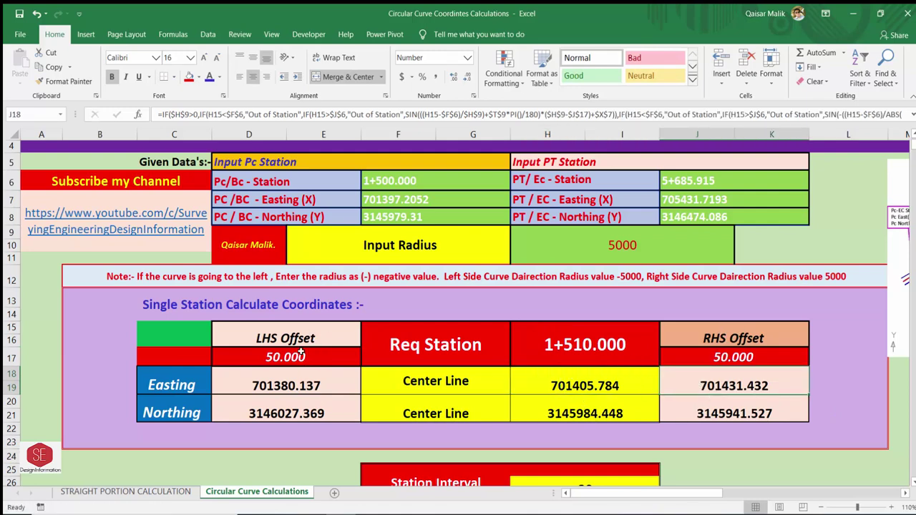
- Change the required station to 1+600 and set both RHS and LHS offsets to 25
left_click(589, 348)
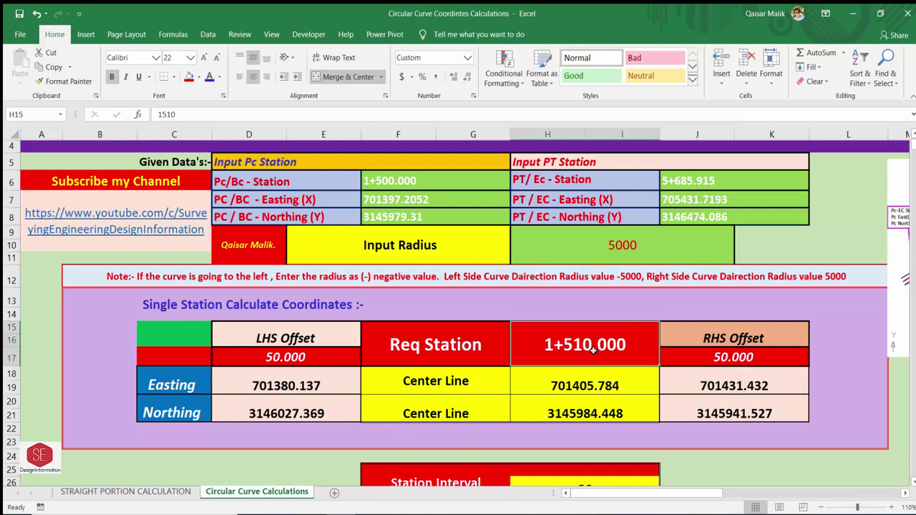
type("1+600")
key("Return")
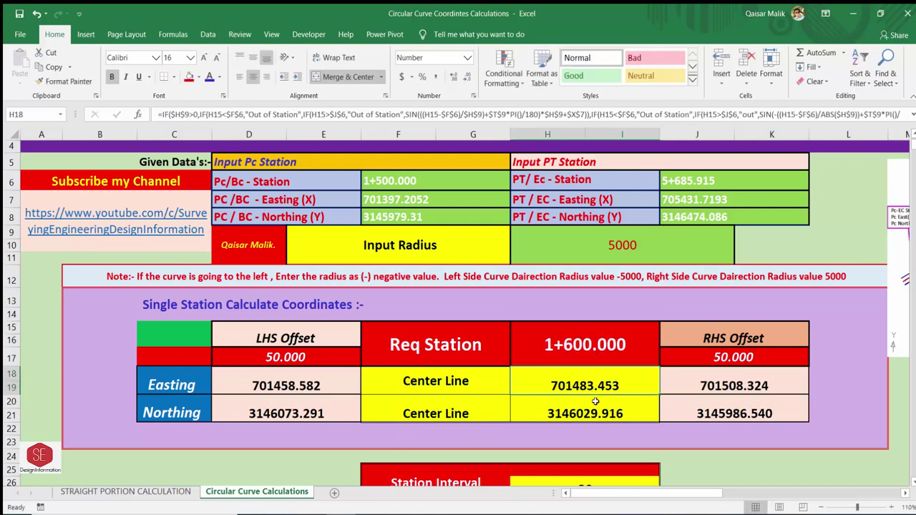
left_click(772, 356)
type("25")
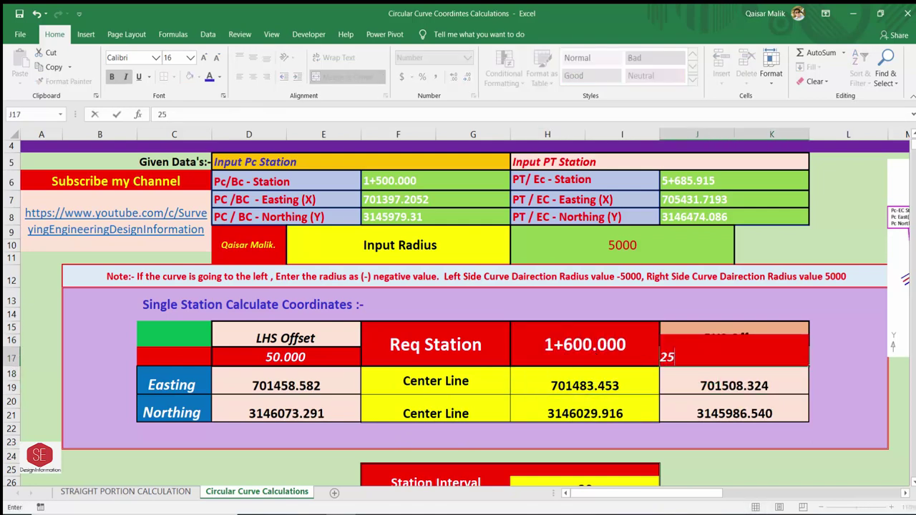
key("Return")
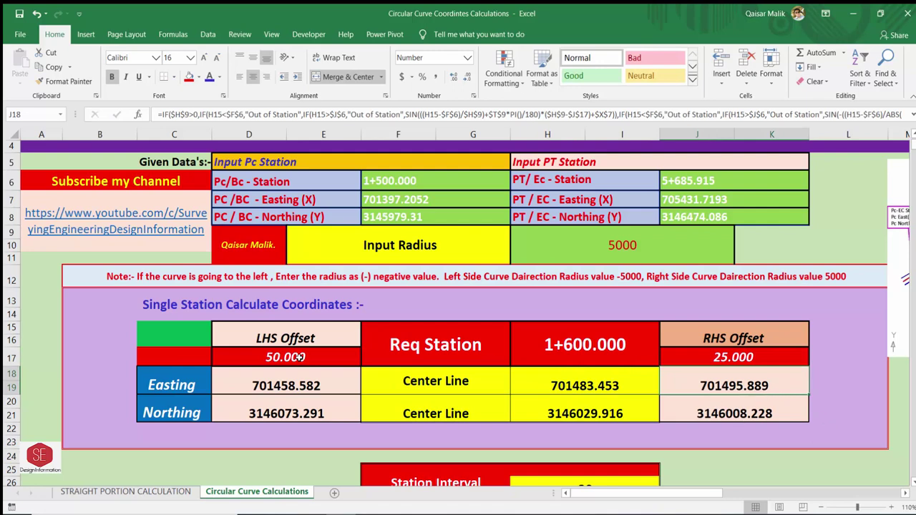
left_click(299, 357)
type("25")
key("Return")
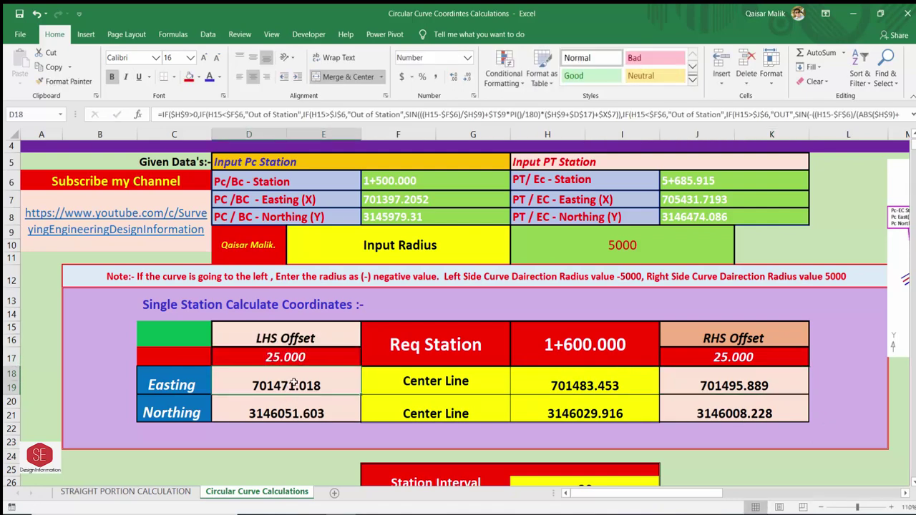
- Review the coordinates table headings: Stations, Center Line, RHS Offset and LHS Offset
scroll(458, 337, "down", 2)
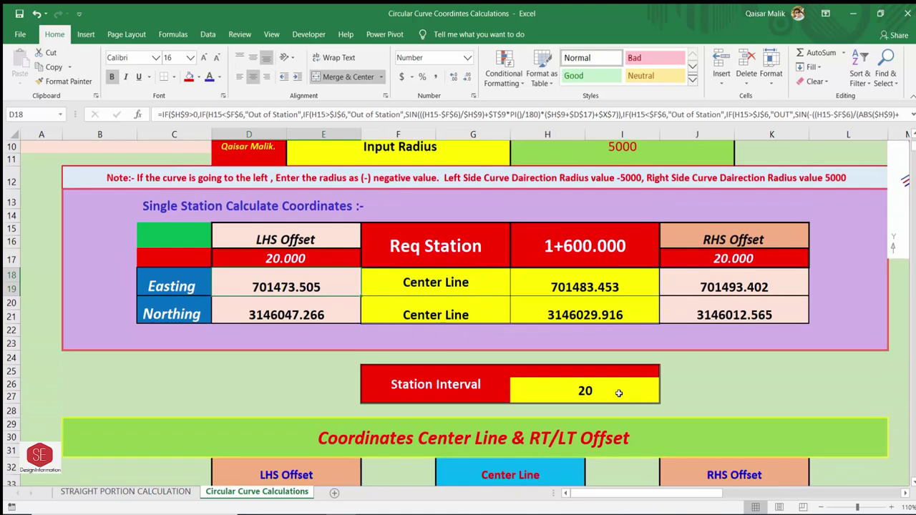
left_click(618, 393)
scroll(619, 386, "down", 2)
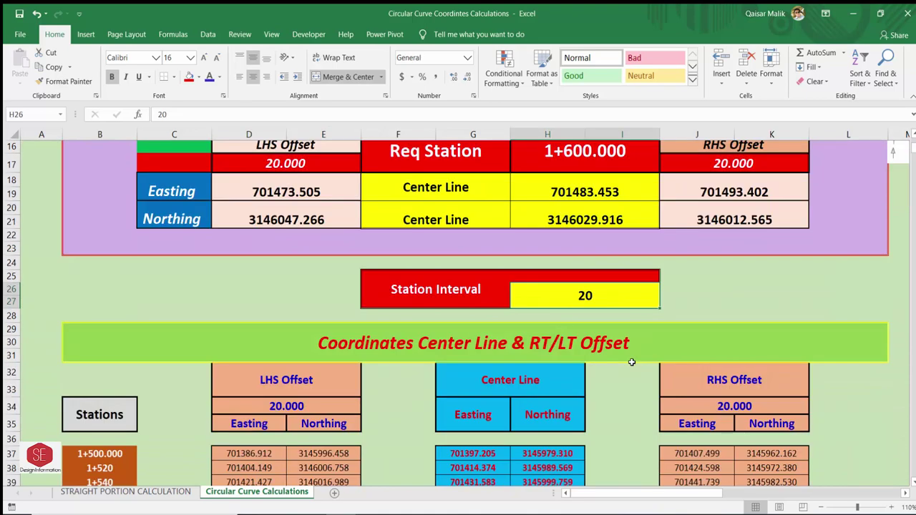
scroll(605, 297, "down", 2)
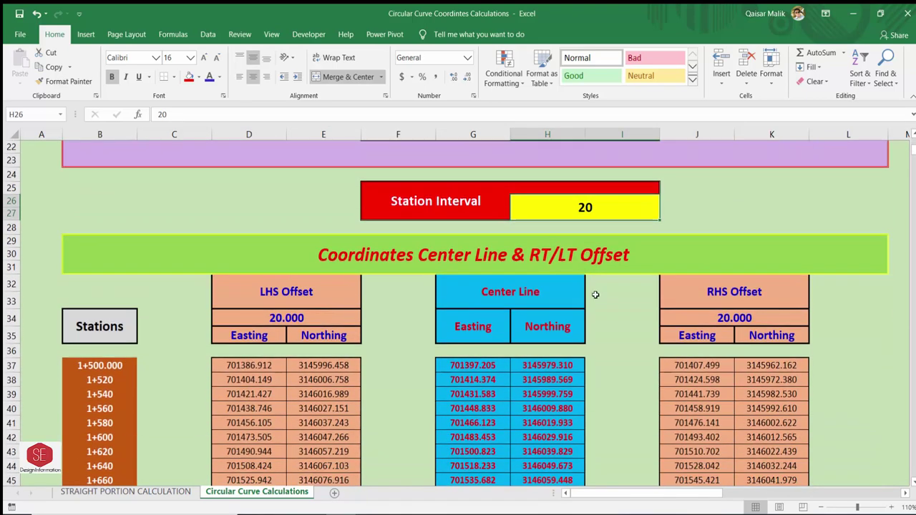
left_click(422, 254)
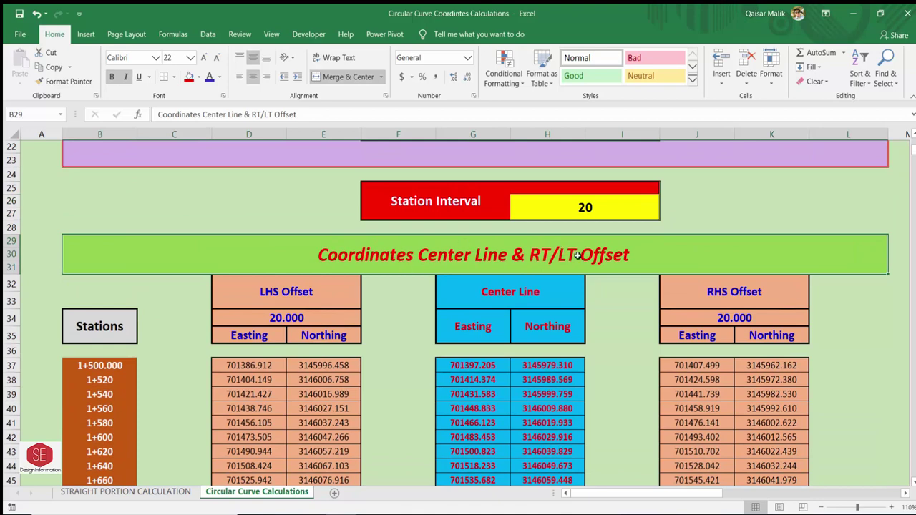
scroll(433, 352, "down", 1)
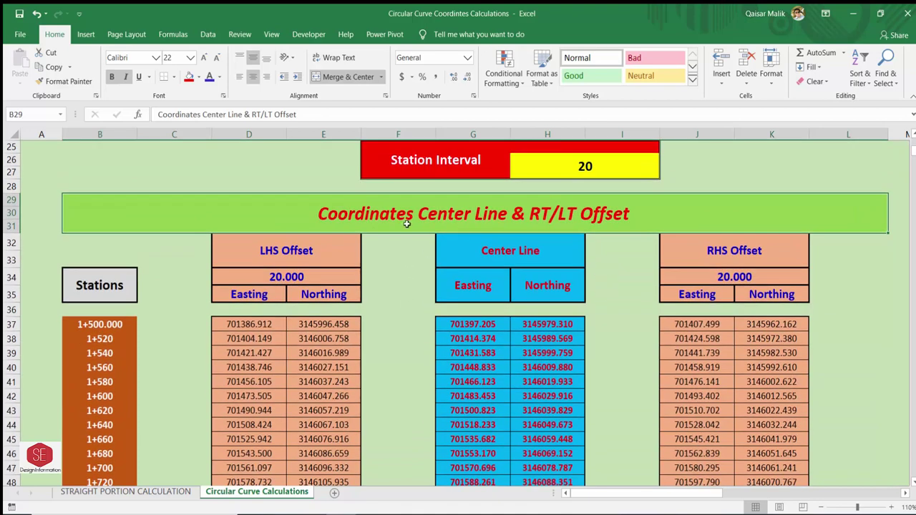
left_click(534, 254)
left_click(746, 252)
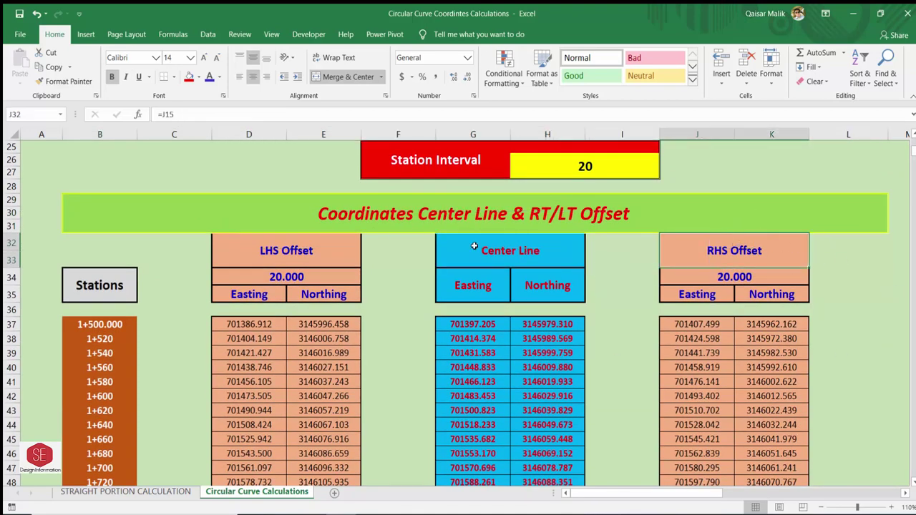
left_click(325, 245)
left_click(101, 277)
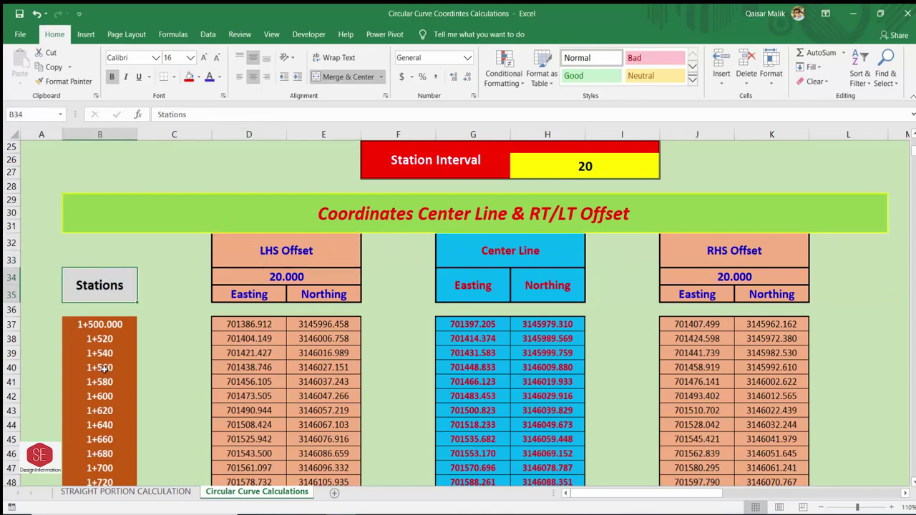
scroll(104, 368, "down", 2)
scroll(101, 375, "up", 2)
- Try station intervals of 10 and 1, then settle on 25
left_click(608, 166)
type("10")
key("Return")
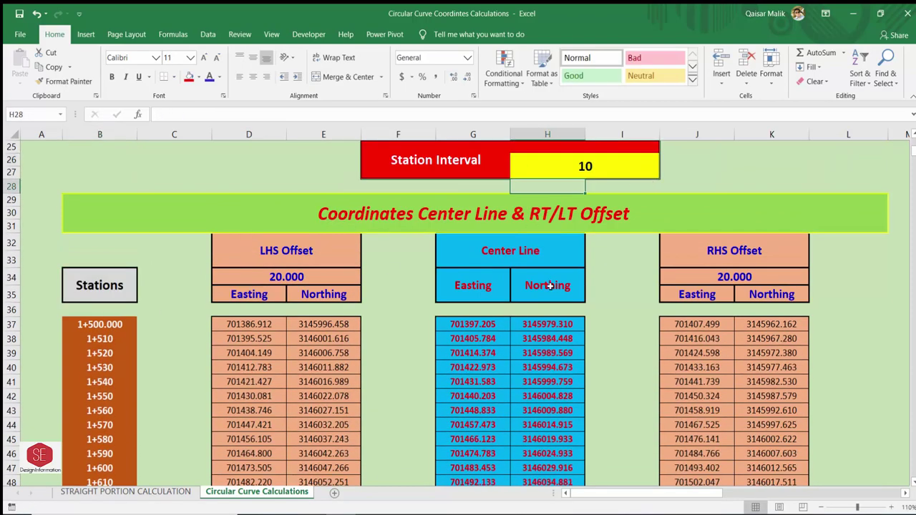
left_click(543, 166)
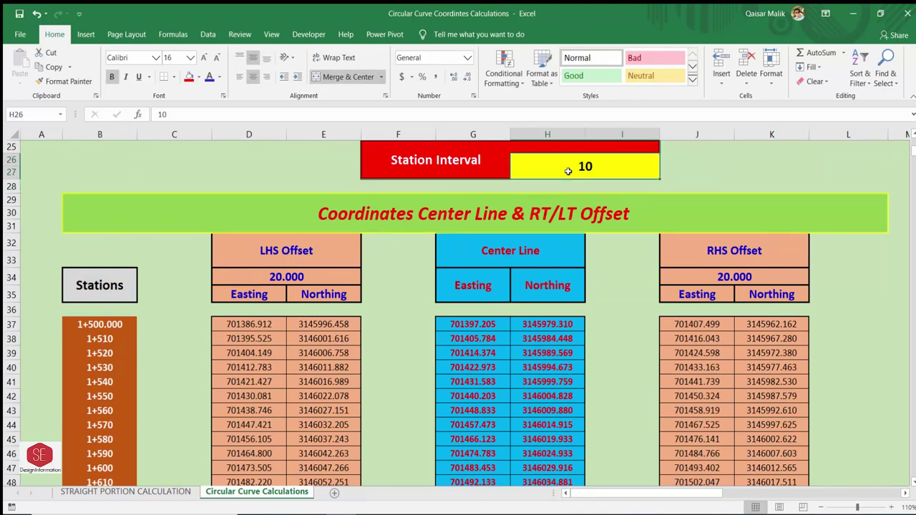
type("1")
key("Return")
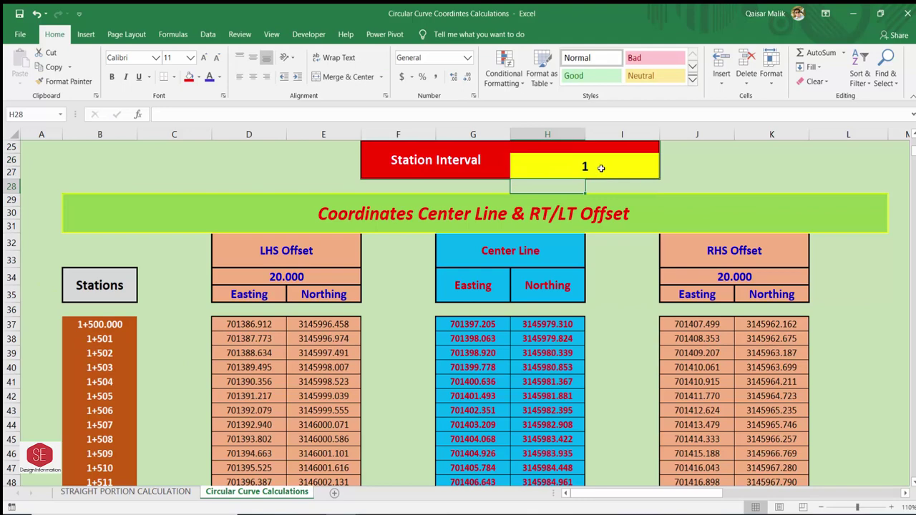
left_click(601, 167)
type("25")
key("Return")
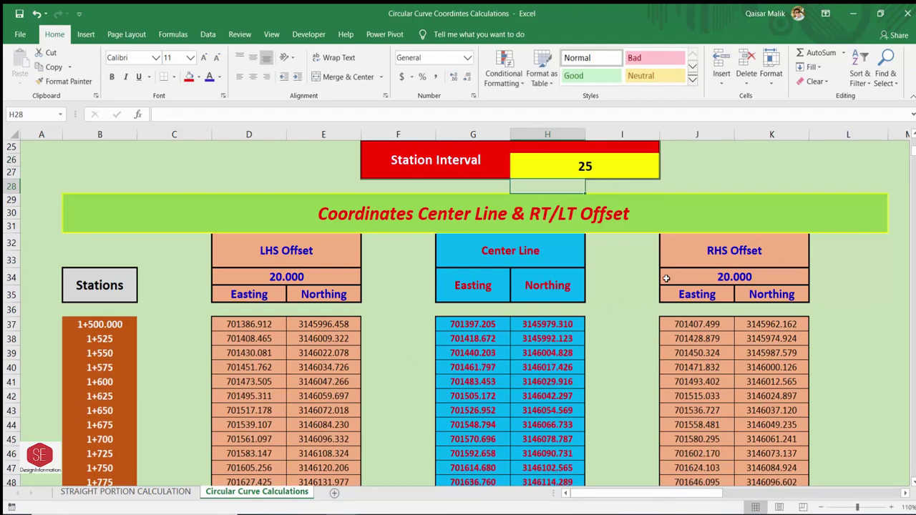
scroll(449, 284, "down", 2)
scroll(449, 285, "down", 3)
scroll(449, 322, "down", 12)
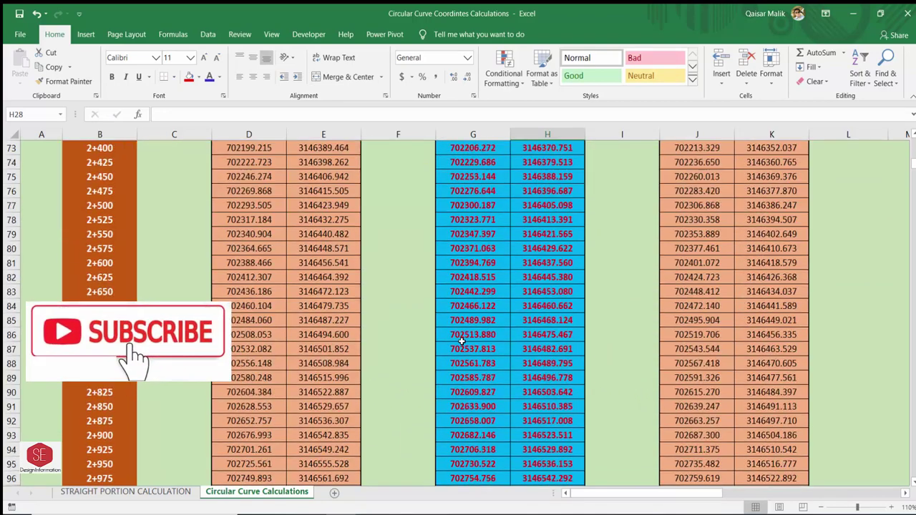
scroll(449, 322, "down", 20)
left_click(101, 305)
left_click(243, 320)
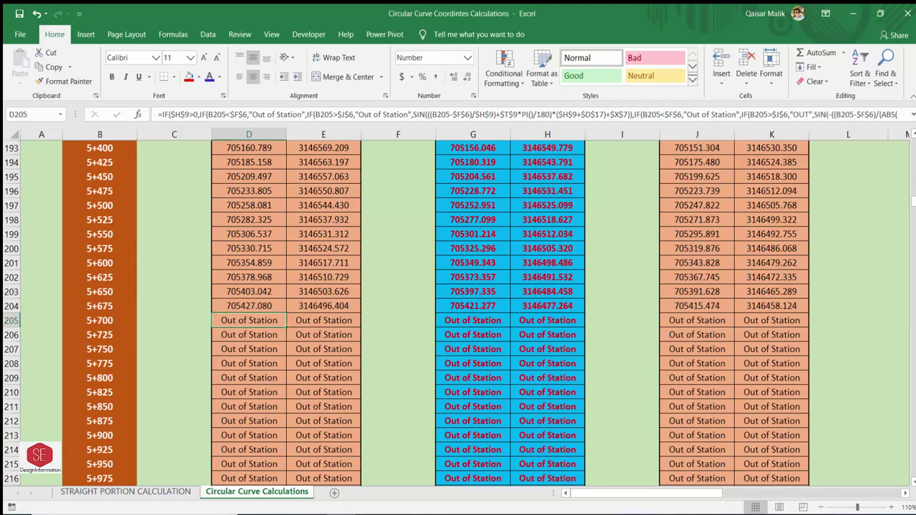
left_click_drag(907, 195, 908, 147)
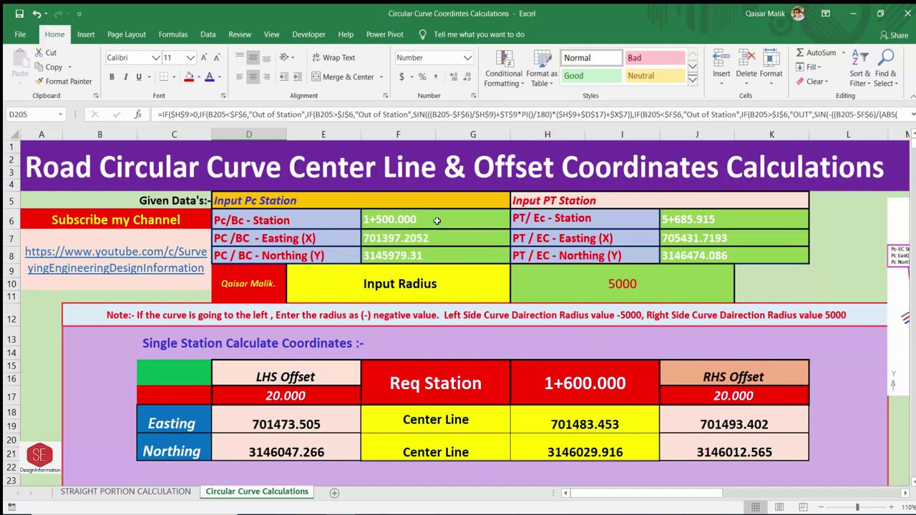
scroll(463, 317, "down", 1)
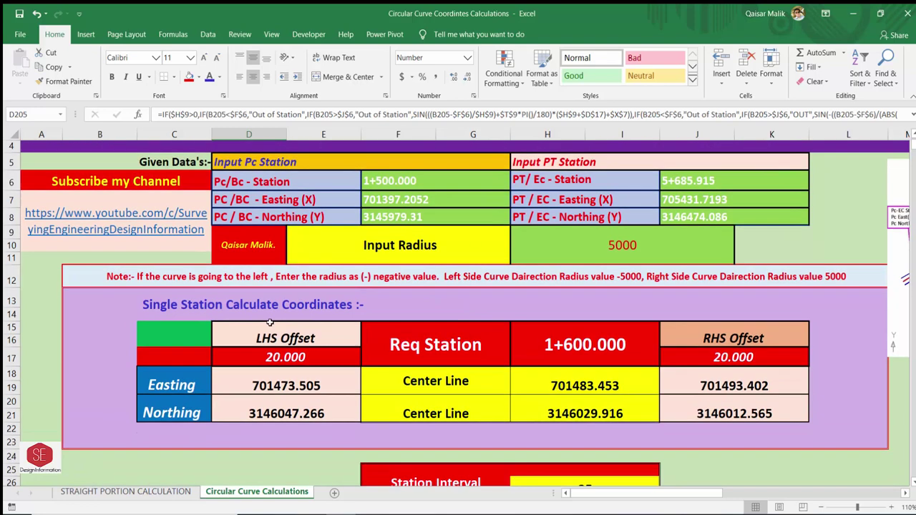
left_click(374, 341)
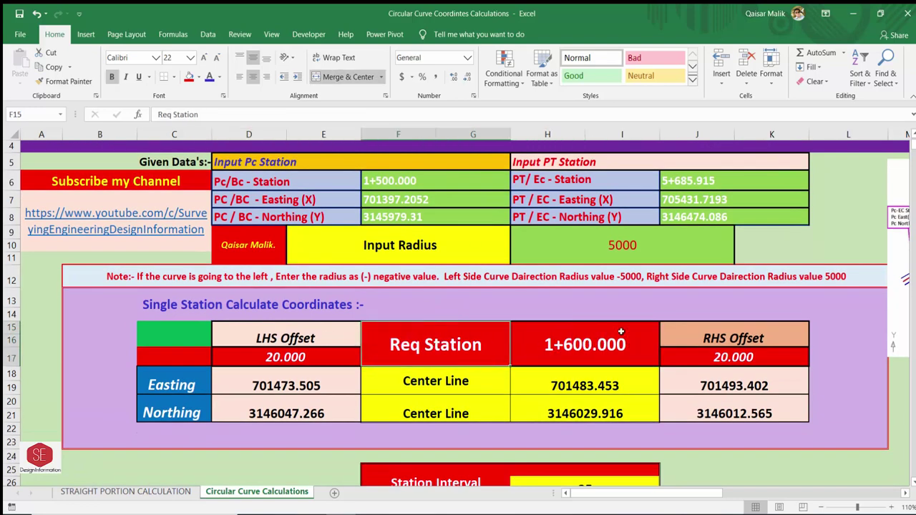
- Try a required station of 1+400 and check the PC station of 1+500.000
left_click(551, 343)
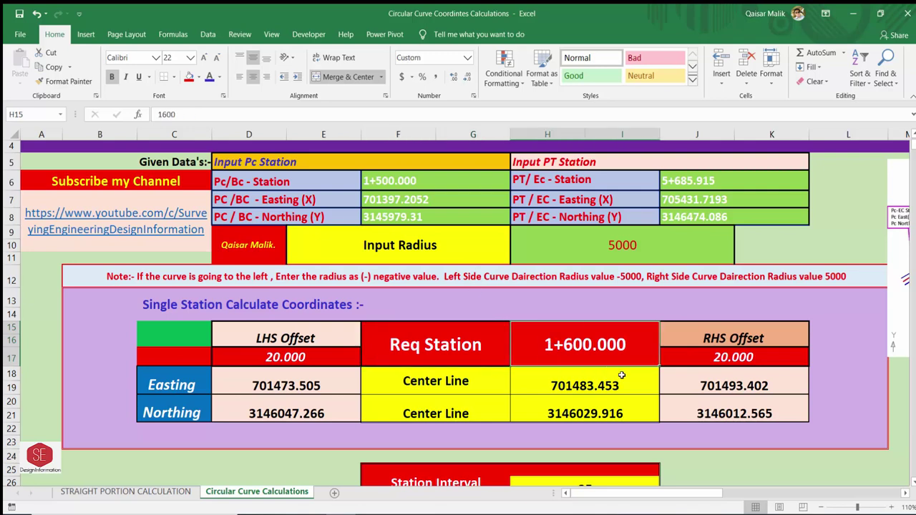
type("1400")
key("Return")
key("Up")
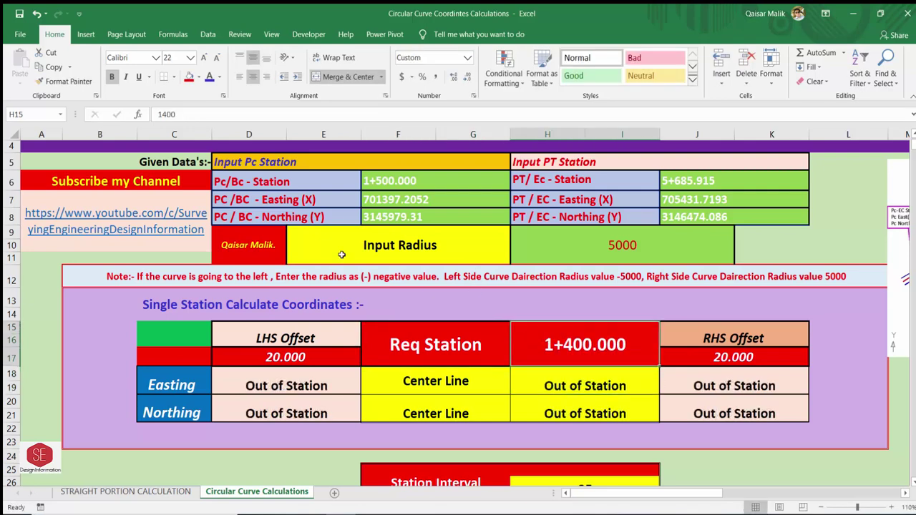
left_click(393, 179)
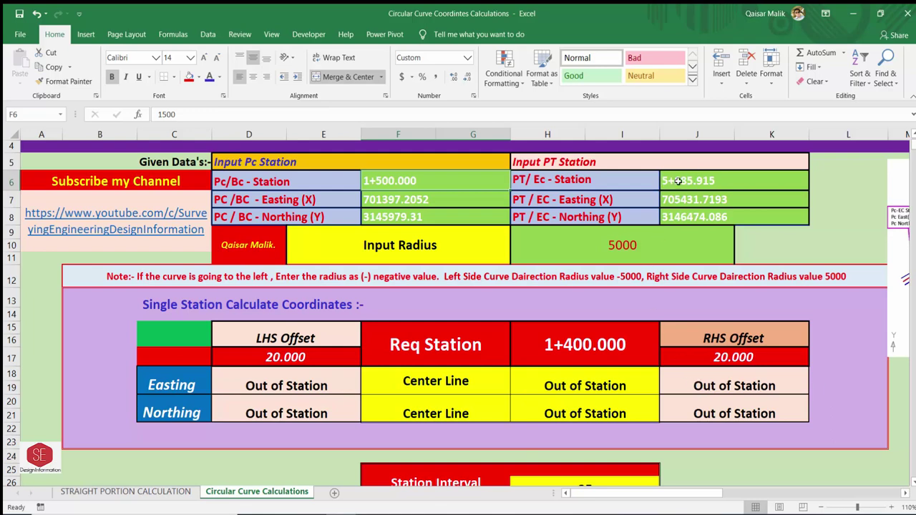
- Try required stations 5+800 and 5+500, then check the LHS and RHS easting results
left_click(540, 342)
type("58")
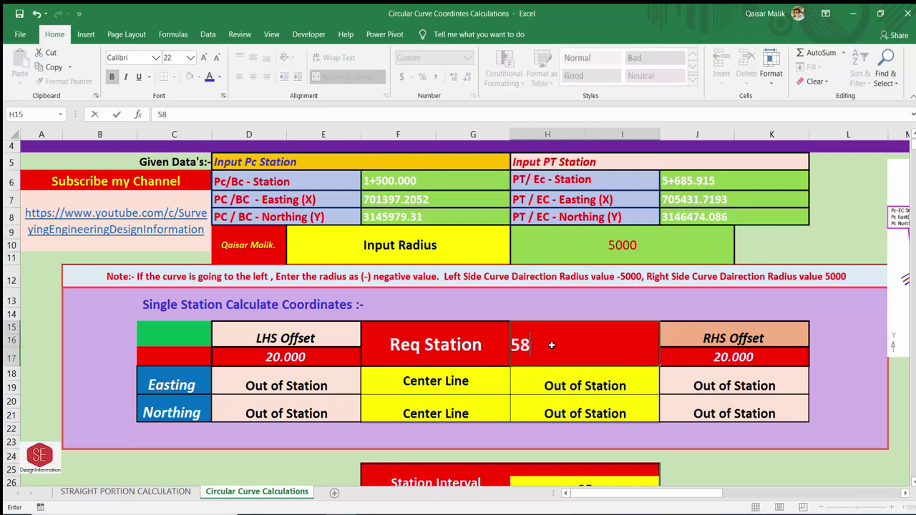
type("00")
key("Return")
key("Up")
type("5+5")
type("00")
key("Return")
left_click(301, 379)
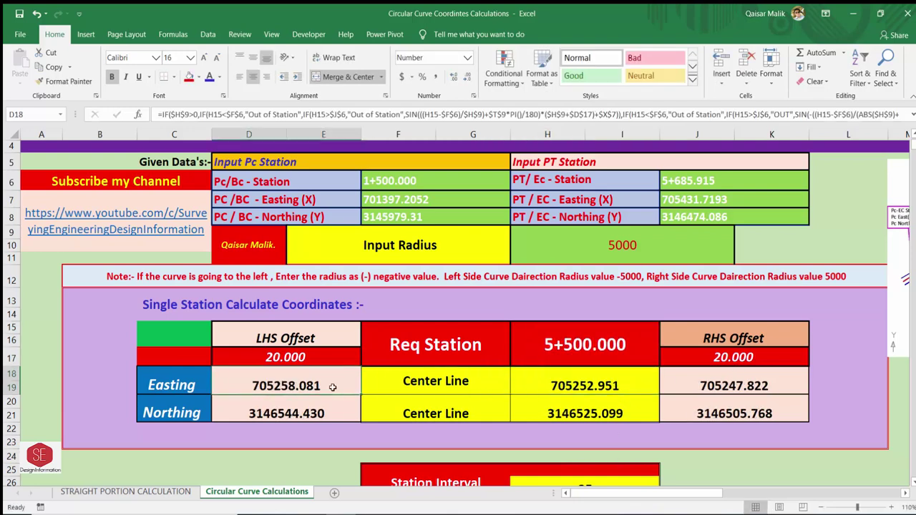
left_click(796, 381)
- Enter 1568 as the required station, giving 1+568.000
left_click(594, 344)
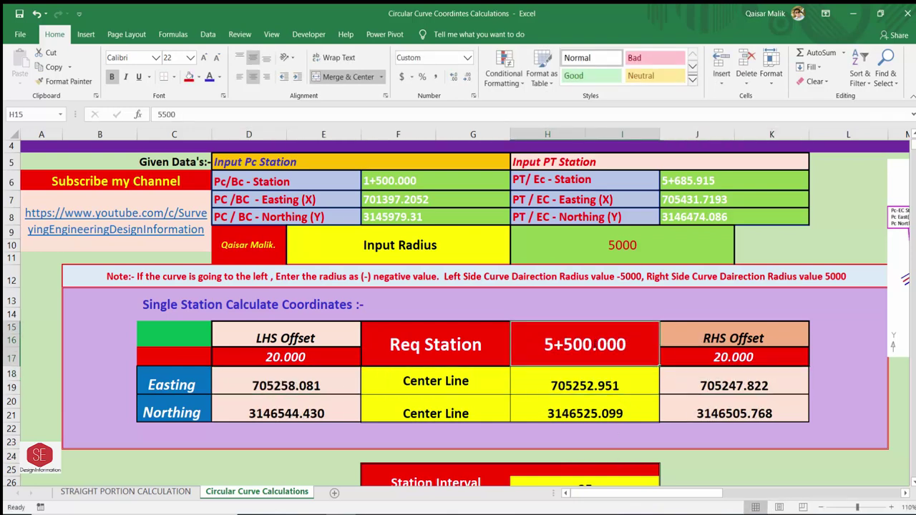
type("1568")
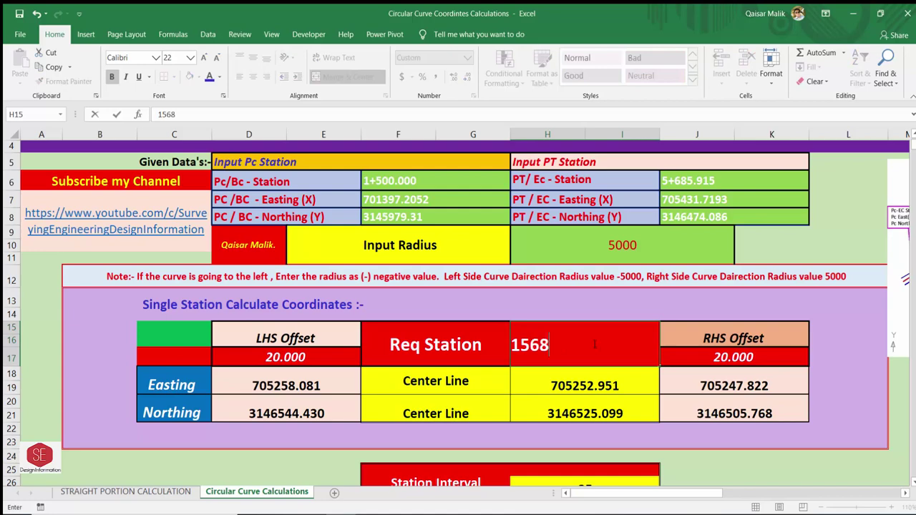
key("Return")
- Change the RHS offset from 20 to 25 after checking its link to the table
scroll(596, 372, "down", 3)
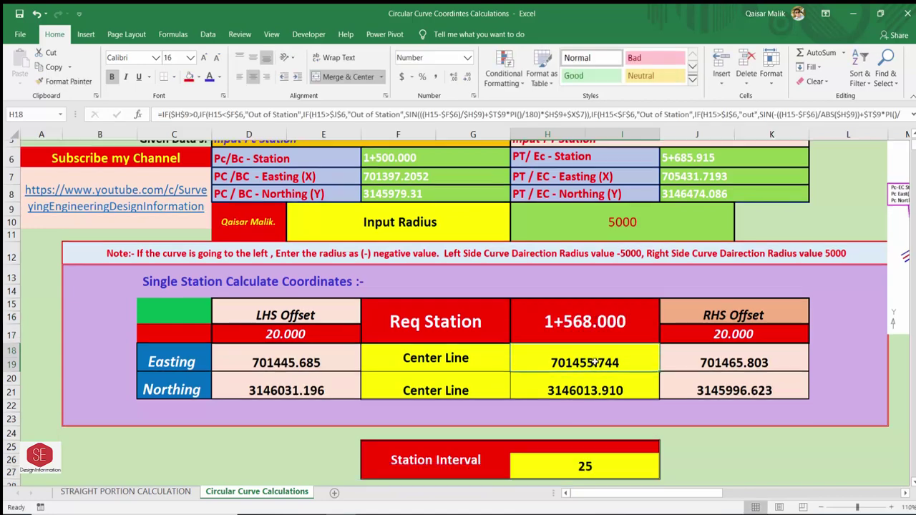
left_click(729, 210)
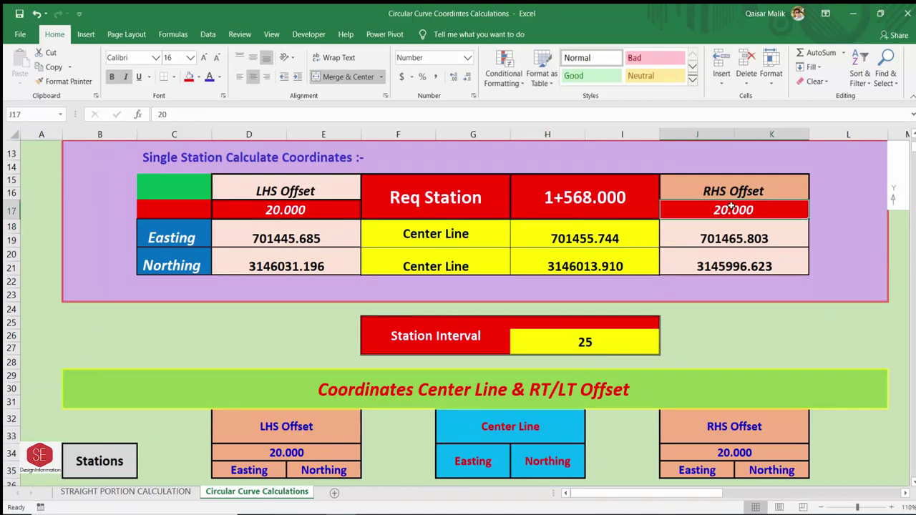
scroll(728, 211, "down", 1)
left_click(730, 406)
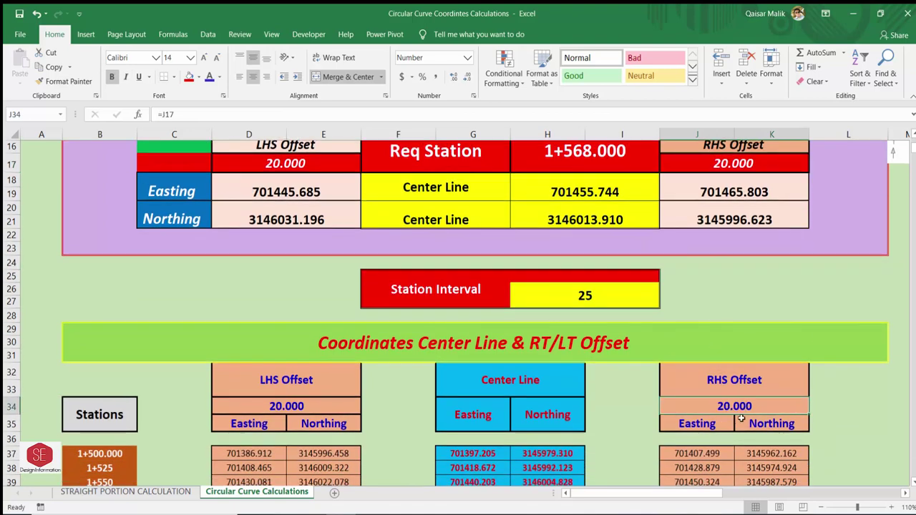
scroll(732, 322, "down", 1)
scroll(735, 215, "up", 1)
left_click(739, 145)
left_click(744, 164)
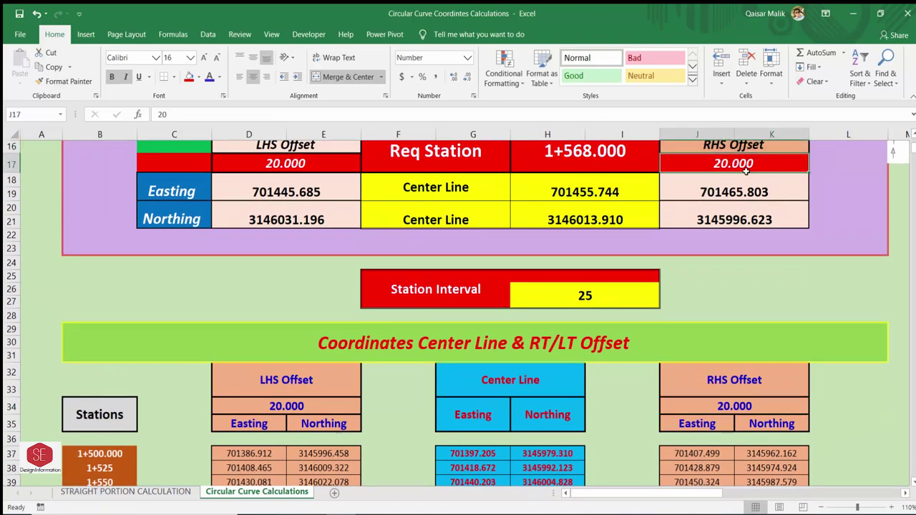
type("25")
key("Return")
- Confirm the table shows RHS 25, then change the LHS offset to 25
left_click(736, 406)
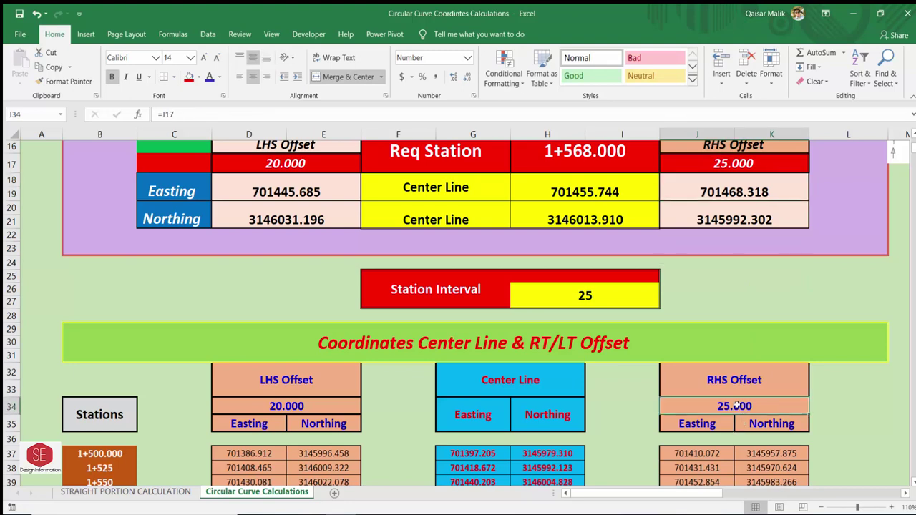
left_click(308, 408)
left_click(286, 164)
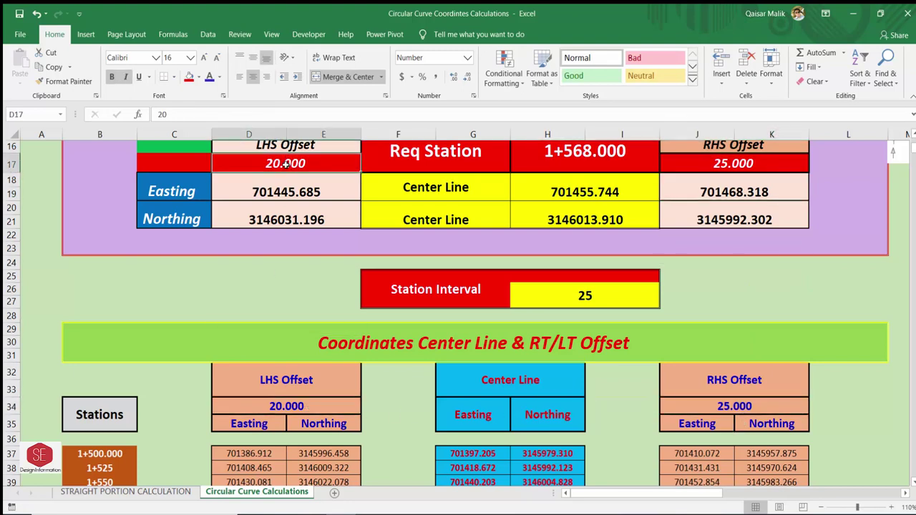
type("25")
key("Return")
scroll(300, 406, "down", 2)
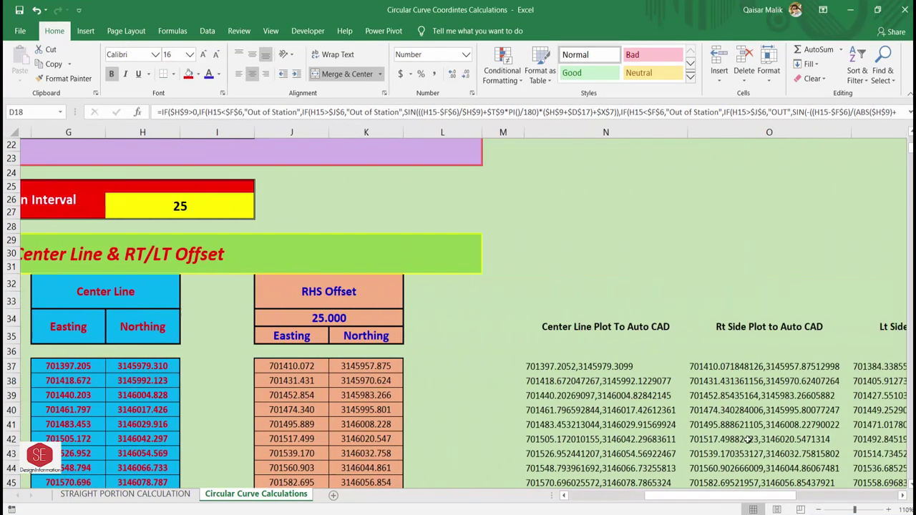
- Copy the Center Line Plot To Auto CAD coordinate strings from N37 to the last row
left_click_drag(694, 501, 769, 501)
left_click(609, 339)
left_click(725, 336)
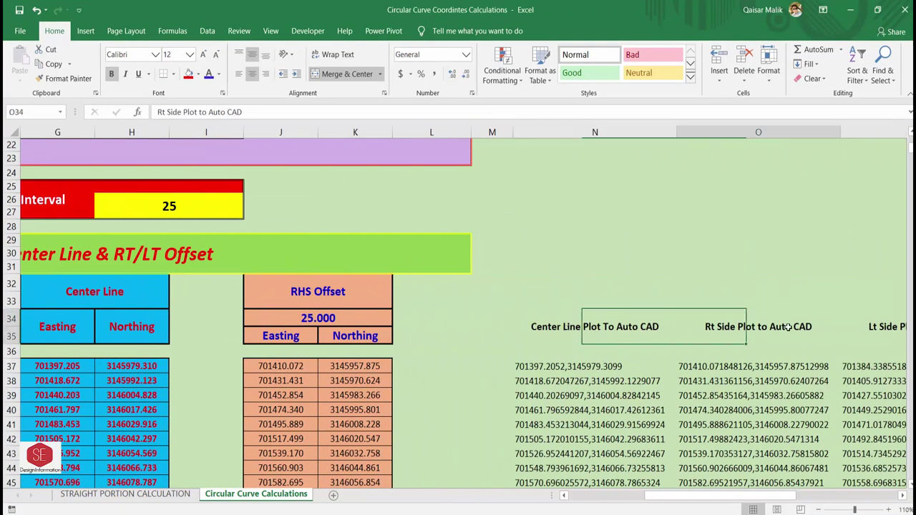
left_click(902, 323)
scroll(702, 338, "down", 1)
scroll(702, 338, "down", 2)
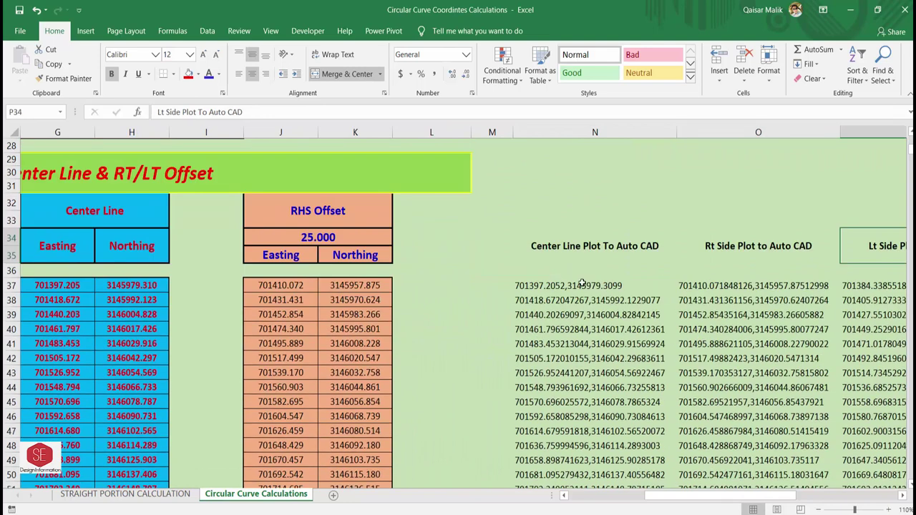
left_click(647, 289)
key("ctrl+shift+Down")
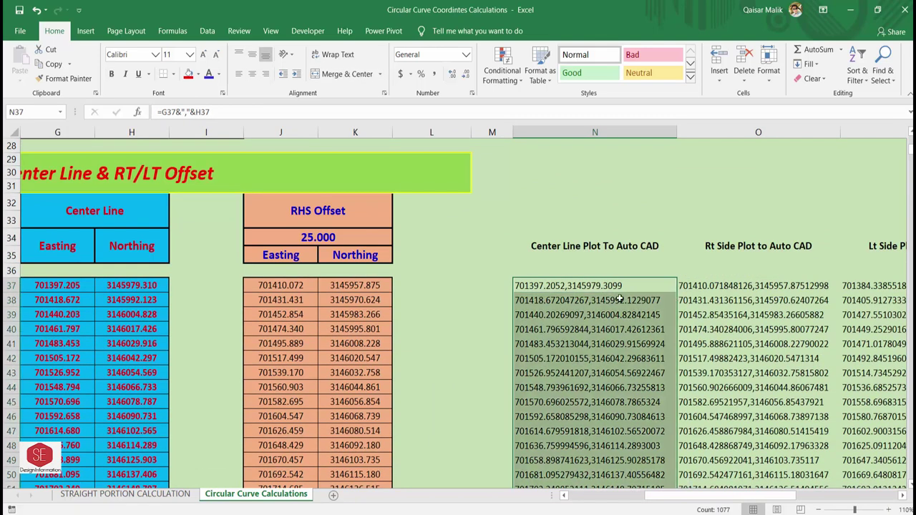
right_click(616, 299)
left_click(644, 37)
- In AutoCAD, paste the copied centre-line points into a polyline to draw the red arc
key("alt+Tab")
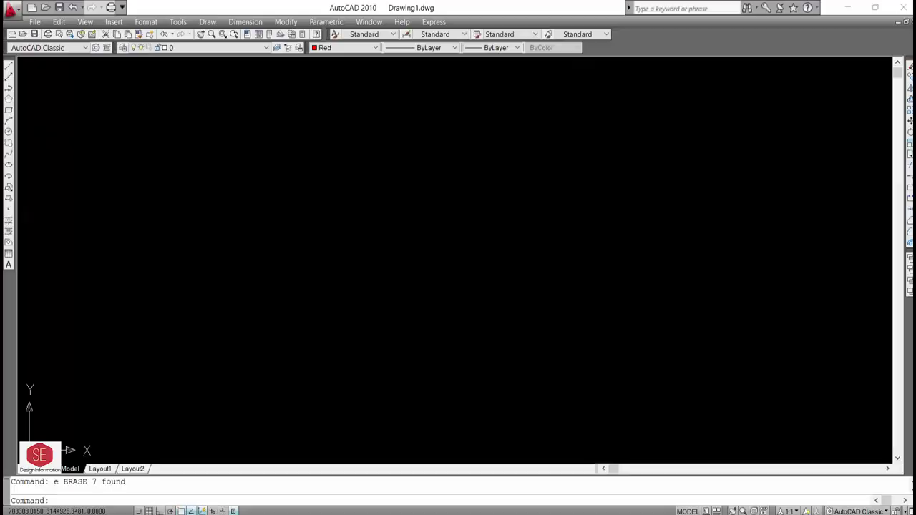
key("Return")
right_click(221, 489)
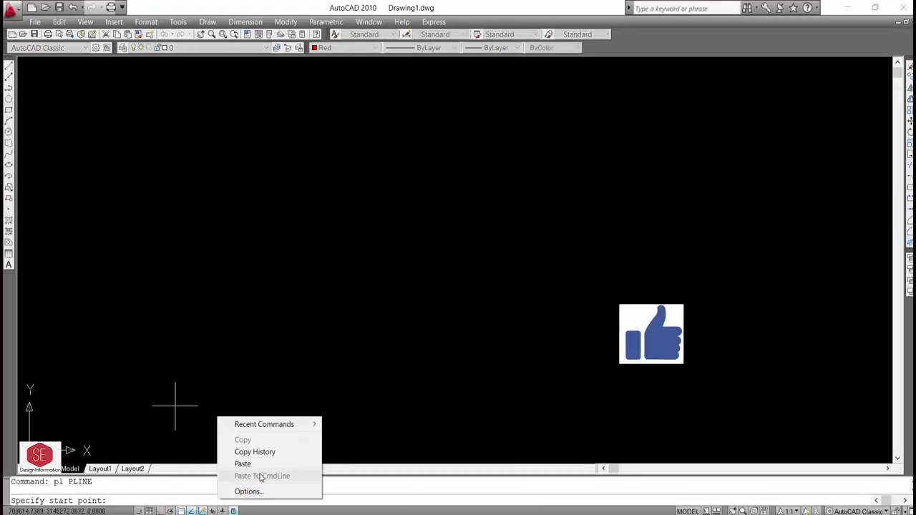
left_click(262, 464)
key("Escape")
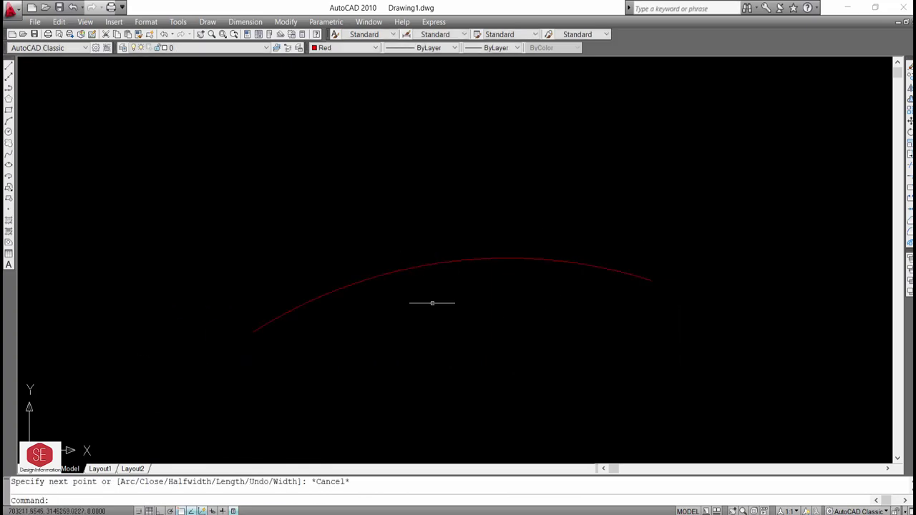
- Copy Excel's Rt Side Plot To Auto CAD strings from O37 downward
key("alt+Tab")
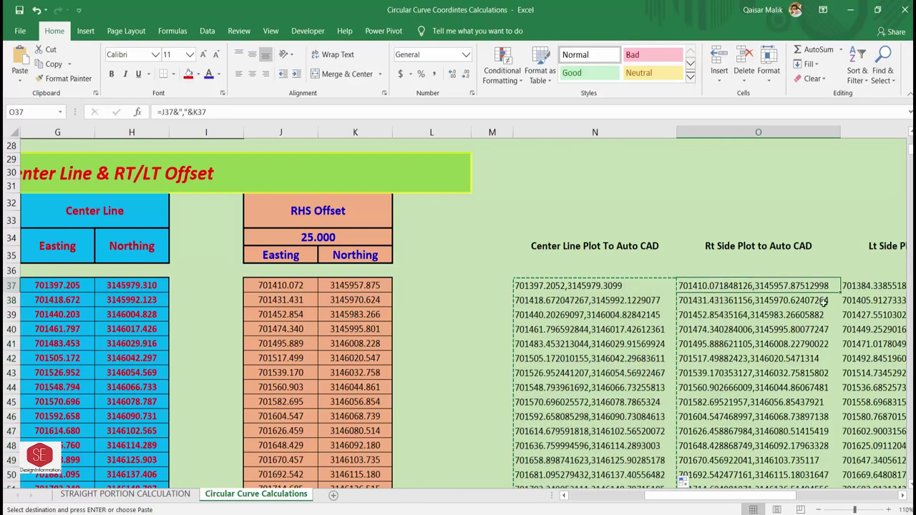
key("ctrl+shift+Down")
right_click(748, 309)
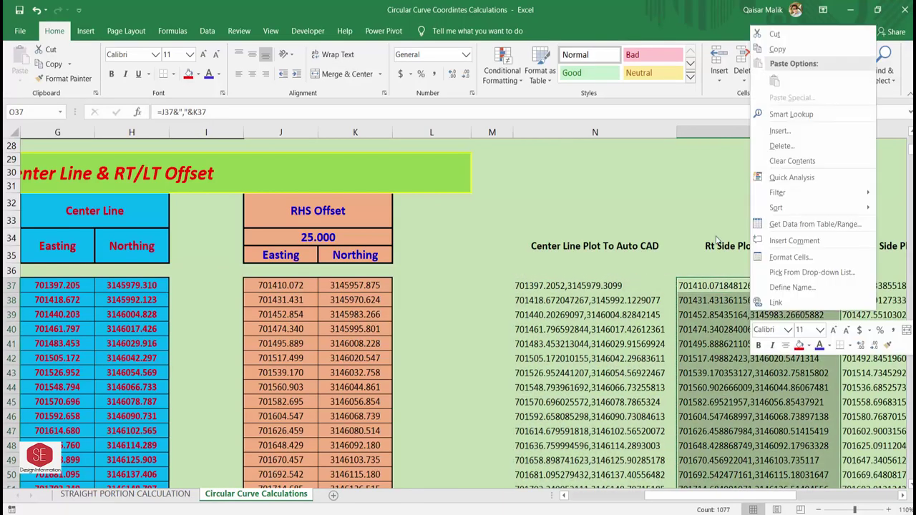
left_click(778, 48)
key("alt+Tab")
- Set the colour to Yellow and paste the right-side points as a polyline
left_click(344, 47)
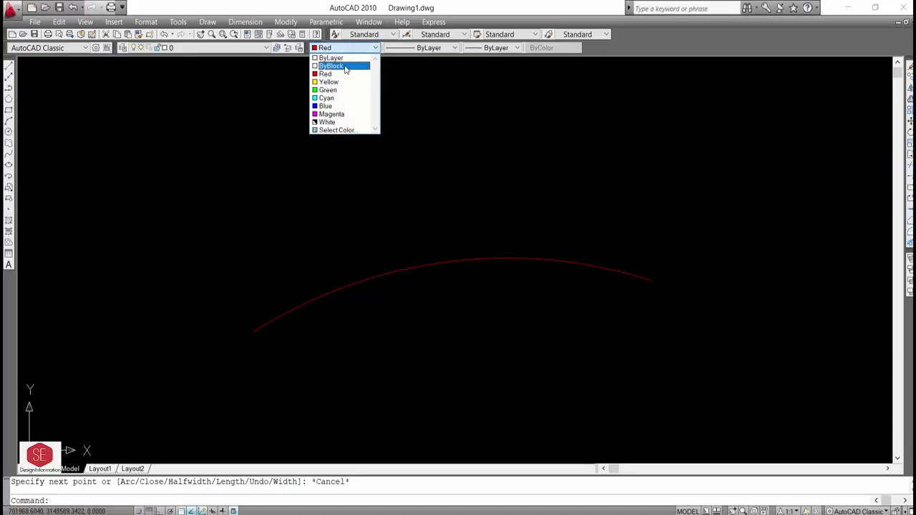
left_click(339, 83)
type("pl")
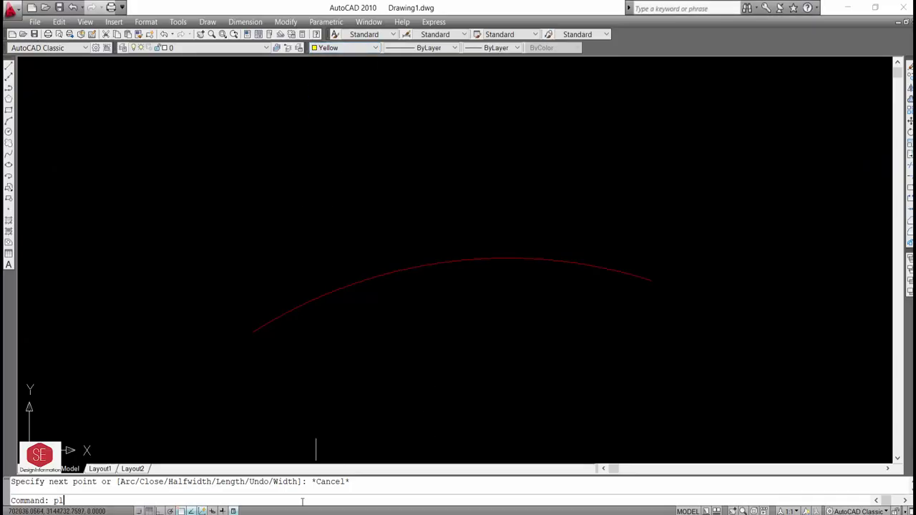
key("Return")
right_click(302, 500)
left_click(344, 467)
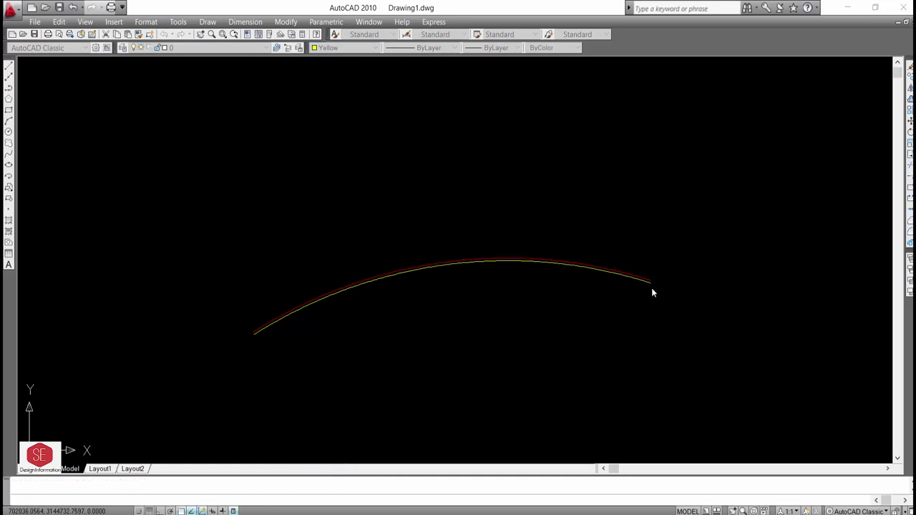
scroll(652, 292, "up", 3)
scroll(593, 250, "up", 2)
key("Escape")
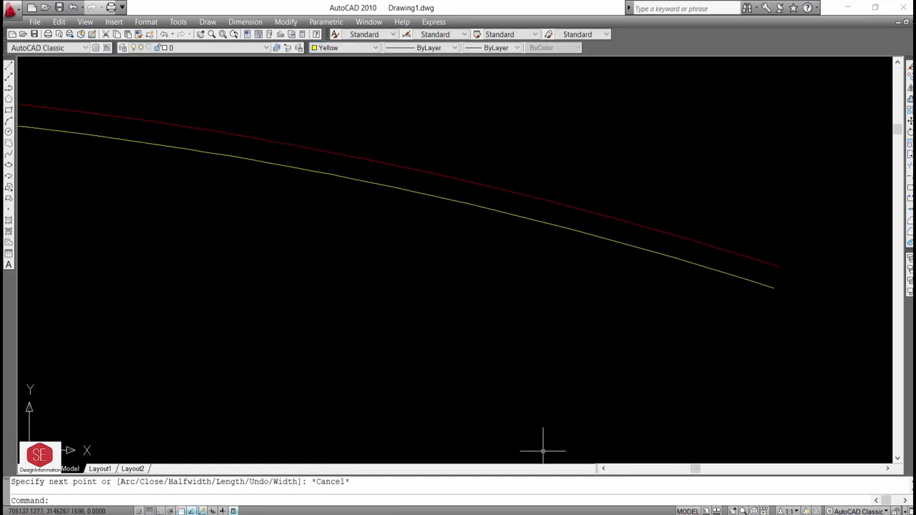
key("alt+Tab")
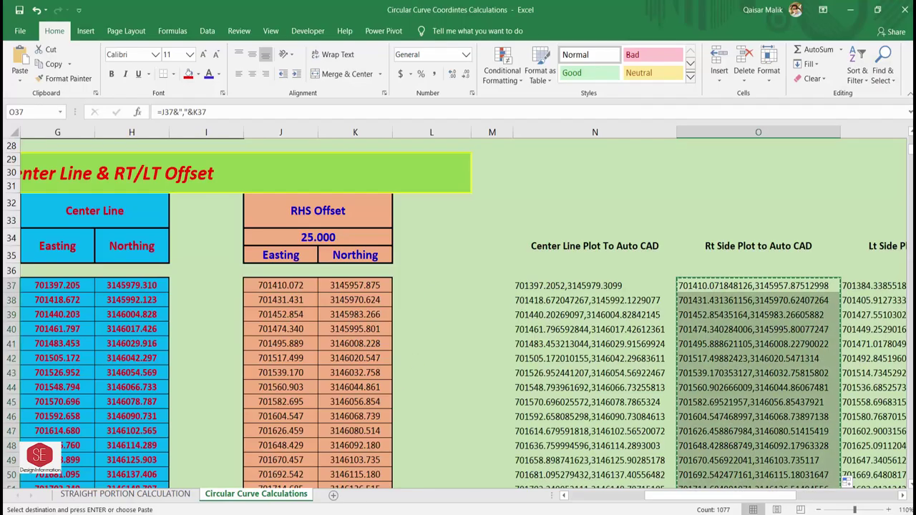
- Offset the red centre-line curve by 25 to check the yellow curve's position
key("alt+Tab")
type("o")
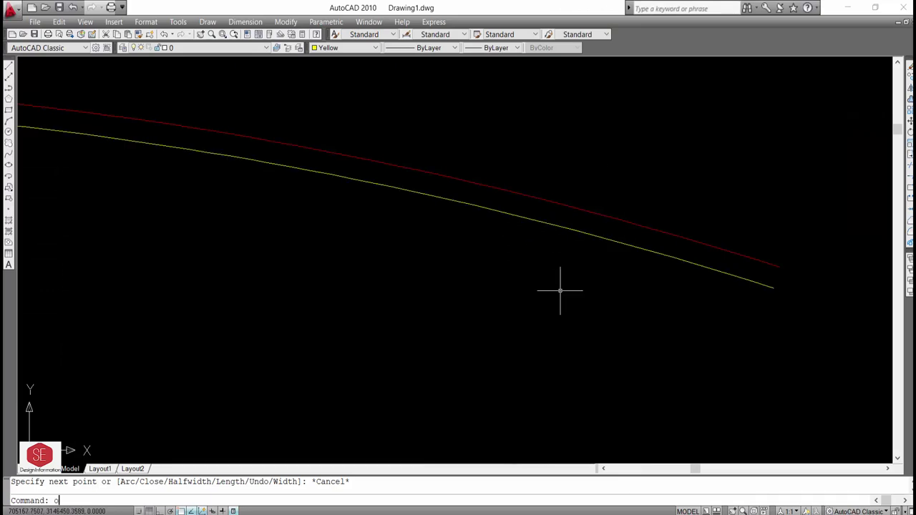
key("Return")
type("2")
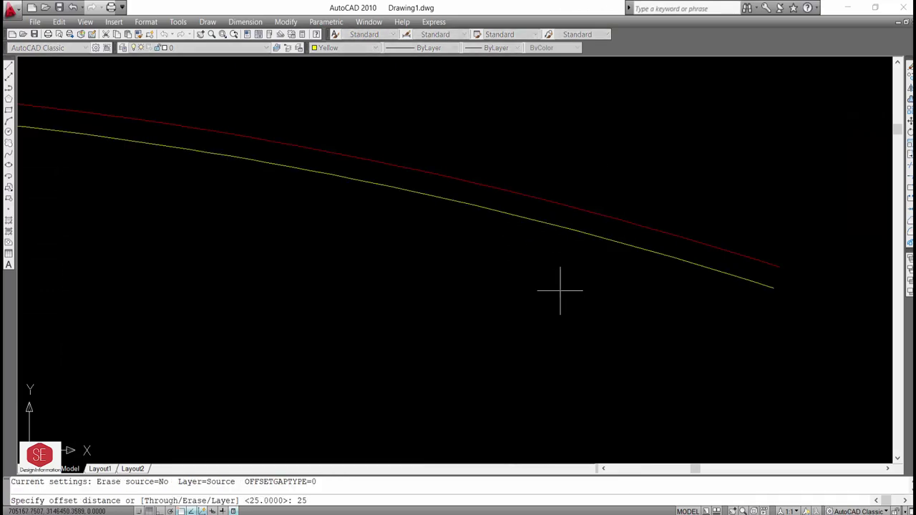
key("Return")
left_click(474, 183)
left_click(426, 235)
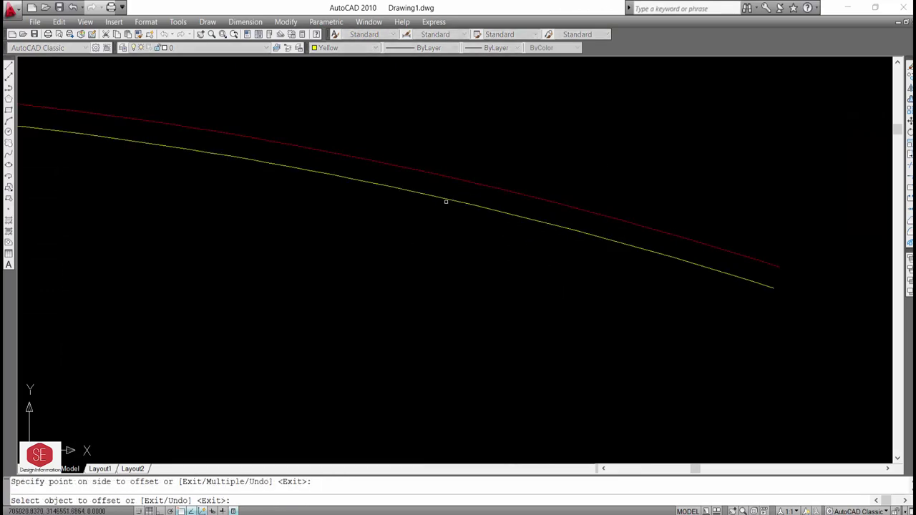
scroll(446, 202, "up", 3)
key("Escape")
- Erase the yellow right-side polyline to compare with the offset, then undo the erase
left_click(445, 199)
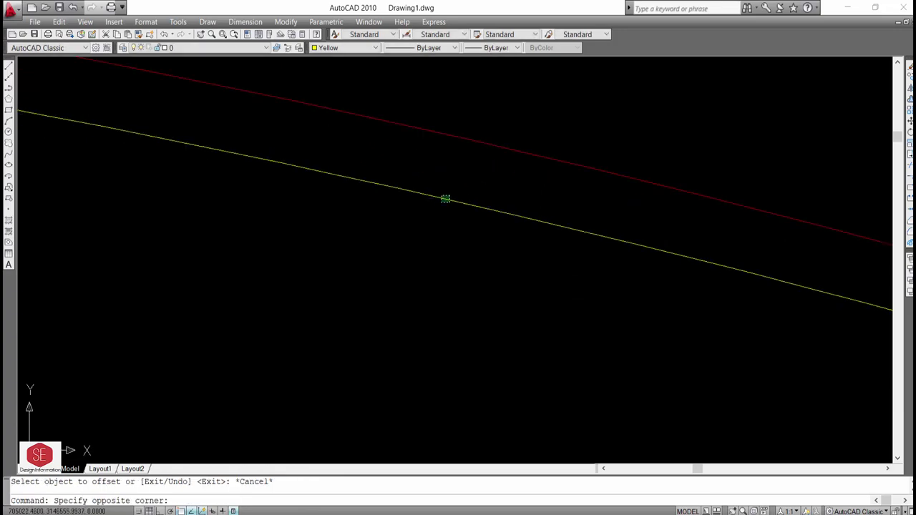
key("Escape")
left_click(437, 197)
type("e")
key("Return")
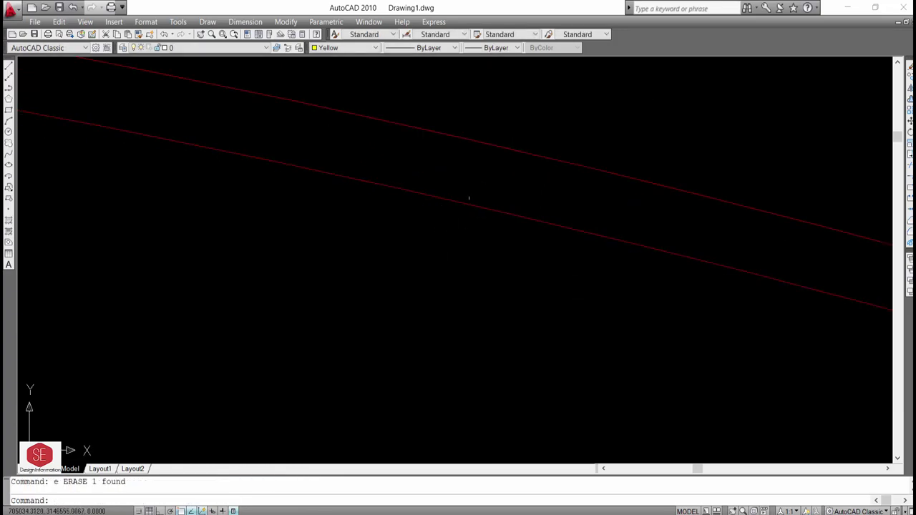
key("ctrl+z")
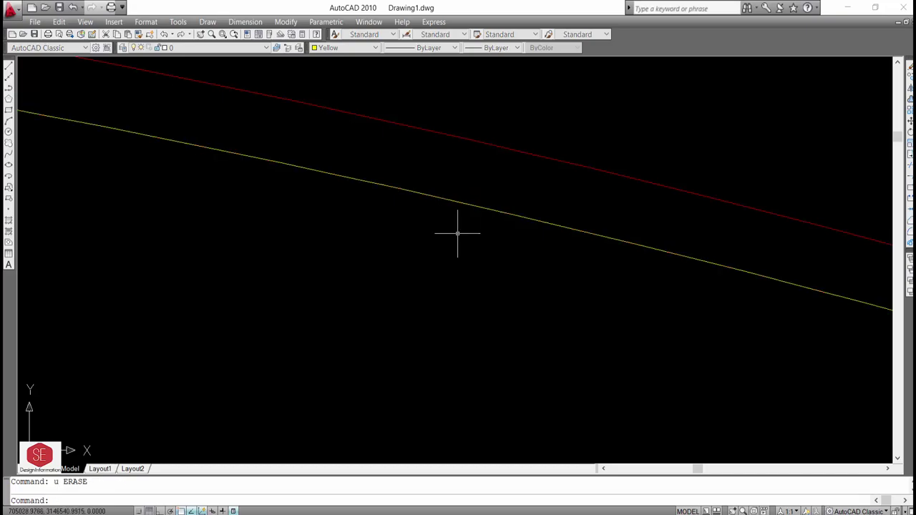
- Copy Excel's Lt Side plot coordinates from P37 down to the last row
key("alt+Tab")
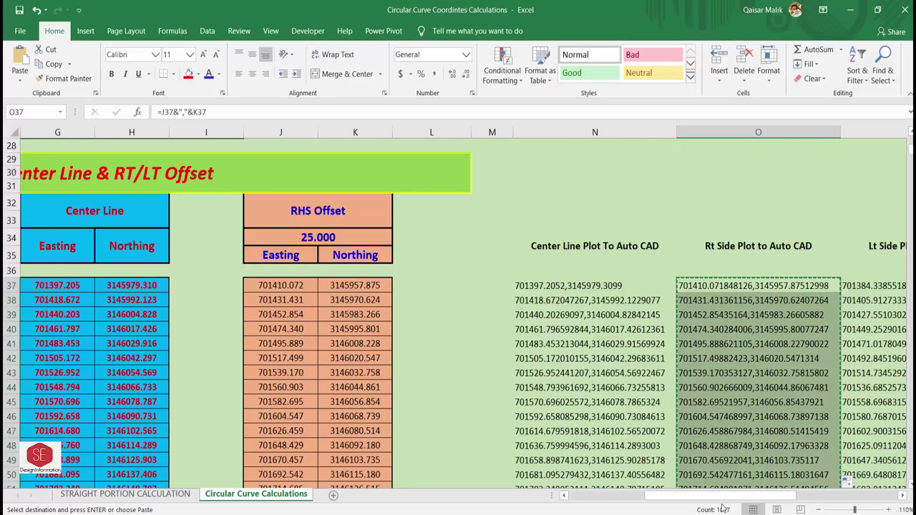
key("Right")
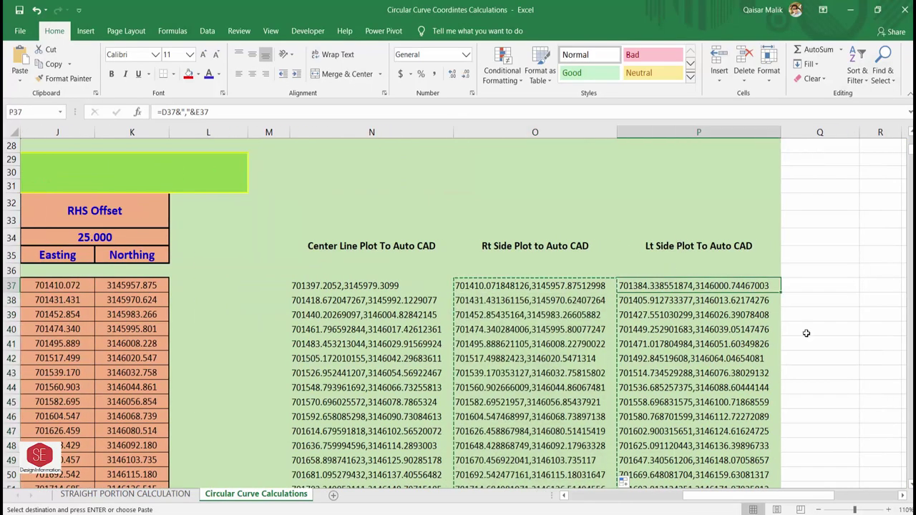
key("ctrl+shift+Down")
right_click(717, 345)
left_click(745, 77)
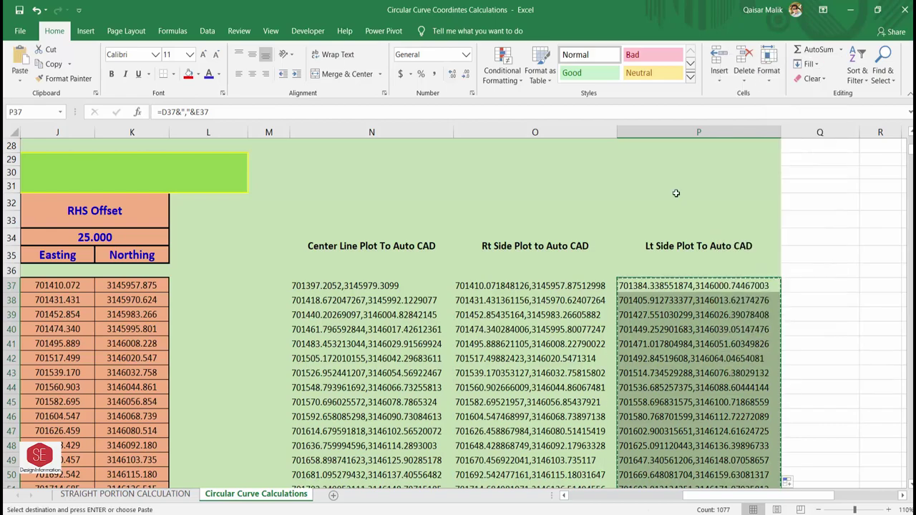
key("alt+Tab")
scroll(510, 300, "down", 2)
- Draw the left-side polyline from the pasted Excel points, then select the red centre line
scroll(510, 301, "down", 3)
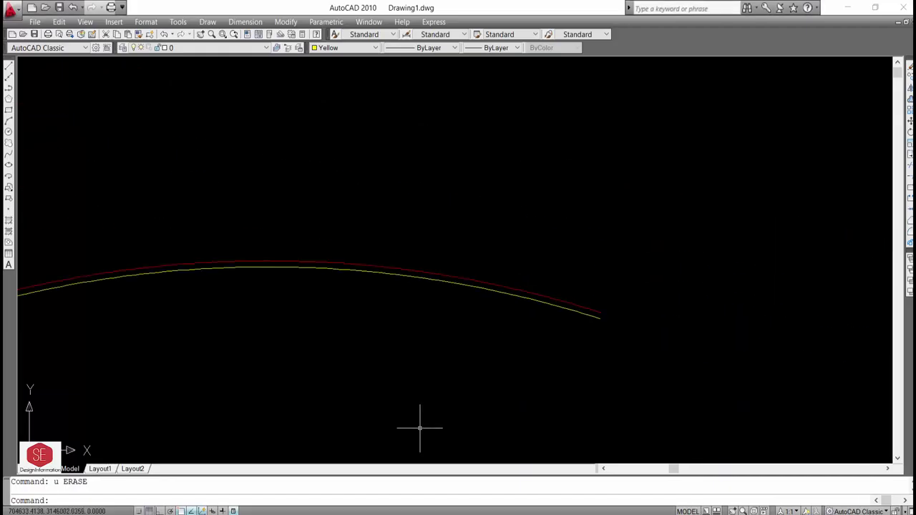
key("Return")
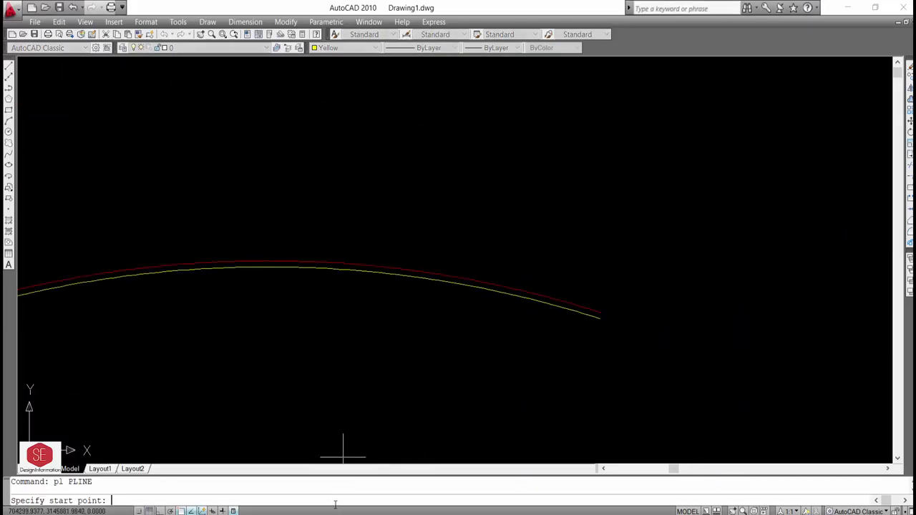
right_click(335, 501)
left_click(352, 465)
key("Escape")
scroll(711, 274, "down", 3)
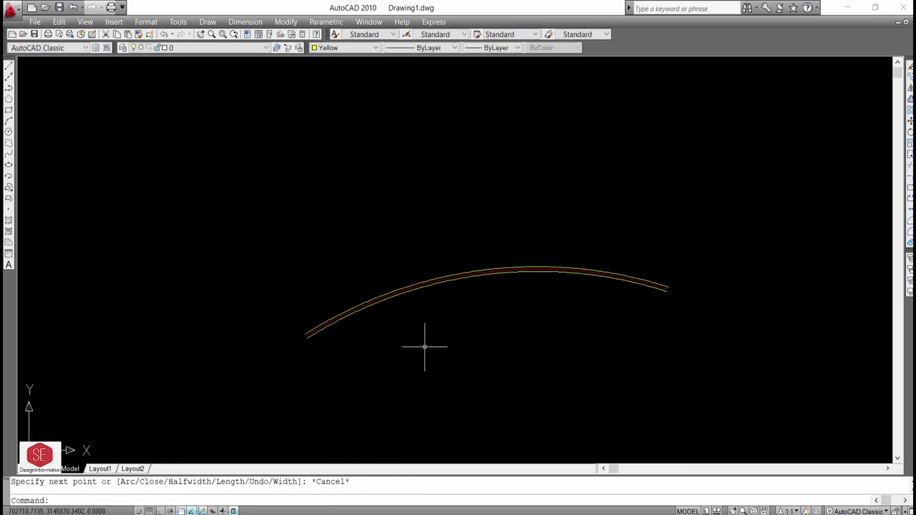
scroll(423, 345, "up", 3)
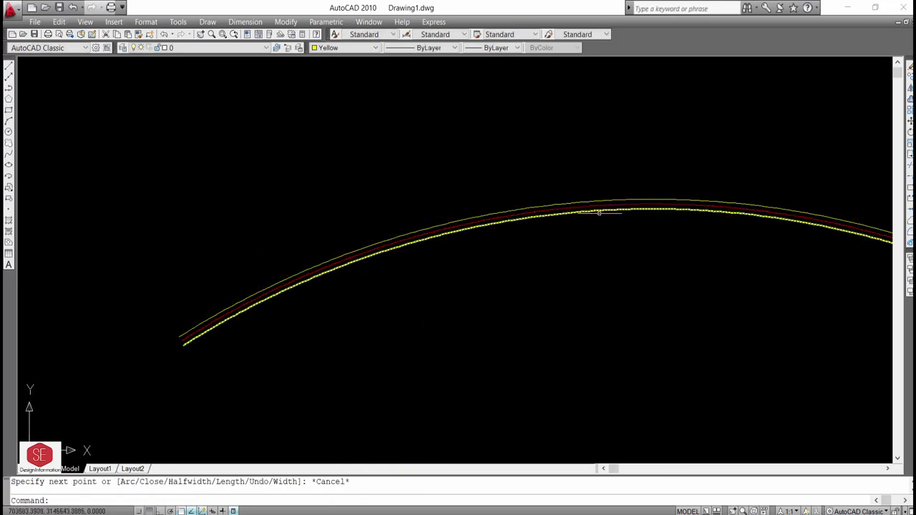
scroll(616, 207, "up", 2)
left_click(603, 200)
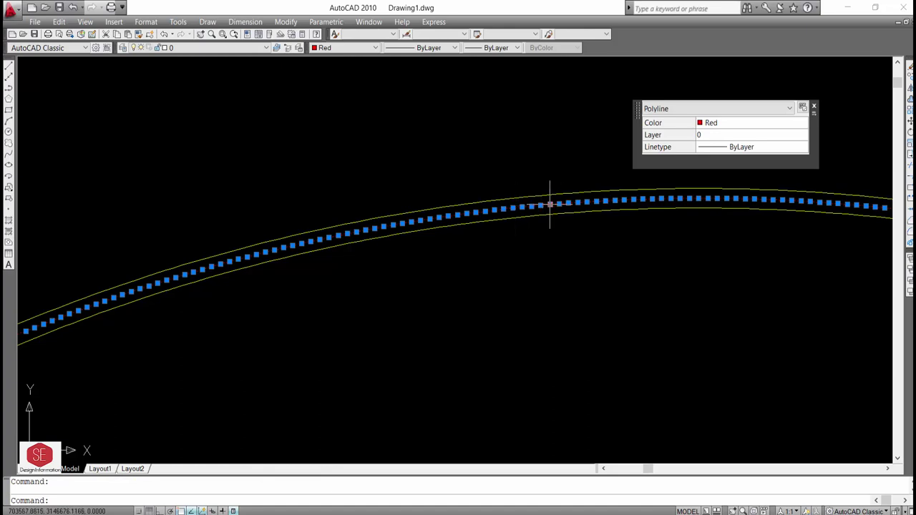
type("li")
- List the centre-line polyline's vertices, showing a length of 4174.9957
key("Return")
key("Return")
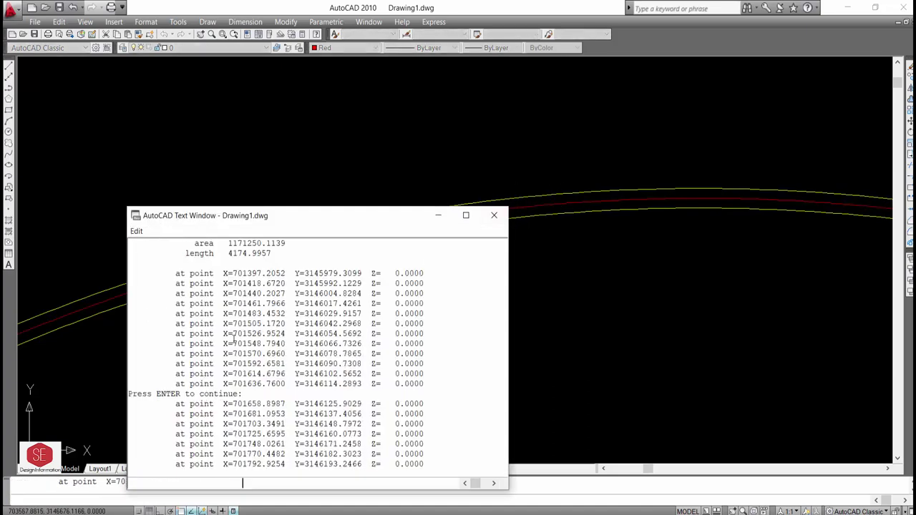
key("Return")
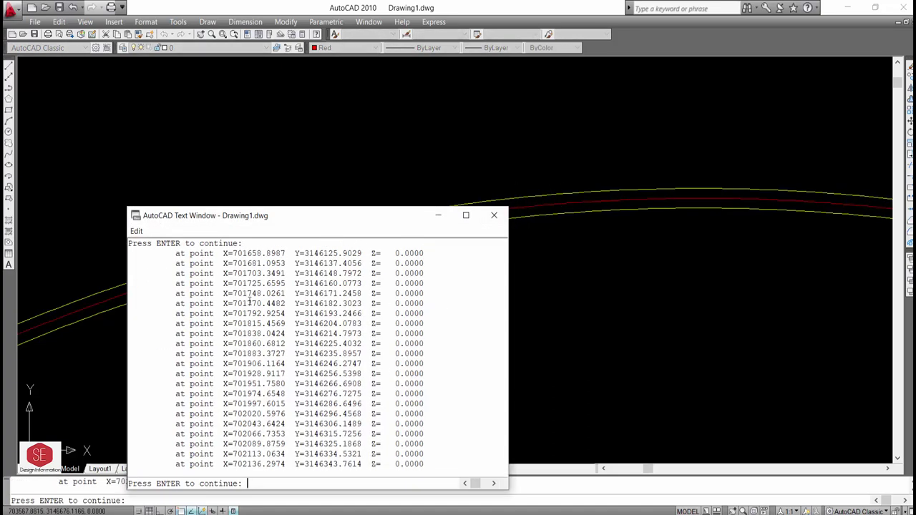
left_click(494, 215)
key("Return")
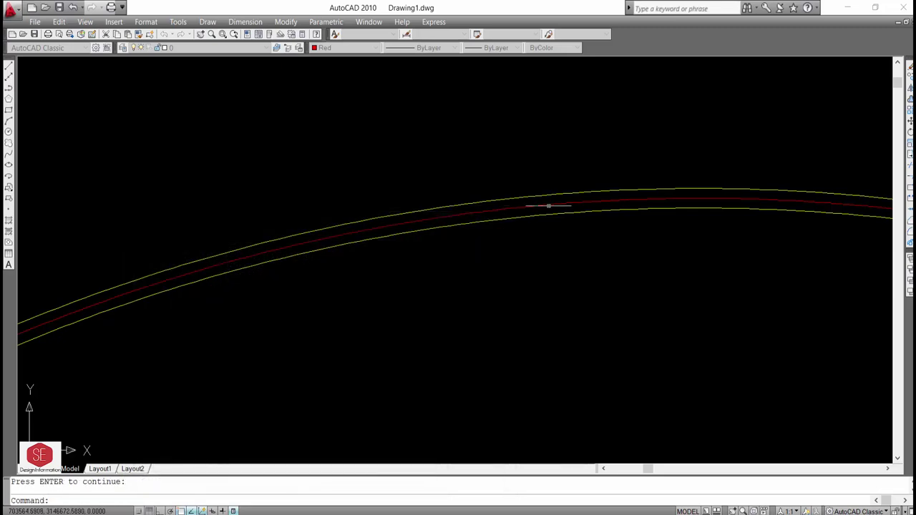
- Return to Excel and scroll to the top of the Circular Curve Calculations sheet
key("alt+Tab")
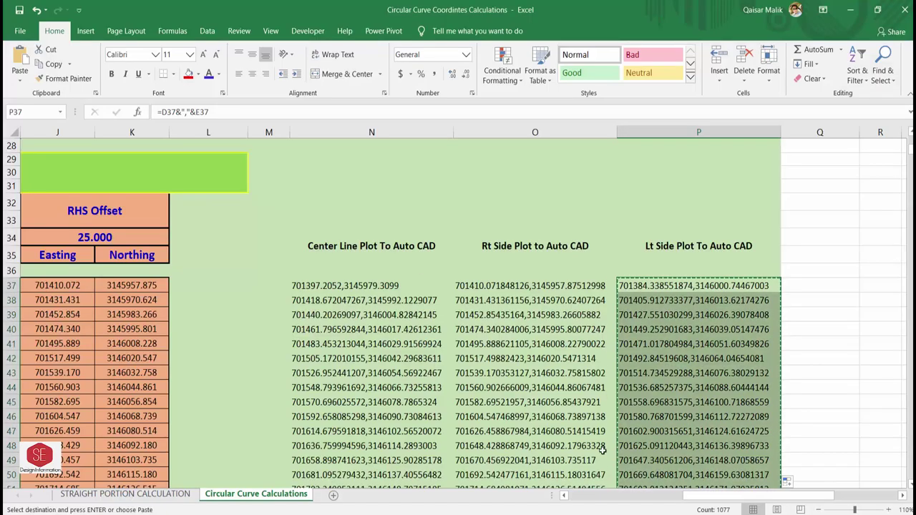
left_click_drag(701, 498, 631, 506)
left_click(469, 237)
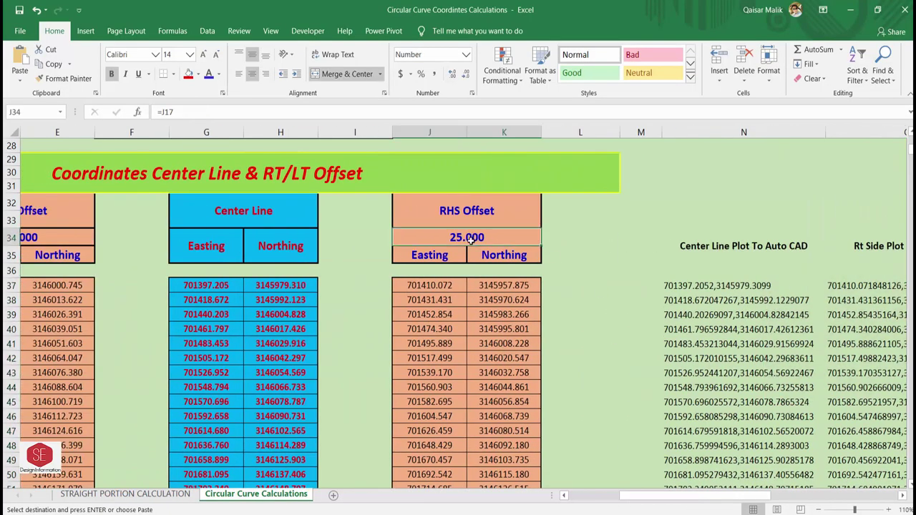
scroll(469, 237, "up", 4)
scroll(467, 215, "up", 1)
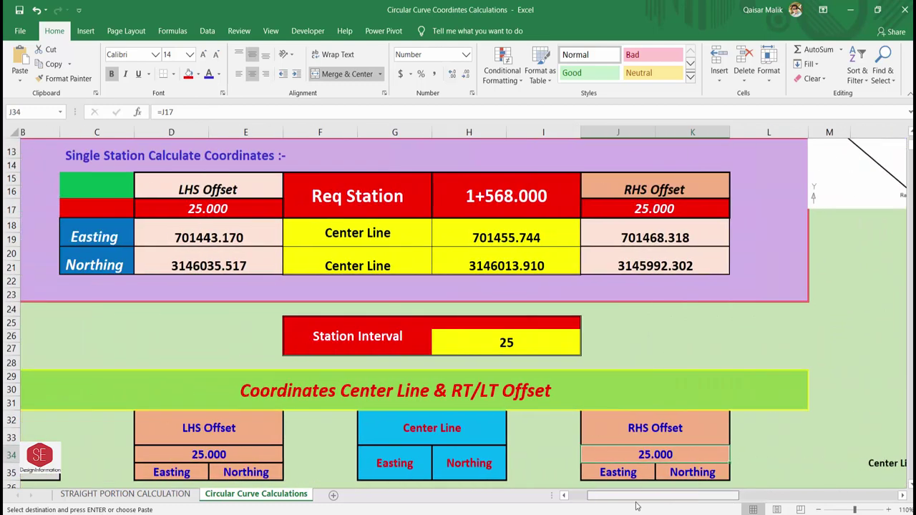
- Set the RHS offset in J17 and the LHS offset in D17 to 50
left_click_drag(673, 505, 634, 505)
left_click(692, 212)
type("50")
key("Return")
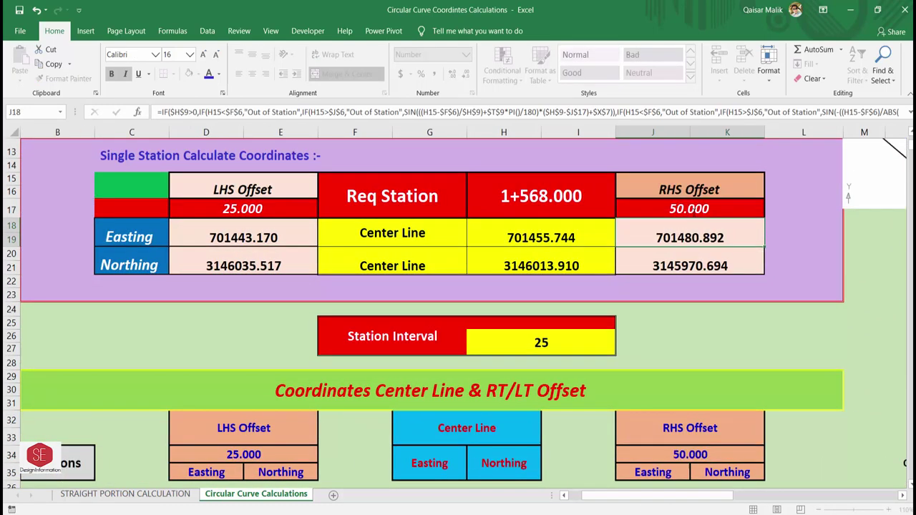
left_click(265, 206)
type("25")
key("BackSpace")
key("BackSpace")
type("50")
key("Return")
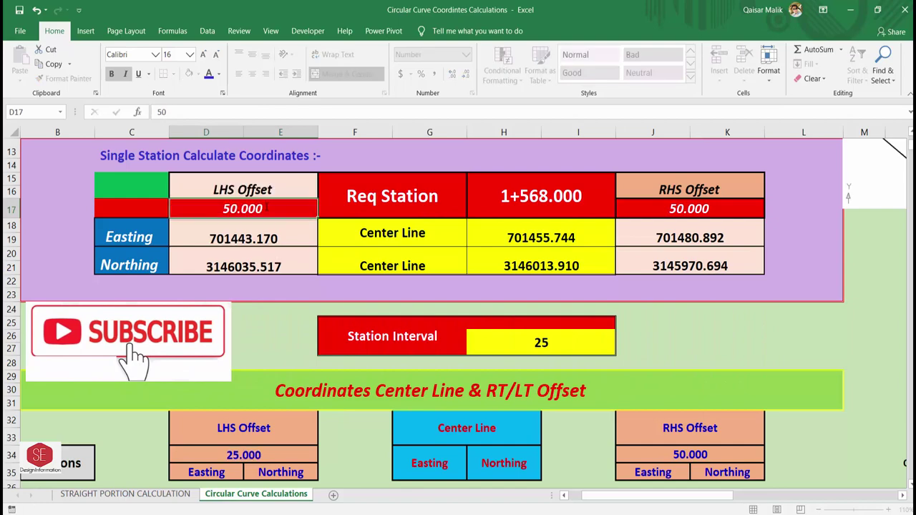
- Fill the right-side plot formula down from O37 and copy that column
scroll(296, 263, "down", 1)
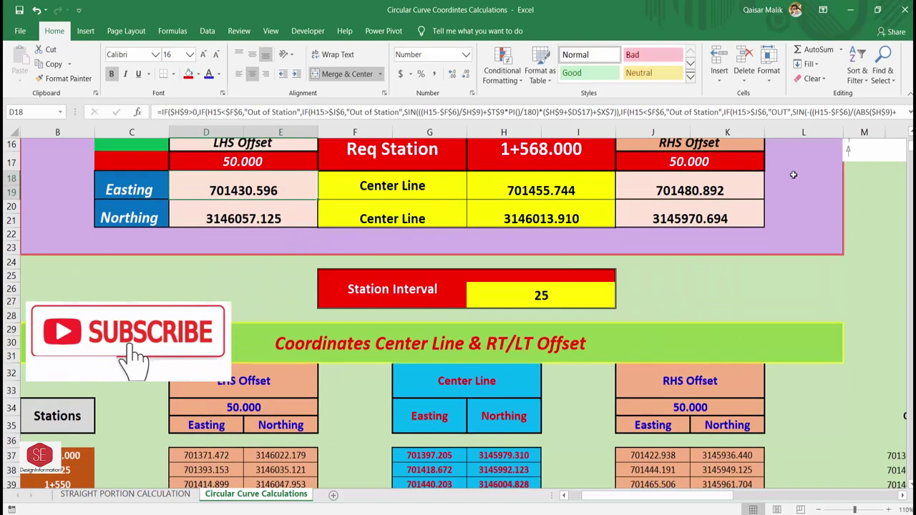
scroll(737, 232, "down", 2)
left_click_drag(669, 495, 748, 499)
left_click(604, 366)
double_click(690, 372)
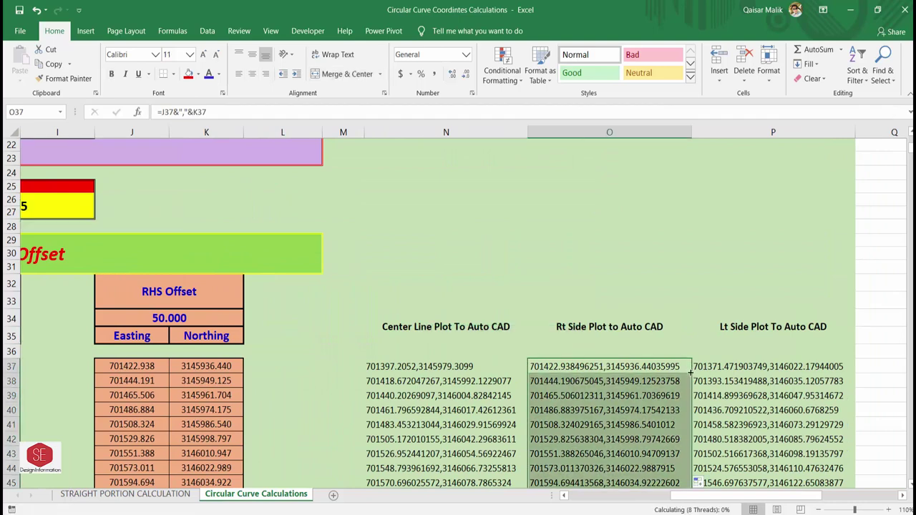
right_click(613, 387)
left_click(630, 120)
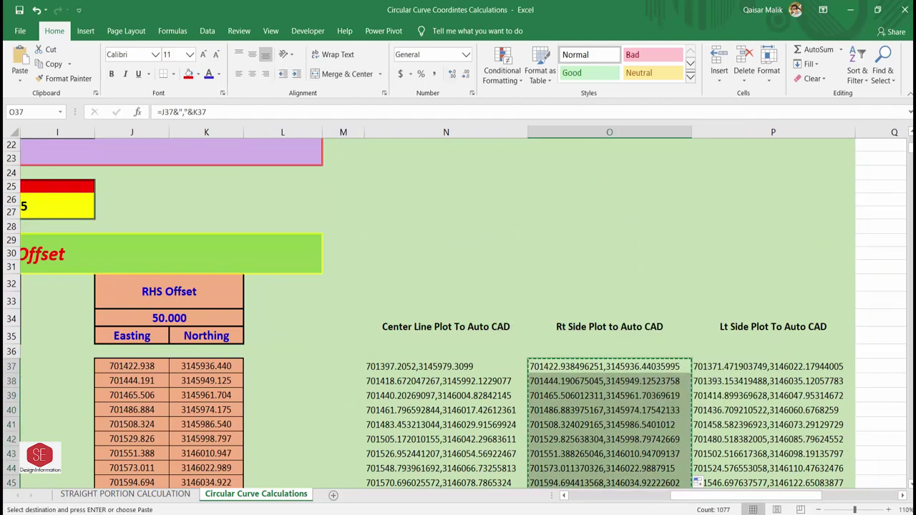
key("alt+Tab")
- Make cyan the current colour and draw the right-side offset polyline from the pasted coordinates
left_click(345, 48)
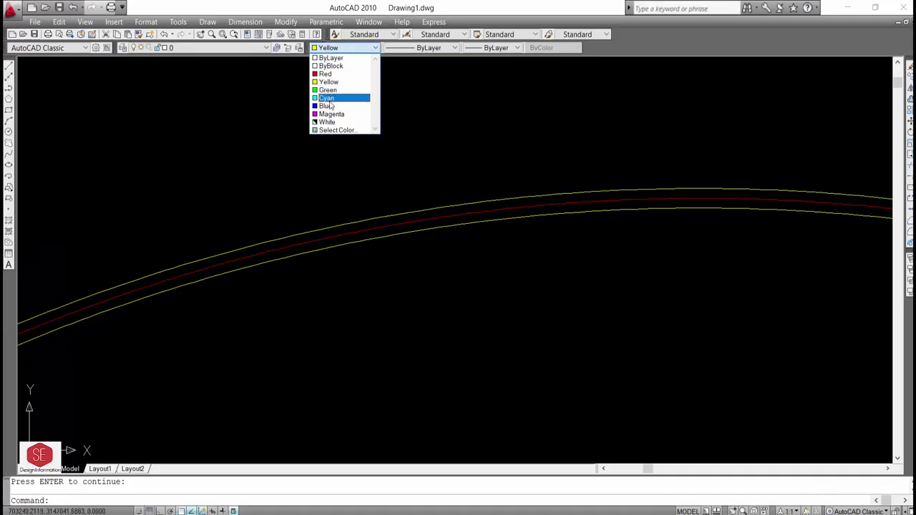
left_click(328, 98)
scroll(573, 287, "down", 2)
scroll(544, 302, "down", 3)
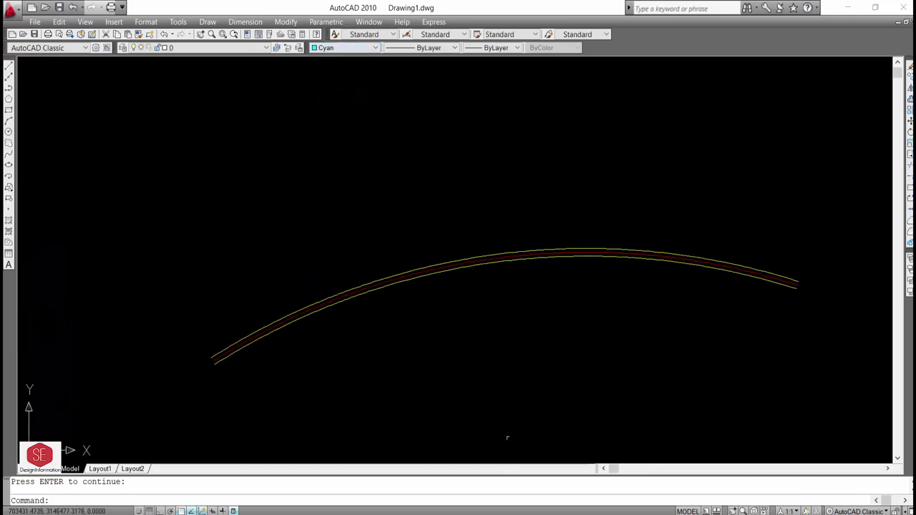
type("pl")
key("Return")
right_click(407, 501)
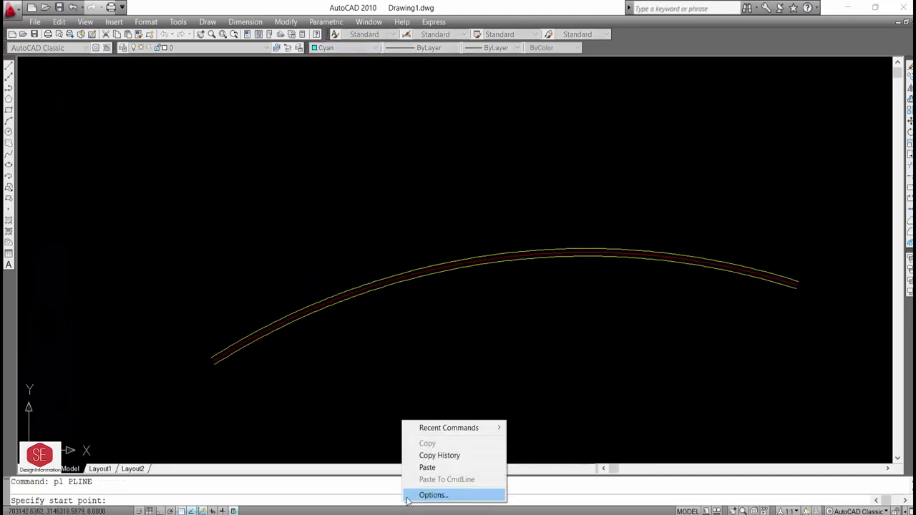
key("Escape")
left_click(603, 300)
key("Escape")
scroll(735, 279, "up", 2)
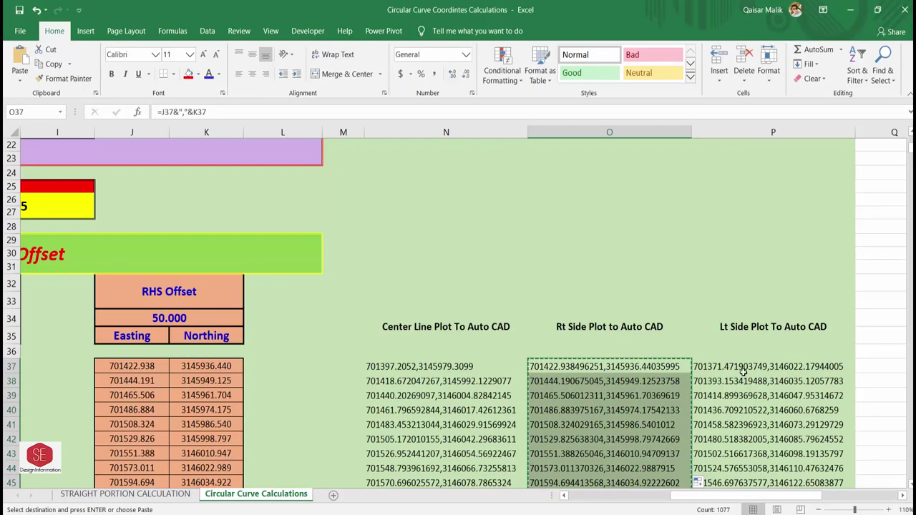
- Copy the left-side plot coordinates from P37 down in Excel
left_click(743, 369)
key("ctrl+shift+Down")
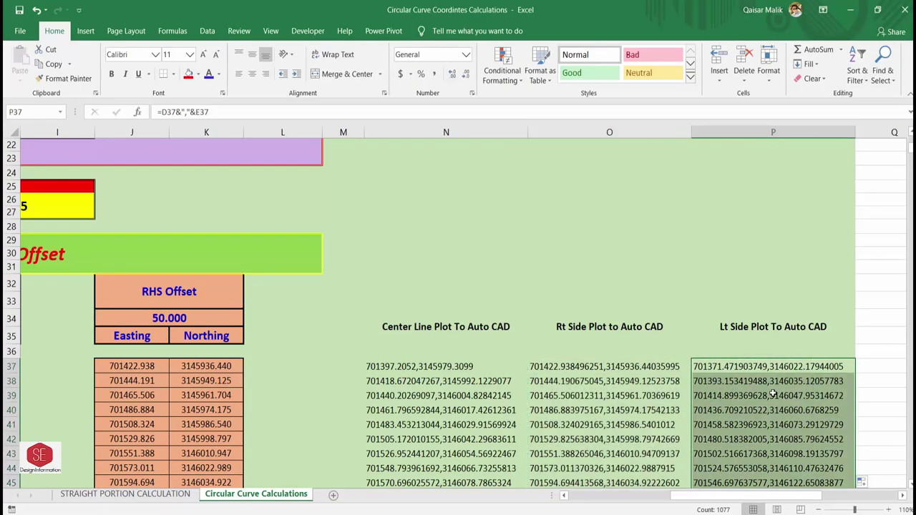
right_click(737, 444)
left_click(795, 133)
key("alt+Tab")
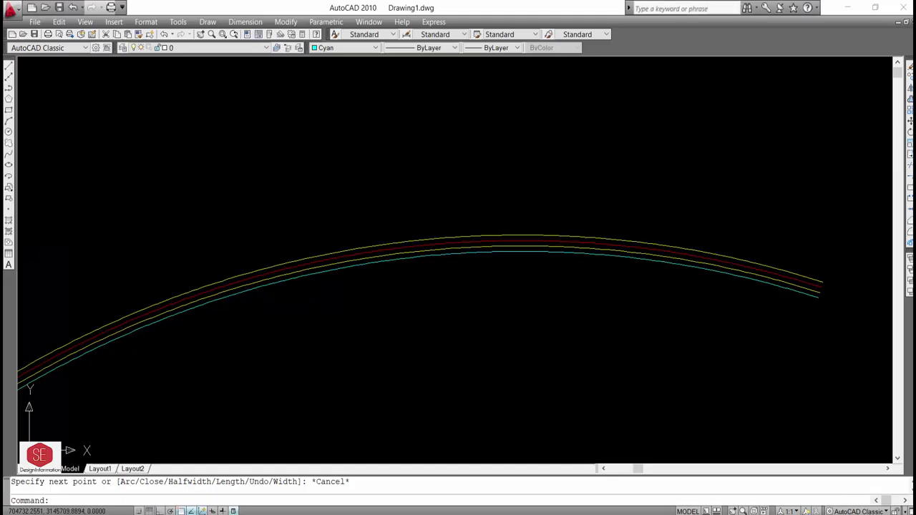
- Draw the cyan left-side offset polyline from the pasted coordinates
type("pl")
key("Return")
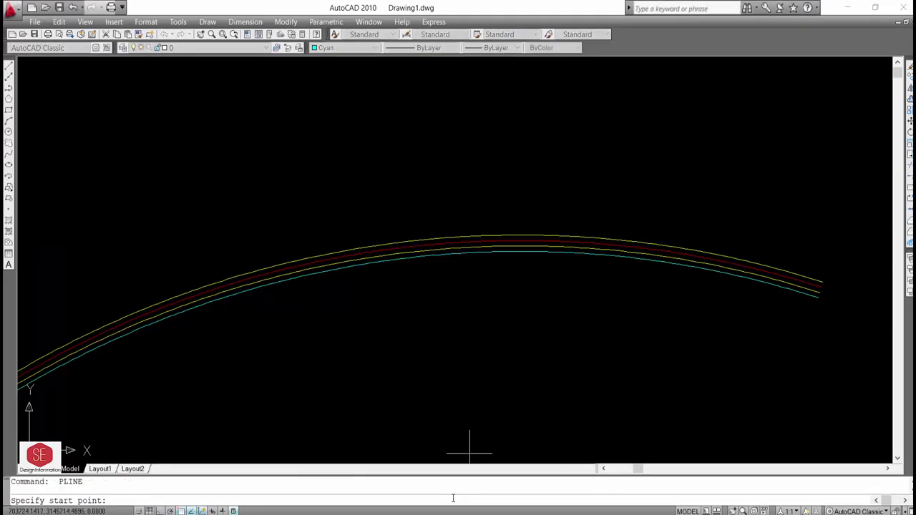
right_click(455, 498)
left_click(493, 462)
scroll(571, 220, "down", 2)
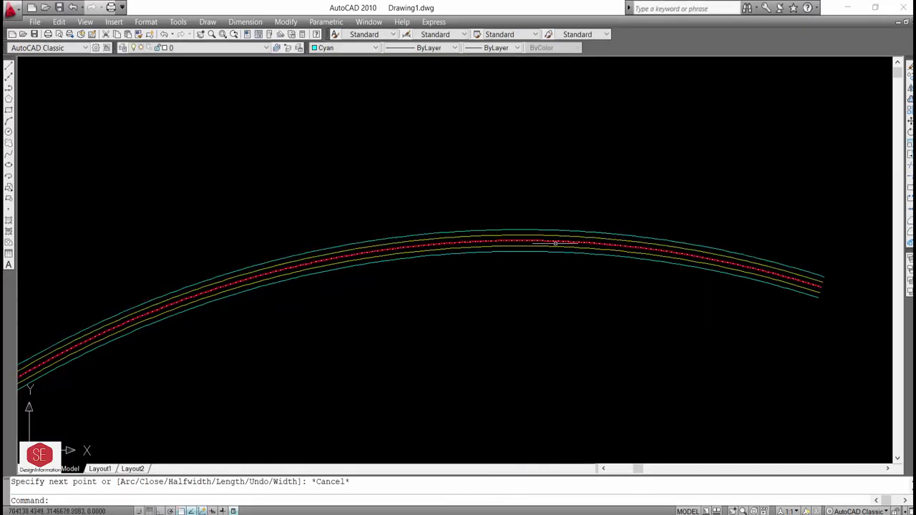
key("Escape")
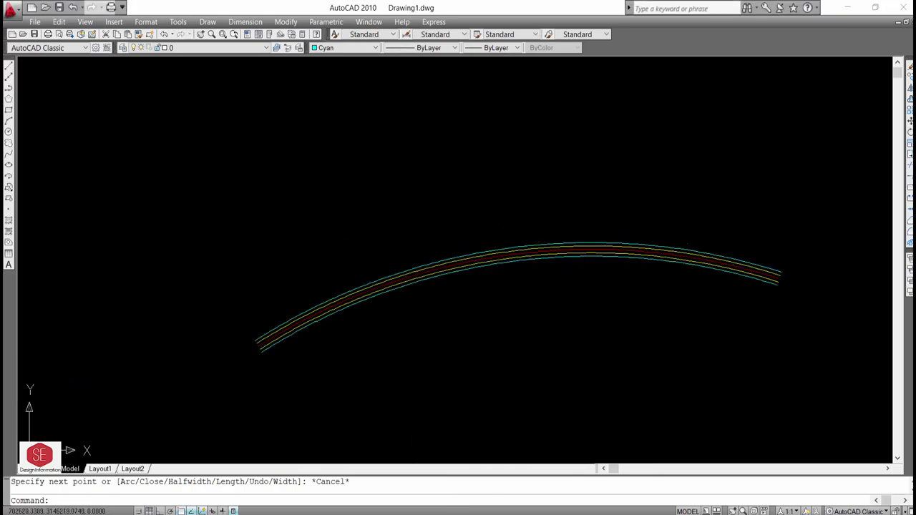
key("alt+Tab")
mouse_move(711, 503)
left_mouse_down()
mouse_move(623, 502)
mouse_move(643, 495)
left_mouse_up()
left_click(586, 205)
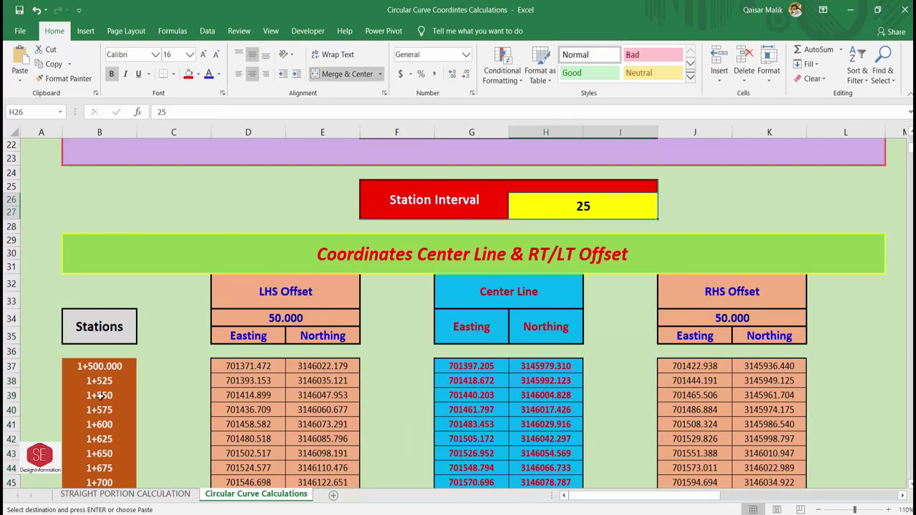
scroll(100, 395, "up", 1)
scroll(429, 334, "up", 5)
scroll(594, 275, "up", 2)
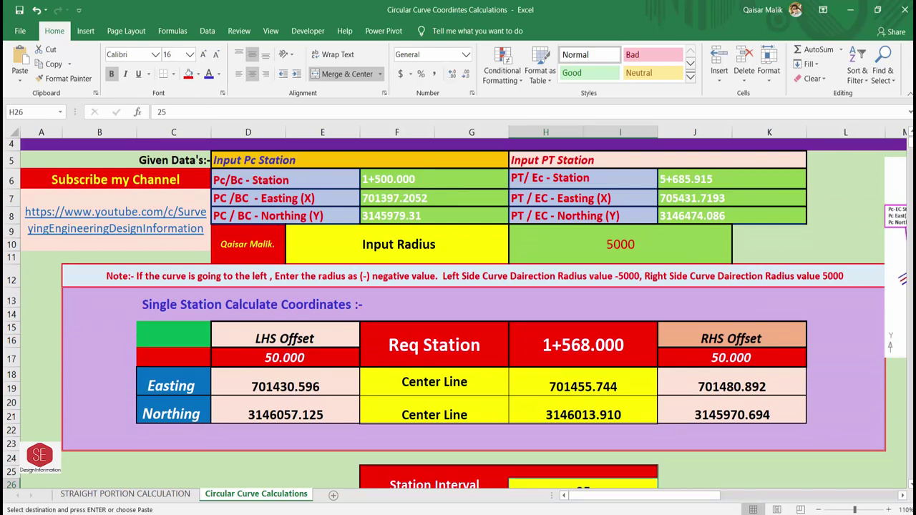
left_click_drag(892, 259, 220, 311)
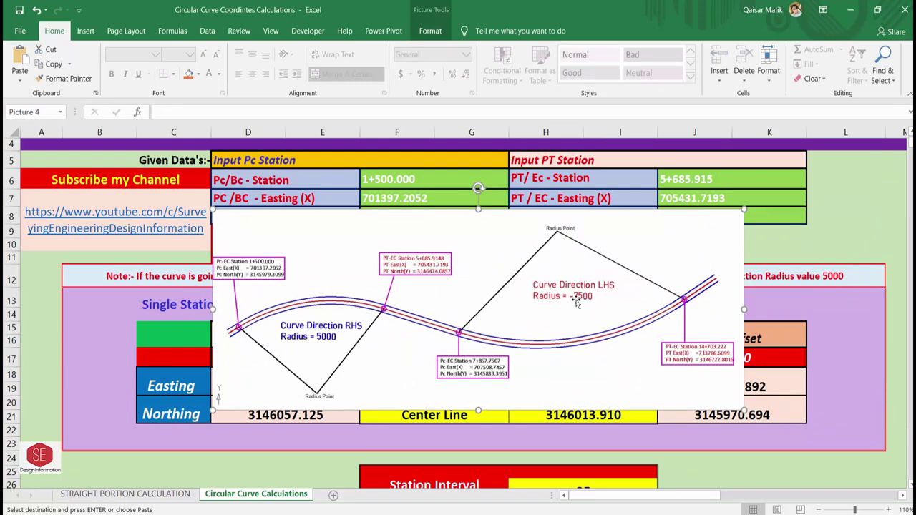
left_click_drag(564, 305, 30, 249)
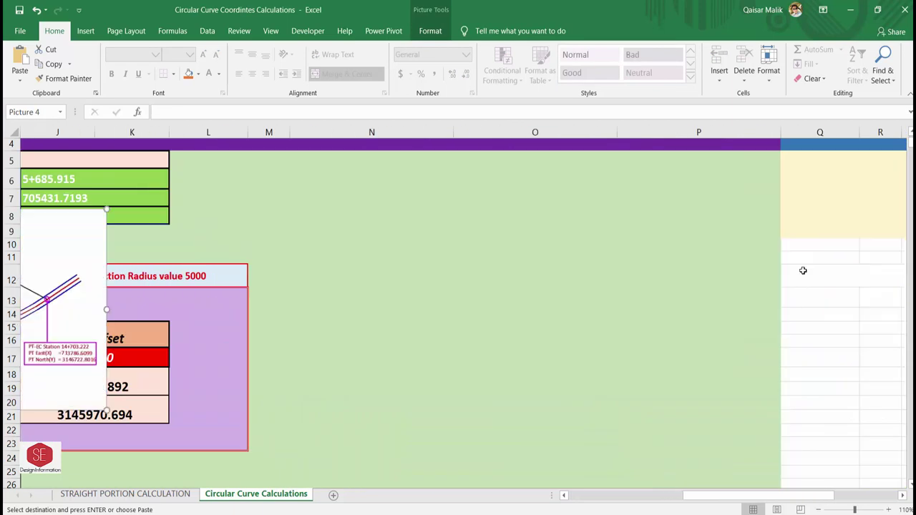
left_click_drag(30, 248, 709, 229)
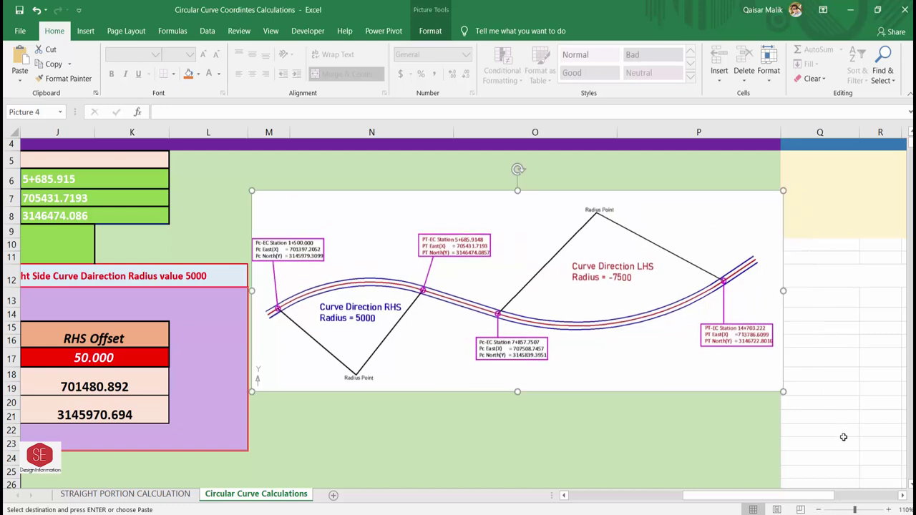
left_click_drag(764, 494, 645, 493)
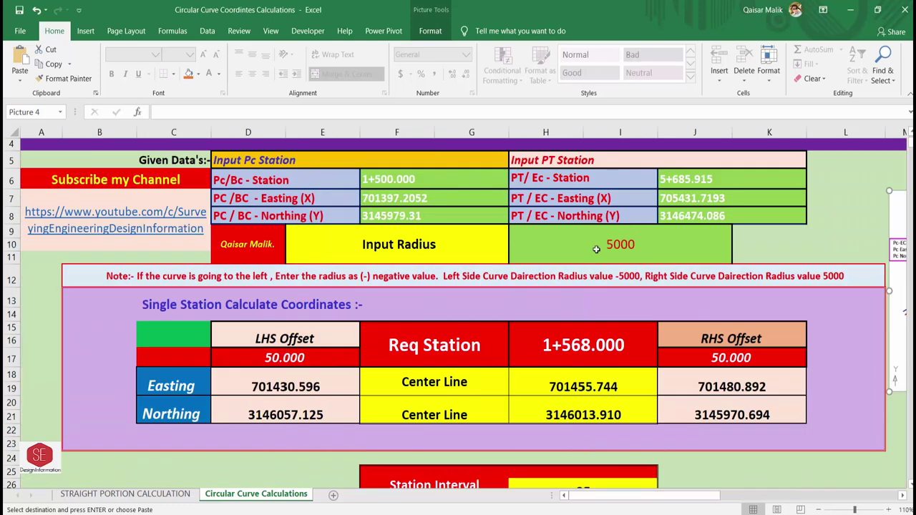
left_click(608, 245)
- Change the radius in H9 from 5000 to -5000
double_click(607, 244)
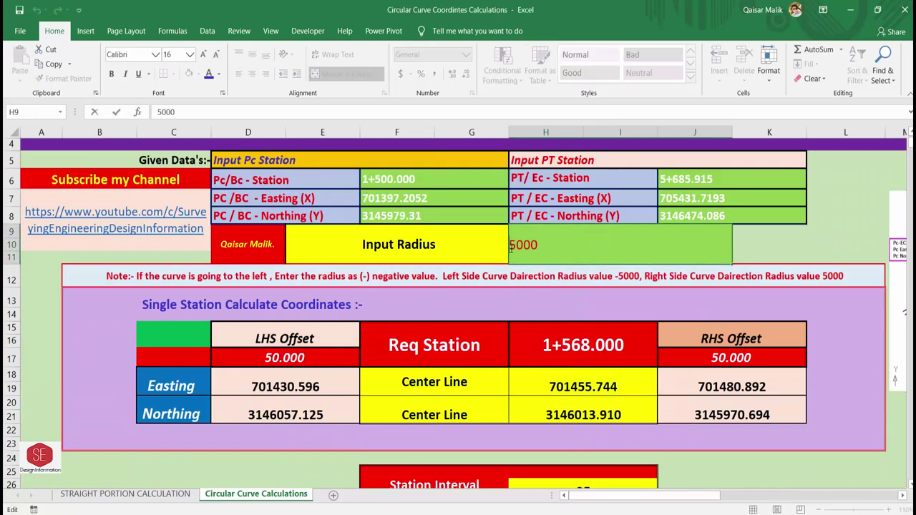
key("Home")
type("-")
key("Return")
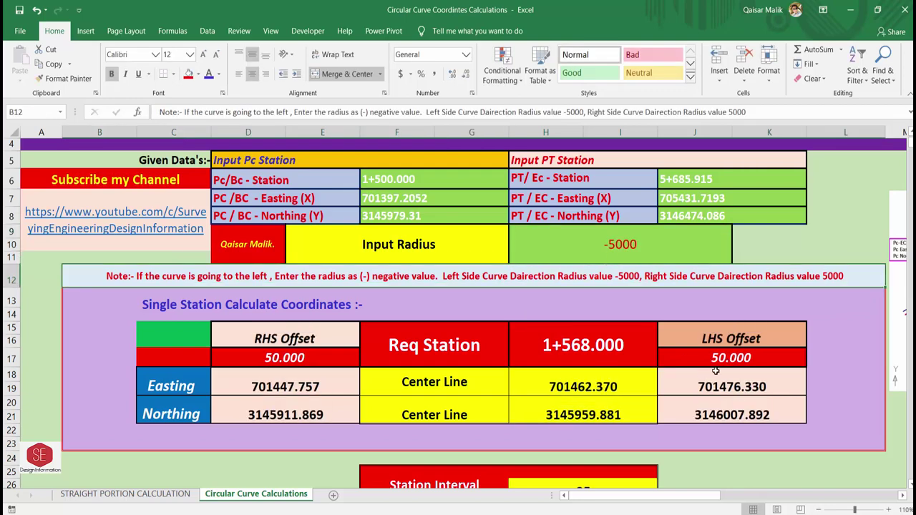
- Copy the recalculated centre-line plot coordinates from N37 down to the last row
scroll(581, 269, "down", 3)
scroll(507, 368, "down", 3)
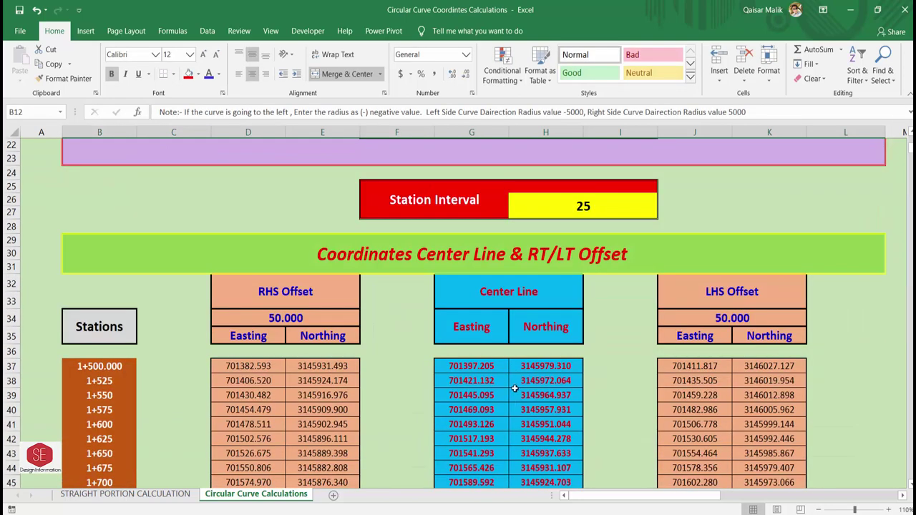
left_click_drag(612, 495, 687, 496)
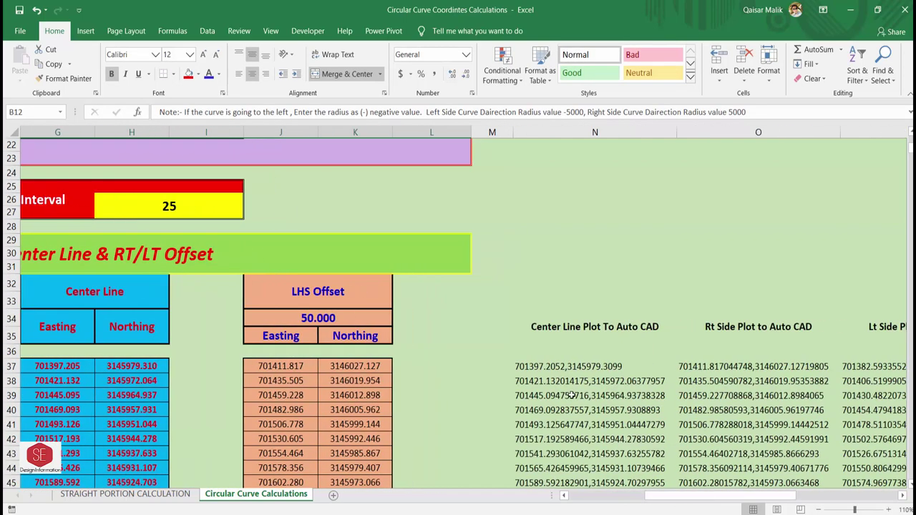
left_click(563, 365)
key("ctrl+shift+Down")
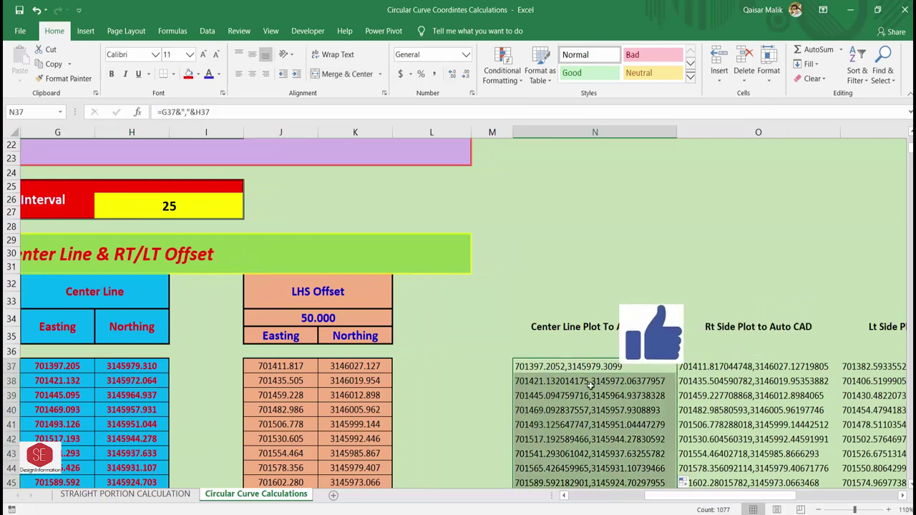
right_click(588, 391)
left_click(618, 124)
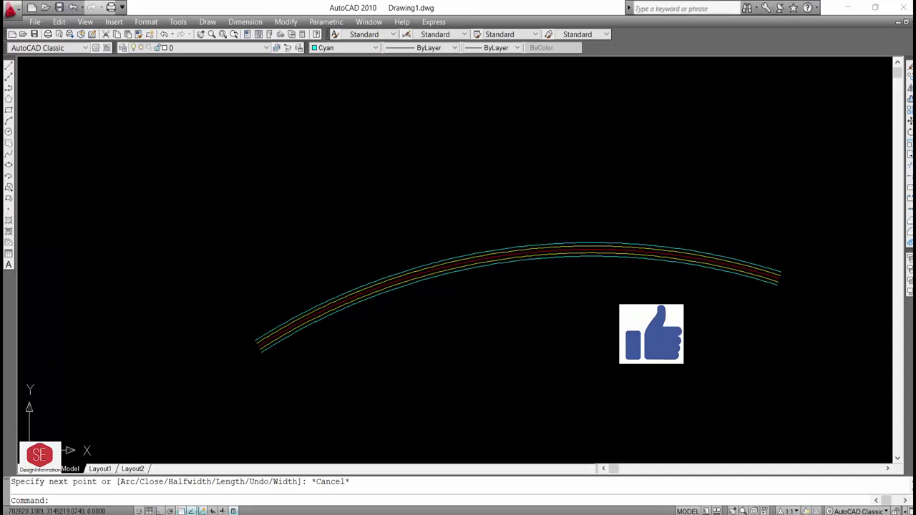
- Draw the new left-turning centre line as a green polyline from the pasted coordinates
left_click(334, 48)
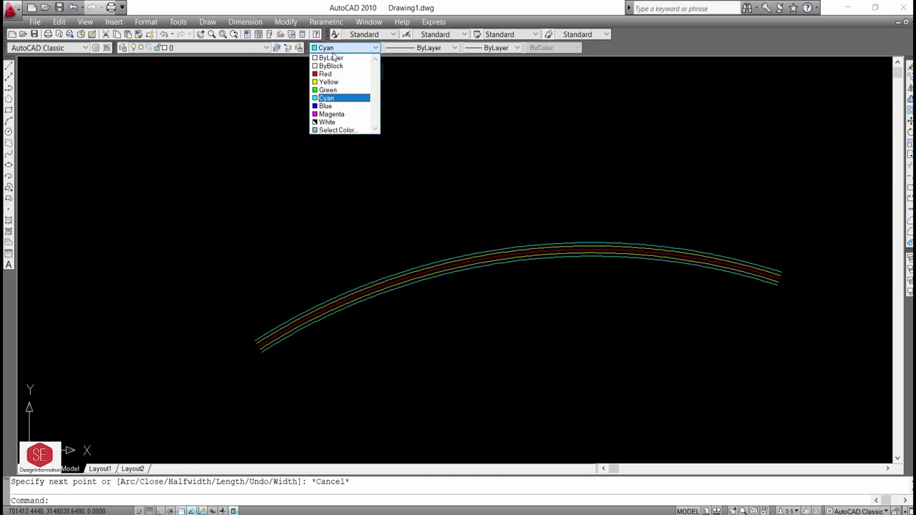
left_click(327, 90)
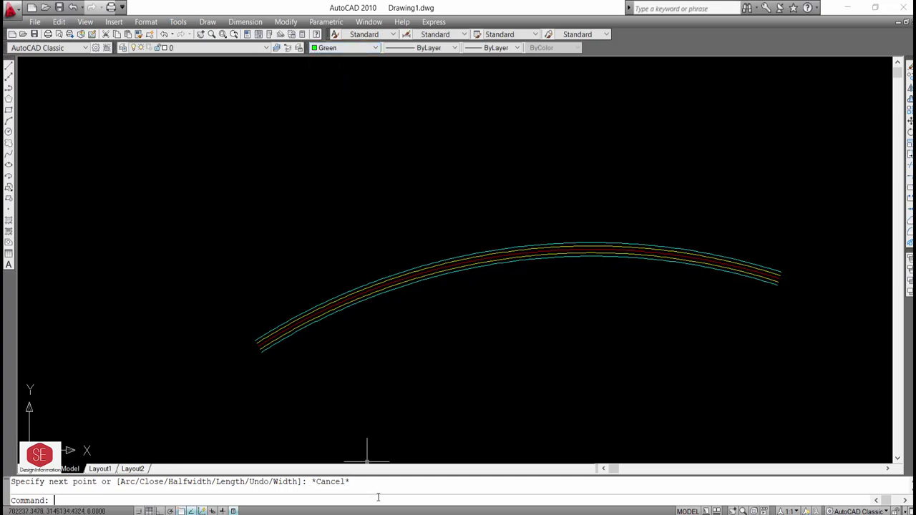
type("pl")
key("Return")
right_click(309, 497)
left_click(354, 463)
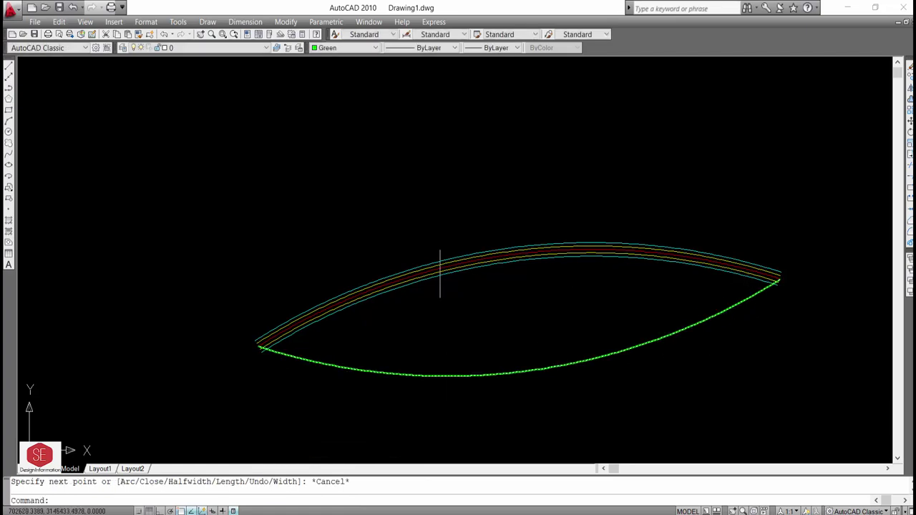
key("Escape")
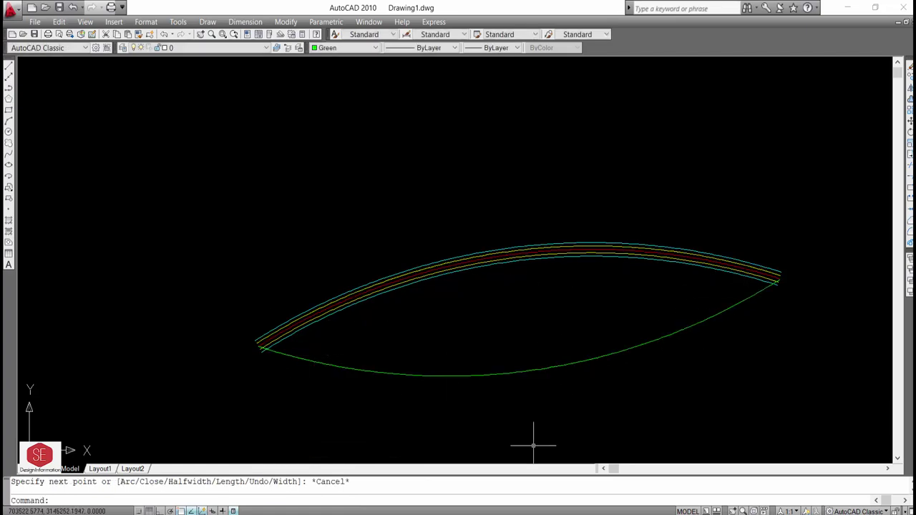
- Copy the right-side plot coordinates from O37 down in Excel
key("alt+Tab")
left_click(824, 371)
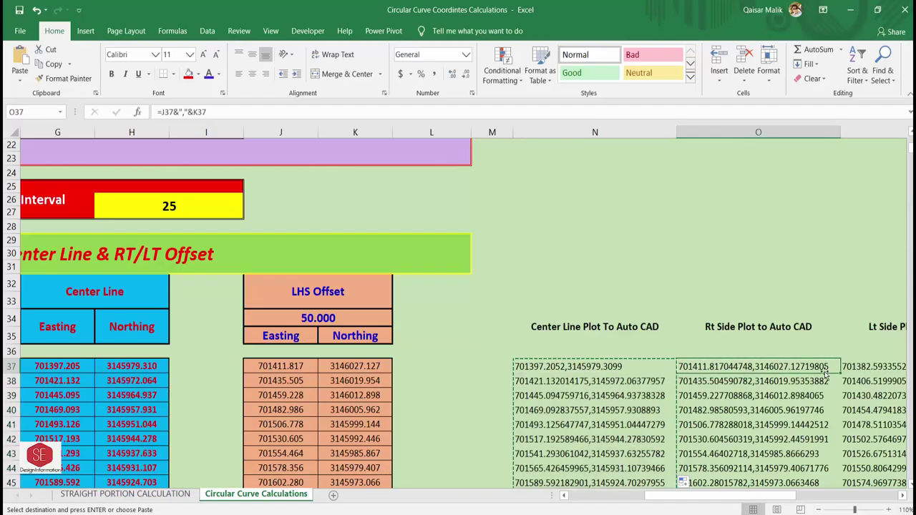
key("ctrl+shift+Down")
right_click(744, 366)
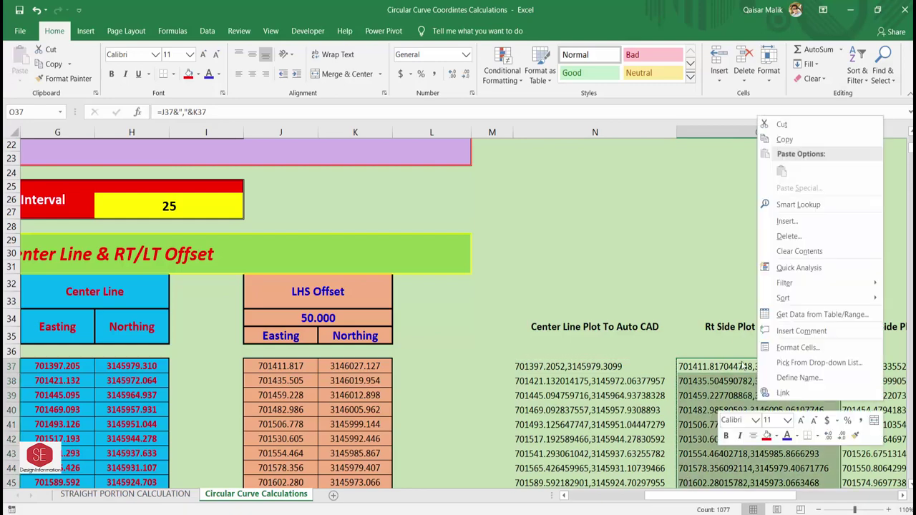
left_click(785, 139)
key("alt+Tab")
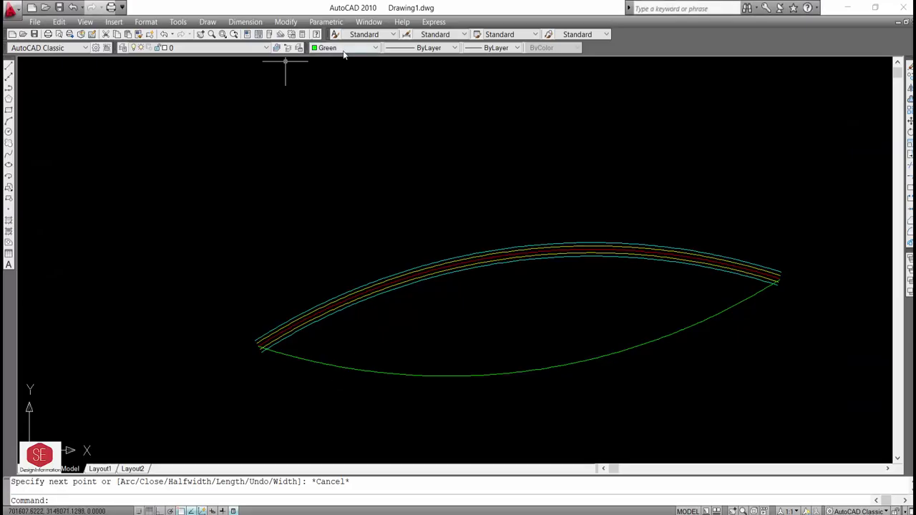
- Make magenta the current colour and draw the right-side offset polyline from the pasted points
left_click(343, 47)
left_click(331, 114)
type("p")
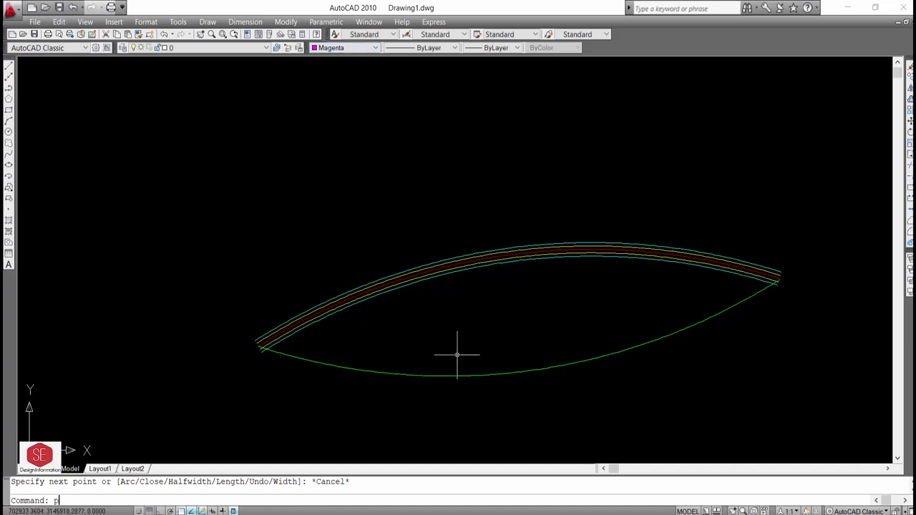
type("l")
key("Return")
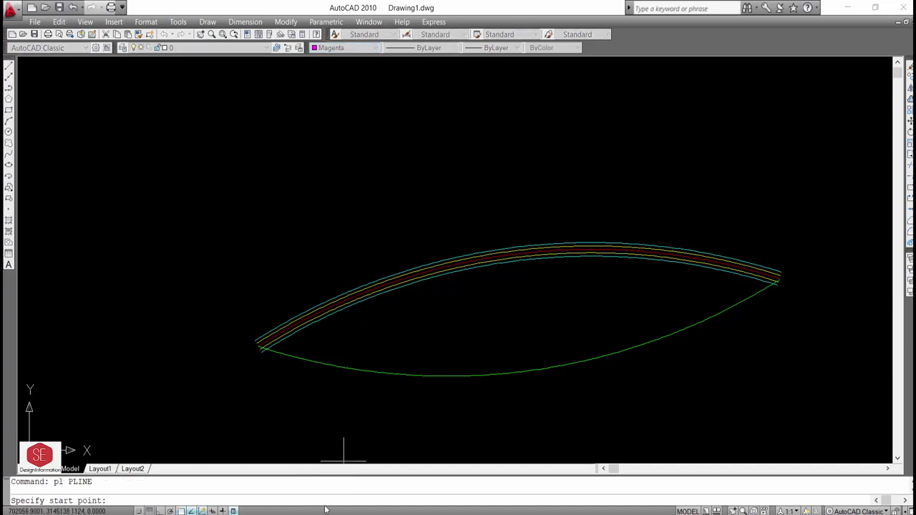
right_click(325, 500)
left_click(384, 464)
key("Escape")
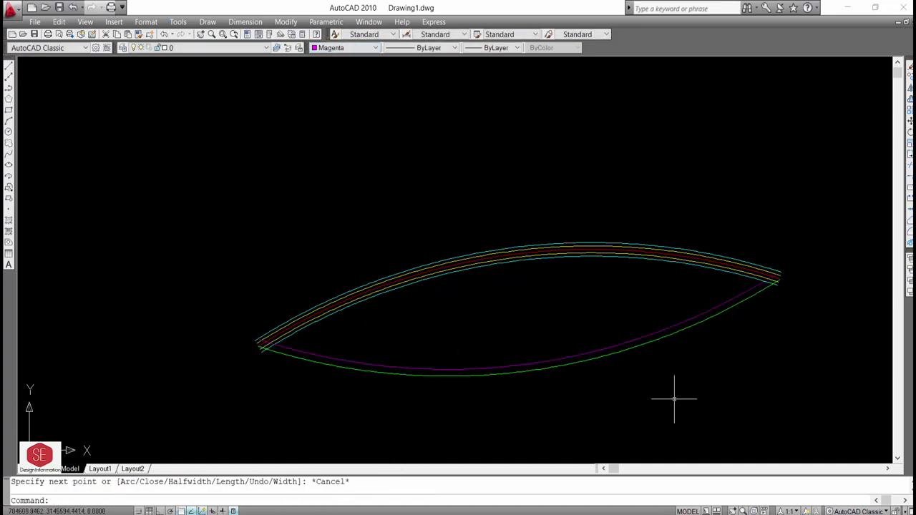
- Copy the Lt Side plot coordinates down to the end of the data
key("alt+Tab")
key("Escape")
key("ctrl+shift+Down")
right_click(629, 391)
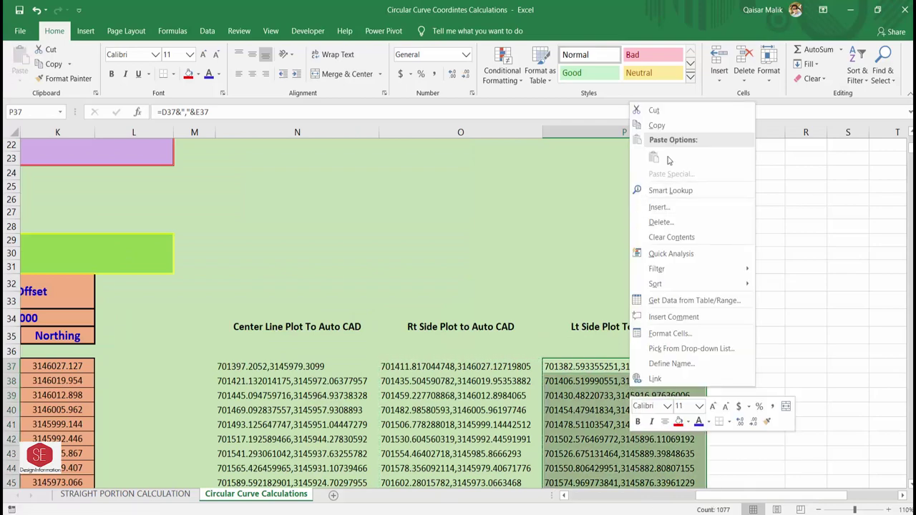
left_click(670, 126)
key("alt+Tab")
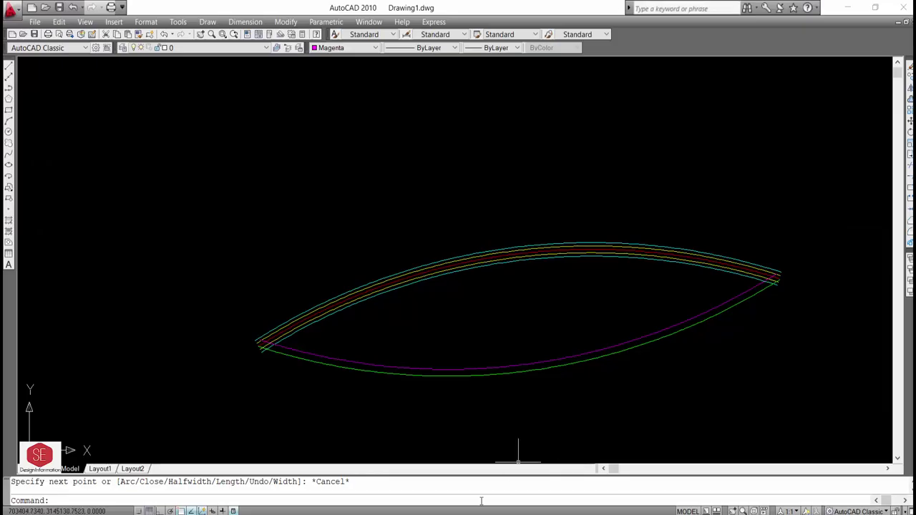
- Draw the second magenta offset polyline from the pasted coordinates and check both side lines
type("l")
key("Return")
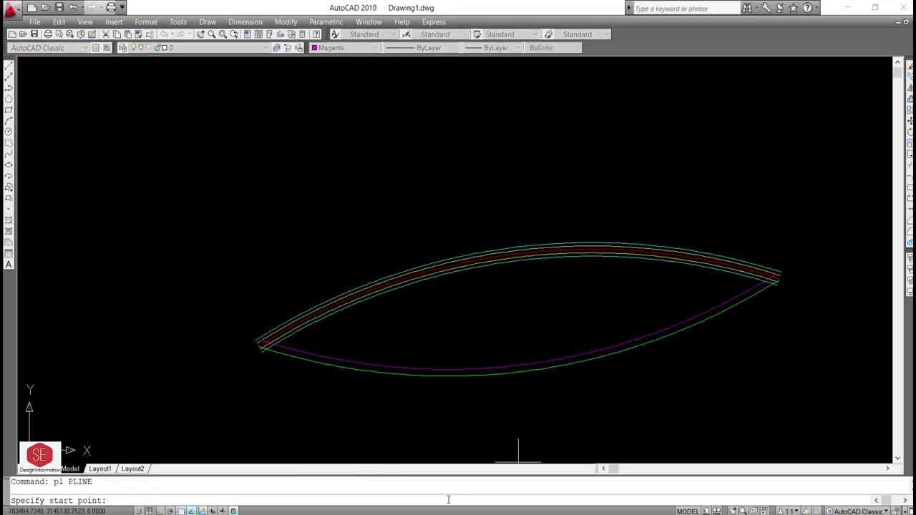
right_click(448, 500)
left_click(487, 463)
key("Escape")
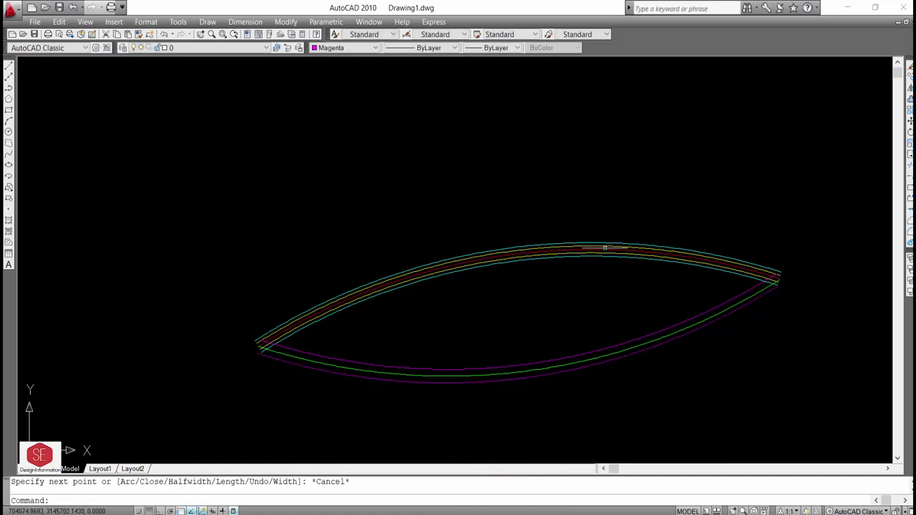
left_click(611, 261)
left_click(619, 336)
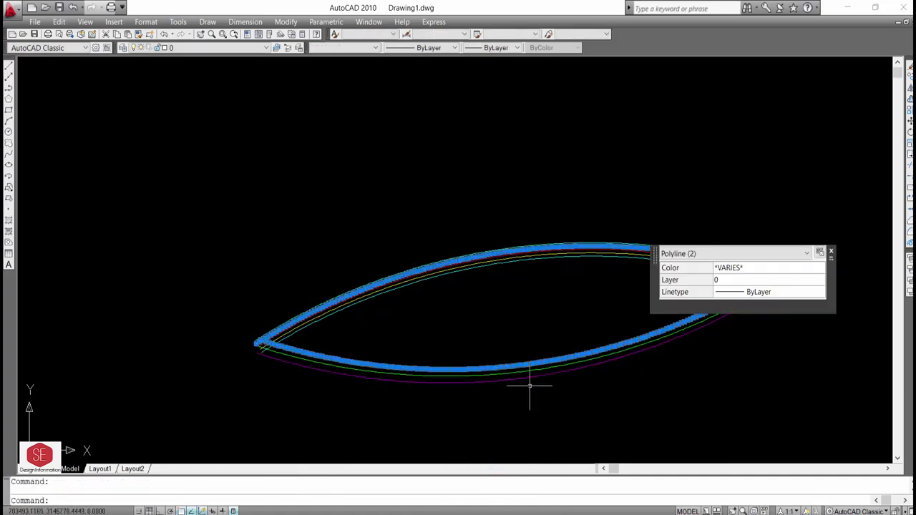
key("Escape")
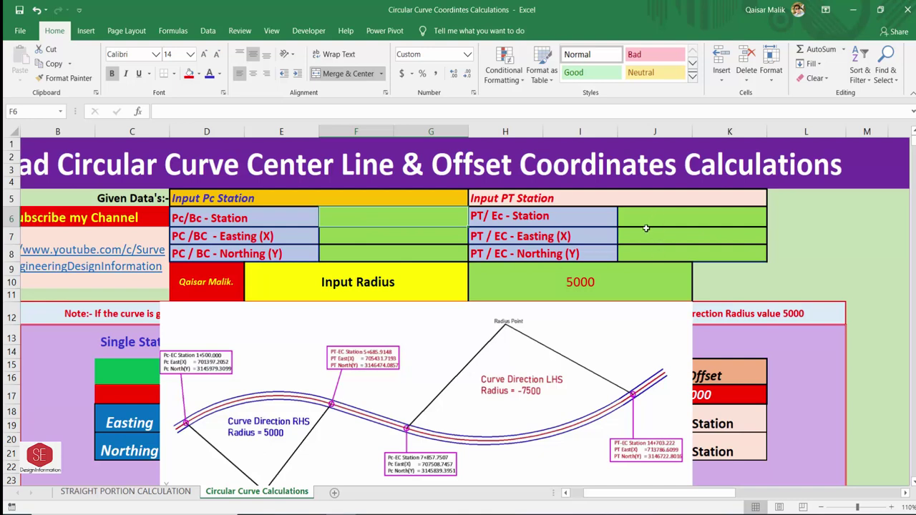
- Enter PC station 1+500.000, easting 701397.7052 and northing 3145979.310 in F6:F8
left_click(606, 275)
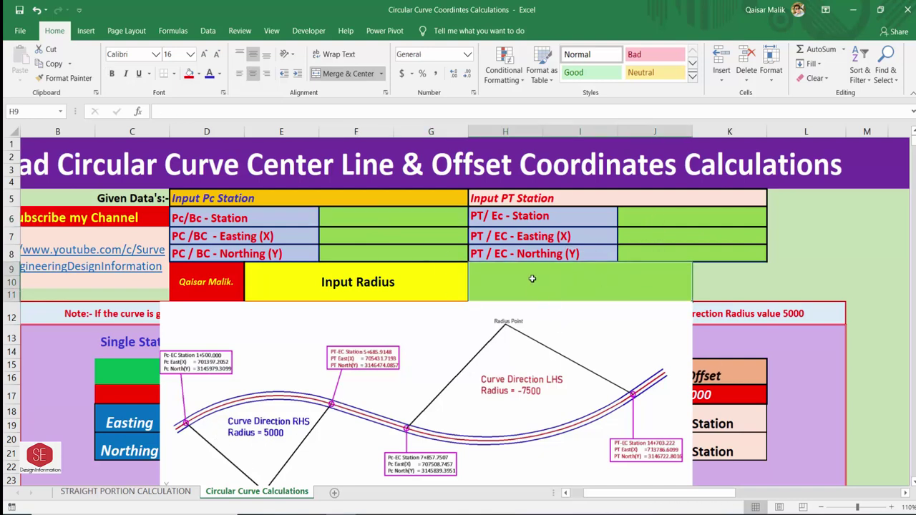
left_click(349, 216)
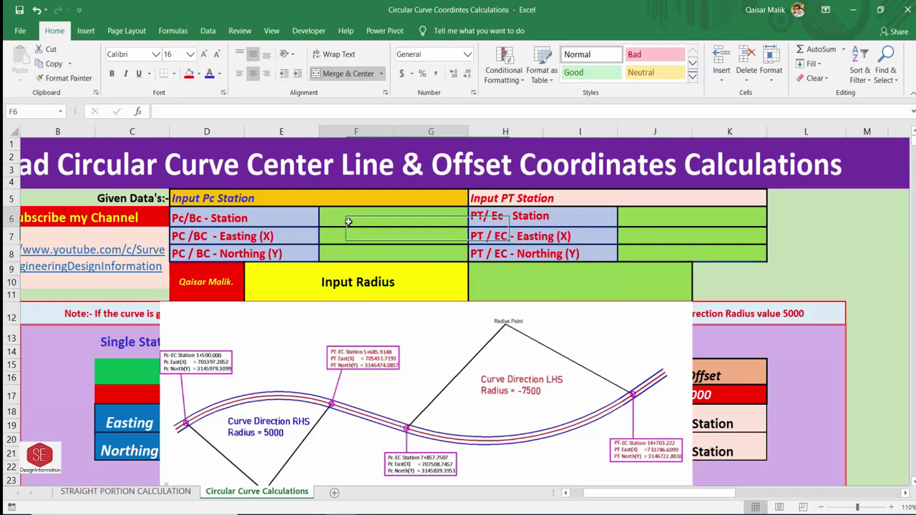
type("1500")
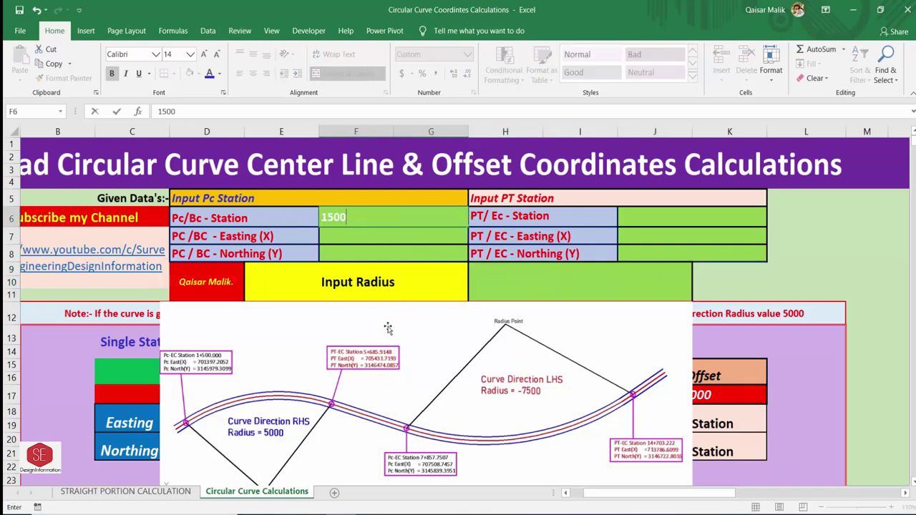
key("Return")
type("701397.7052")
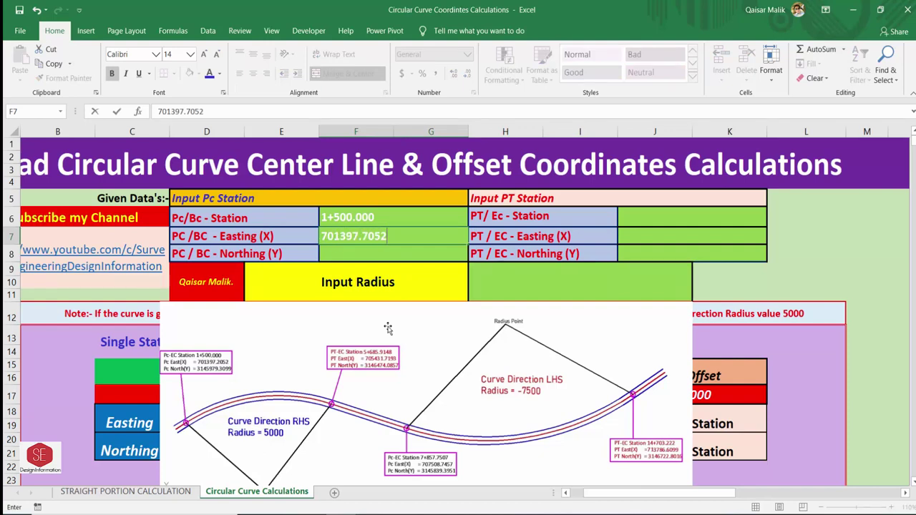
key("Return")
type("3145979")
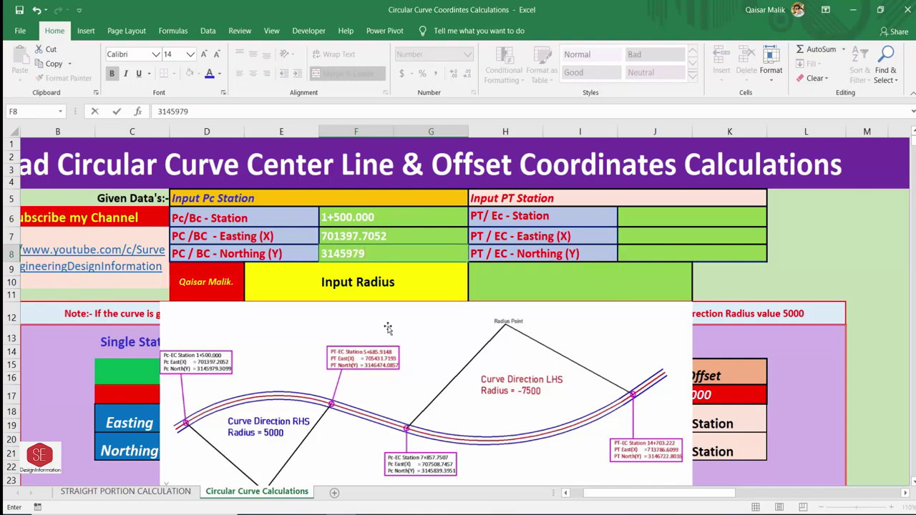
type(".31")
type("0")
key("Return")
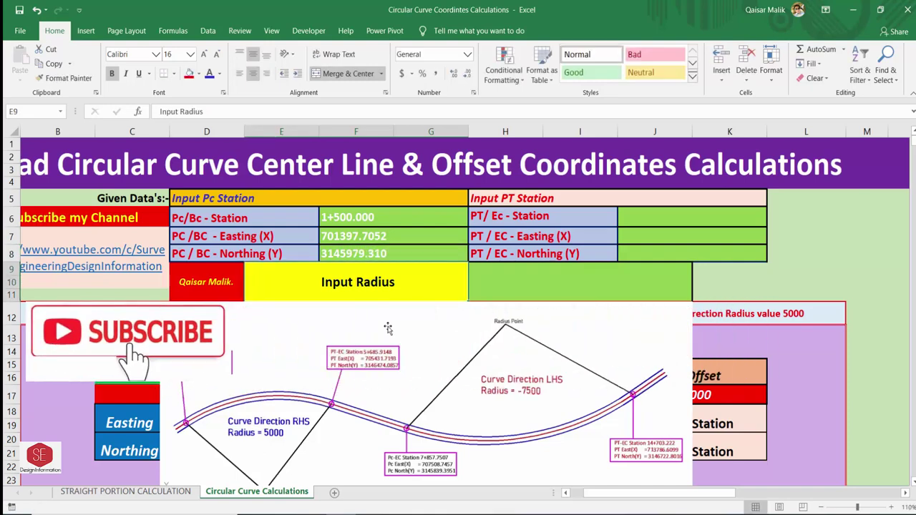
left_click(380, 254)
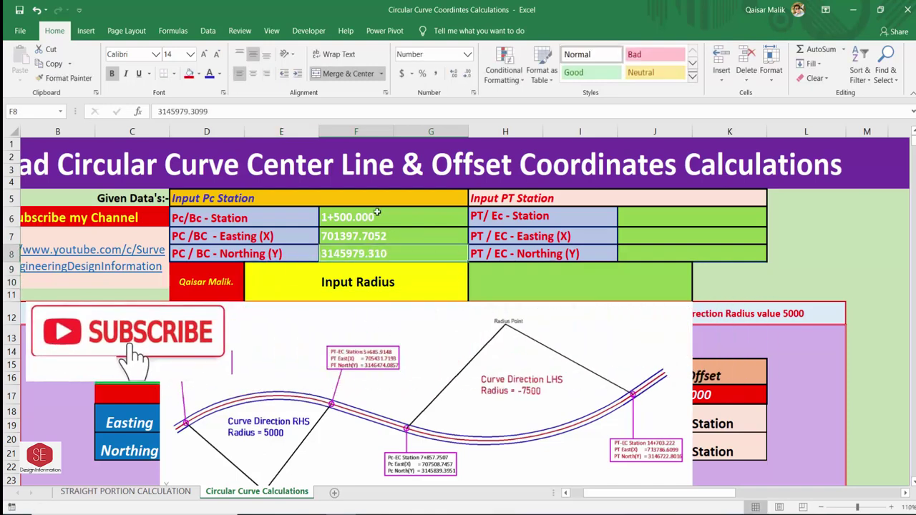
- Enter PT station 5+685.915, easting 705431.7193, northing 3146474.0857, and radius 5000
left_click(629, 218)
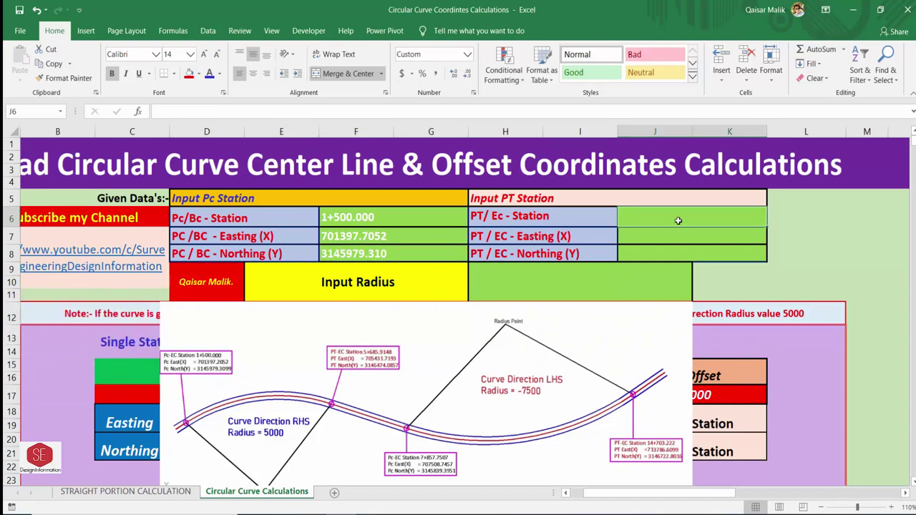
type("5685")
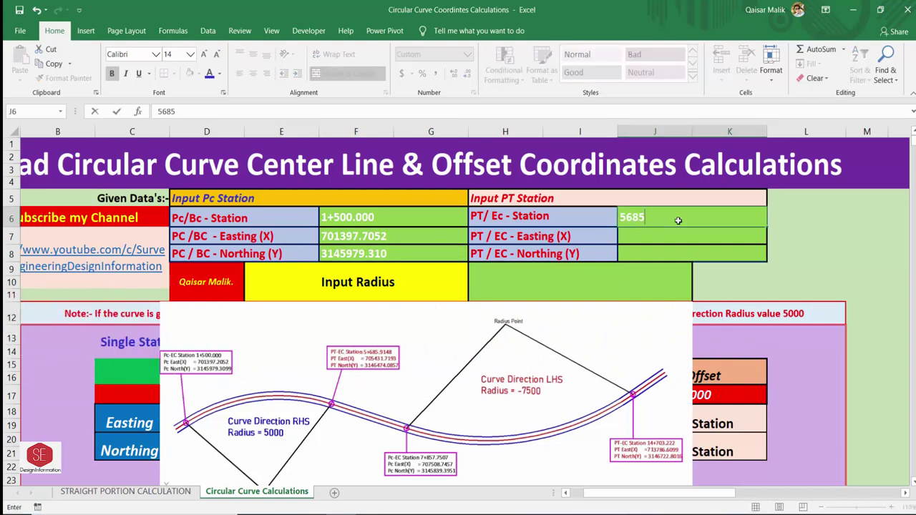
type(".9148")
key("Return")
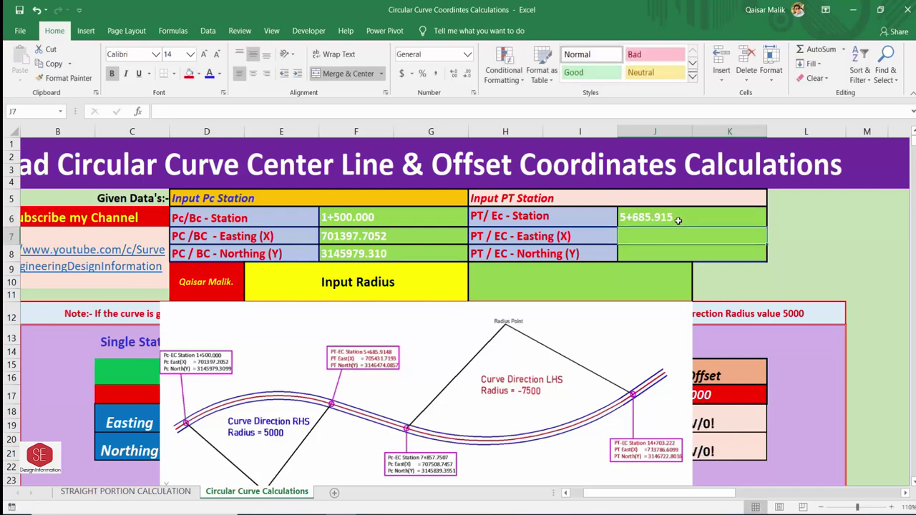
type("705431.71")
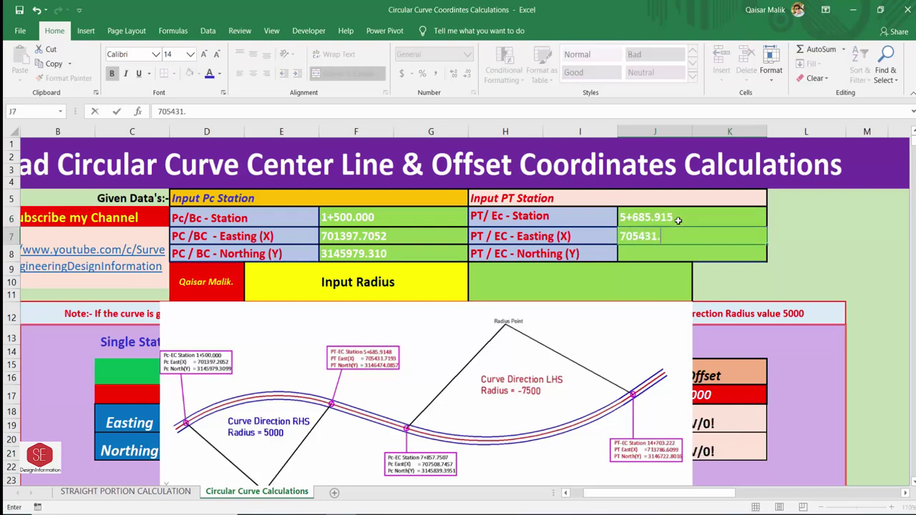
type("93")
key("Return")
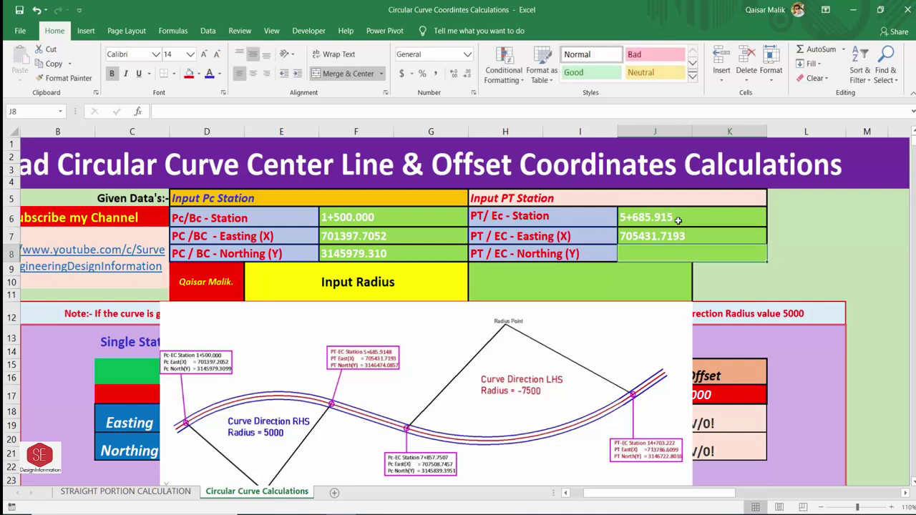
type("3146474")
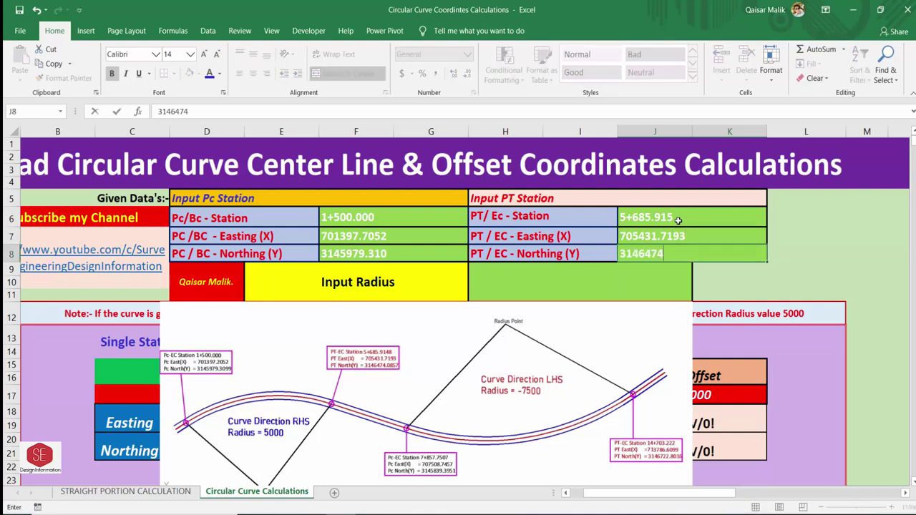
type(".0857")
key("Return")
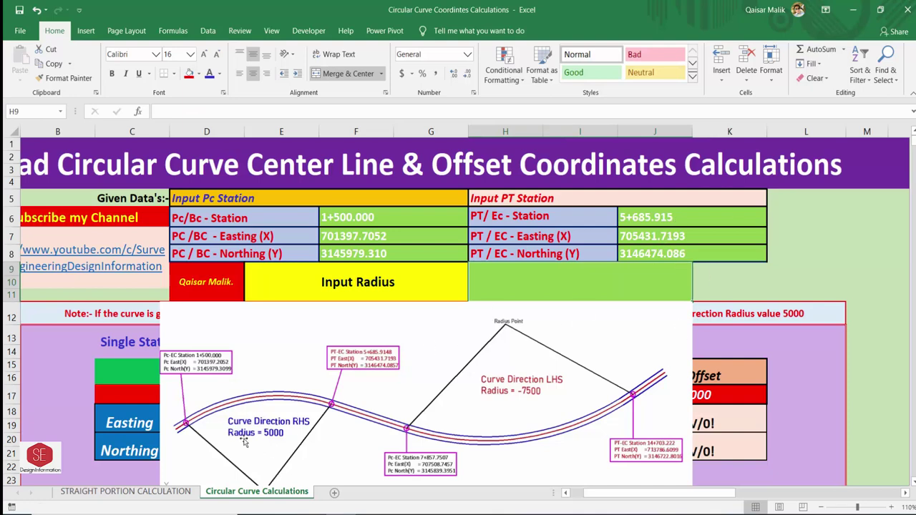
type("50")
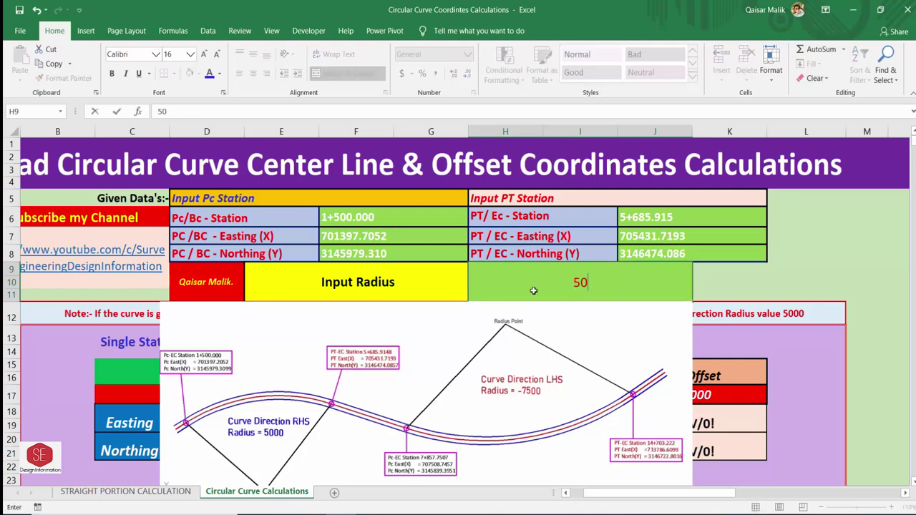
type("00")
key("Return")
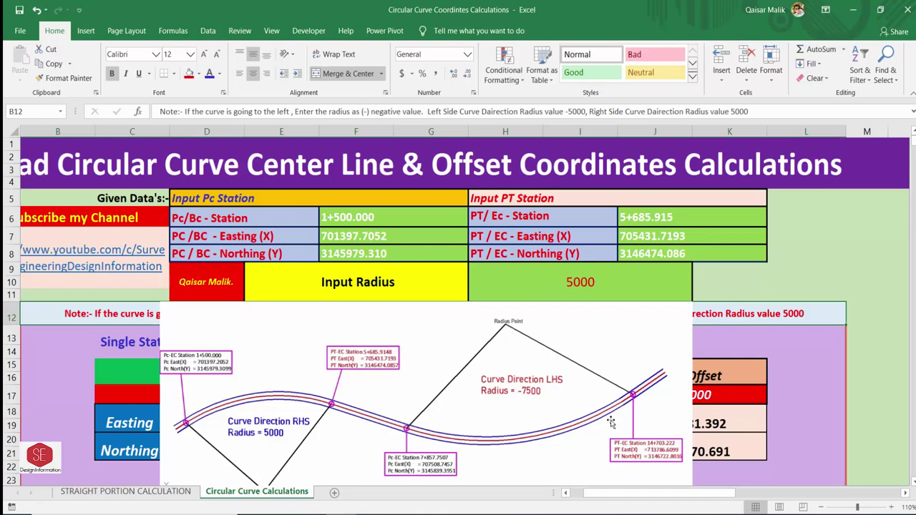
- Set the required station to 1+600 and check the recalculated centre line coordinates
scroll(523, 340, "down", 2)
left_click(393, 330)
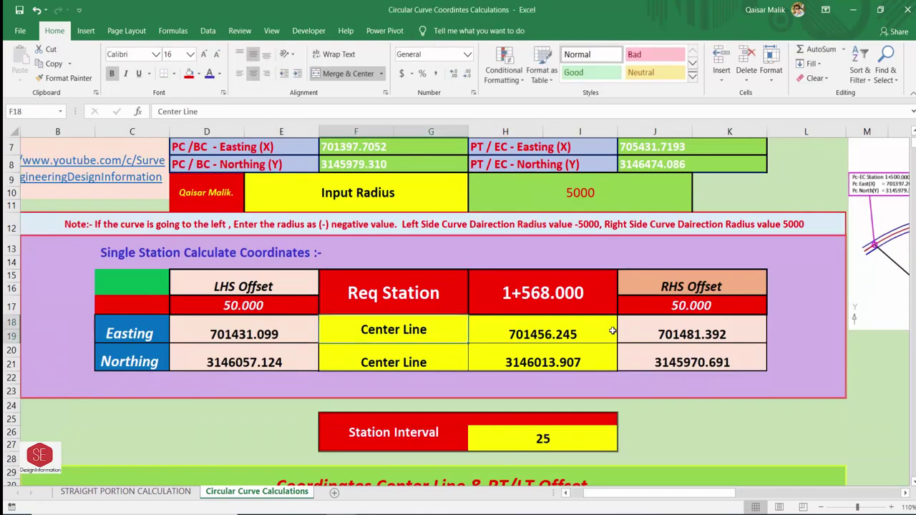
left_click(523, 340)
left_click(531, 365)
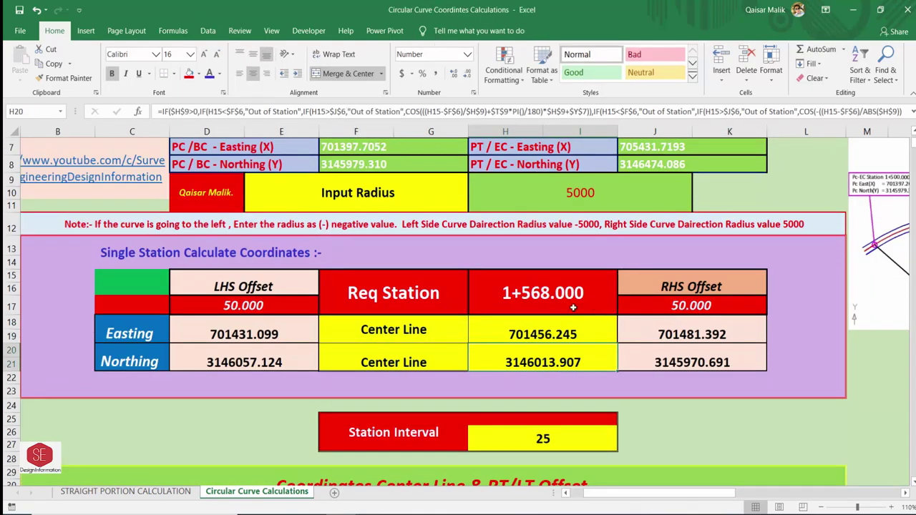
scroll(371, 278, "up", 2)
left_click(573, 397)
type("1568")
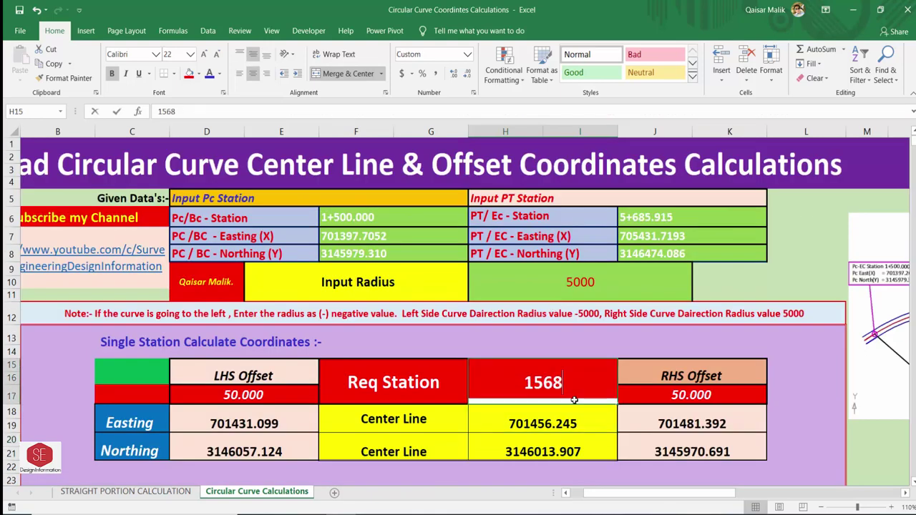
type("1+600")
key("Return")
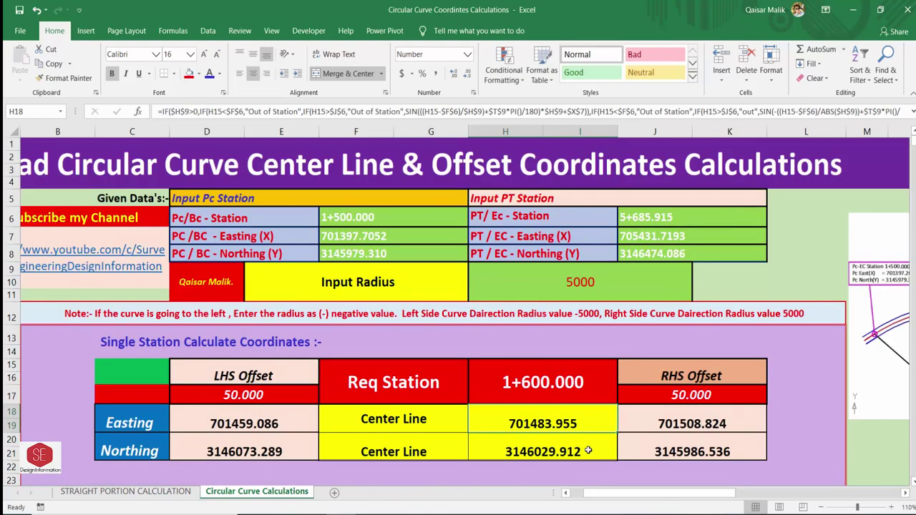
left_click(587, 450)
- Set both the RHS and LHS offsets to 25
left_click(245, 397)
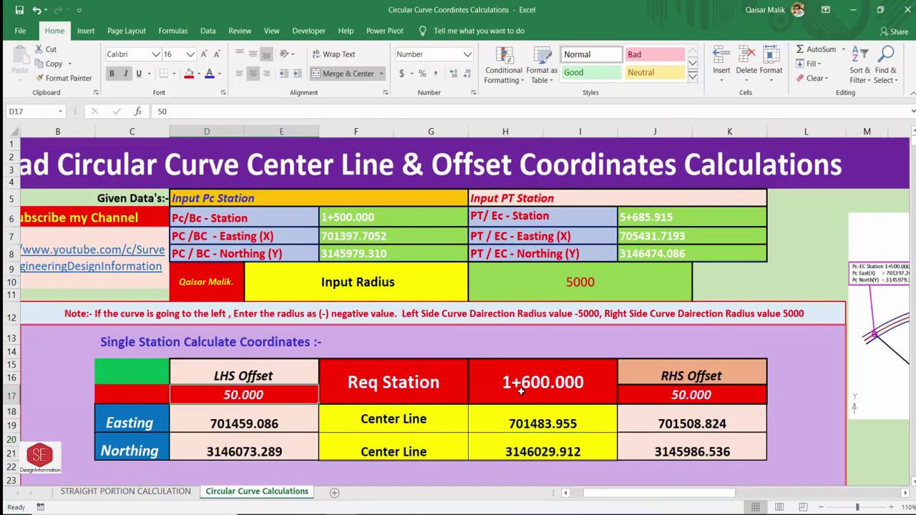
left_click(722, 401)
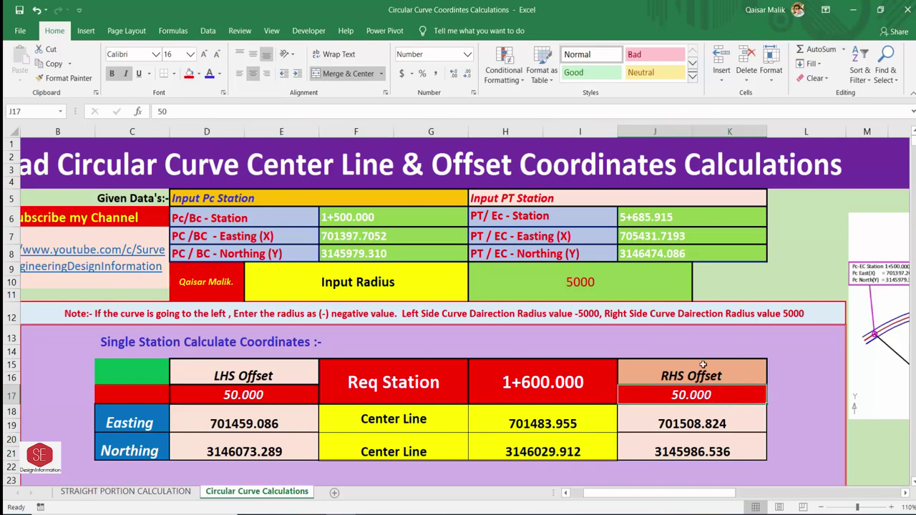
type("25")
key("Return")
left_click(223, 394)
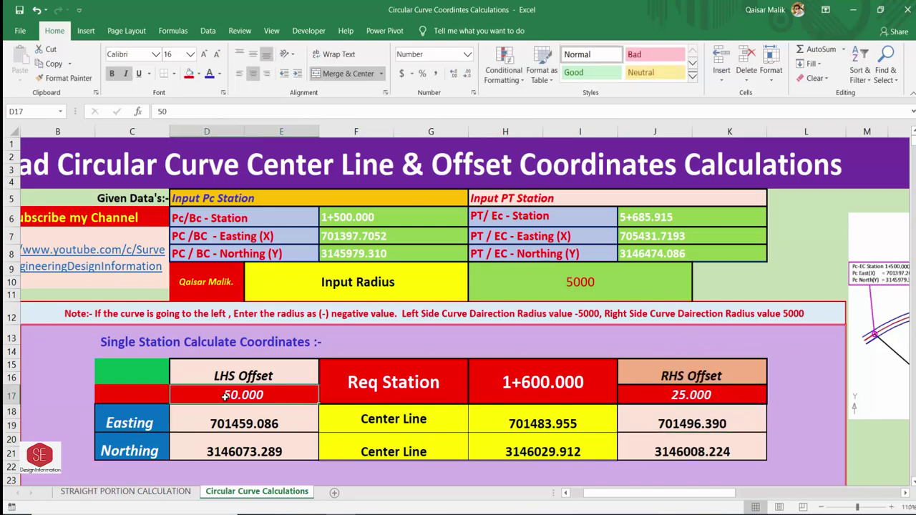
type("25")
key("Return")
- Change the station interval to 20 so stations run 1+520, 1+540 onward
scroll(286, 416, "down", 2)
scroll(308, 409, "down", 3)
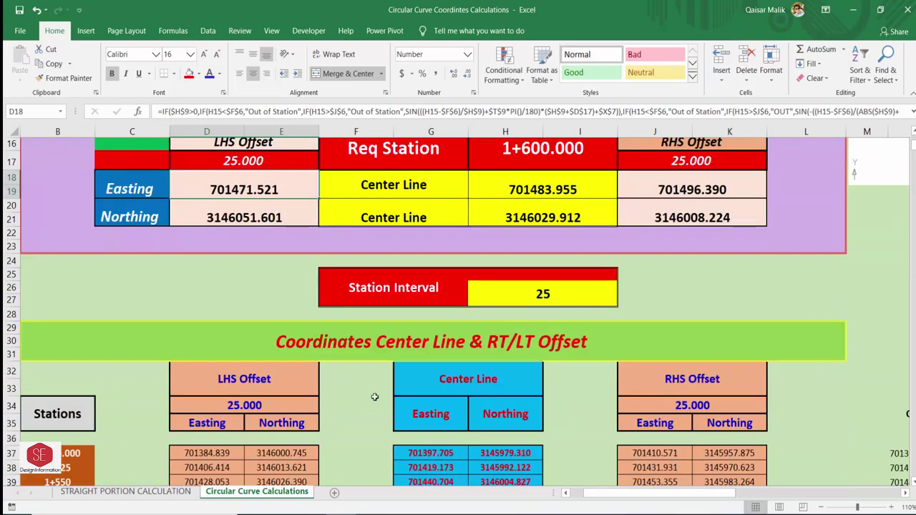
scroll(375, 397, "down", 2)
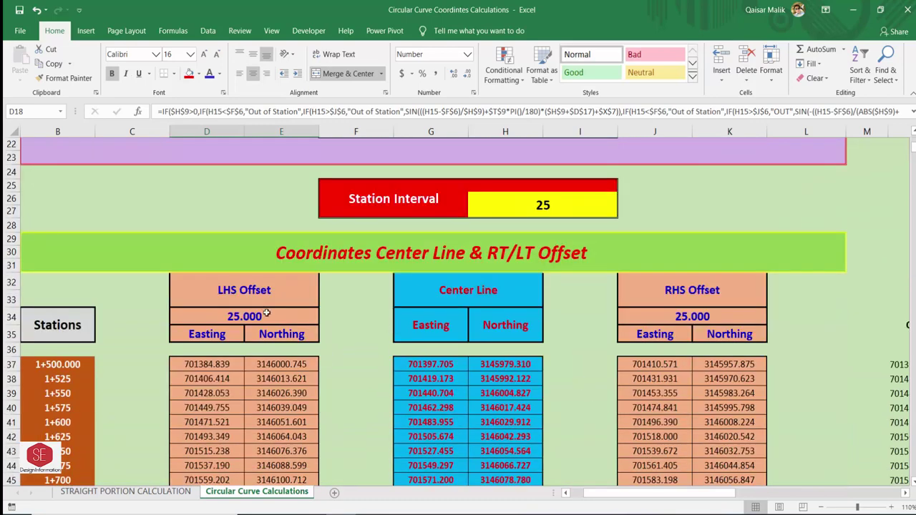
left_click(521, 204)
type("20")
key("Return")
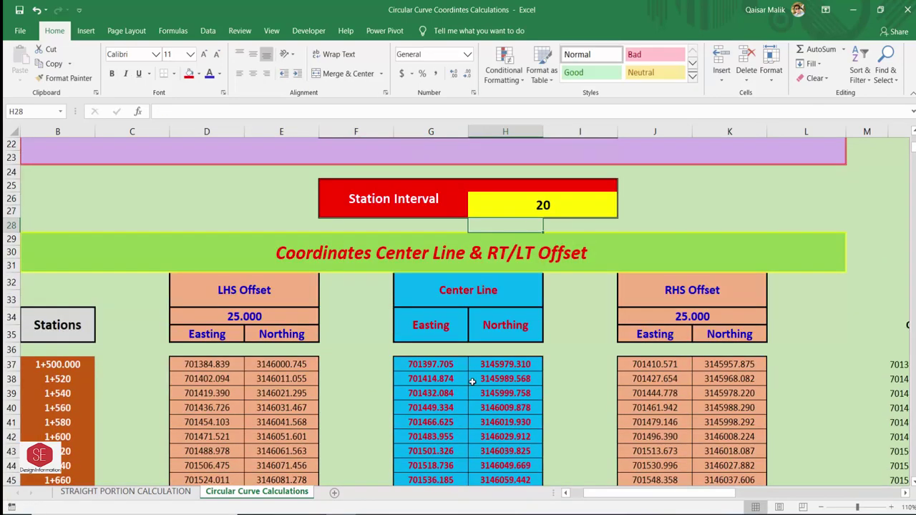
- Copy the Center Line Plot To Auto CAD coordinates from N37 down
left_click_drag(603, 493, 654, 493)
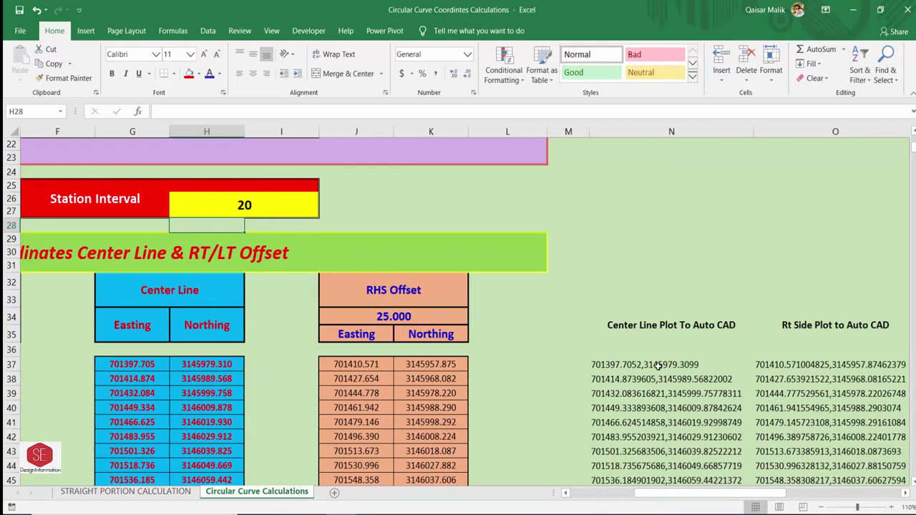
left_click(657, 365)
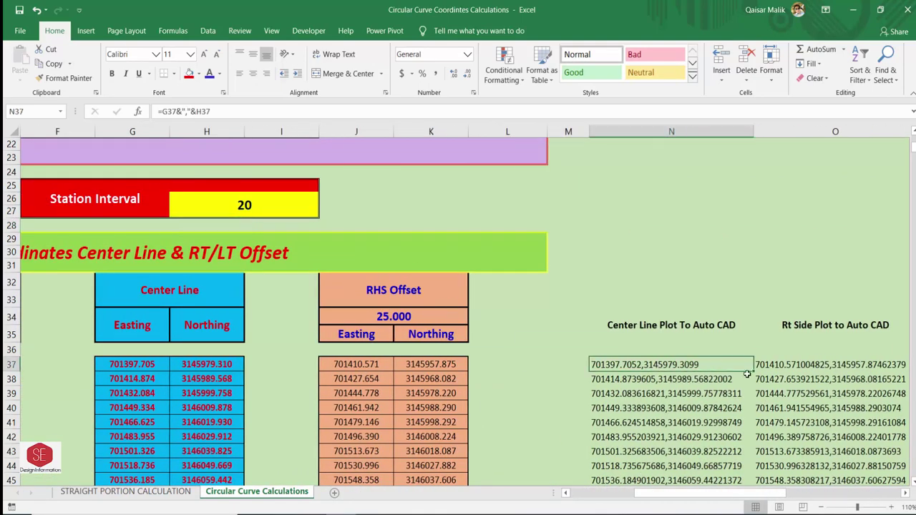
key("ctrl+shift+Down")
right_click(665, 394)
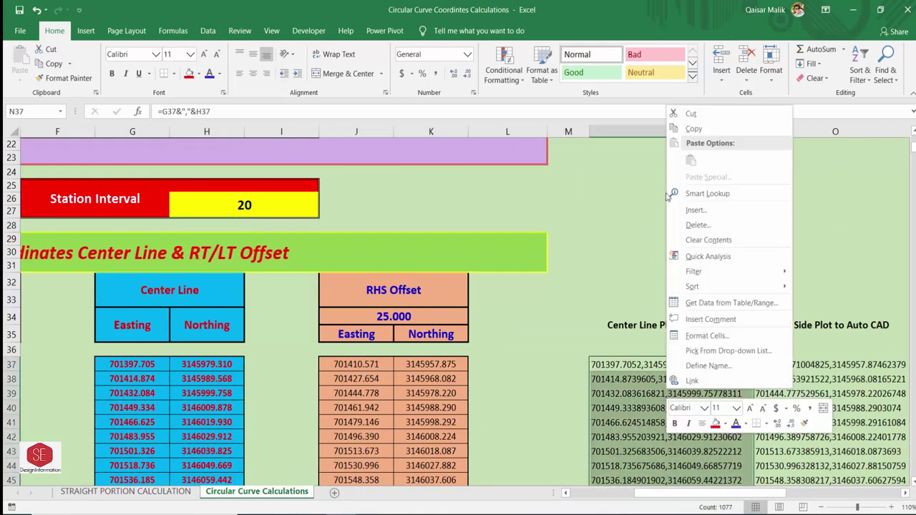
left_click(691, 129)
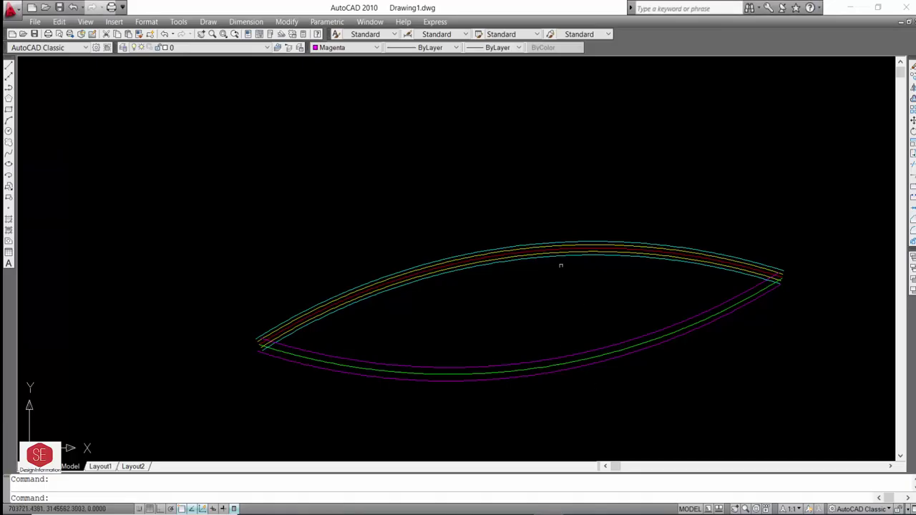
- Erase the nine old curve polylines in AutoCAD
left_click(603, 206)
left_click(466, 408)
type("e")
key("Return")
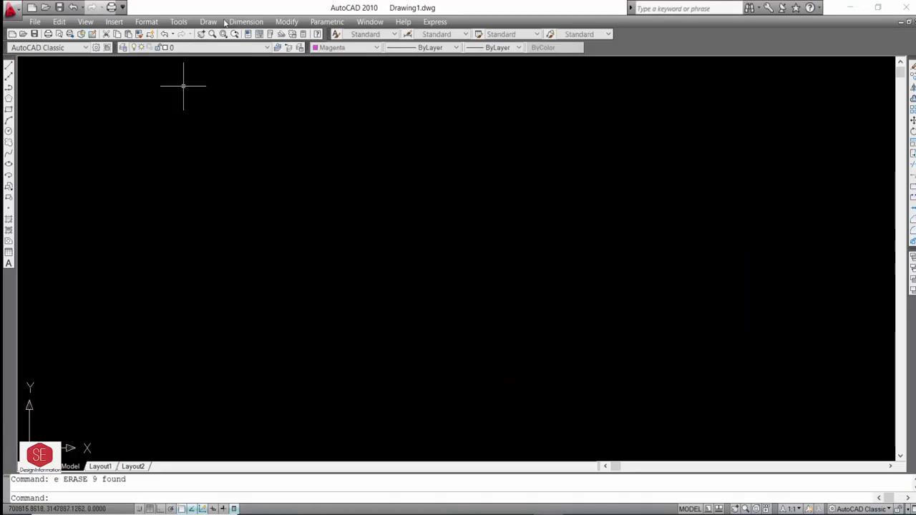
- Draw the copied centre-line coordinates as a red polyline
left_click(345, 47)
left_click(337, 75)
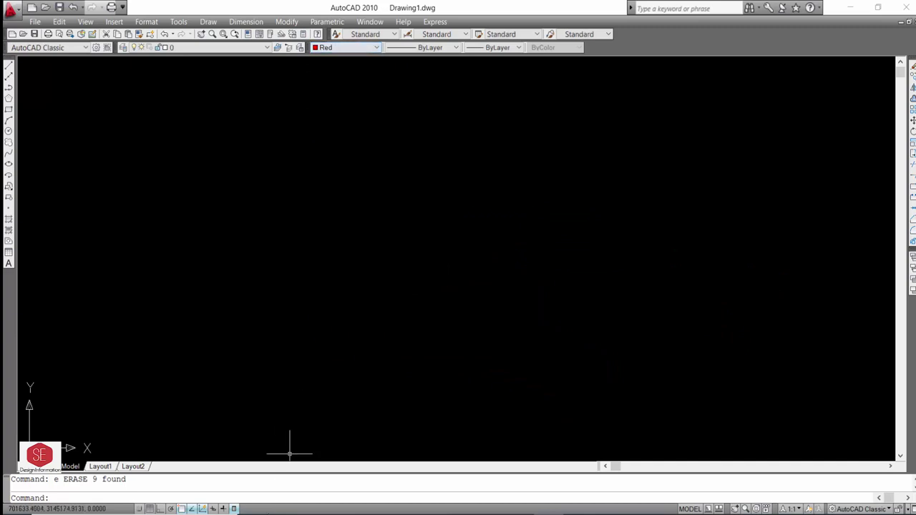
type("pl")
key("Return")
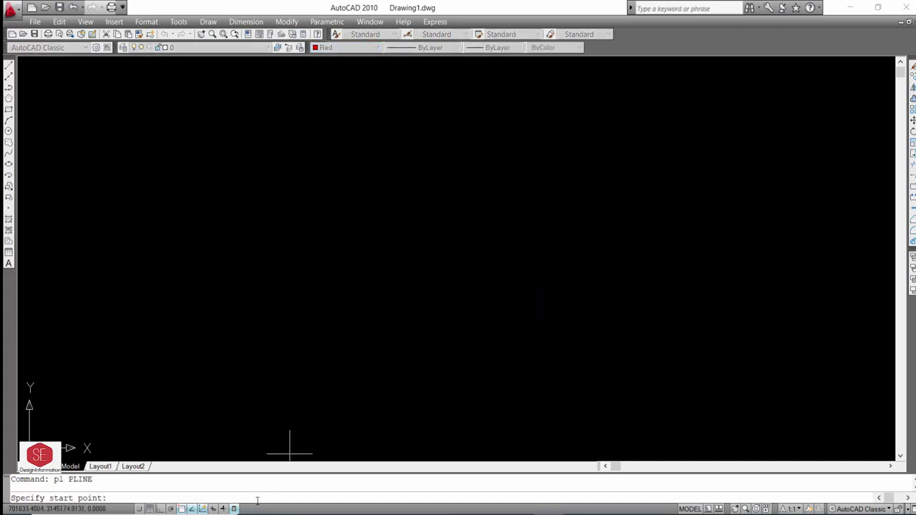
right_click(256, 497)
left_click(296, 465)
- Copy the Rt side coordinates from Excel and draw them as a yellow polyline
key("alt+Tab")
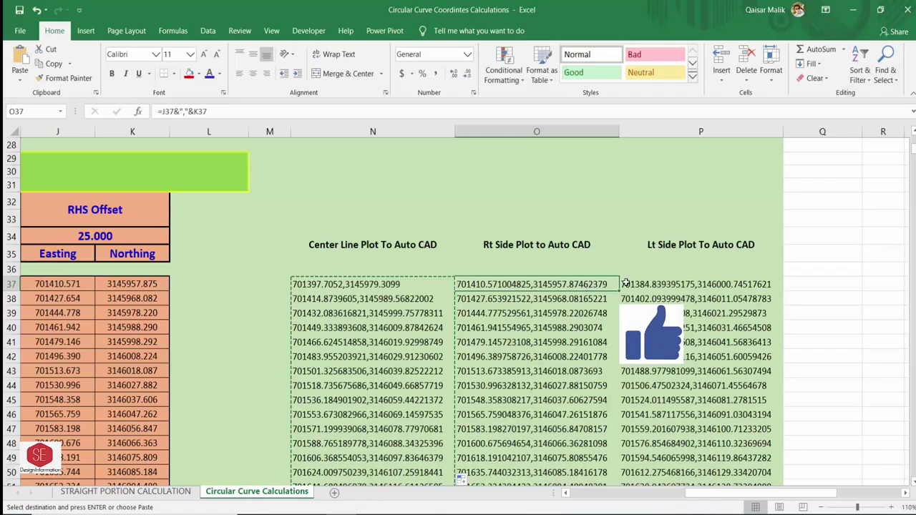
key("ctrl+shift+Down")
right_click(537, 299)
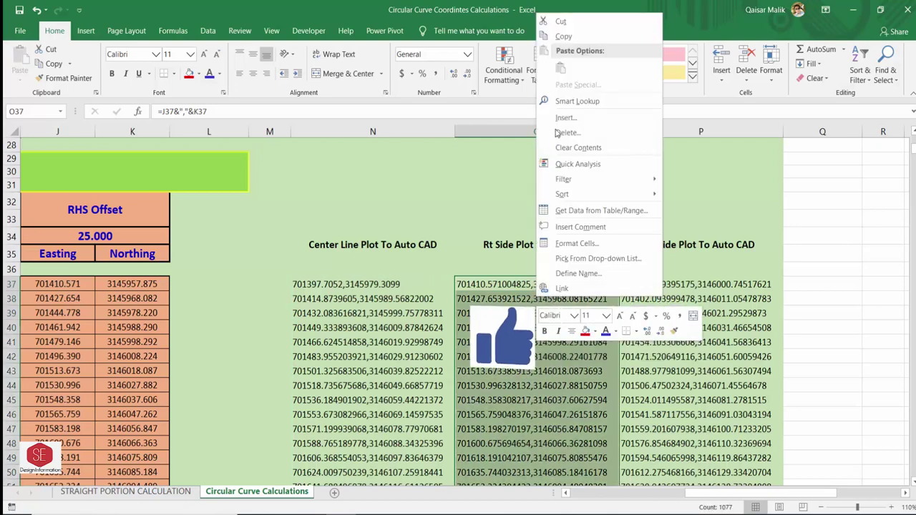
left_click(558, 33)
key("alt+Tab")
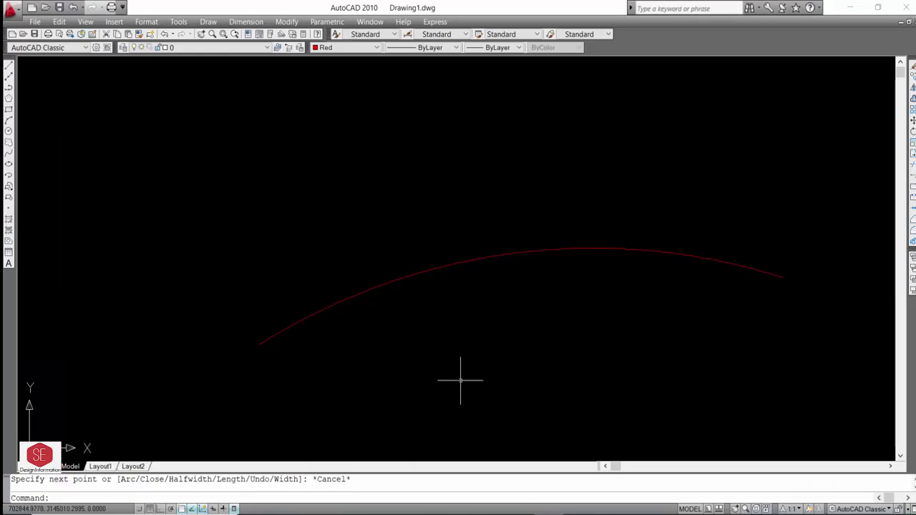
left_click(350, 48)
left_click(358, 81)
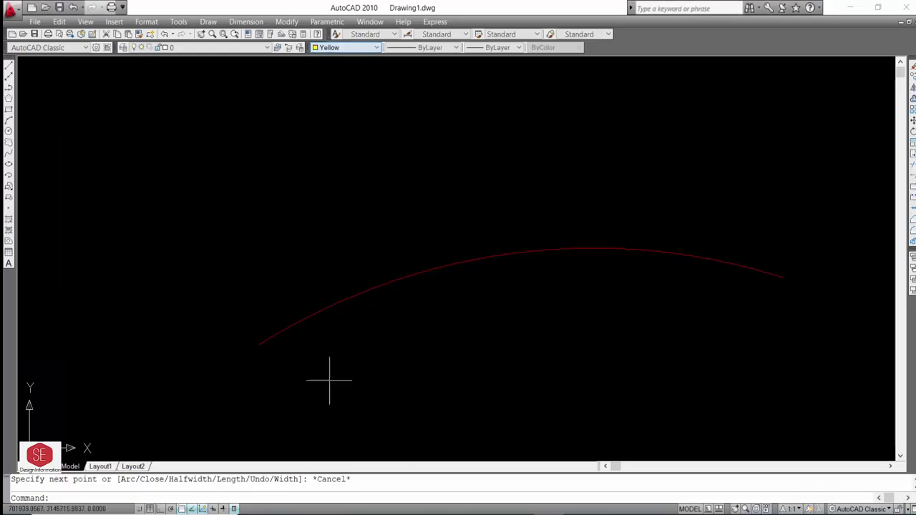
type("pl")
key("Return")
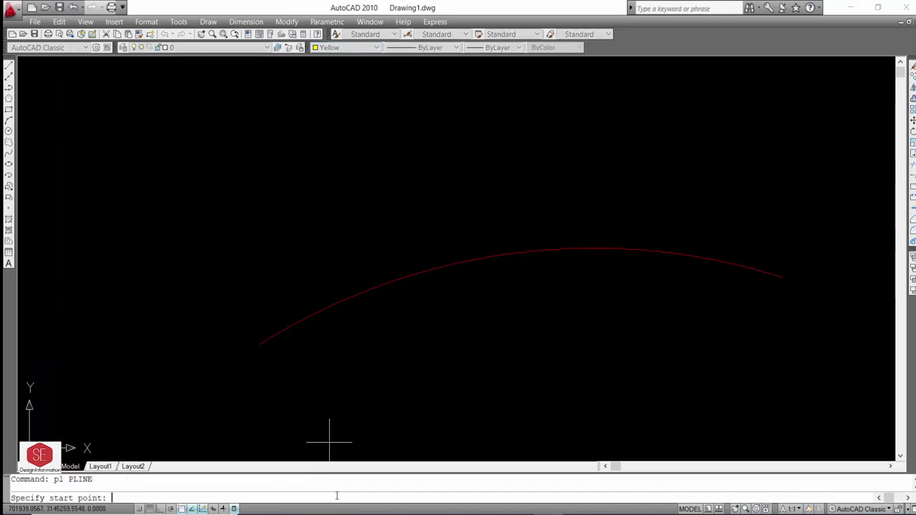
right_click(324, 499)
left_click(343, 465)
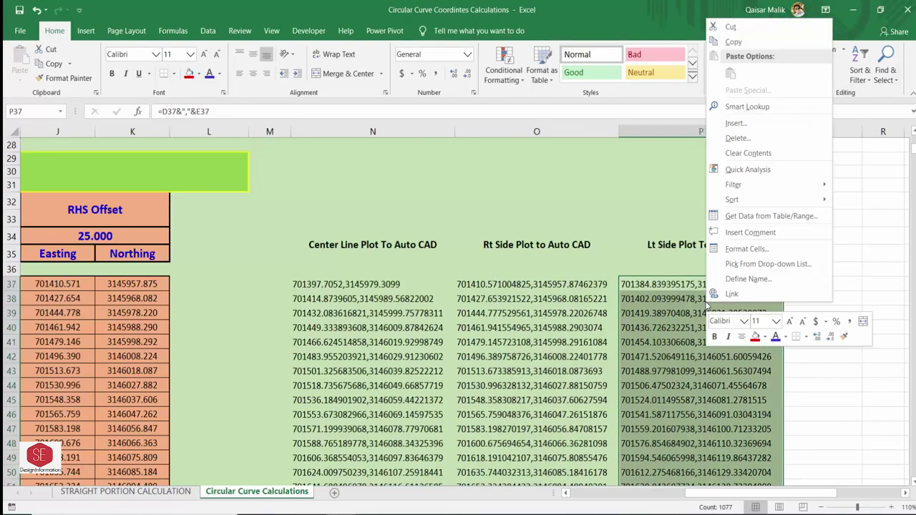
- Copy the Lt side coordinates and draw them as another polyline
left_click(734, 42)
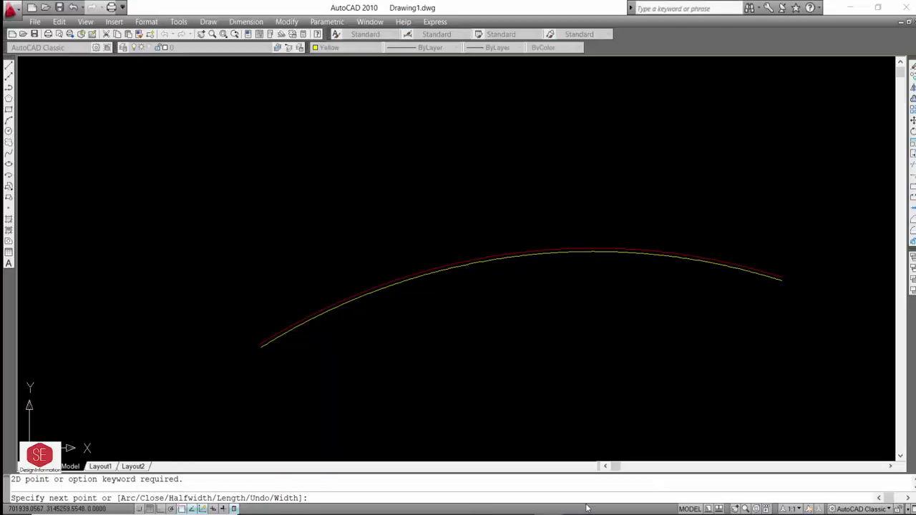
key("Return")
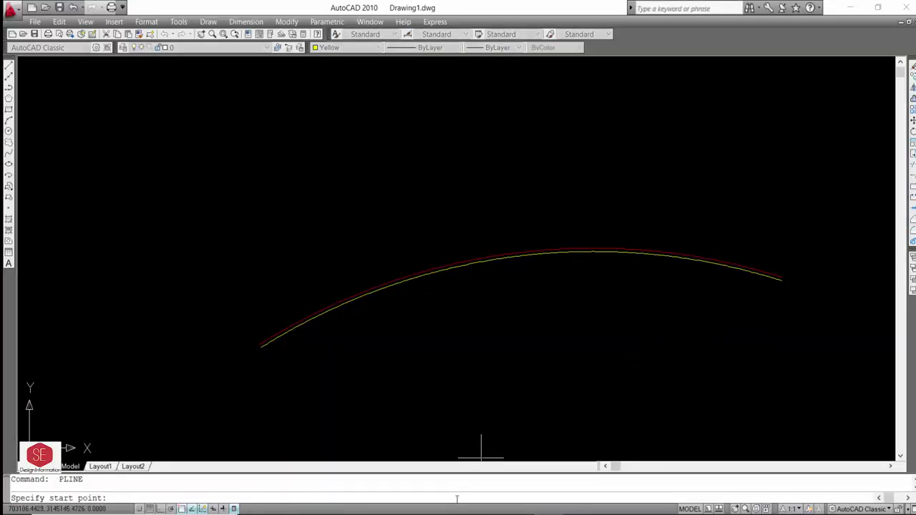
right_click(456, 499)
left_click(472, 465)
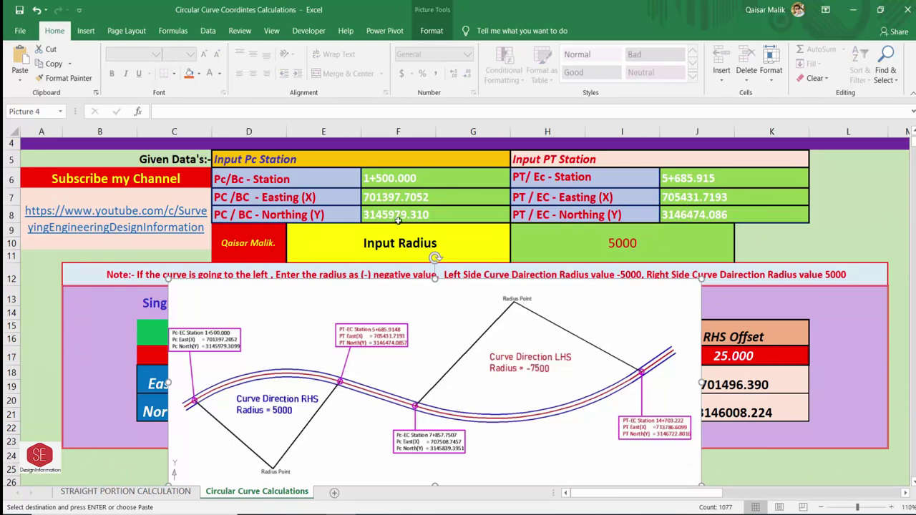
- Replace the PC inputs with station 7+857.751, easting 707508.7457 and northing 3145839.3951
left_click(409, 179)
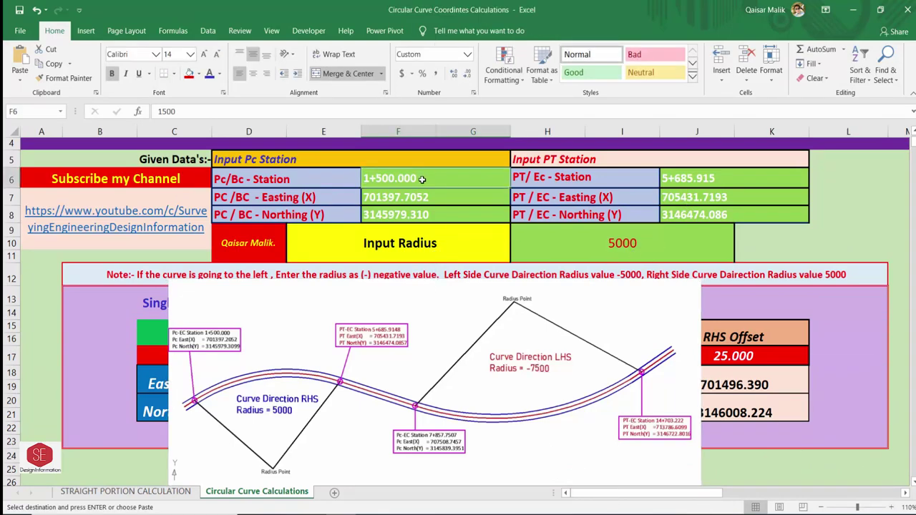
type("7857.7507")
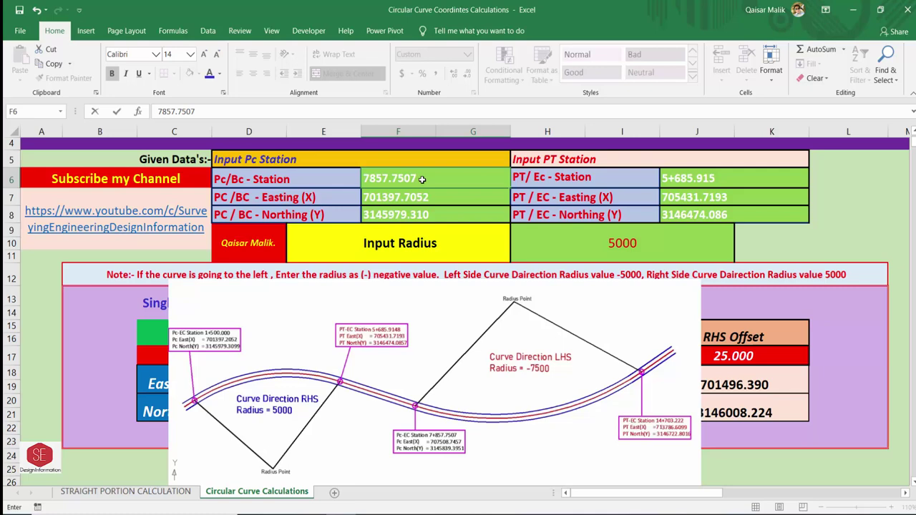
key("Return")
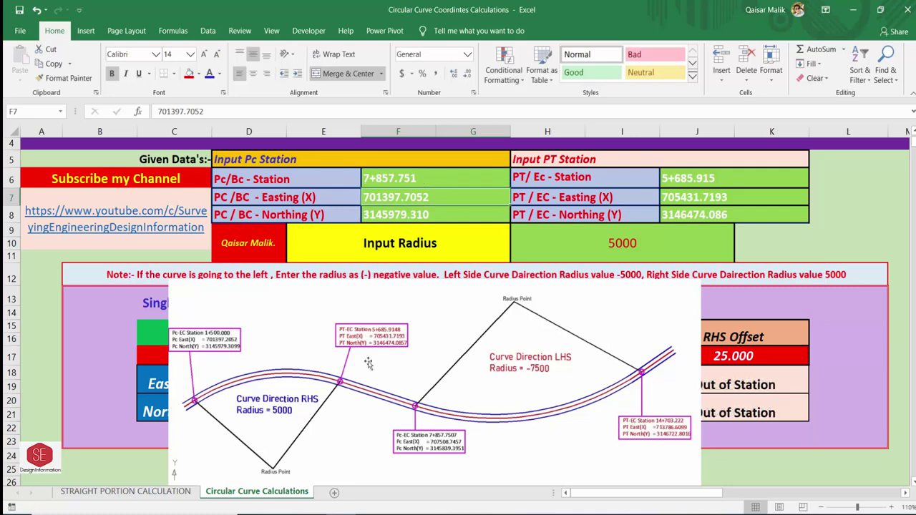
left_click_drag(393, 197, 394, 214)
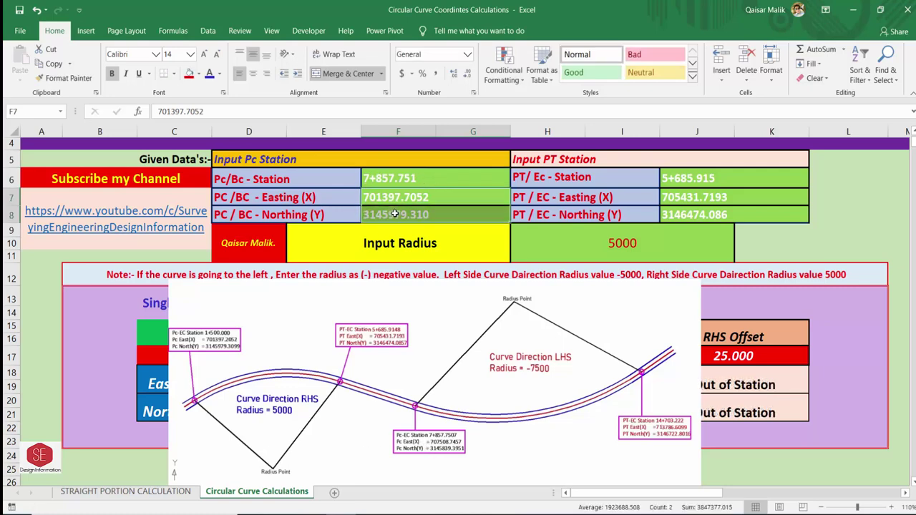
key("Delete")
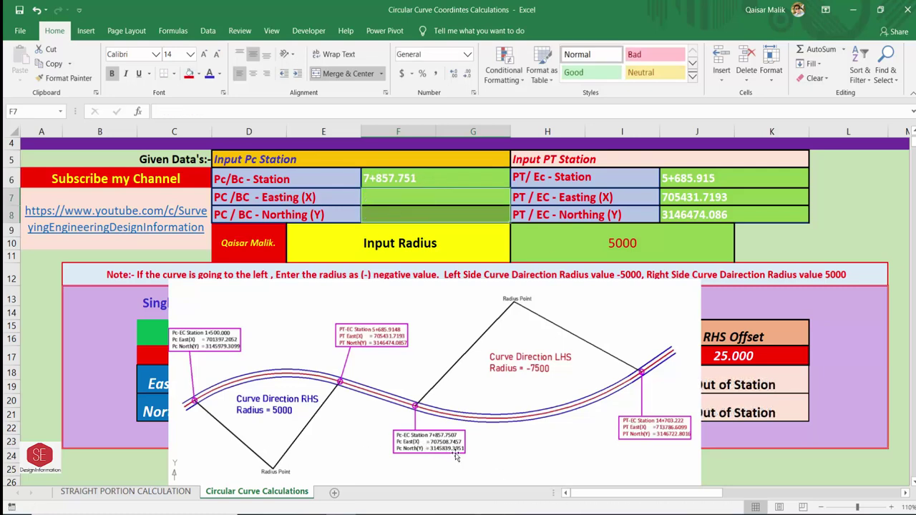
left_click(408, 192)
type("707508.7457")
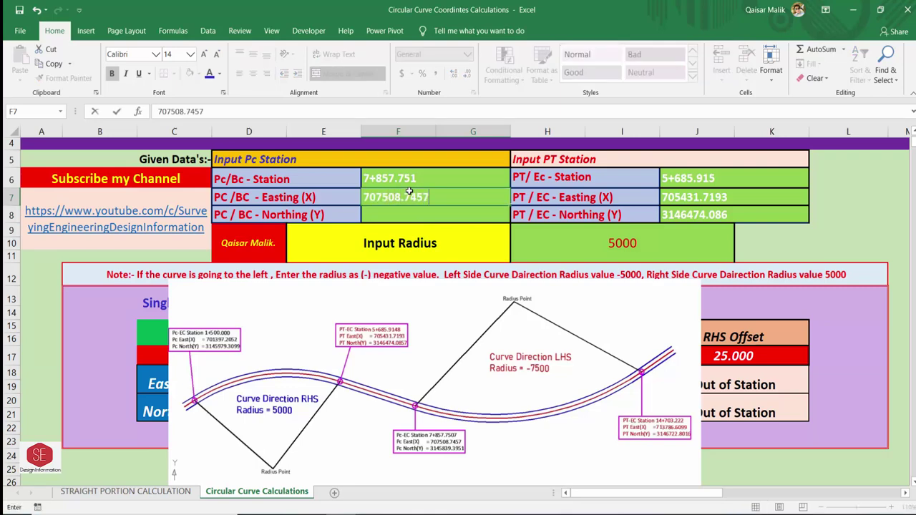
key("Return")
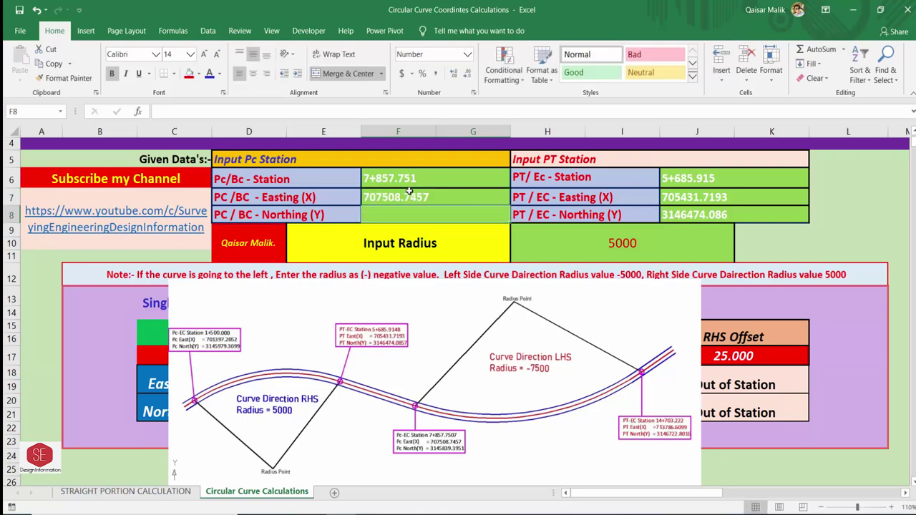
type("3145")
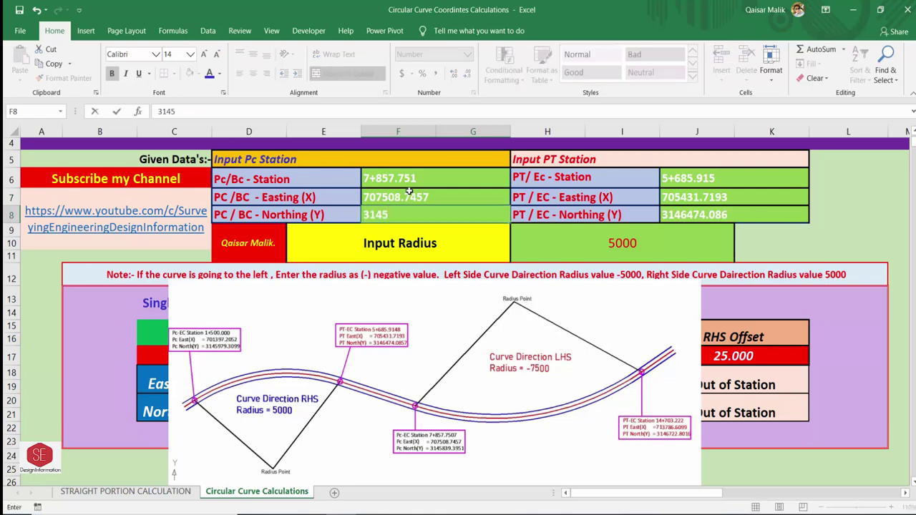
type("839.39")
type("51")
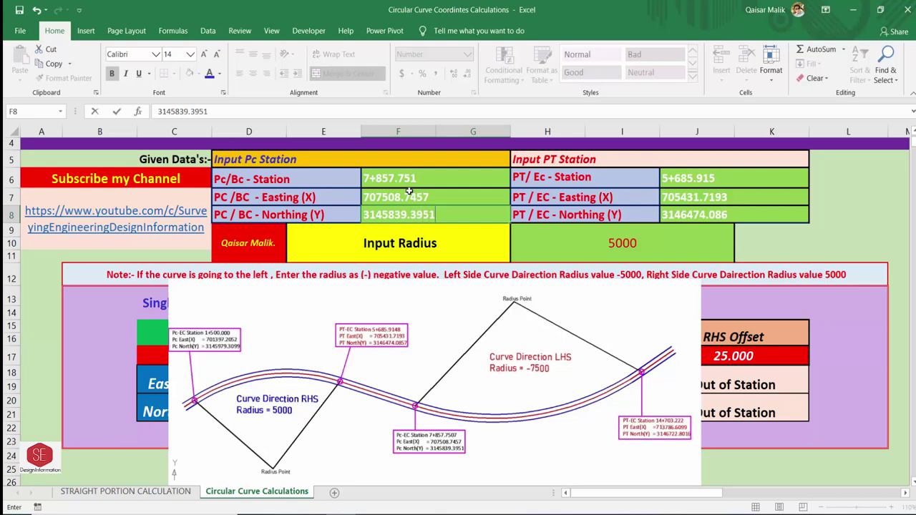
key("Return")
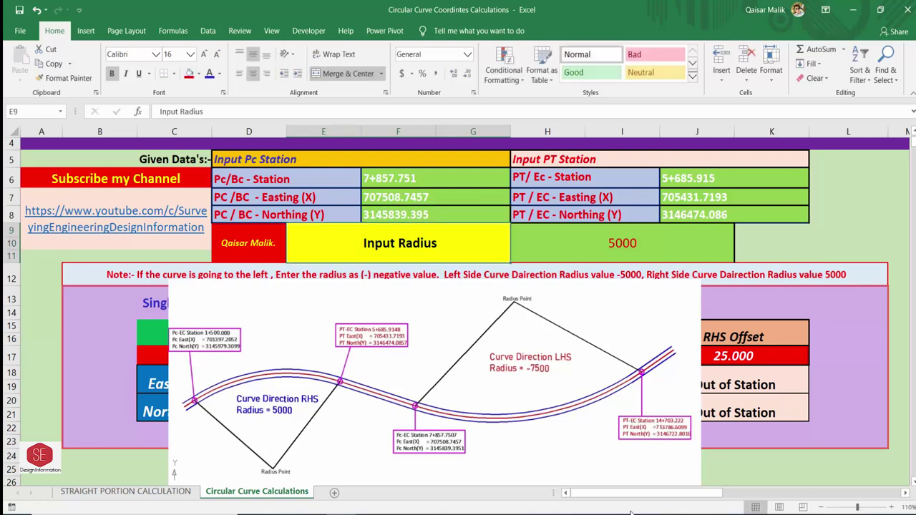
- Replace the PT inputs with station 14+703.222, easting 713786.6099, its northing, and radius -7500
left_click_drag(724, 181, 708, 215)
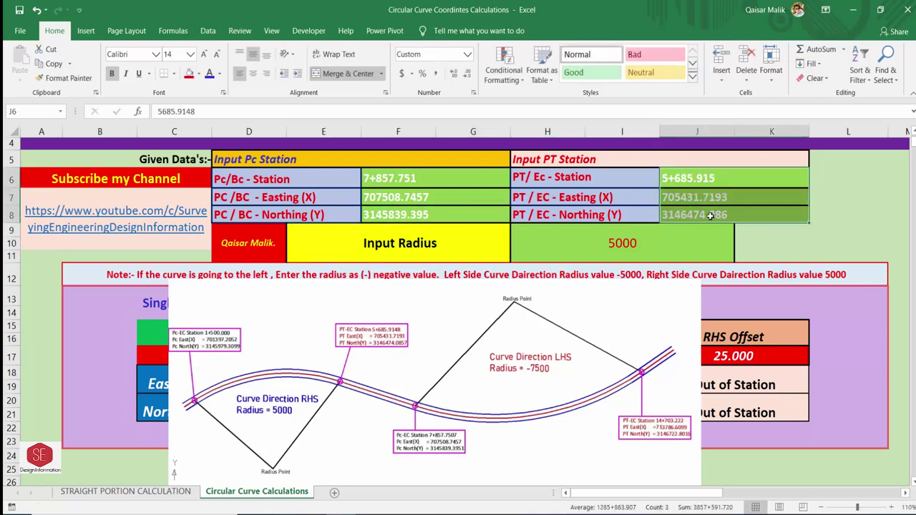
key("Delete")
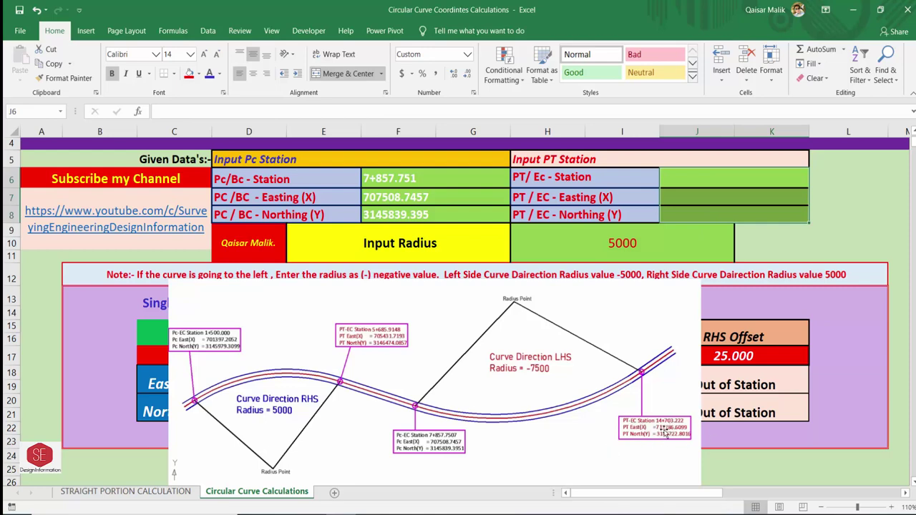
left_click(704, 176)
type("14703.")
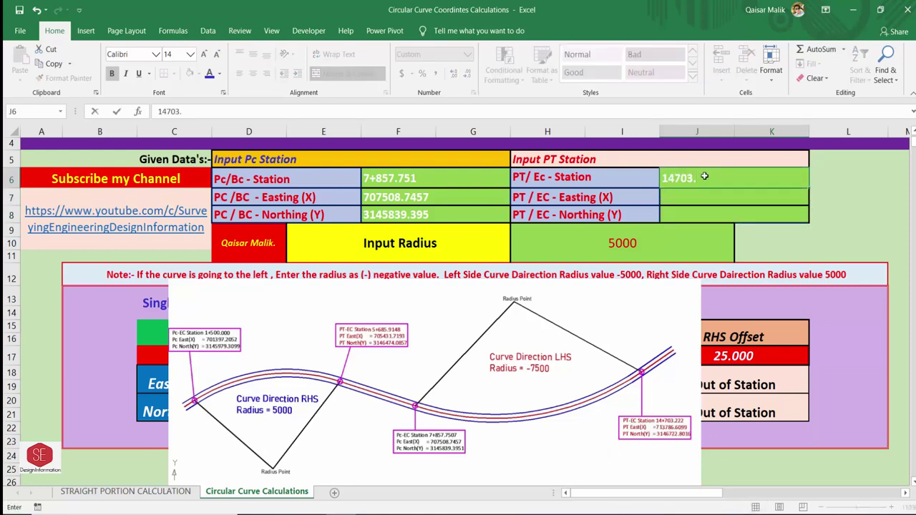
type("222")
key("Return")
type("71")
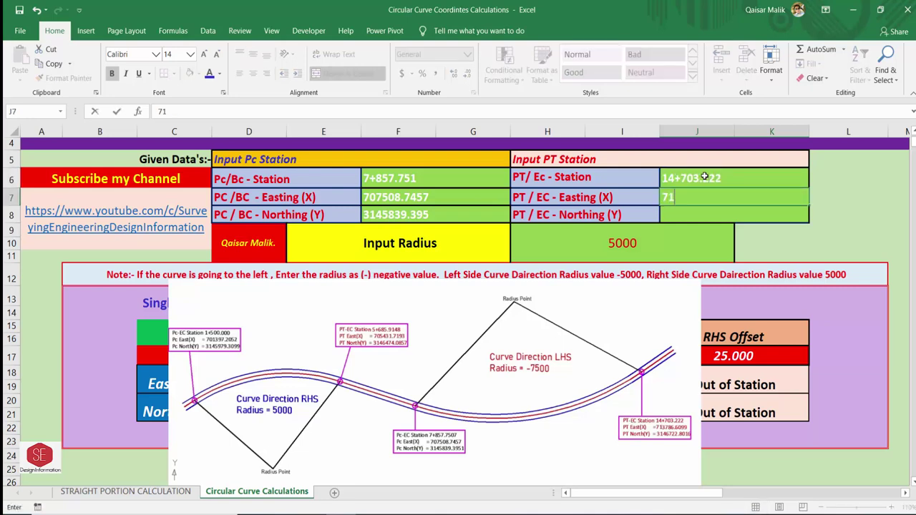
type("37")
type("86.60")
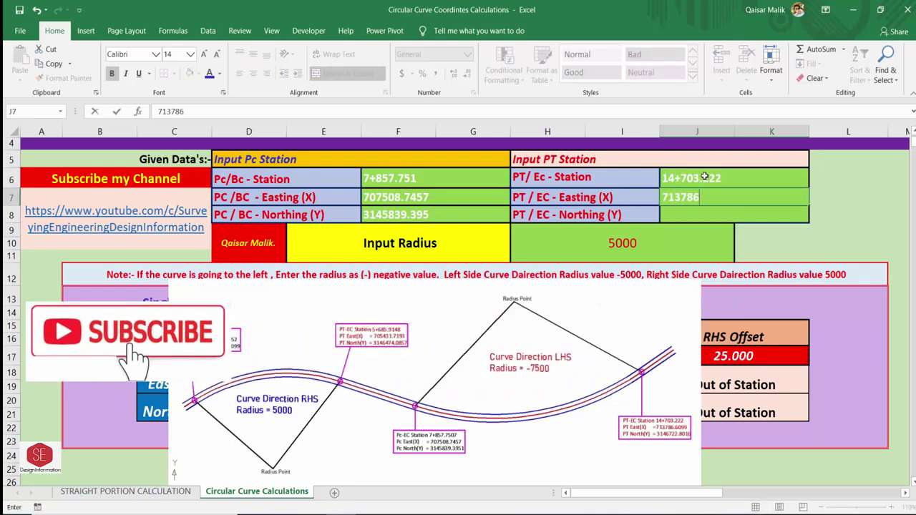
type("99")
key("Return")
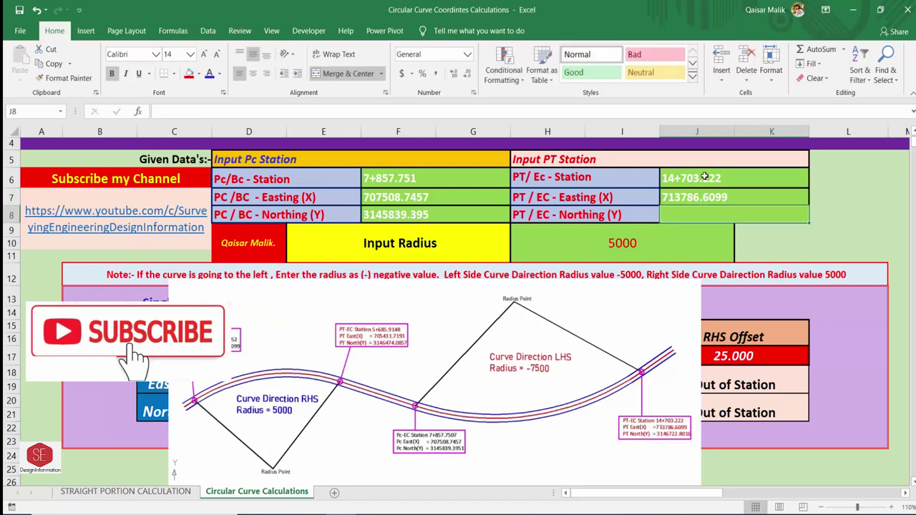
type("3146722.8016")
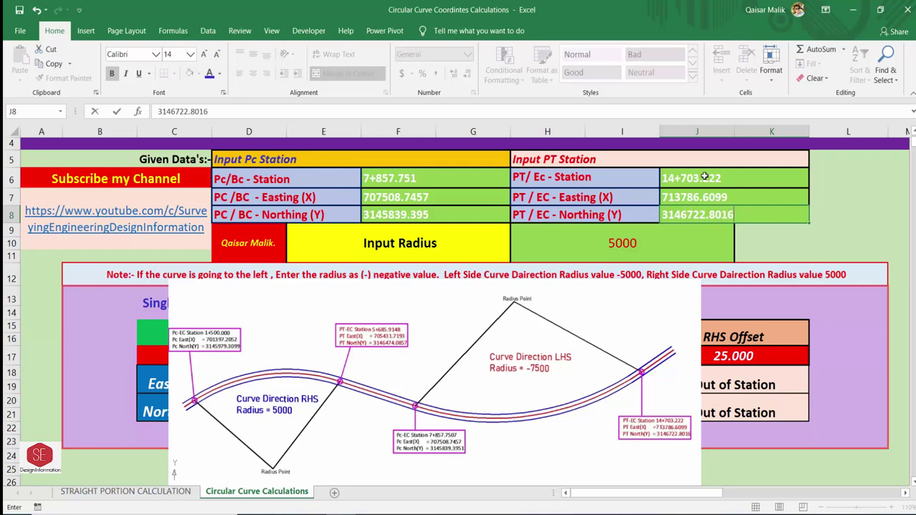
key("Return")
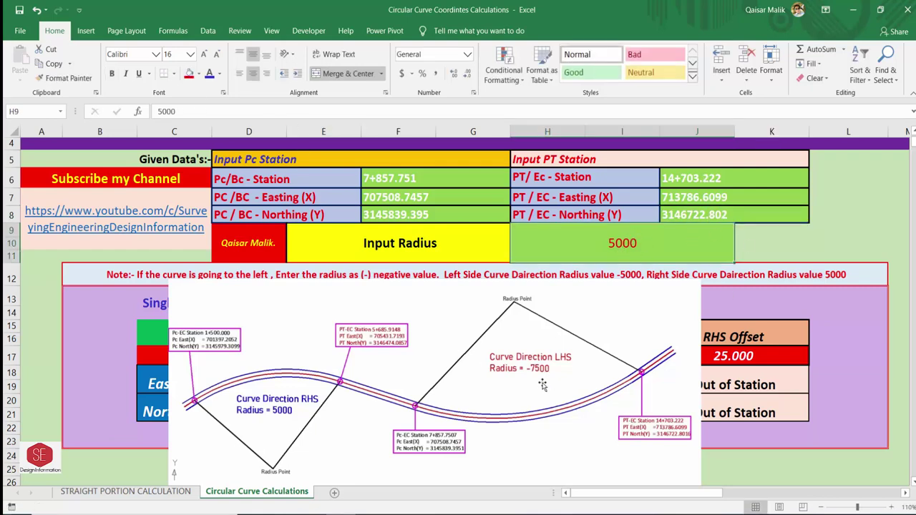
type("-")
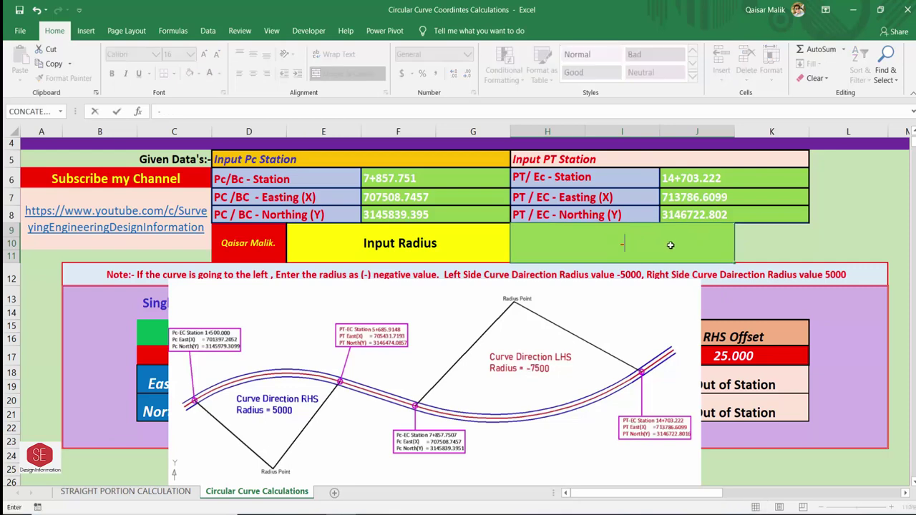
type("7500")
key("Return")
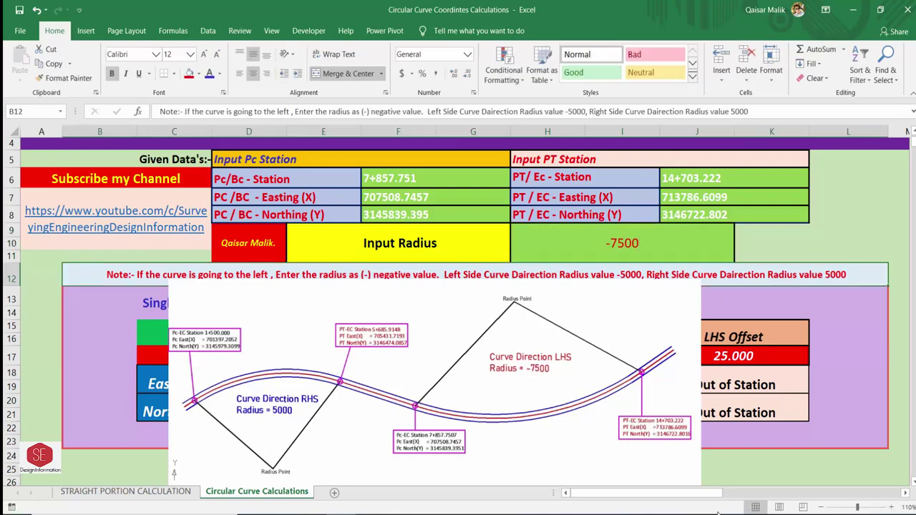
- Copy the new curve's centre line coordinates from N37 down in Excel
left_click(626, 274)
scroll(547, 304, "down", 4)
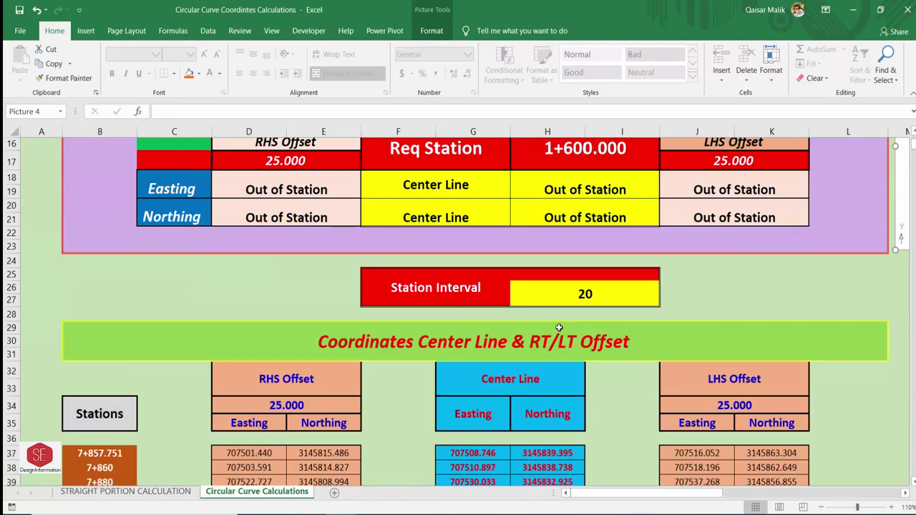
scroll(547, 304, "down", 4)
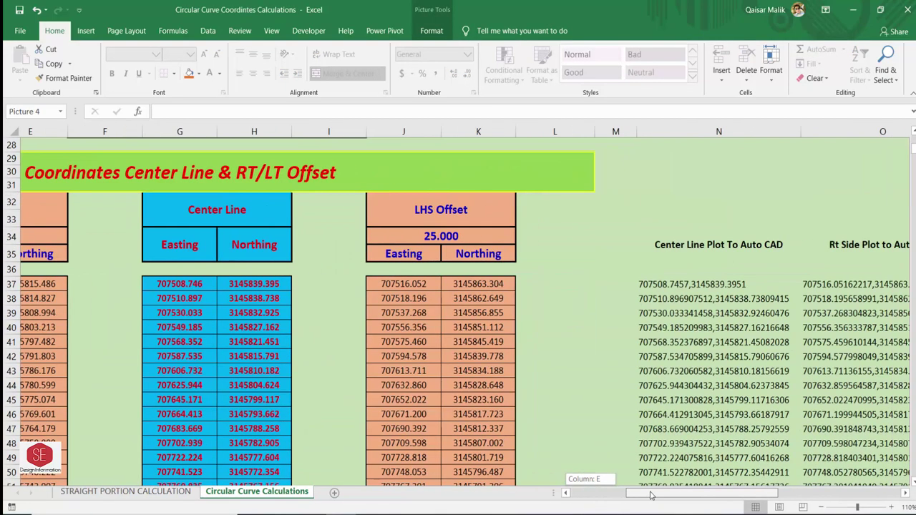
left_click_drag(593, 493, 667, 493)
left_click(561, 285)
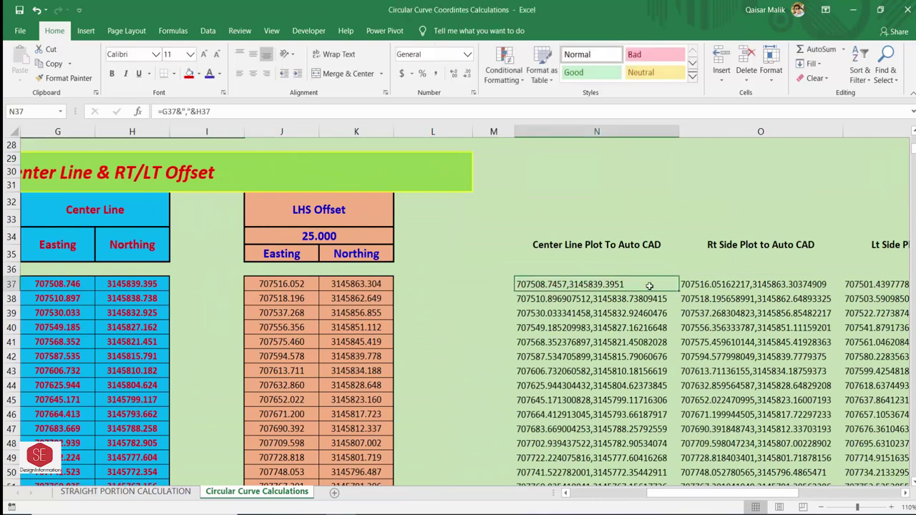
key("ctrl+shift+Down")
right_click(609, 303)
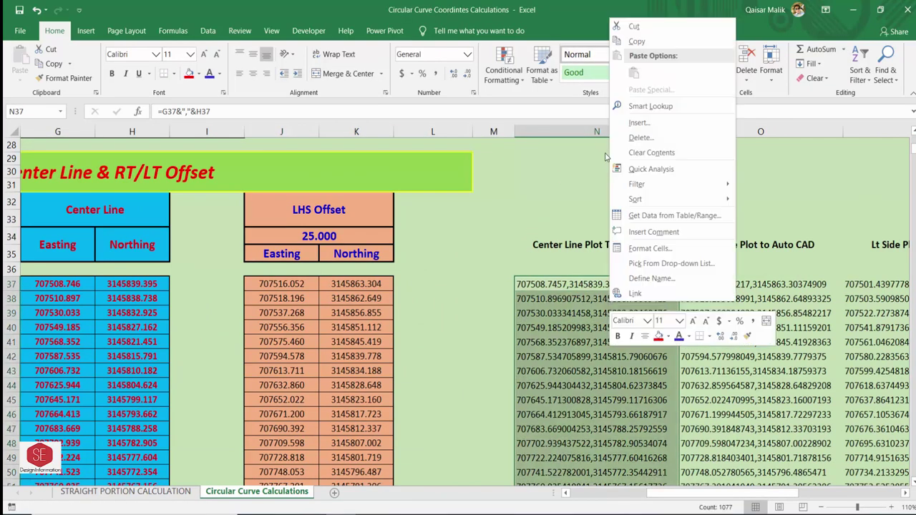
left_click(636, 41)
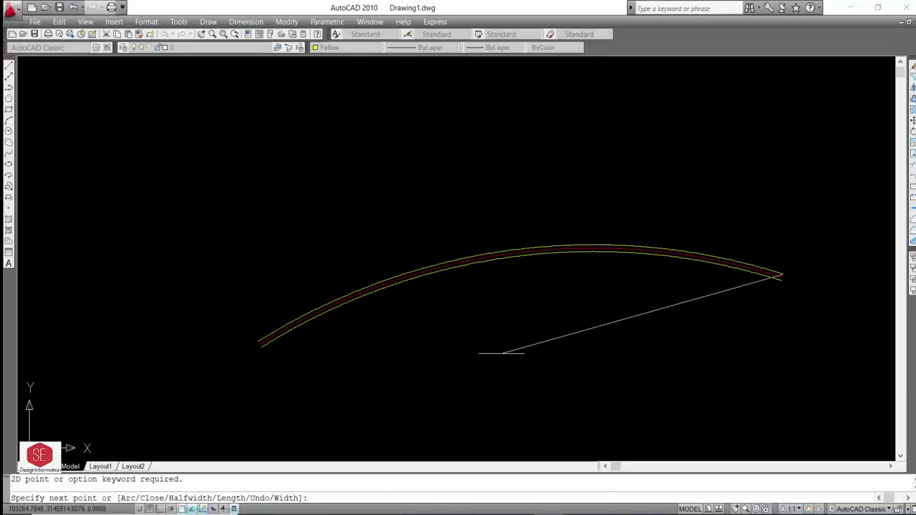
- Draw the centre line in AutoCAD as a polyline from the pasted coordinates
scroll(538, 254, "down", 1)
key("Escape")
scroll(385, 237, "down", 2)
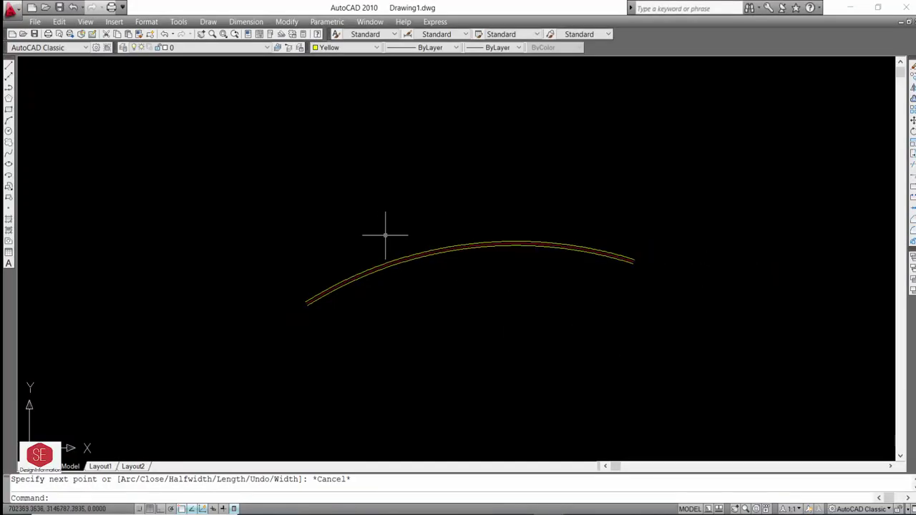
scroll(548, 303, "down", 2)
key("Return")
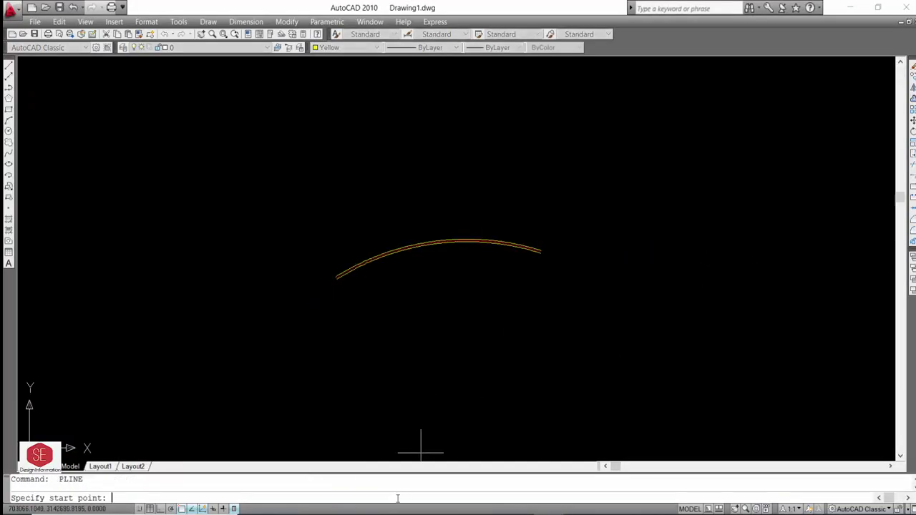
right_click(398, 498)
left_click(422, 465)
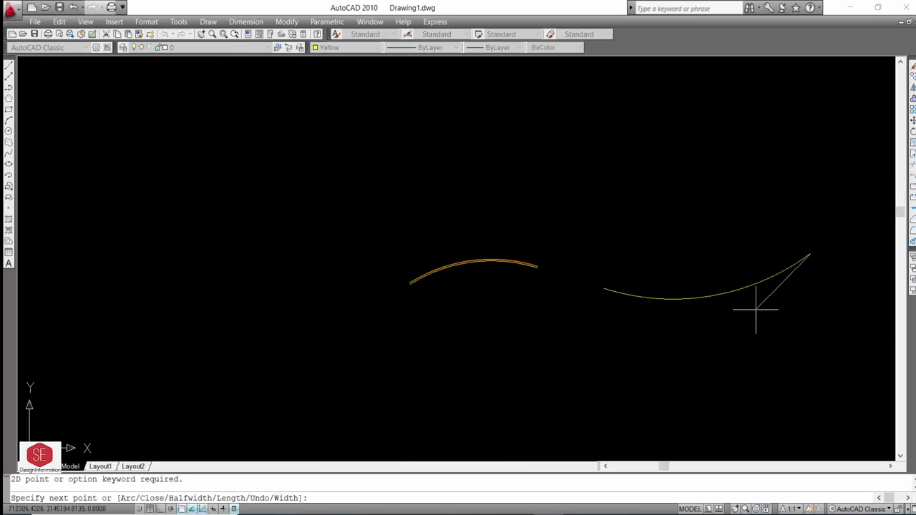
key("Escape")
- Copy the right offset coordinates from O37 and draw them as a red polyline
key("alt+Tab")
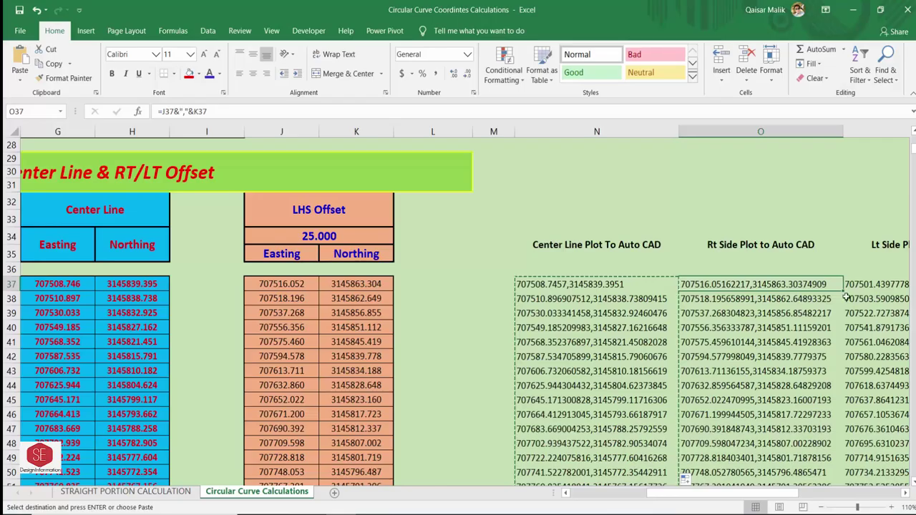
key("ctrl+shift+Down")
right_click(755, 289)
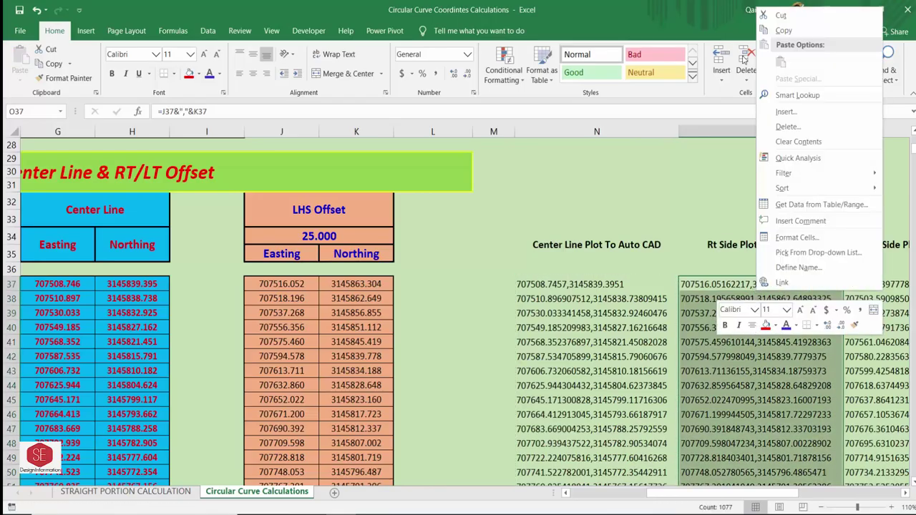
left_click(777, 30)
key("alt+Tab")
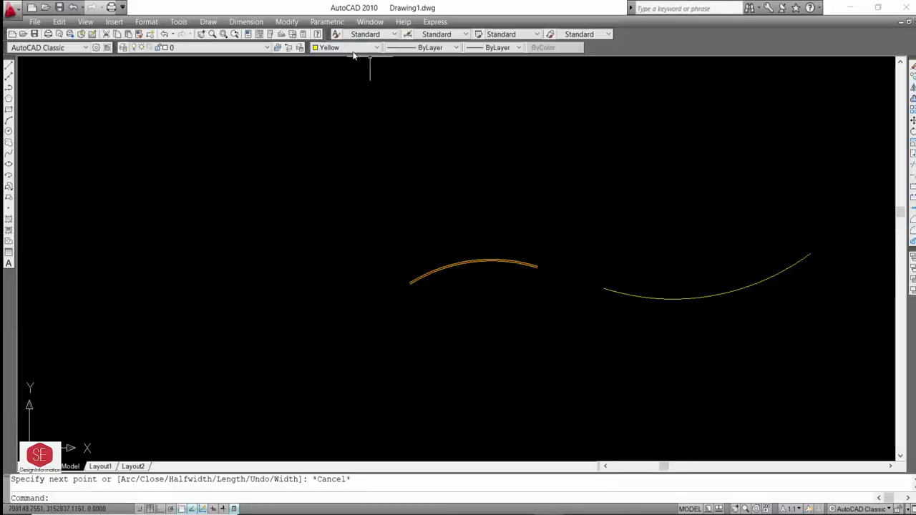
left_click(351, 47)
left_click(344, 78)
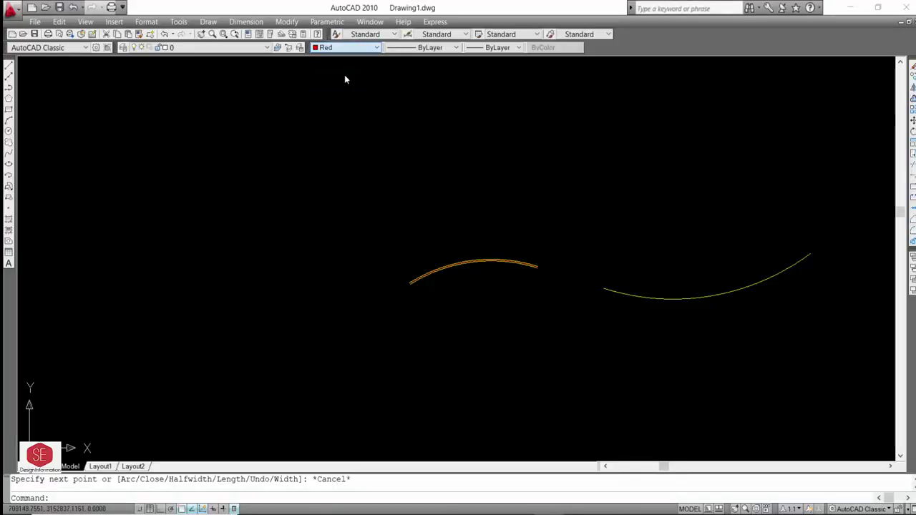
type("p")
key("Return")
right_click(473, 499)
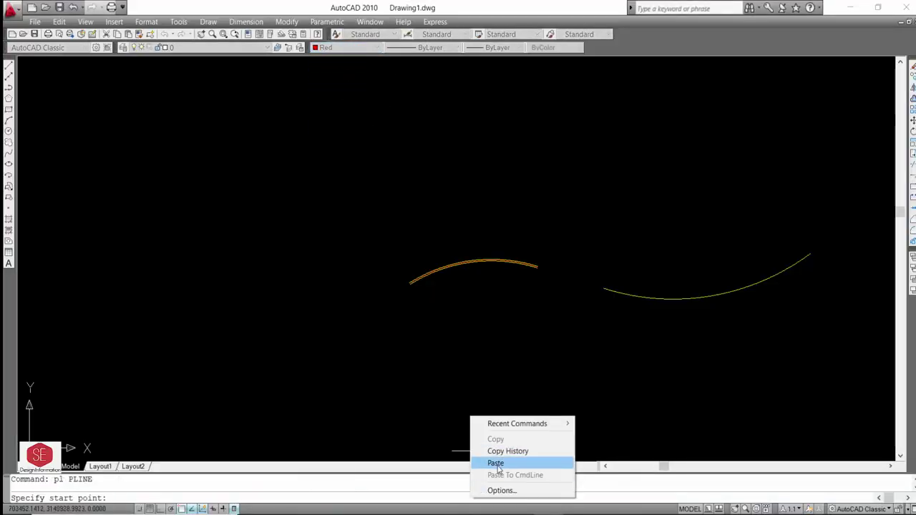
left_click(494, 462)
key("Escape")
- Copy the left offset coordinates from P37 and draw them as a red polyline
scroll(659, 246, "up", 5)
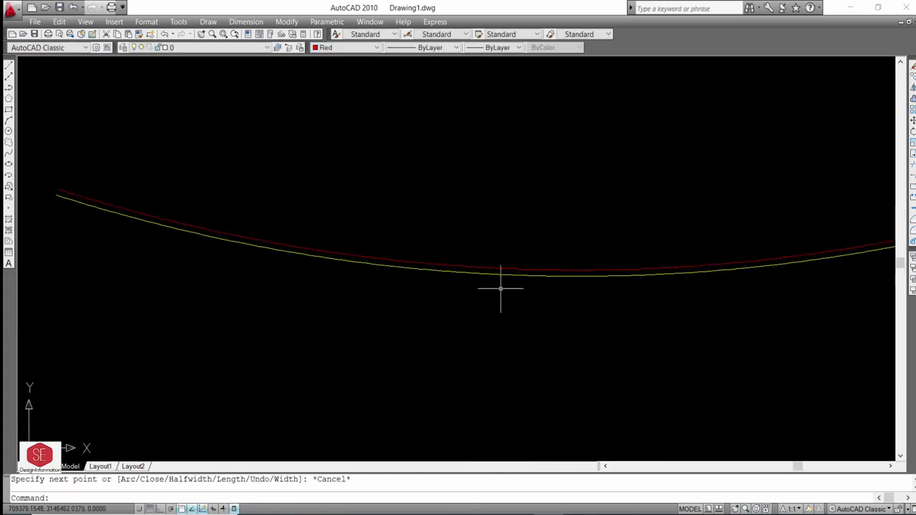
key("alt+Tab")
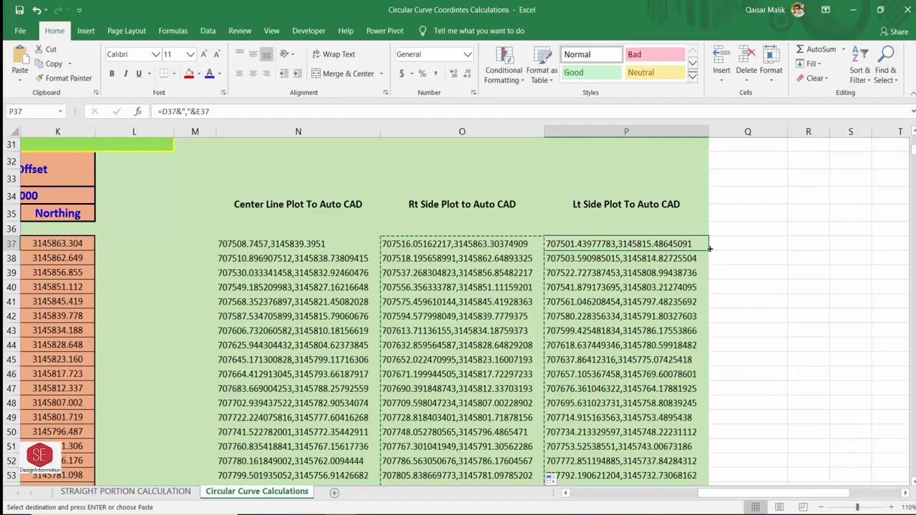
key("ctrl+shift+Down")
right_click(610, 245)
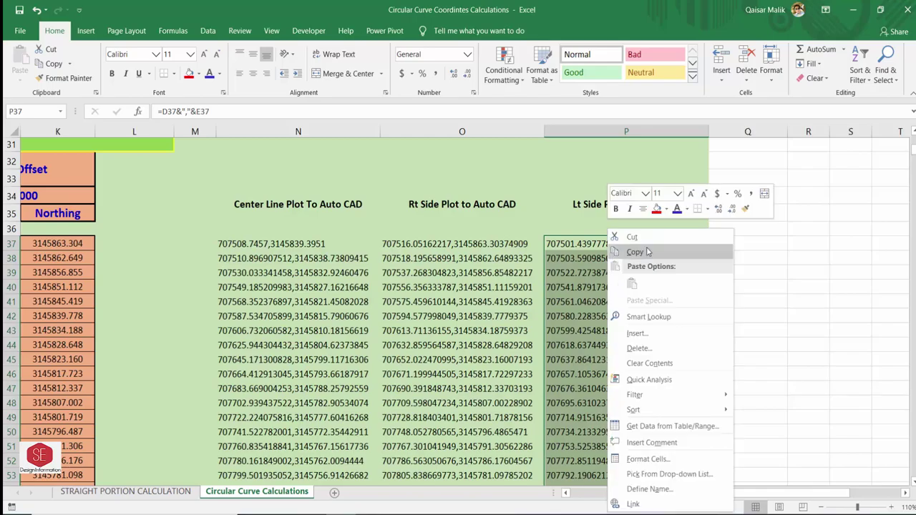
left_click(630, 252)
key("alt+Tab")
scroll(448, 363, "down", 4)
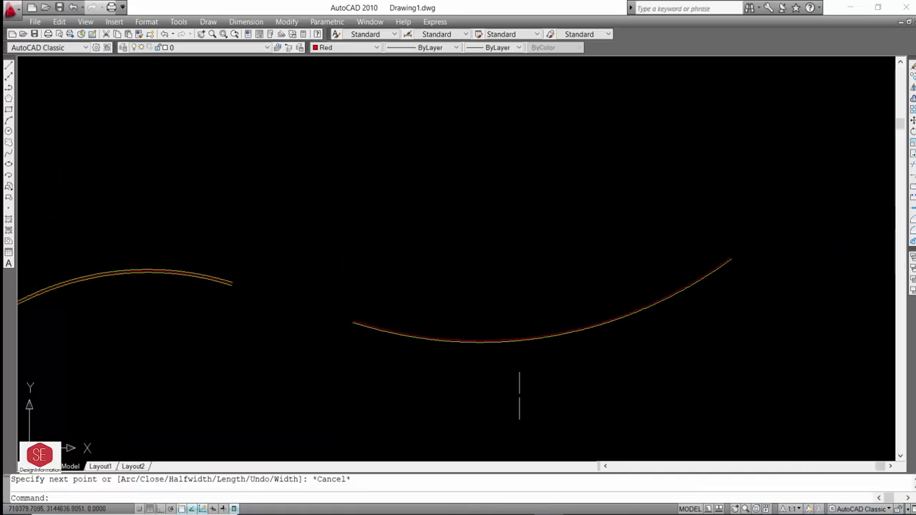
scroll(519, 394, "up", 2)
key("Return")
right_click(474, 499)
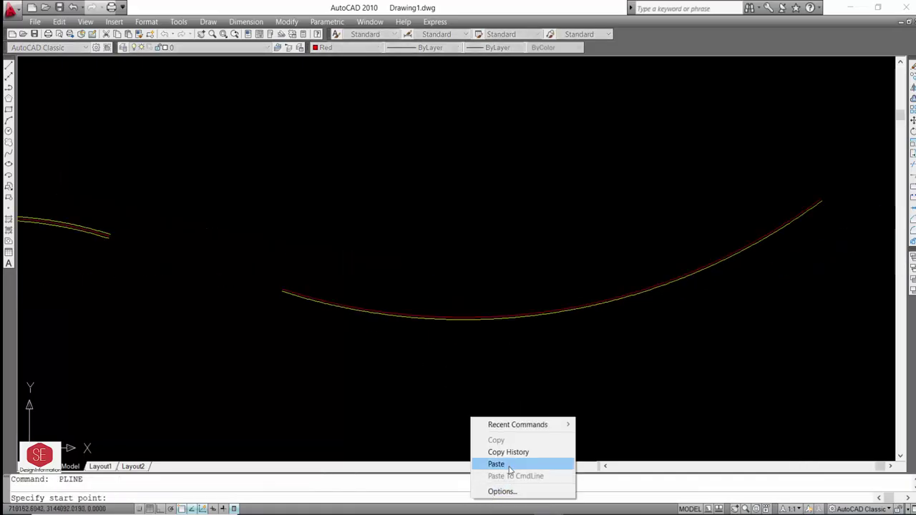
left_click(489, 462)
key("Escape")
scroll(477, 321, "up", 2)
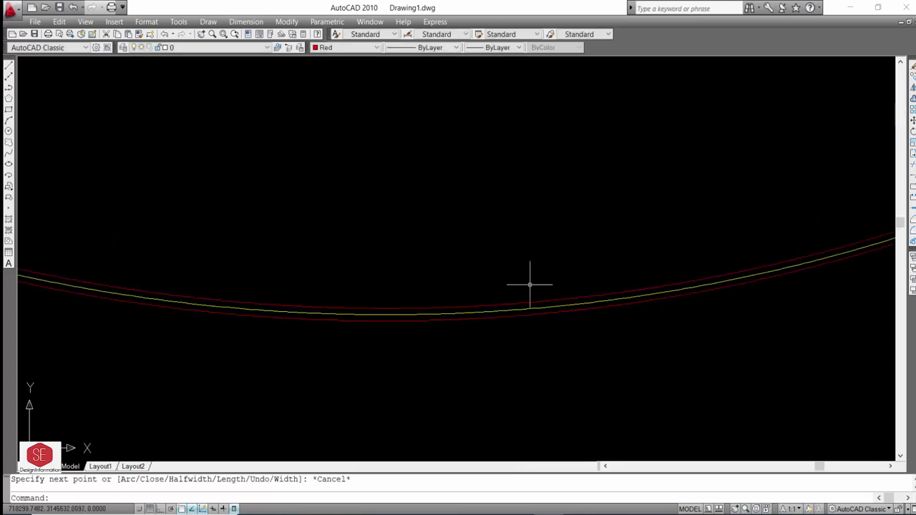
scroll(527, 286, "down", 3)
scroll(351, 280, "up", 2)
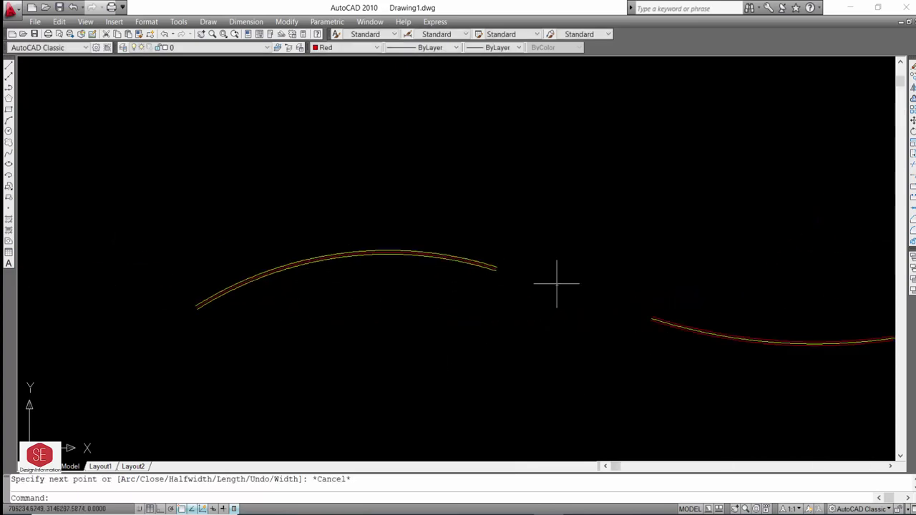
scroll(558, 282, "down", 4)
scroll(712, 289, "up", 3)
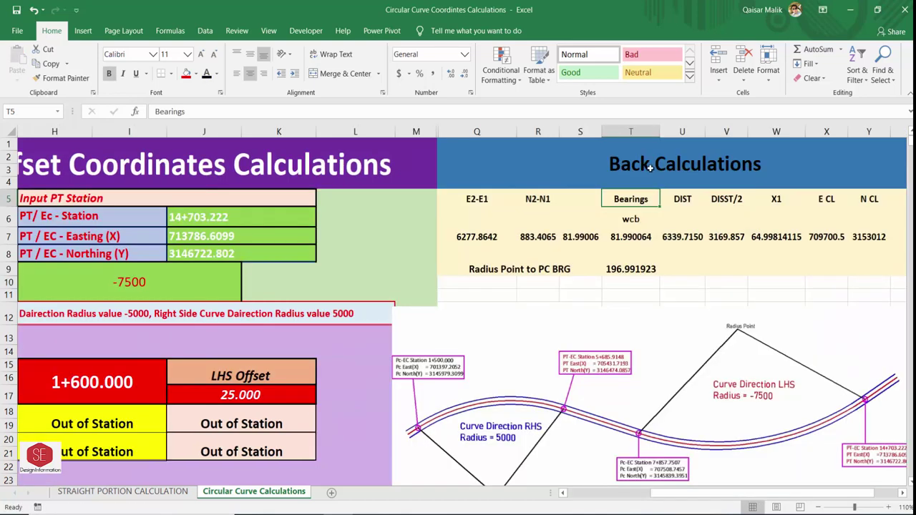
- In the FOR VIDEO workbook, inspect the E2-E1 formula =J7-F7 in Q7 without changing it
left_click(649, 167)
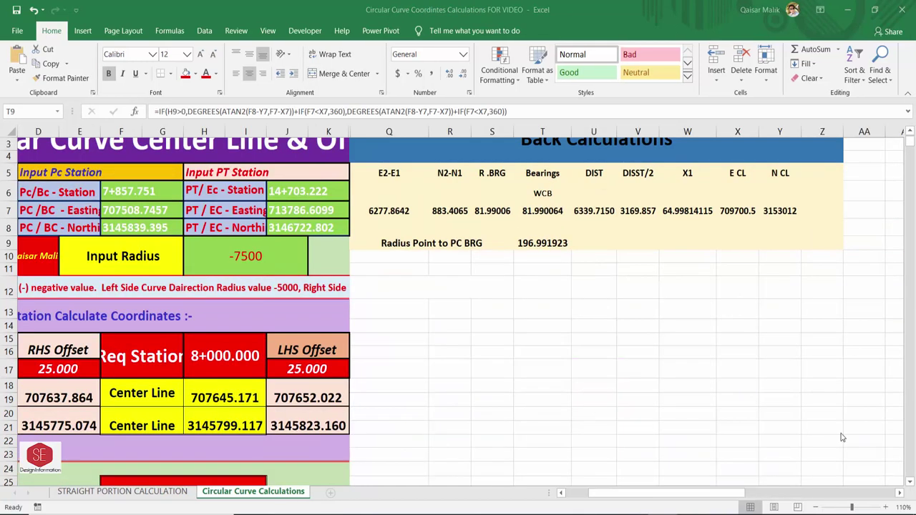
left_click(521, 242)
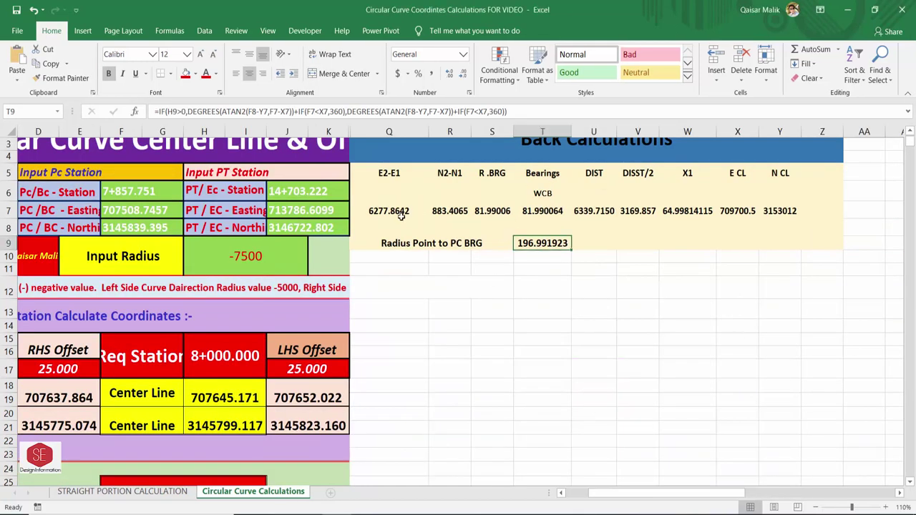
left_click(396, 219)
double_click(401, 211)
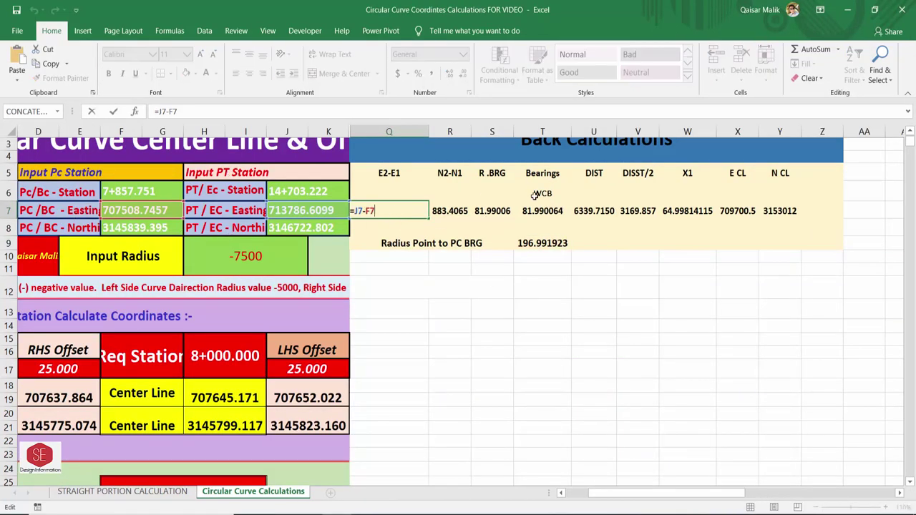
key("Escape")
- Clear the old Back Calculations results across Q7:Y7
left_click_drag(373, 212, 776, 211)
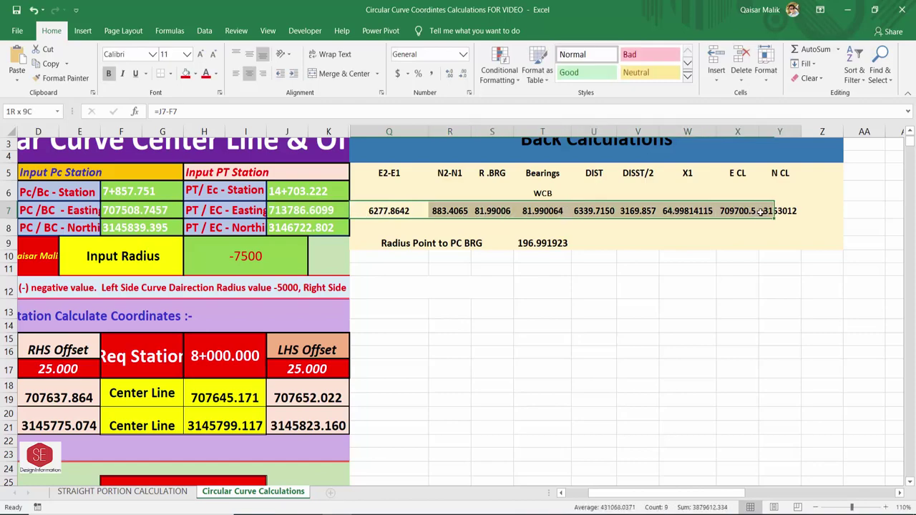
key("Delete")
left_click(556, 244)
- Clear T9, then enter =J7-F7 in Q7 and =J8-F8 in R7 (6277.8642, 883.407)
key("Delete")
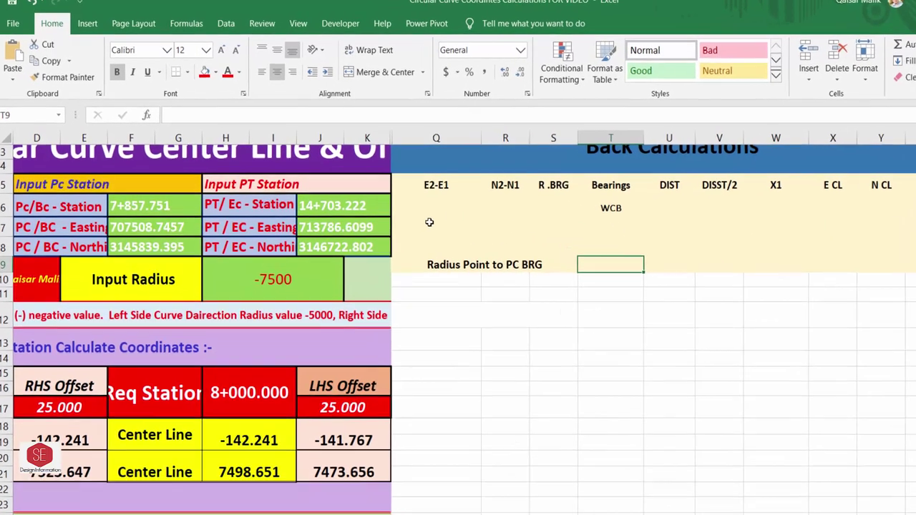
left_click(389, 210)
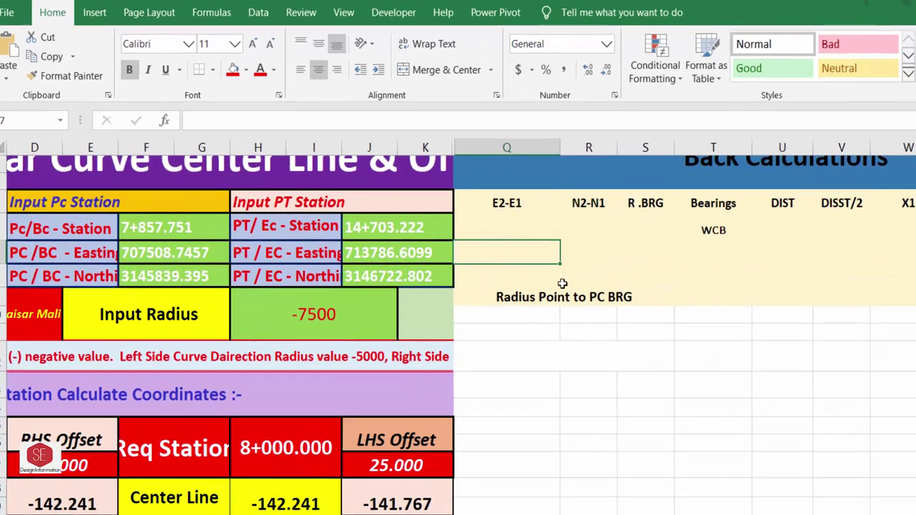
type("=")
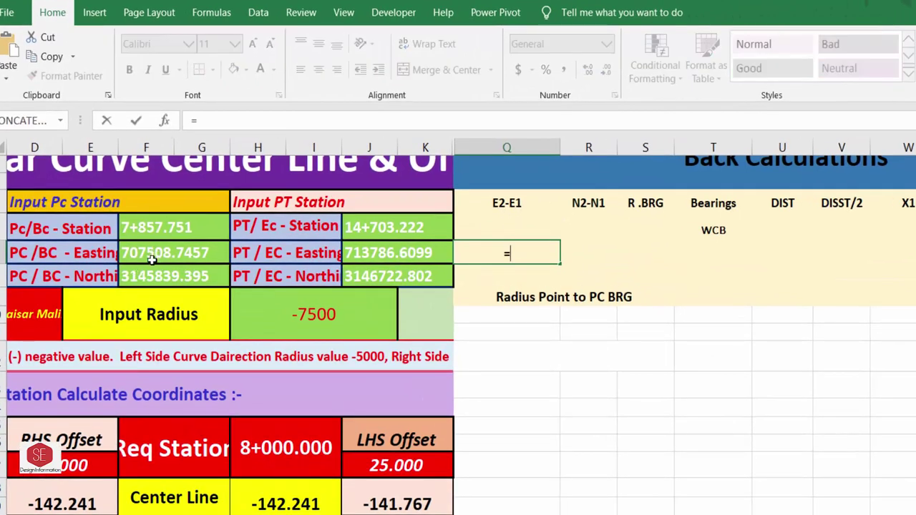
left_click(353, 256)
type("-")
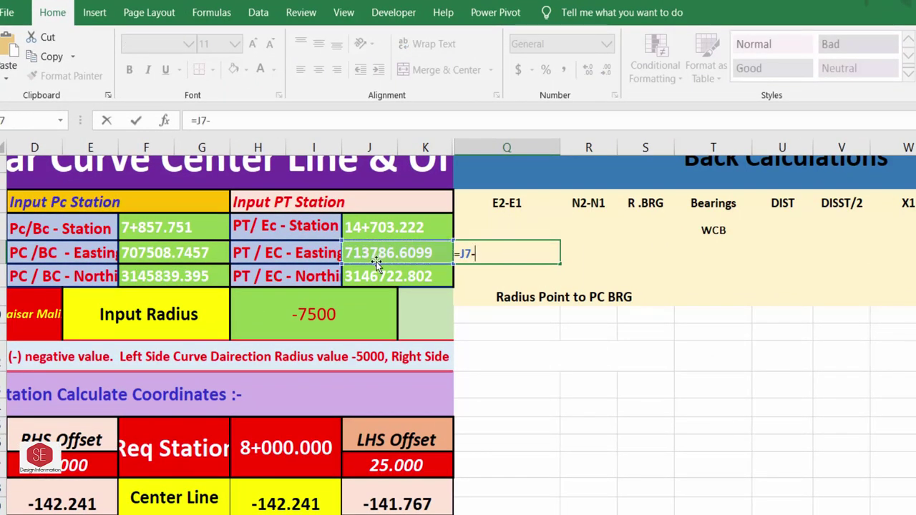
left_click(195, 255)
key("Return")
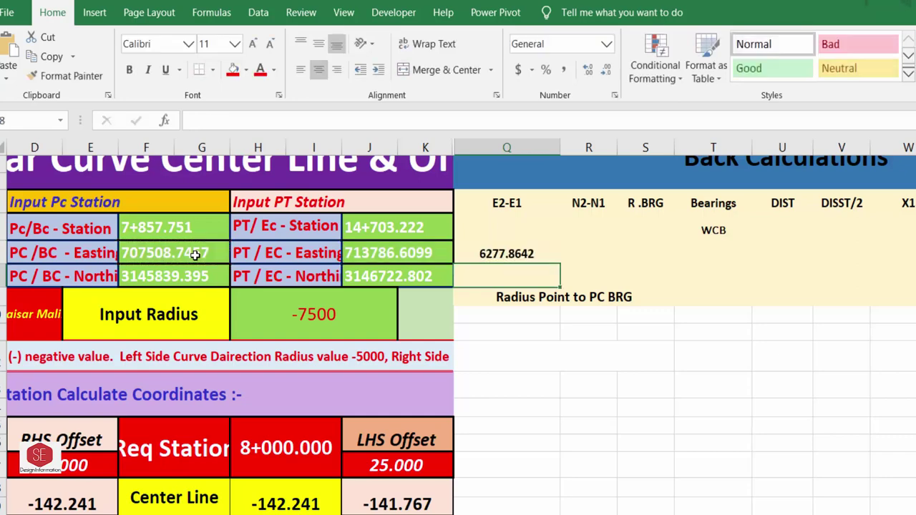
type("=")
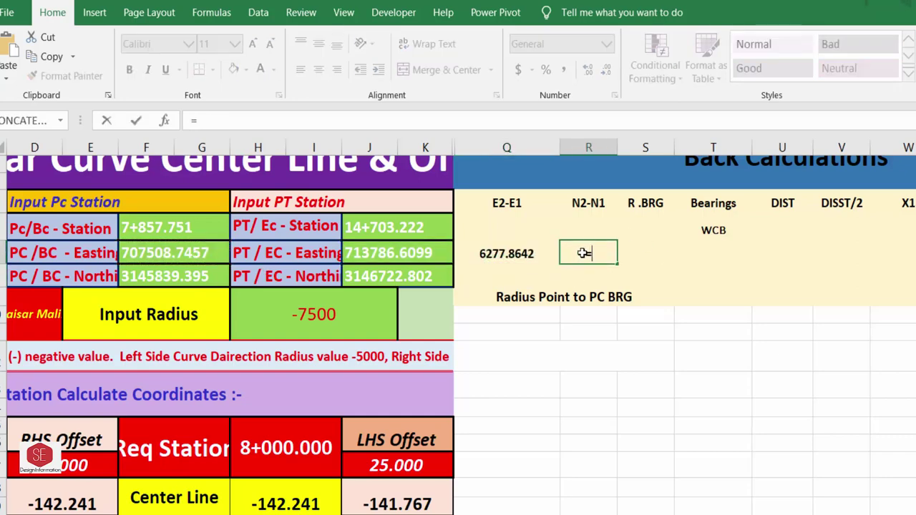
left_click(385, 276)
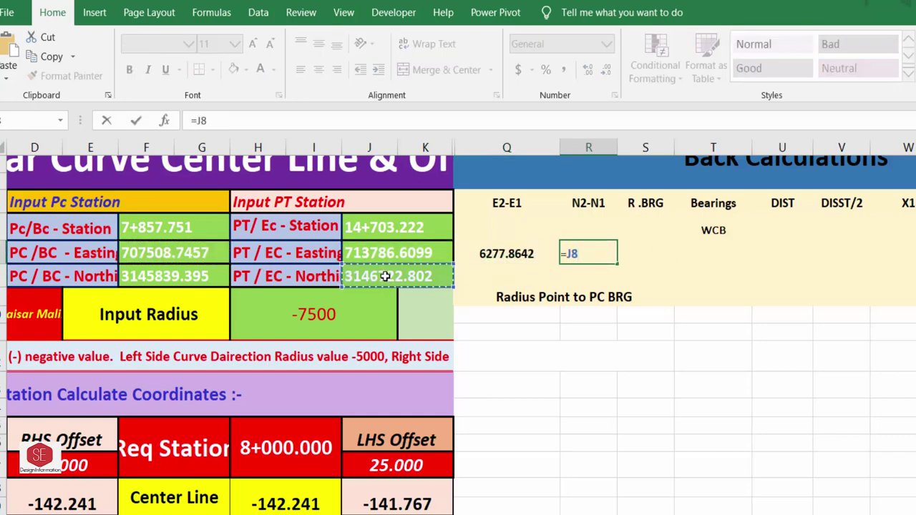
type("-")
left_click(174, 275)
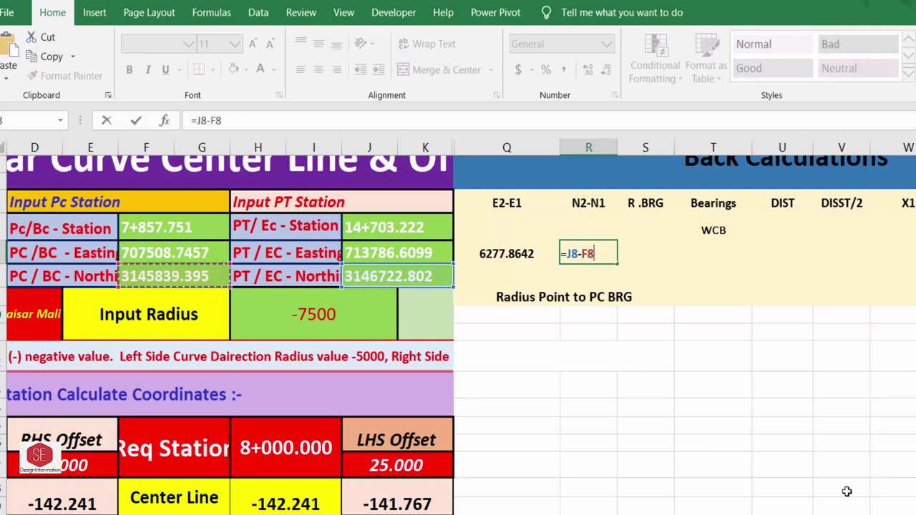
key("Return")
- Label the difference columns E in Q6 and N in R6
left_click(507, 230)
type("E")
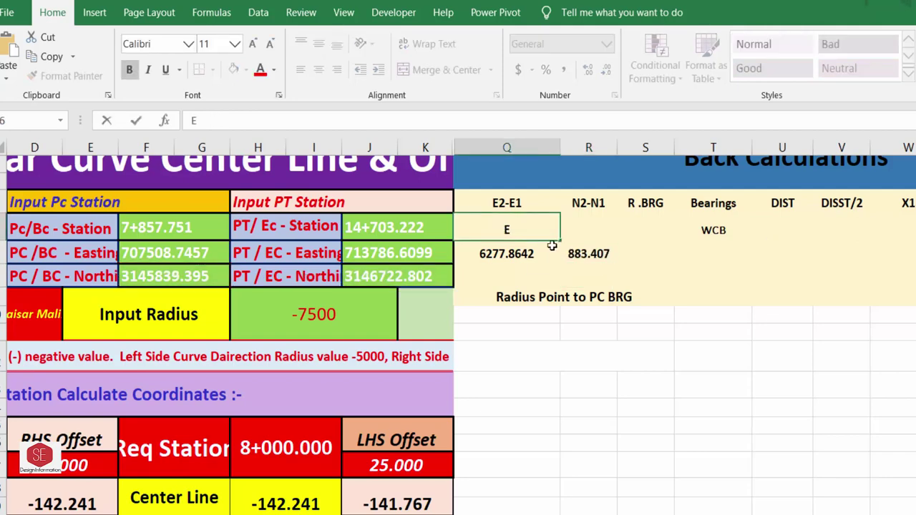
left_click(597, 227)
type("N")
key("Return")
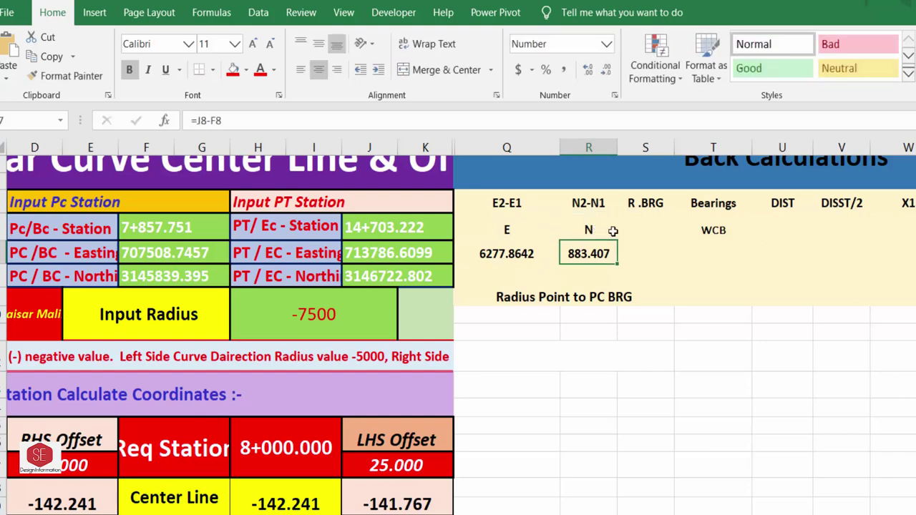
left_click(519, 238)
left_click(588, 240)
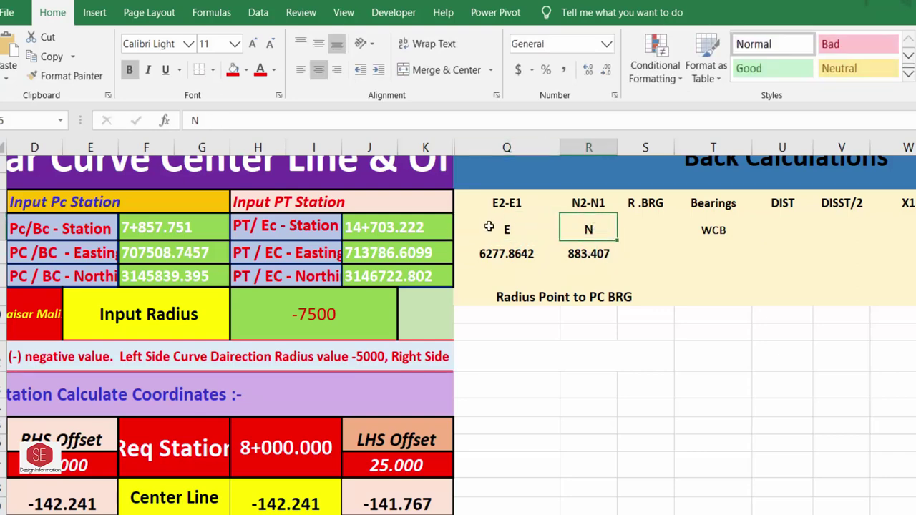
left_click(645, 231)
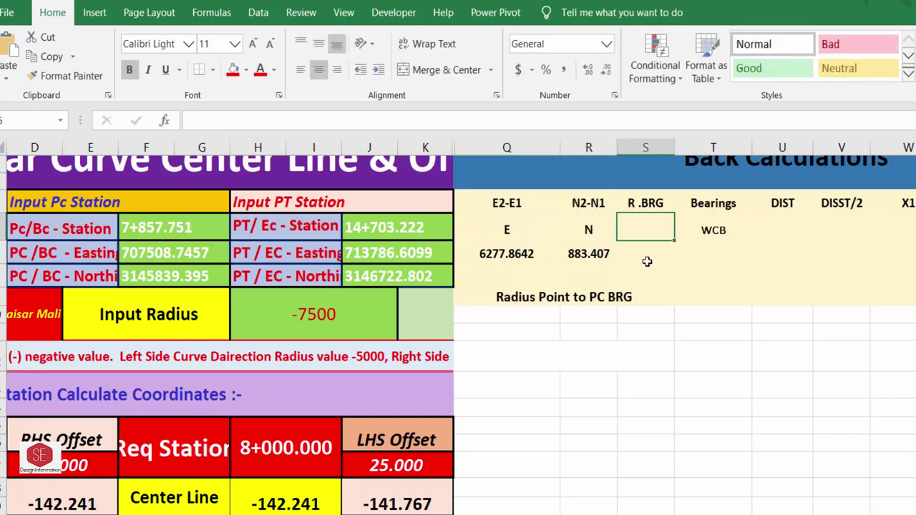
- Enter =ATAN(Q7/R7)*57.29577951 in S7 for R.BRG, giving 81.99006388
left_click(645, 248)
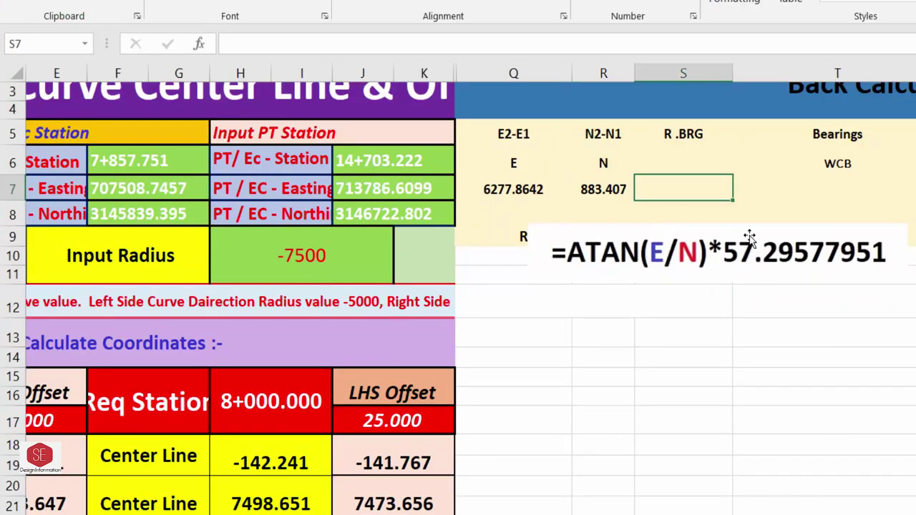
type("=")
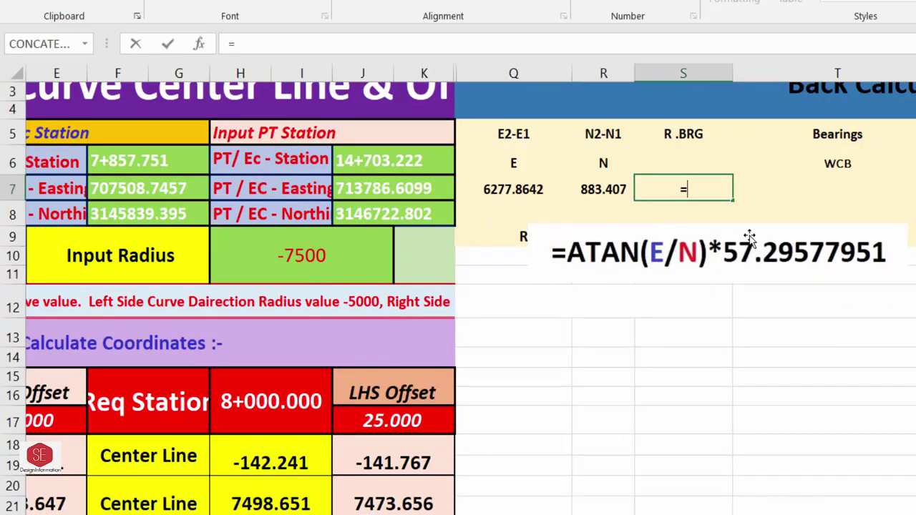
type("AT")
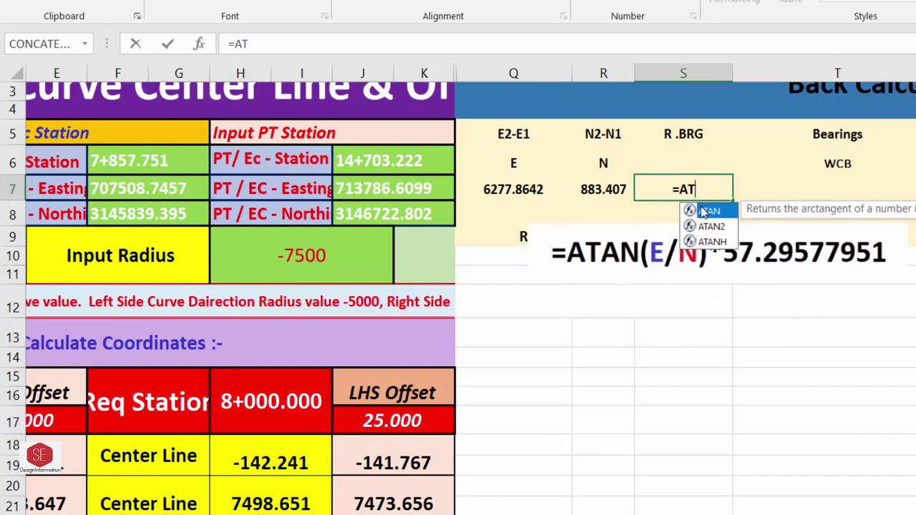
double_click(701, 209)
left_click(522, 188)
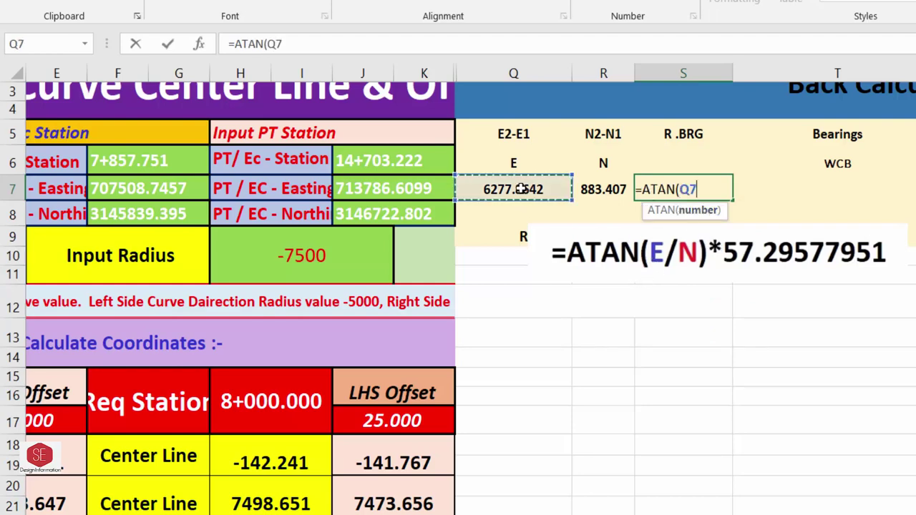
type("/")
left_click(609, 189)
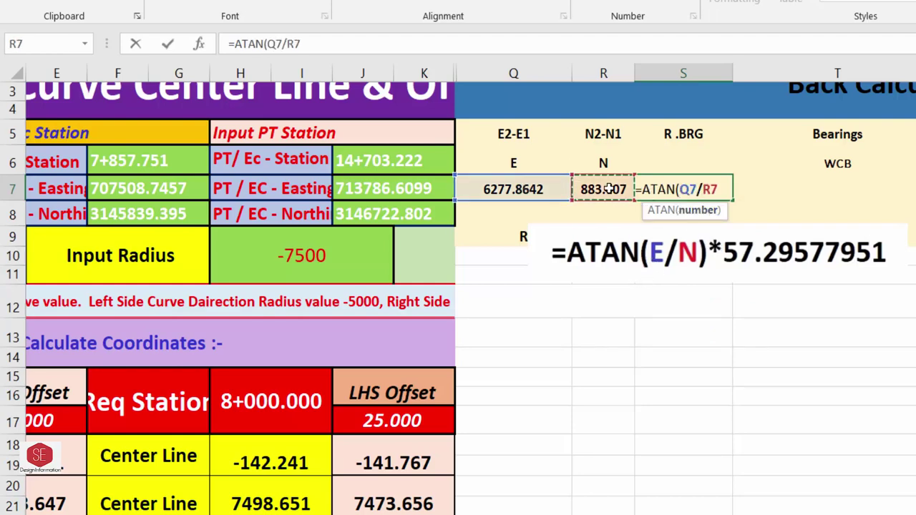
type(")*")
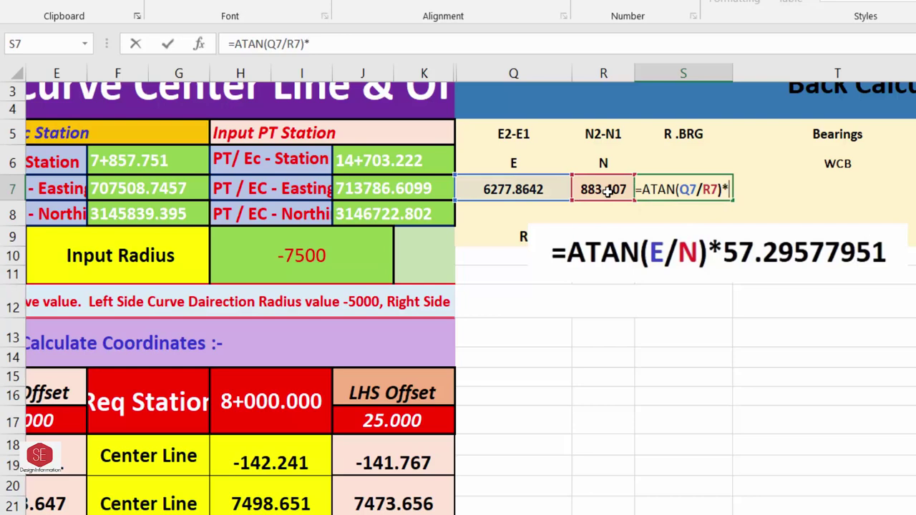
type("57.295")
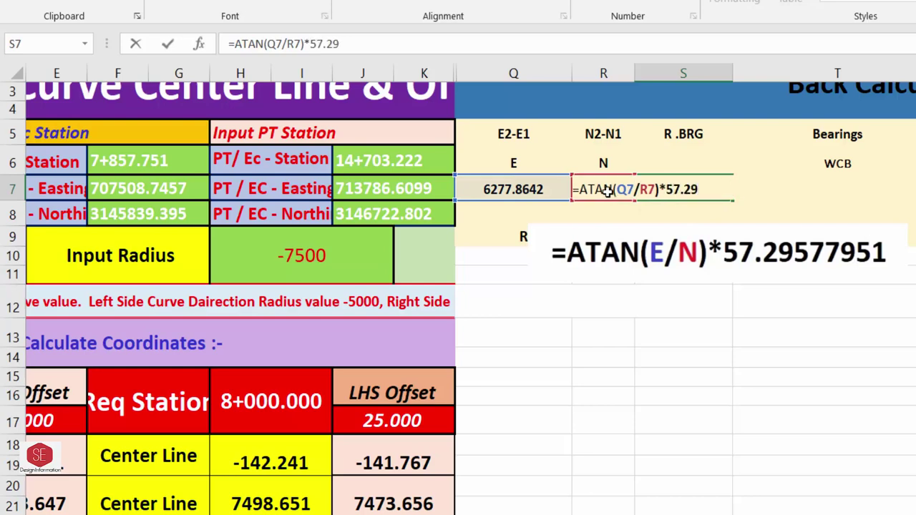
type("77951")
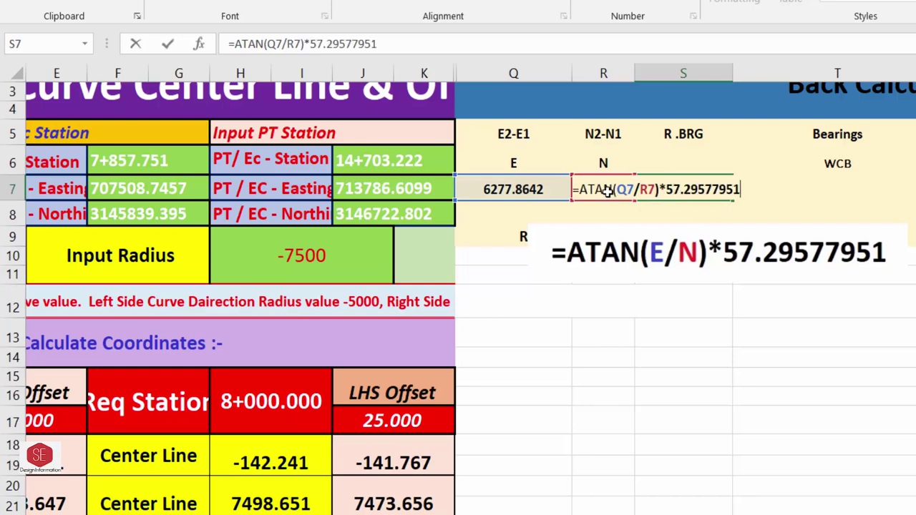
key("Return")
left_click(673, 181)
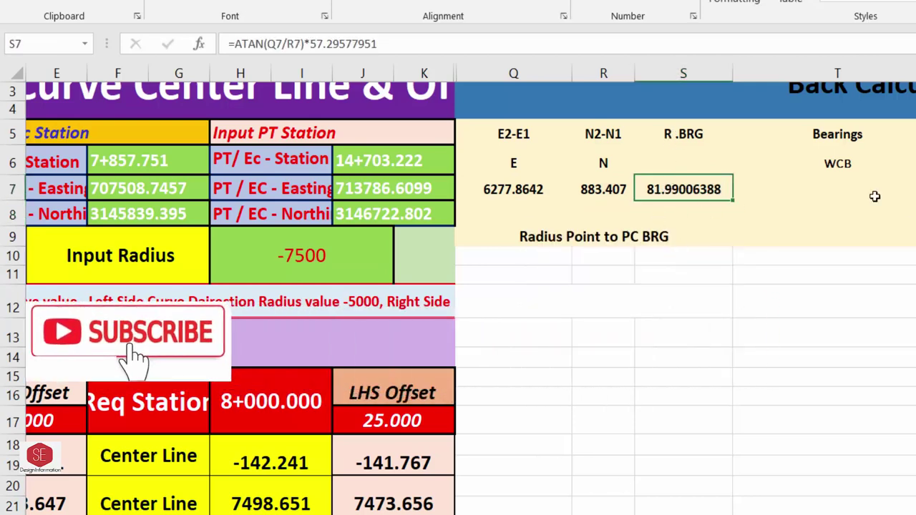
left_click(847, 187)
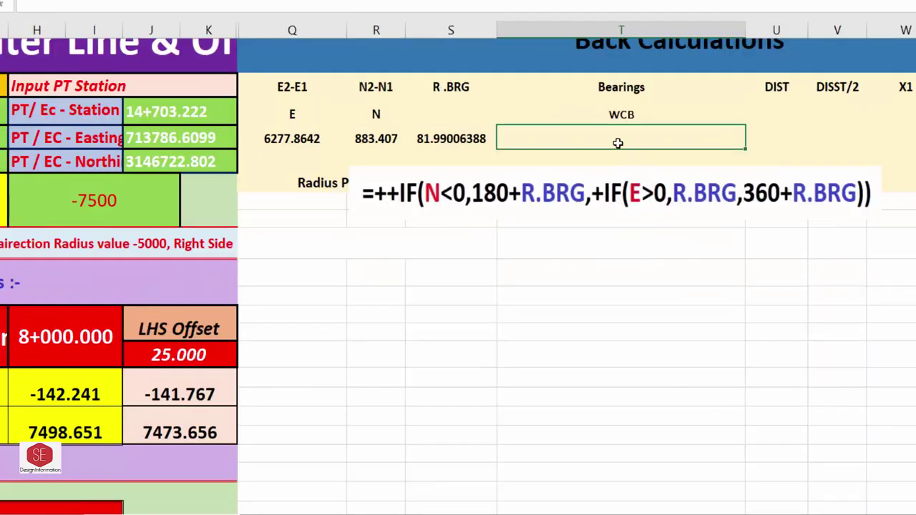
- Enter =++IF(R7<0,180+S7,IF(Q7>0,S7,360+S7)) in T7 for the WCB bearing, giving 81.990064
type("=++")
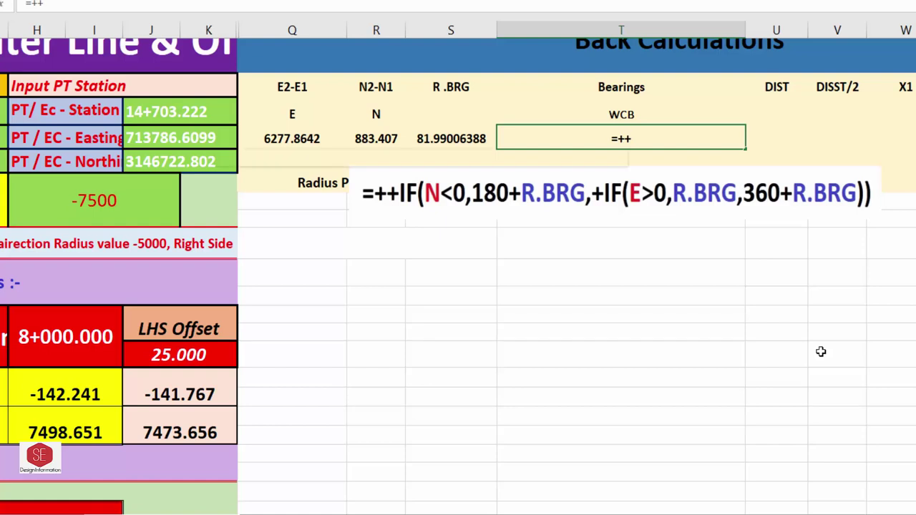
type("IF(")
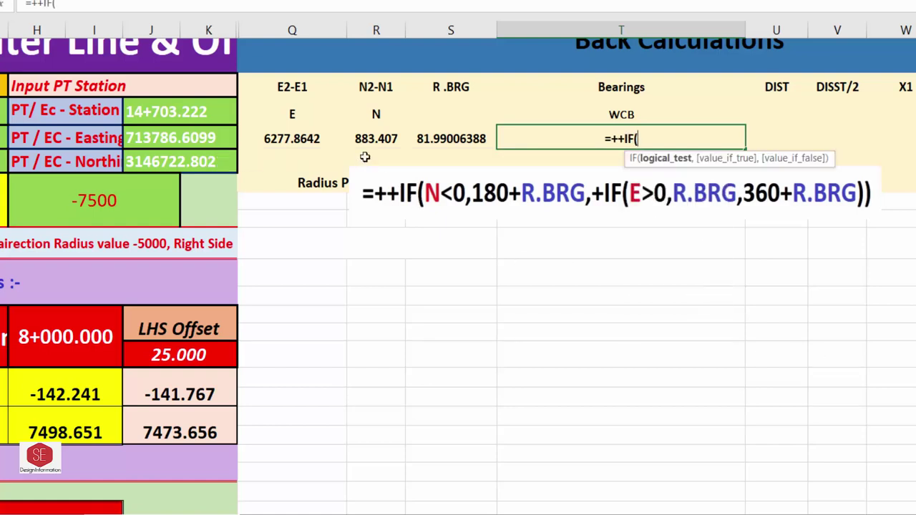
left_click(377, 139)
type("<0")
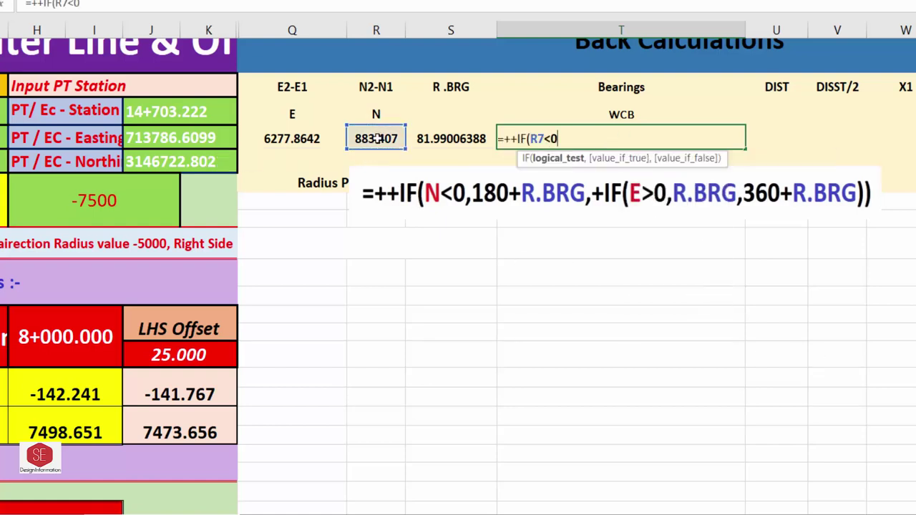
type(",180+")
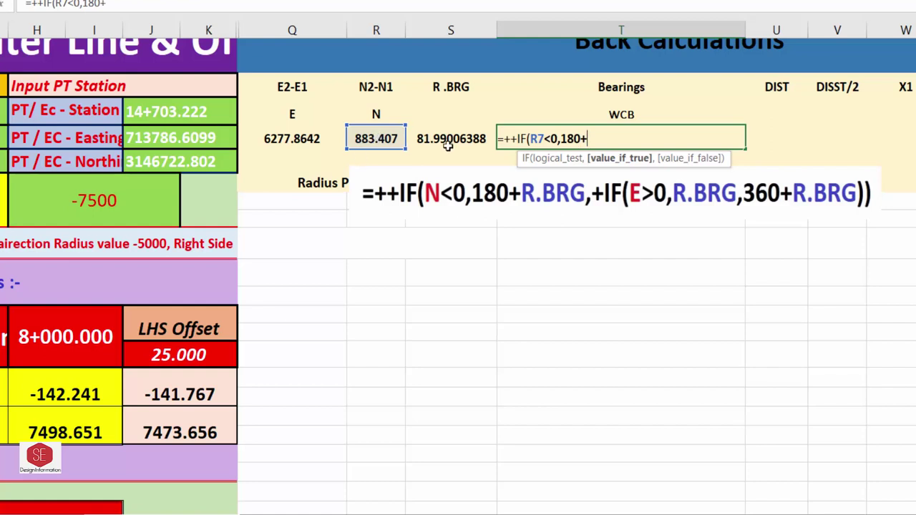
left_click(448, 145)
type(",")
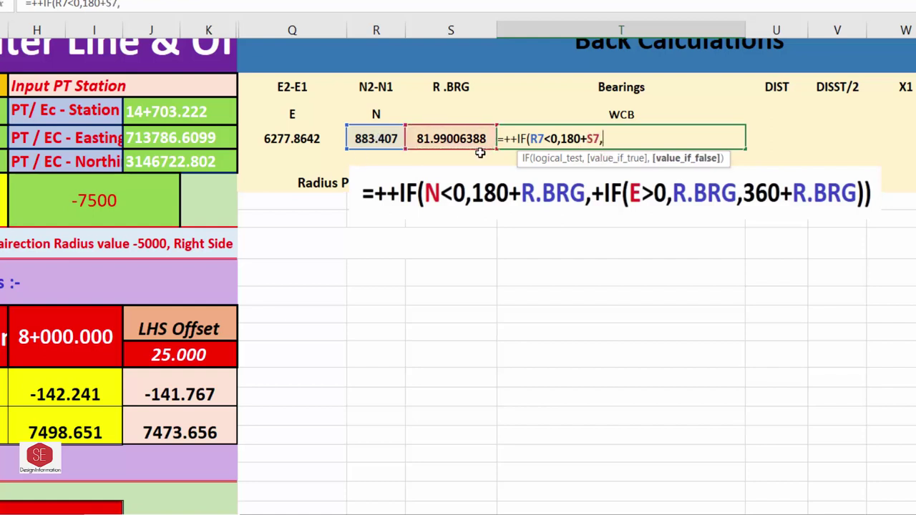
type("+IF(")
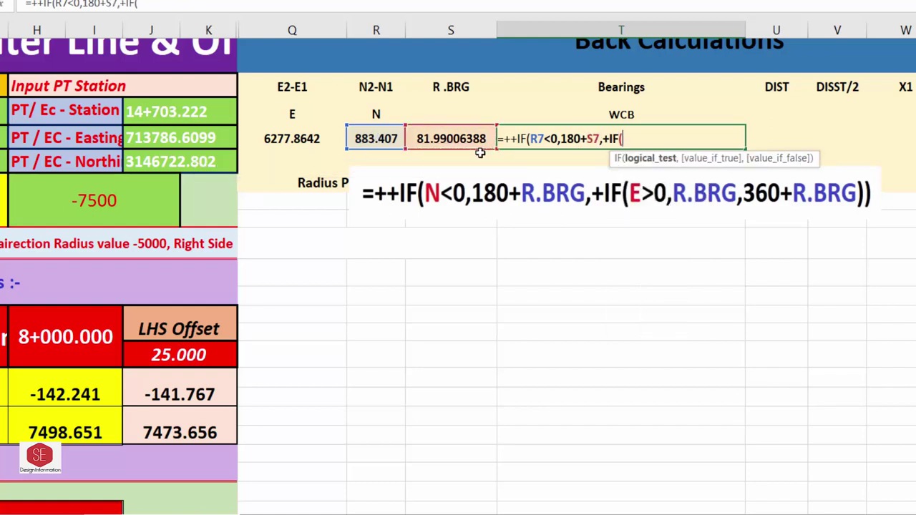
left_click(270, 138)
type(">0")
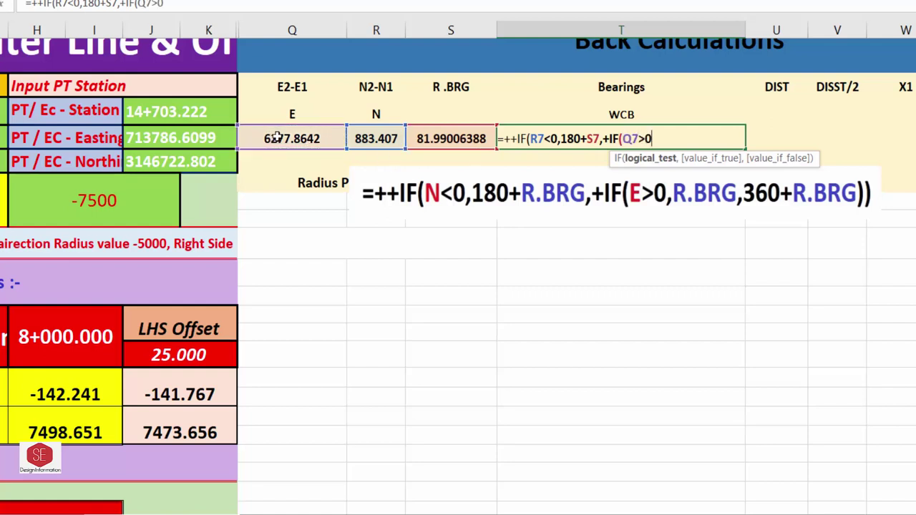
type(",")
left_click(453, 138)
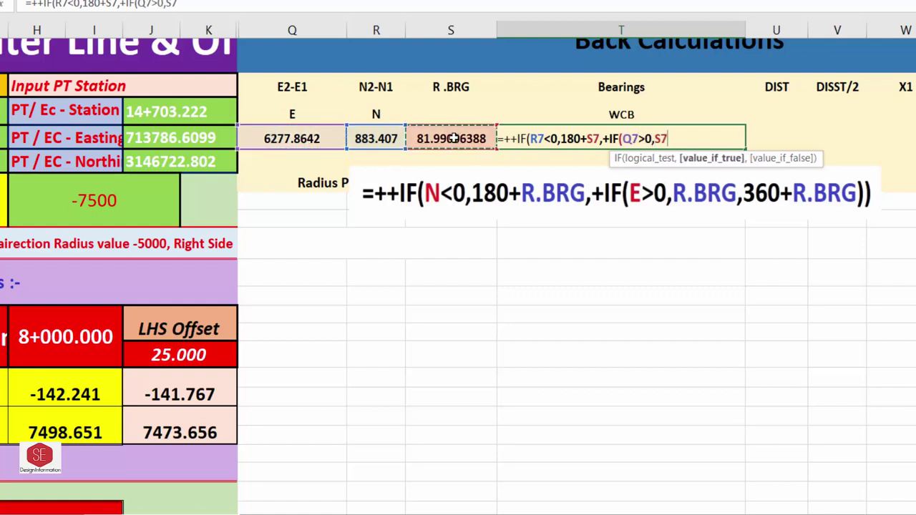
type(",")
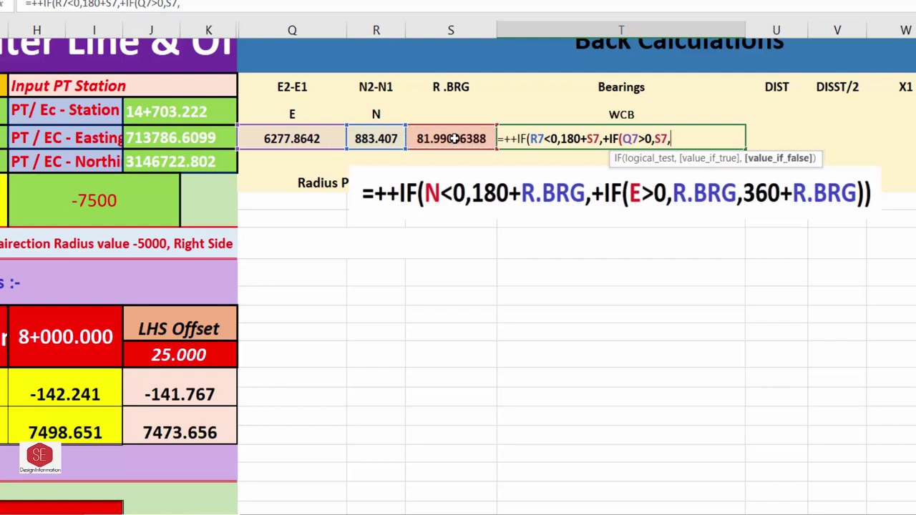
type("360+")
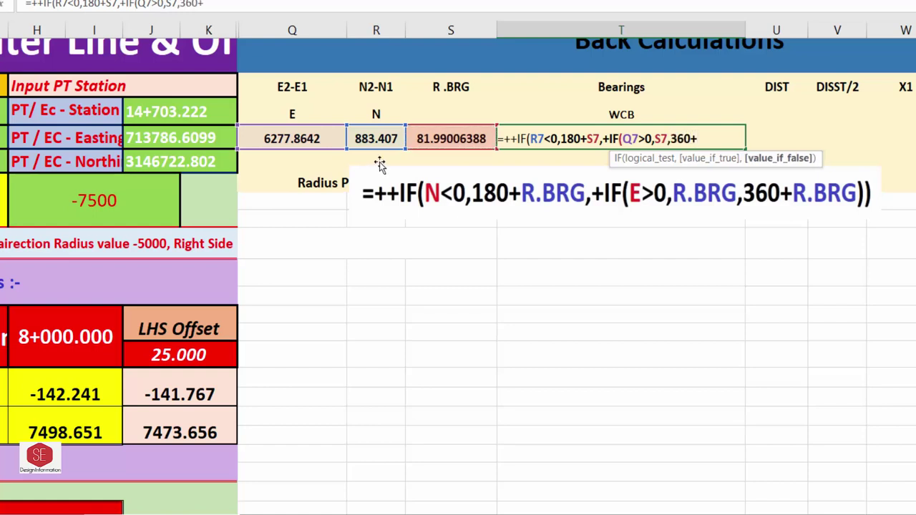
left_click(442, 138)
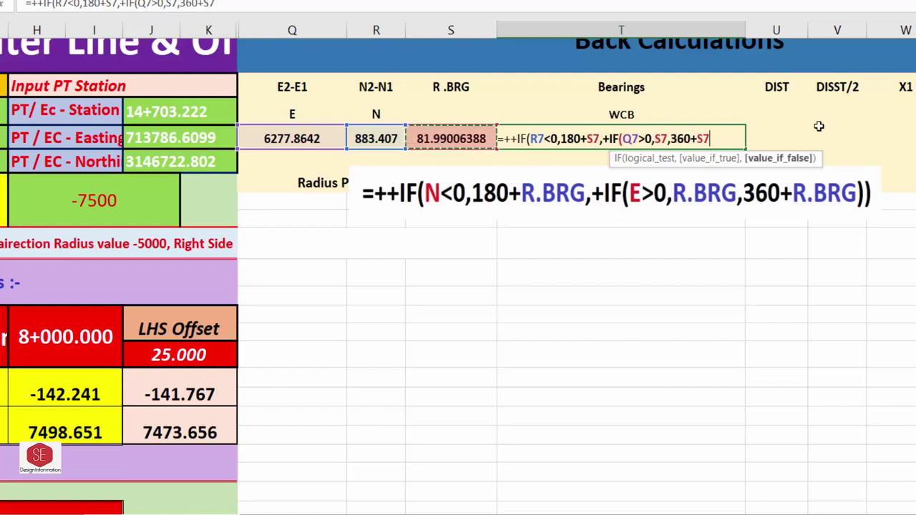
type("))")
key("Return")
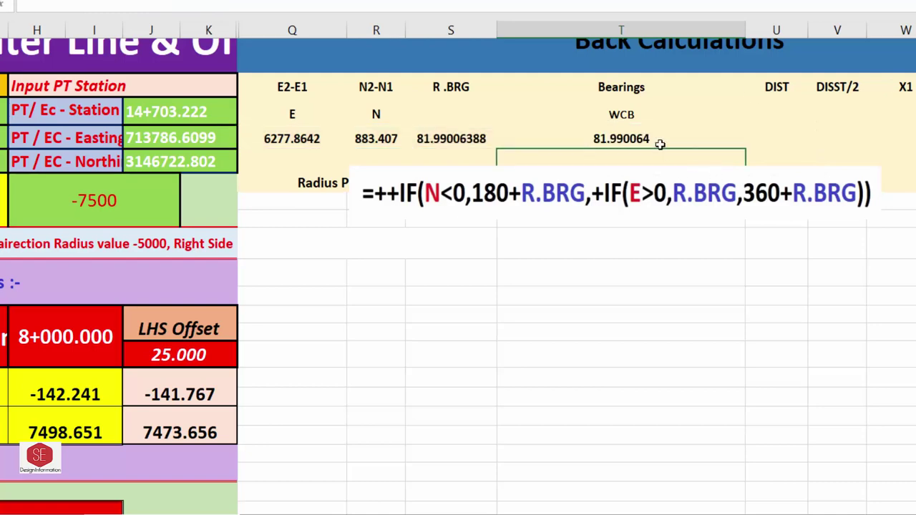
left_click(659, 144)
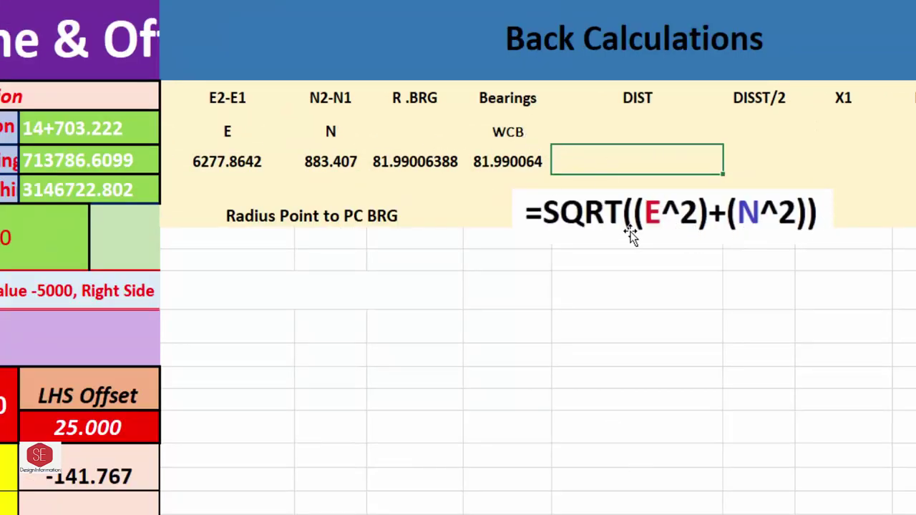
- Enter =SQRT((Q7^2)+(R7^2)) in U7 so DIST shows 6339.7150
type("=SQRT")
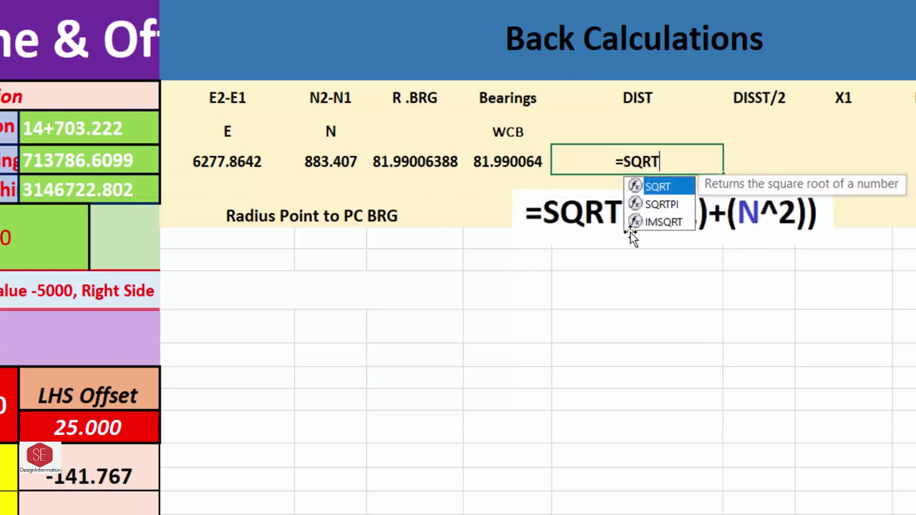
double_click(648, 185)
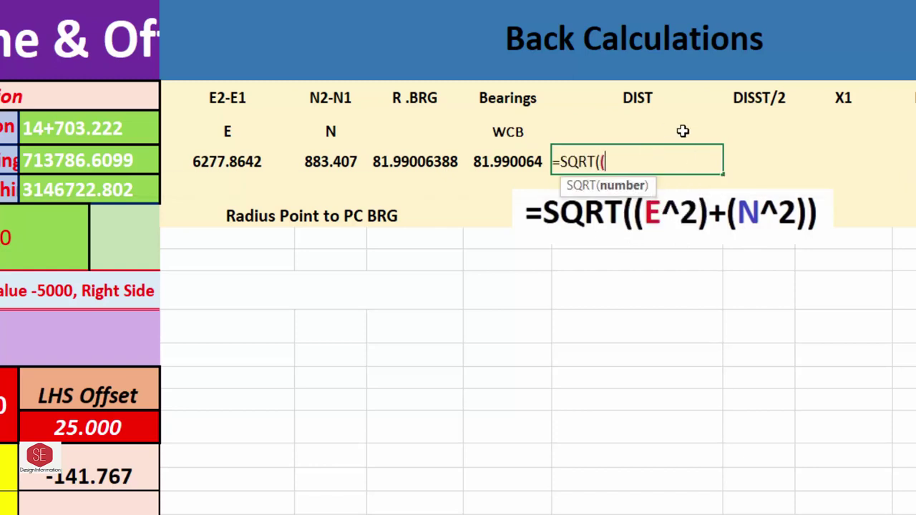
left_click(252, 161)
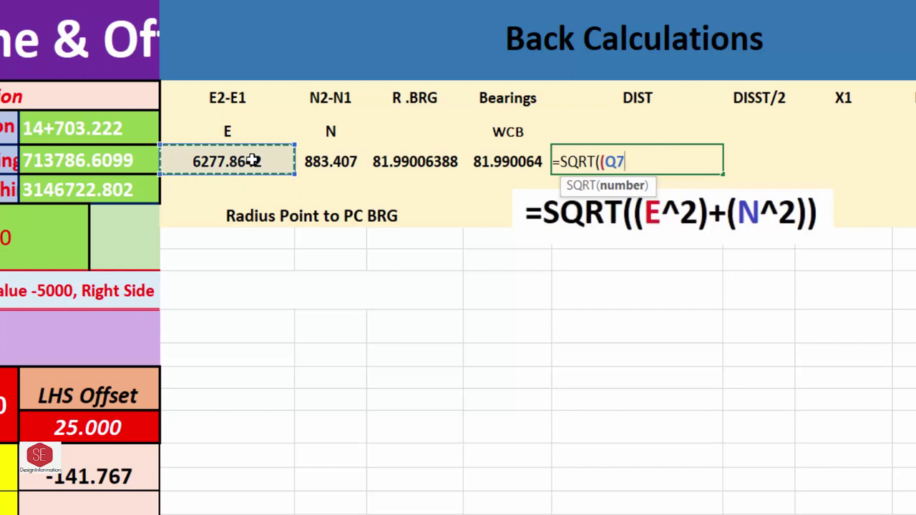
type("^2)+(")
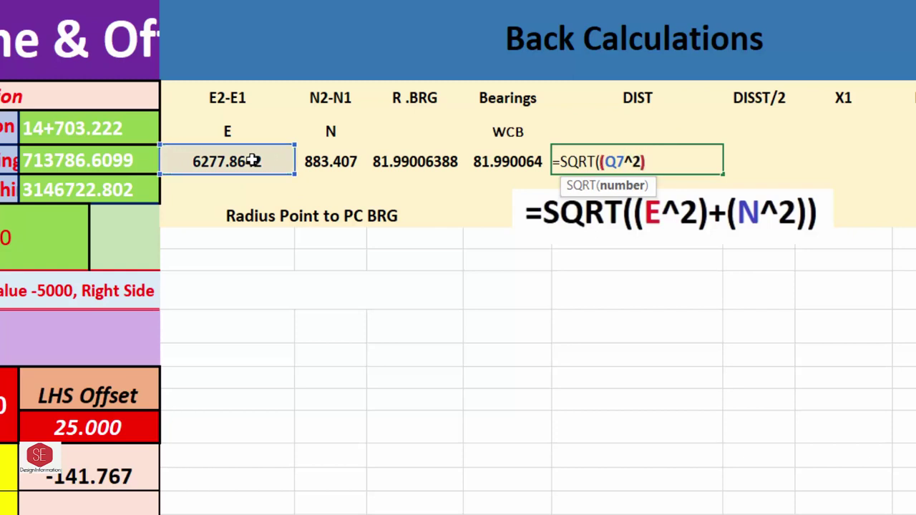
left_click(350, 162)
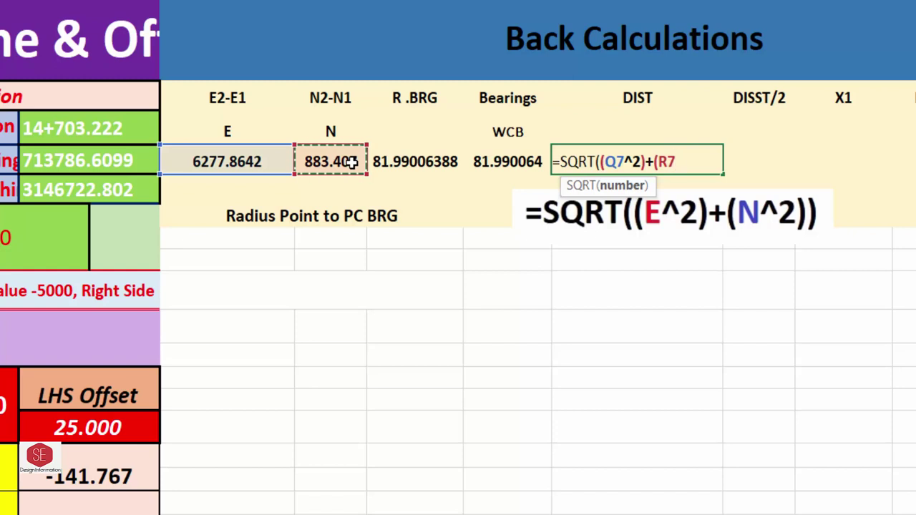
type("^2")
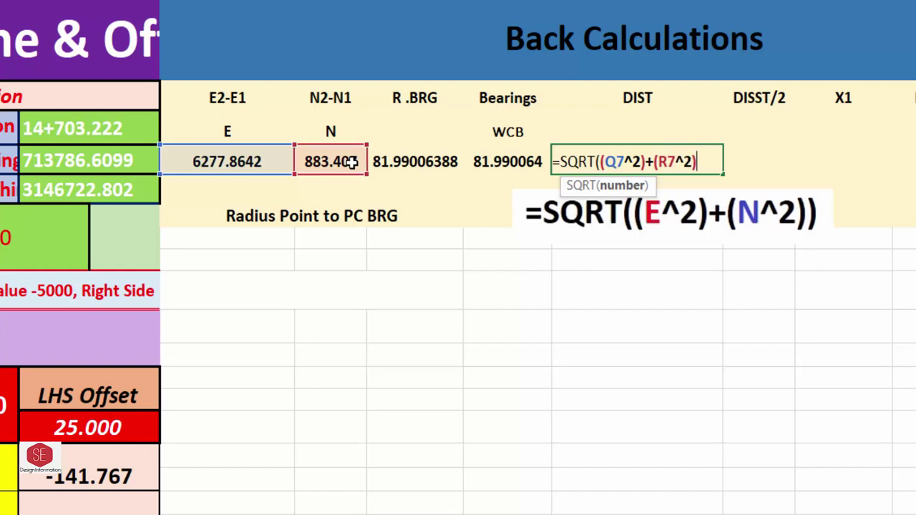
type(")")
key("Return")
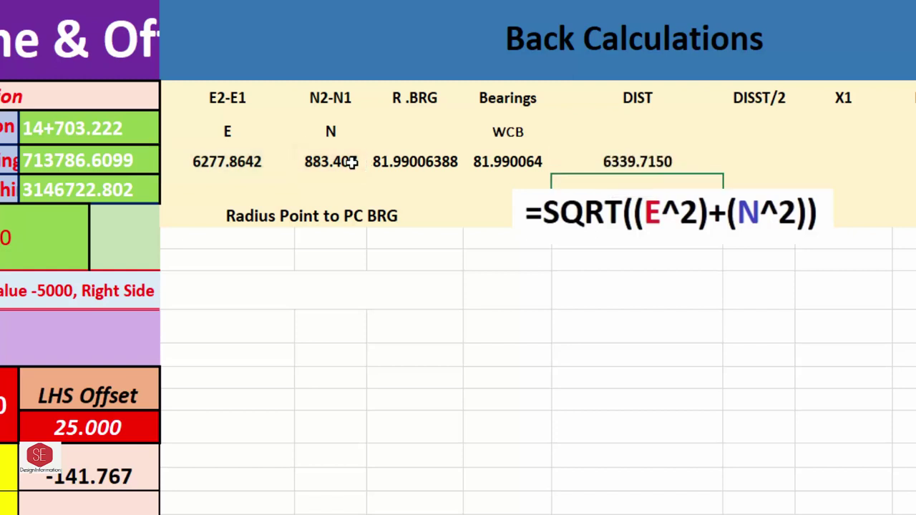
left_click(644, 175)
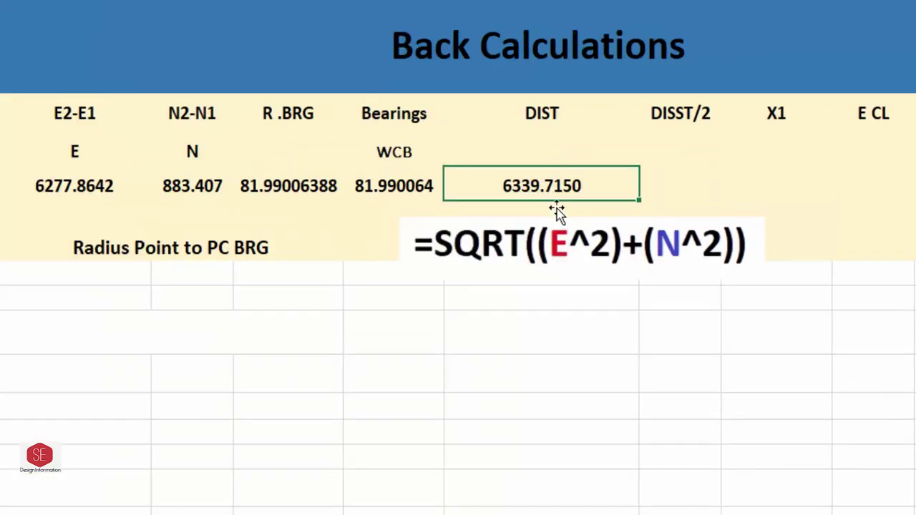
- Delete the SQRT formula text box and enter =U7/2 in V7, giving 3169.857
left_click(557, 247)
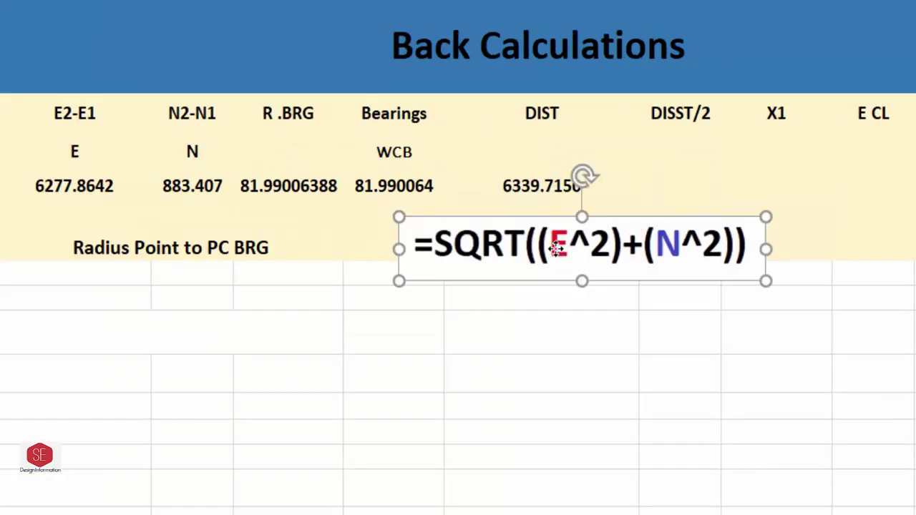
key("Delete")
left_click_drag(701, 158, 703, 182)
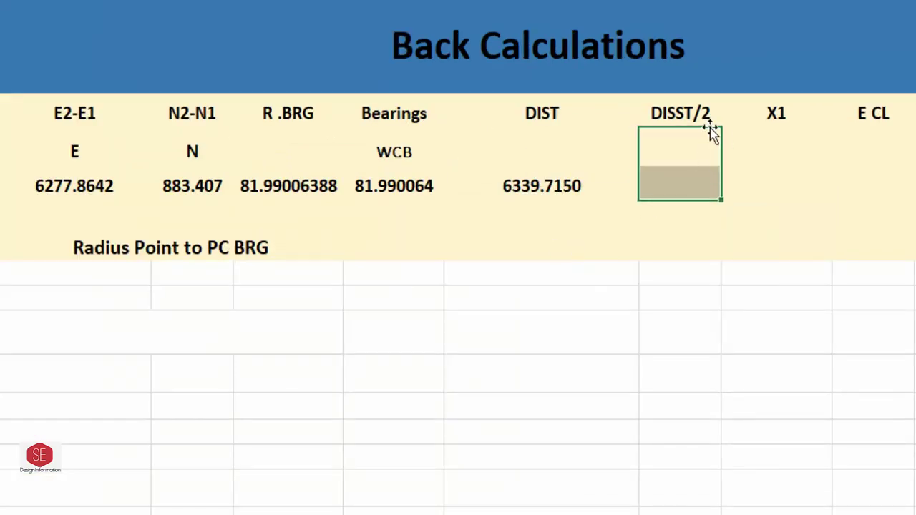
left_click(679, 182)
type("=")
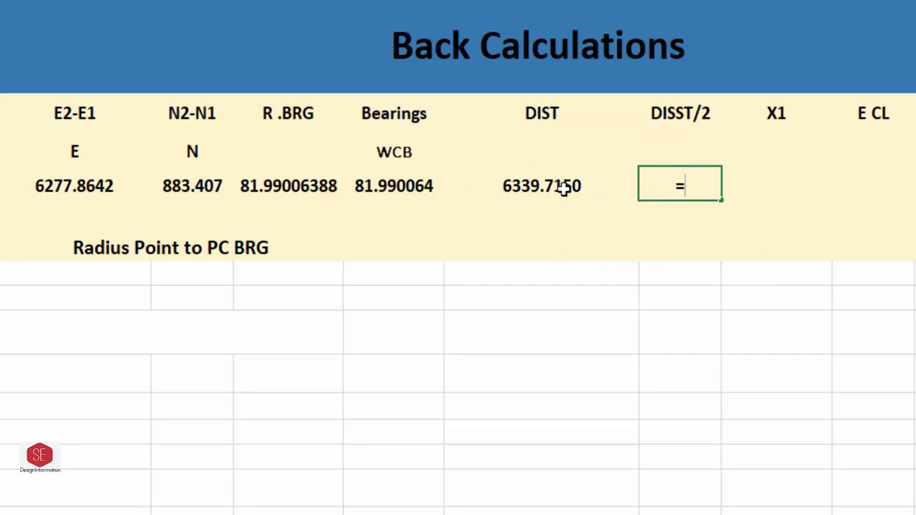
left_click(562, 189)
type("/2")
key("Return")
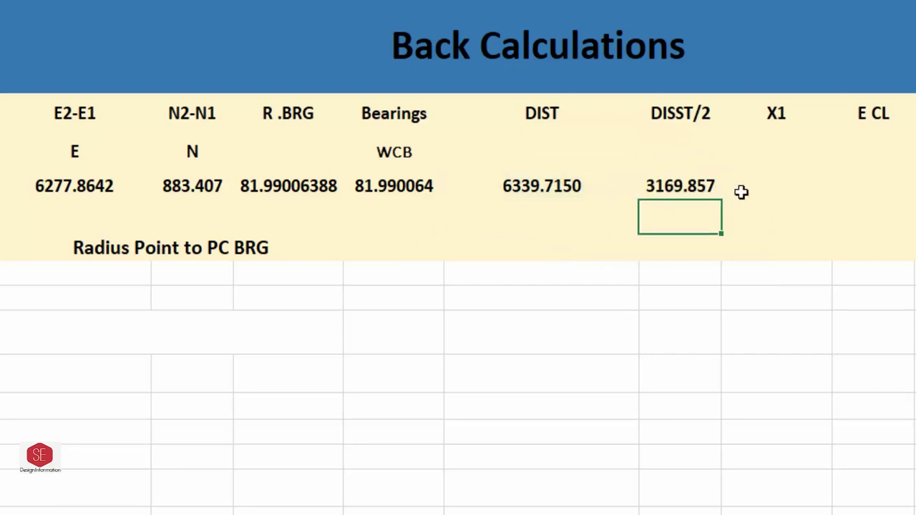
key("Up")
left_click(777, 120)
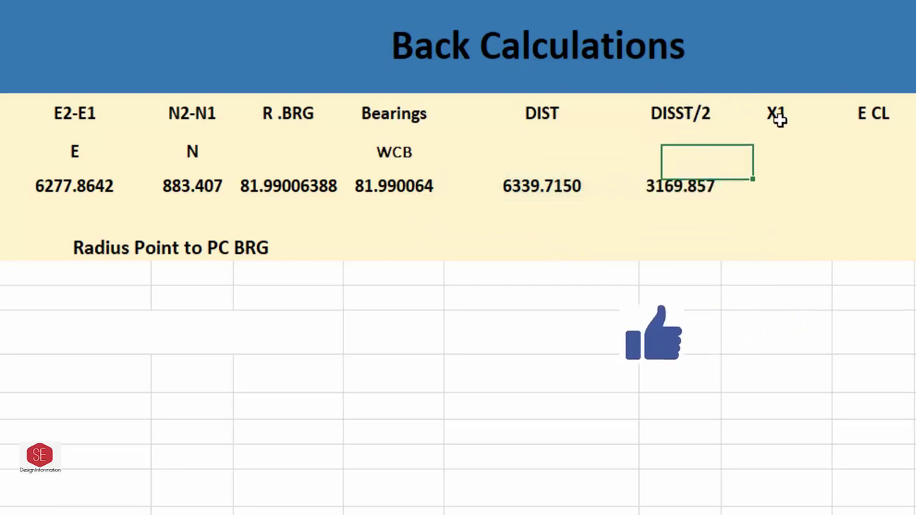
- Enter =DEGREES(ACOS((V7/ABS(H9)))) in W7 so X1 shows 64.99814115
left_click(770, 191)
type("=")
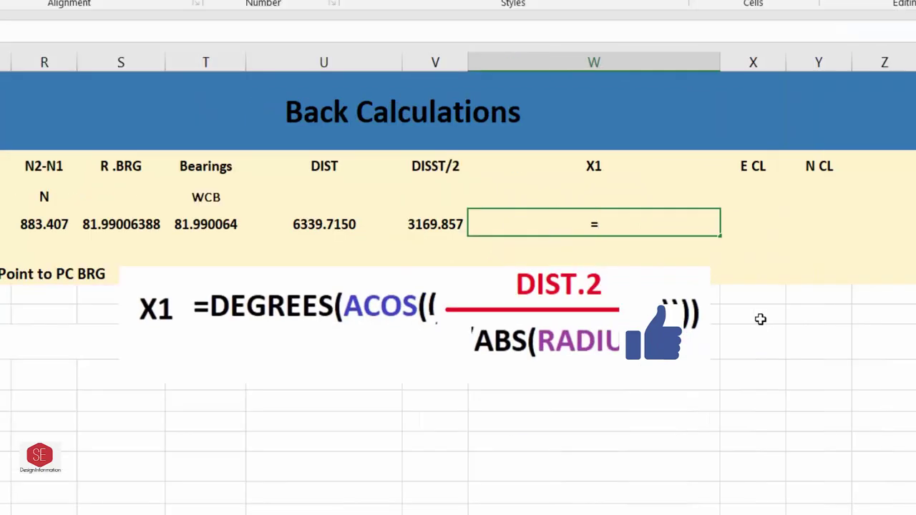
type("DEGR")
double_click(613, 248)
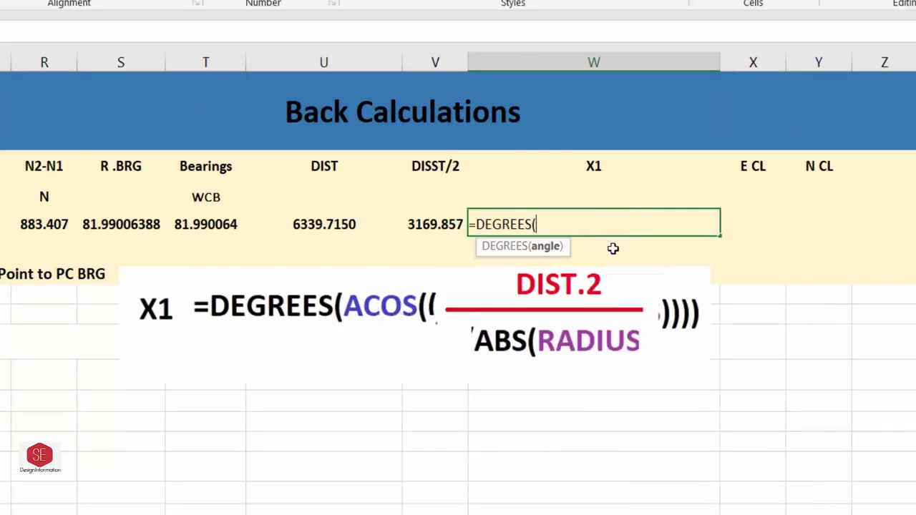
type("ACO")
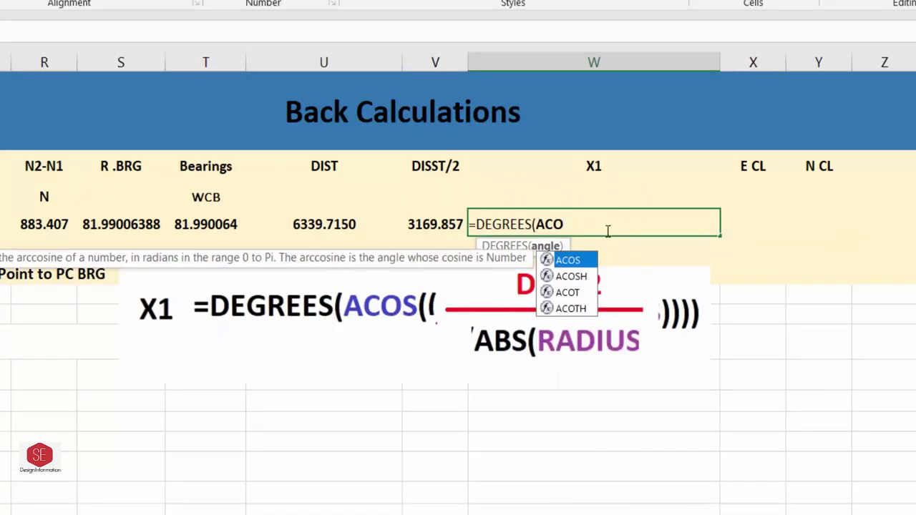
double_click(580, 264)
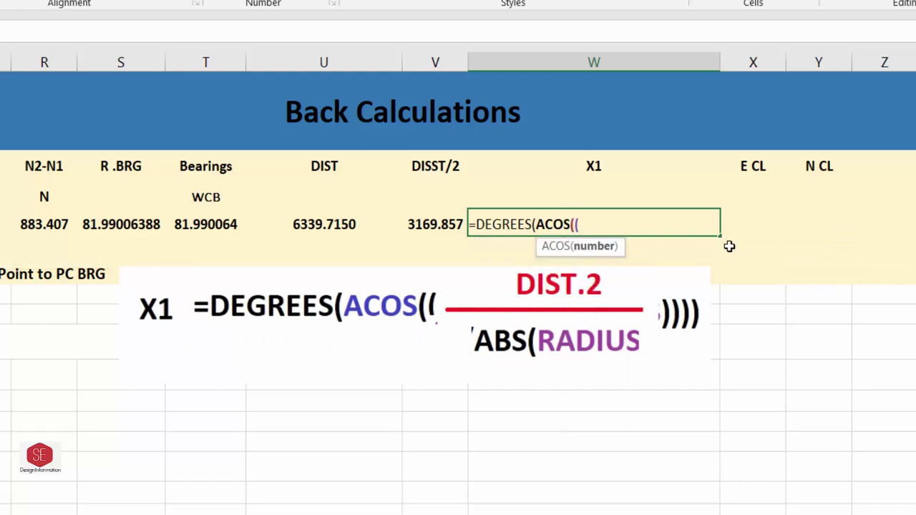
left_click(432, 225)
type("/")
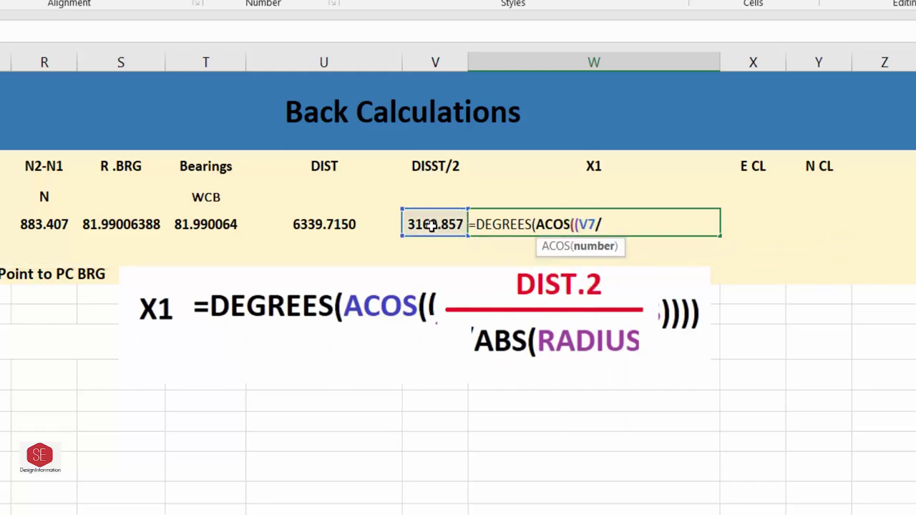
type("ABS")
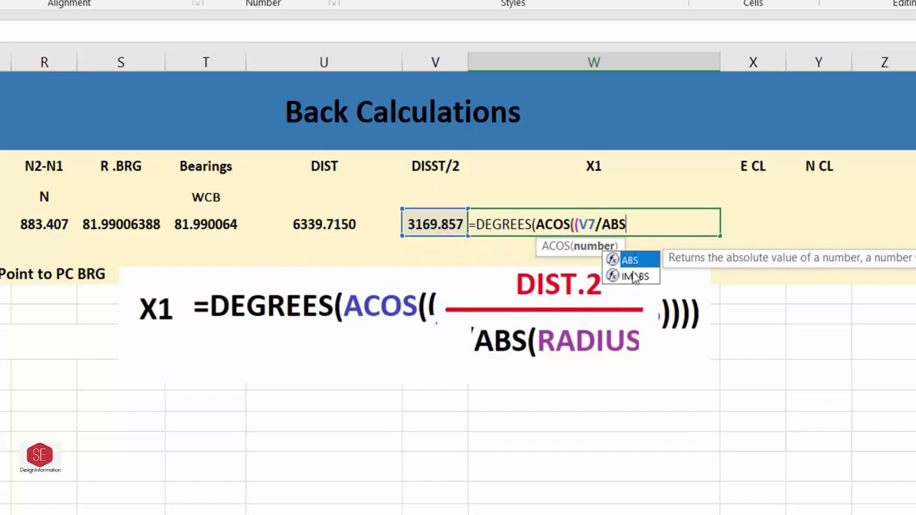
double_click(628, 260)
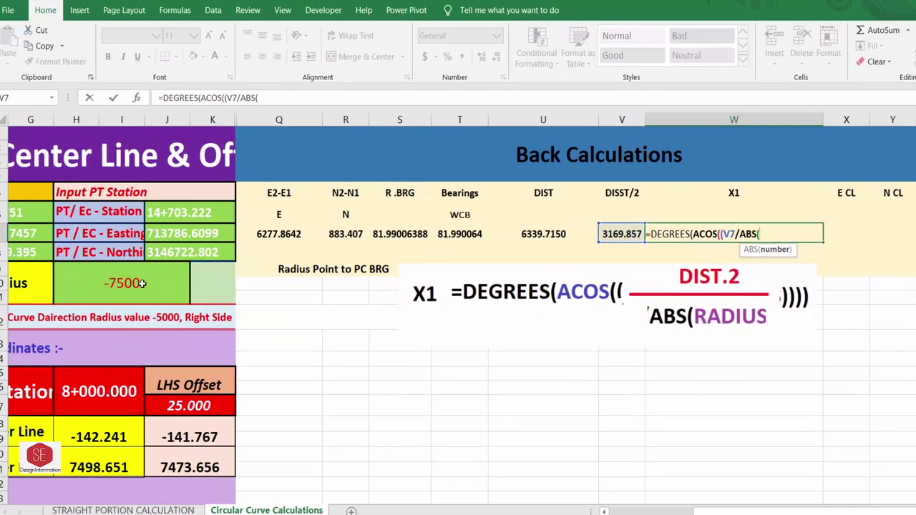
left_click(143, 284)
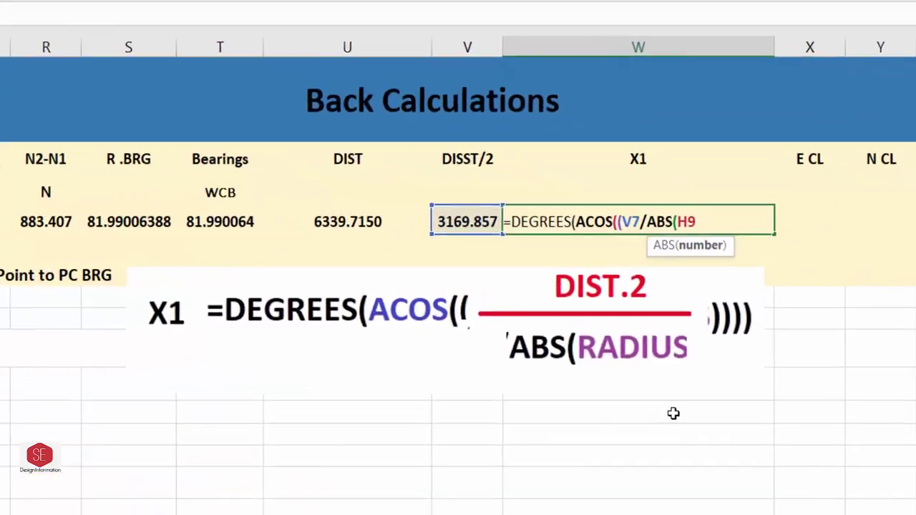
type("))))")
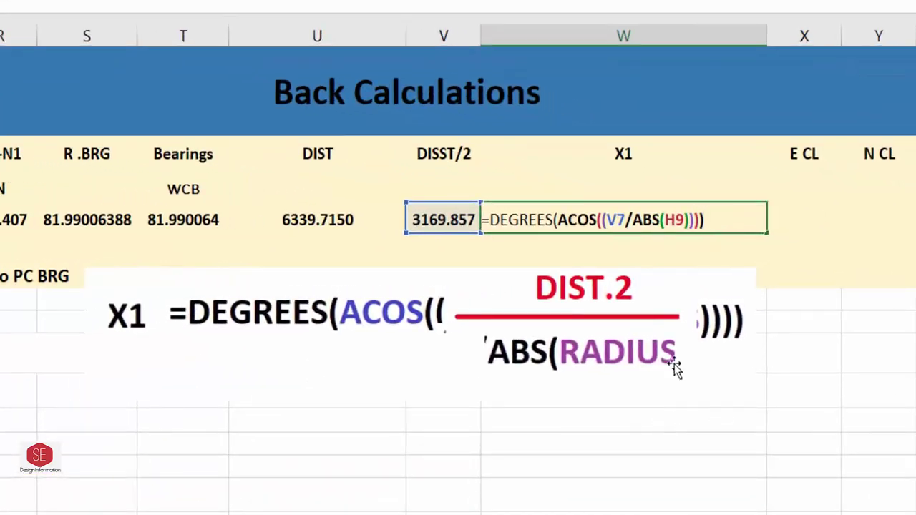
key("Return")
left_click(656, 219)
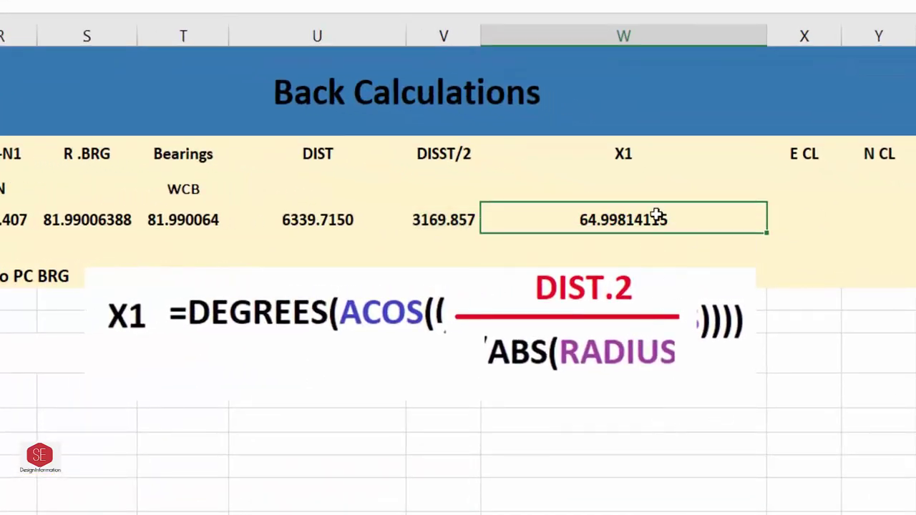
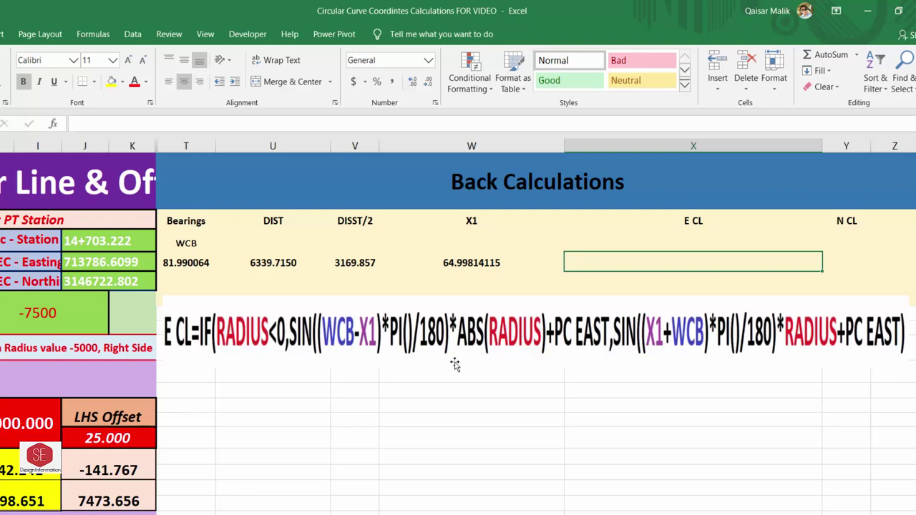
- Begin X7 with the negative-radius branch =IF(H9<0,SIN((T7-W7)*PI()/180)*ABS(H9)+F7
type("=if(")
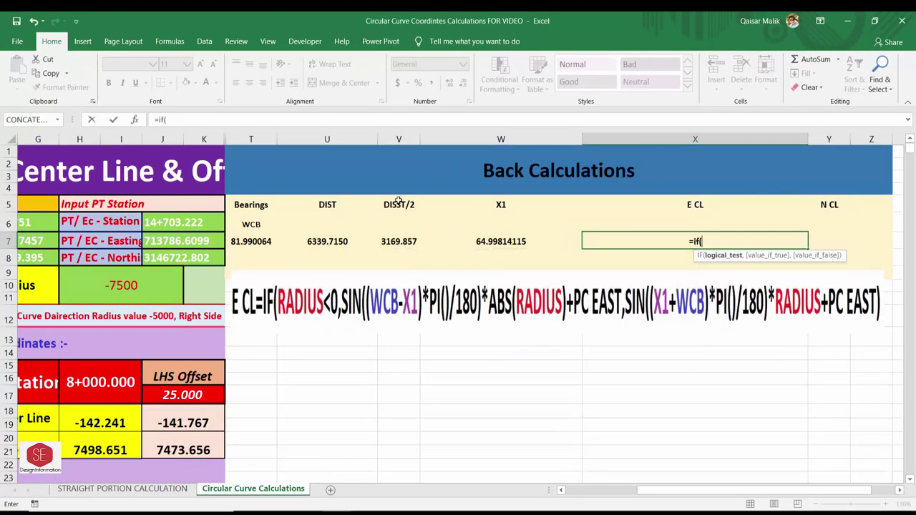
left_click(124, 284)
type("<")
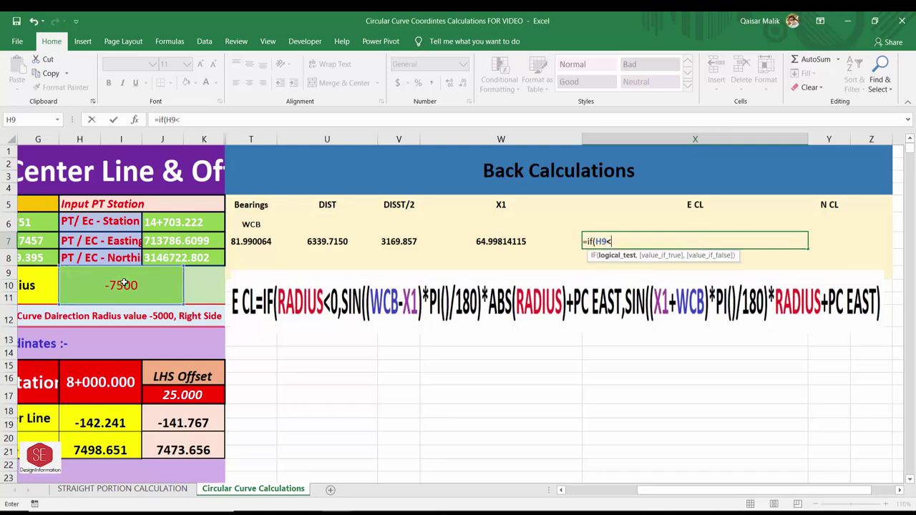
type("0,sin")
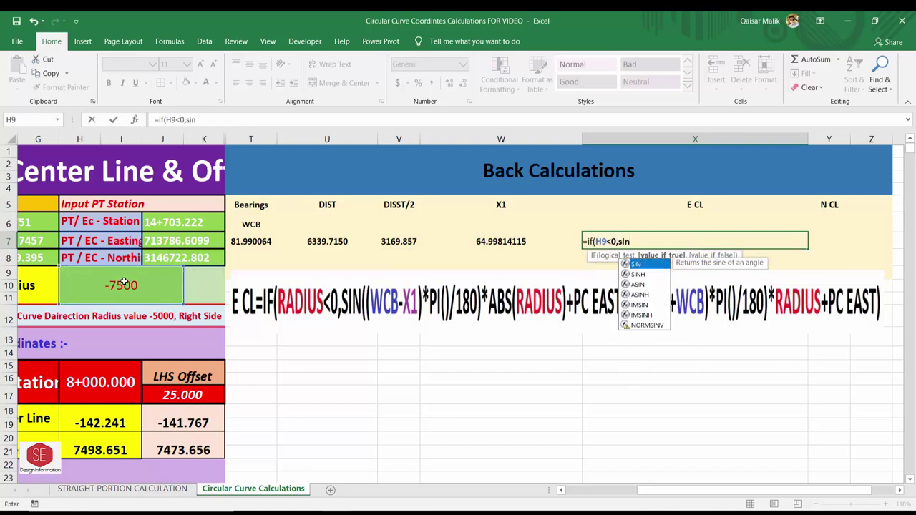
double_click(653, 266)
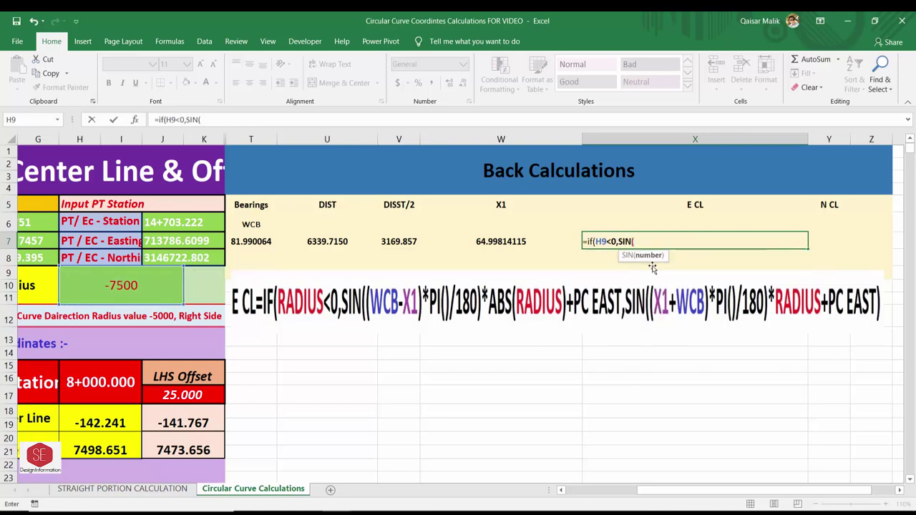
type("(")
left_click(259, 242)
type("-")
left_click(481, 243)
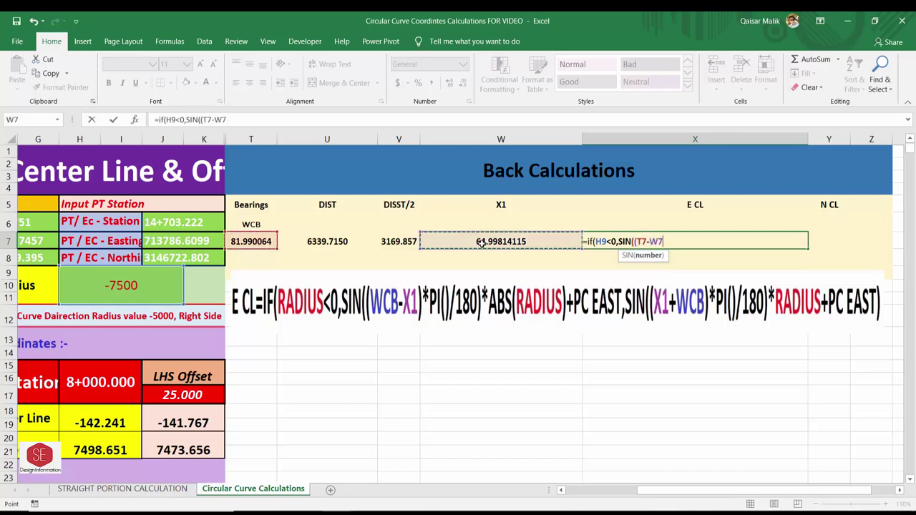
type("*")
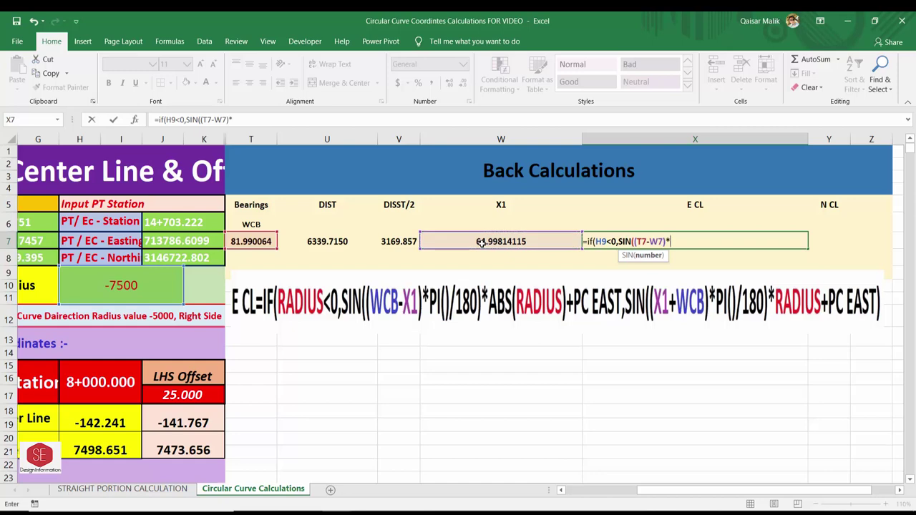
type("pi()/180")
type(")*")
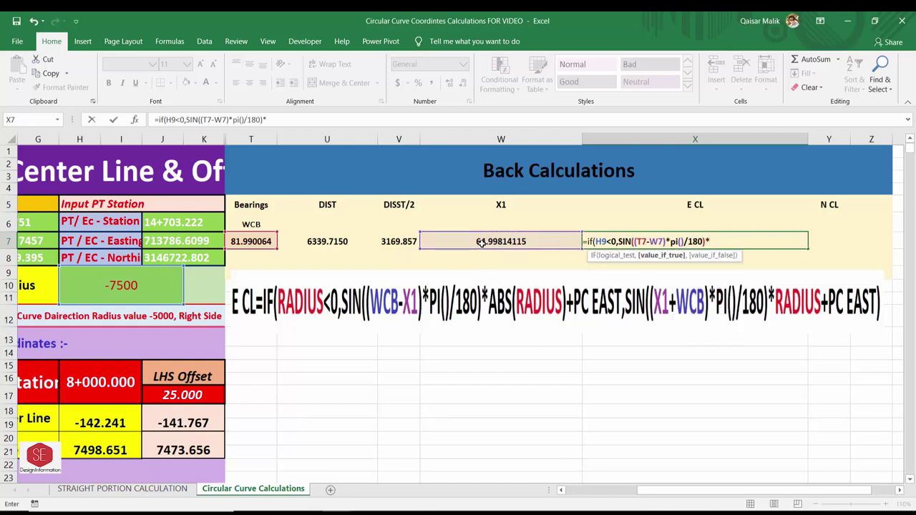
type("abs(")
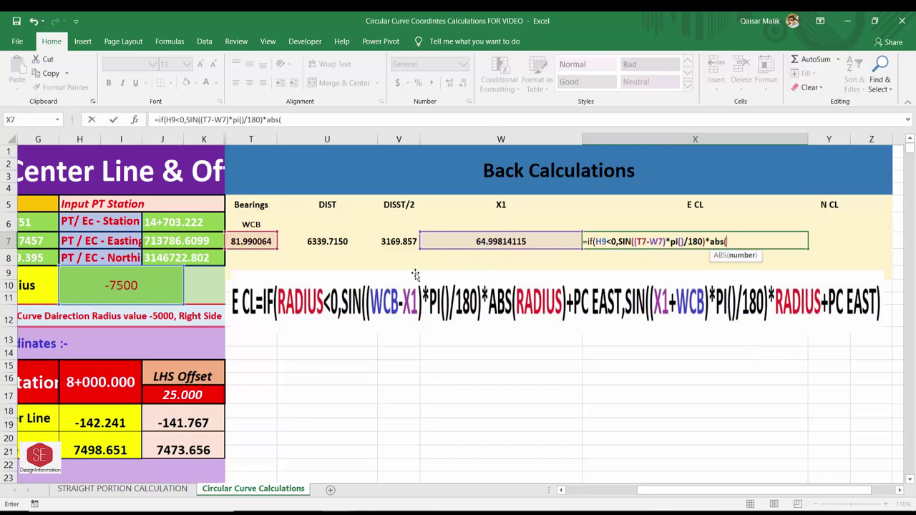
left_click(128, 284)
type("+")
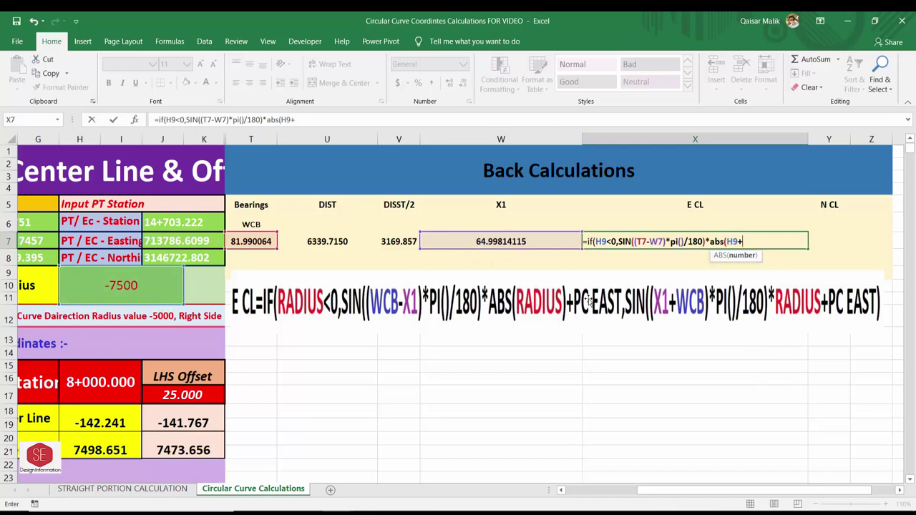
scroll(123, 243, "left", 3)
left_click(121, 243)
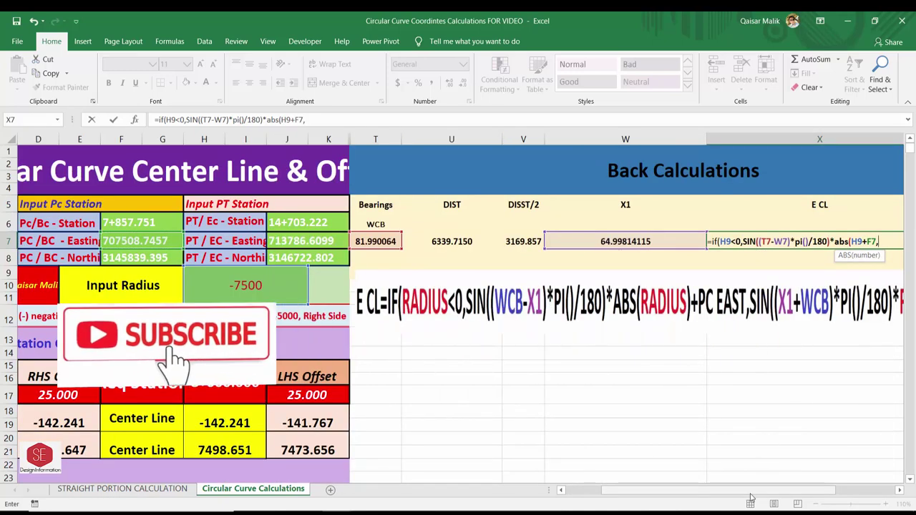
- Add the positive-radius branch SIN((W7+T7)*PI()/180)*H9+F7 and commit, giving 709700.5224
type(",")
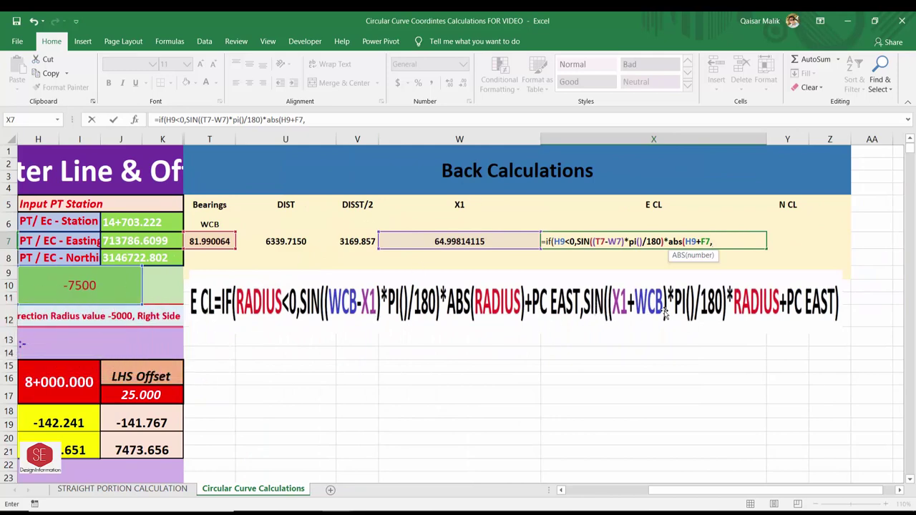
type("SIN")
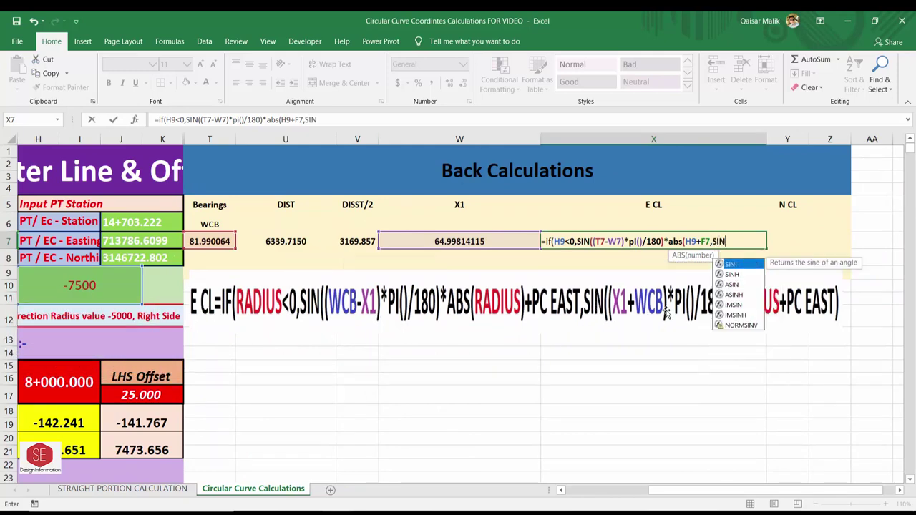
type("((")
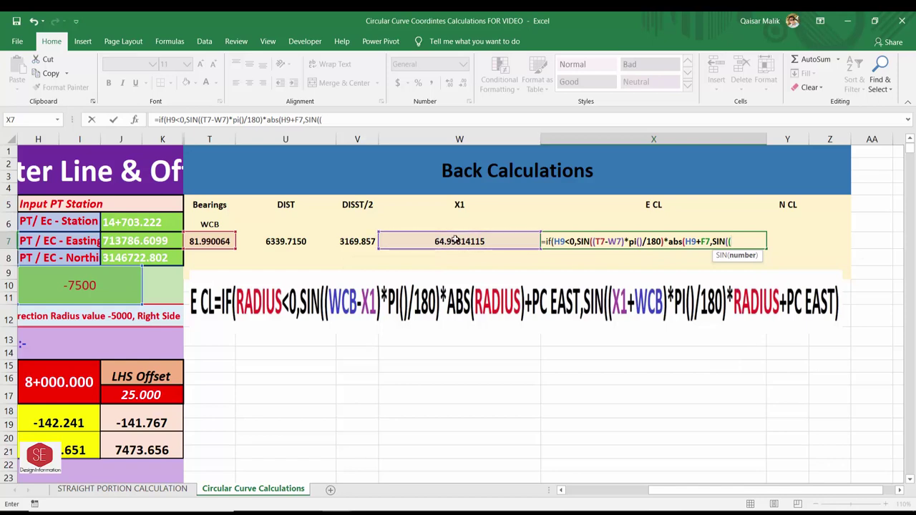
left_click(443, 242)
type("+")
left_click(205, 241)
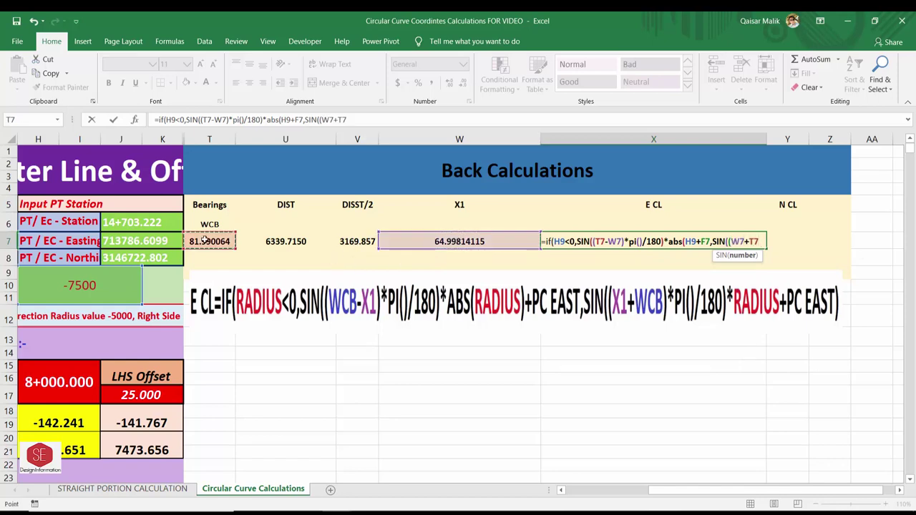
type(")*PI()/180")
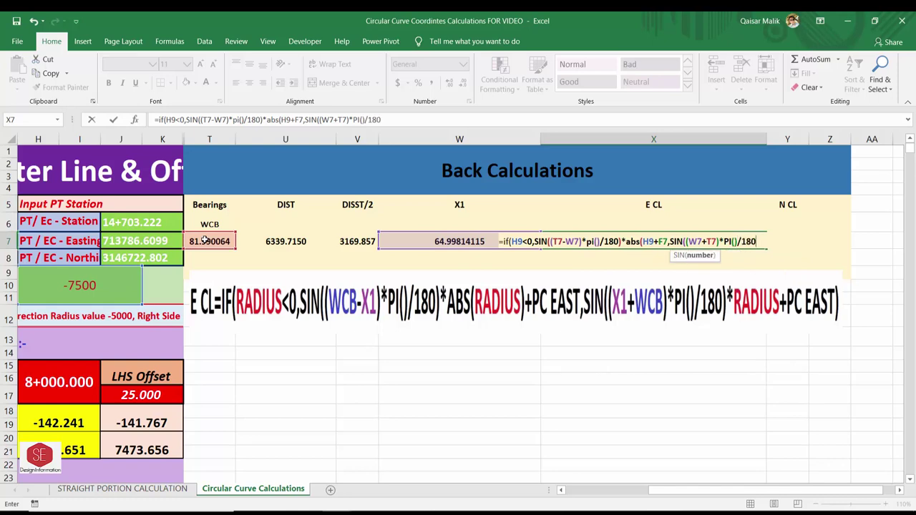
type(")*")
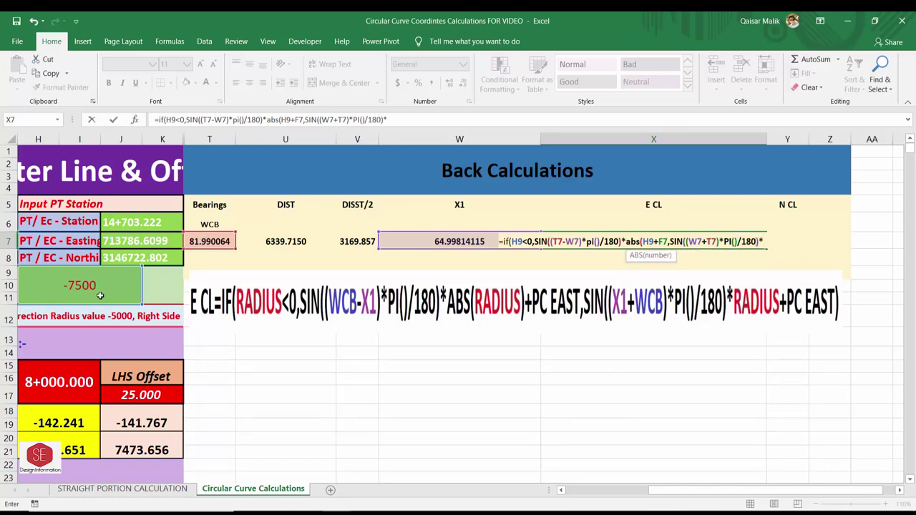
left_click(100, 286)
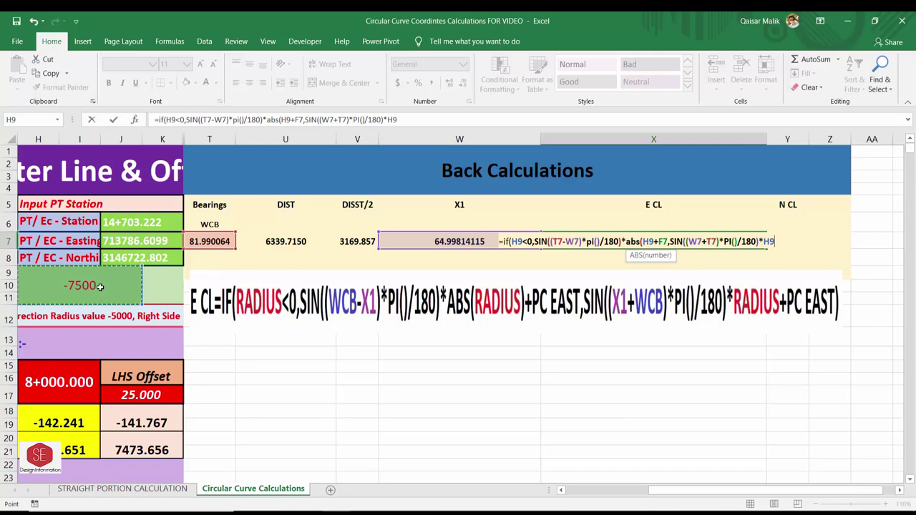
type("+")
left_click_drag(663, 491, 627, 491)
left_click(91, 243)
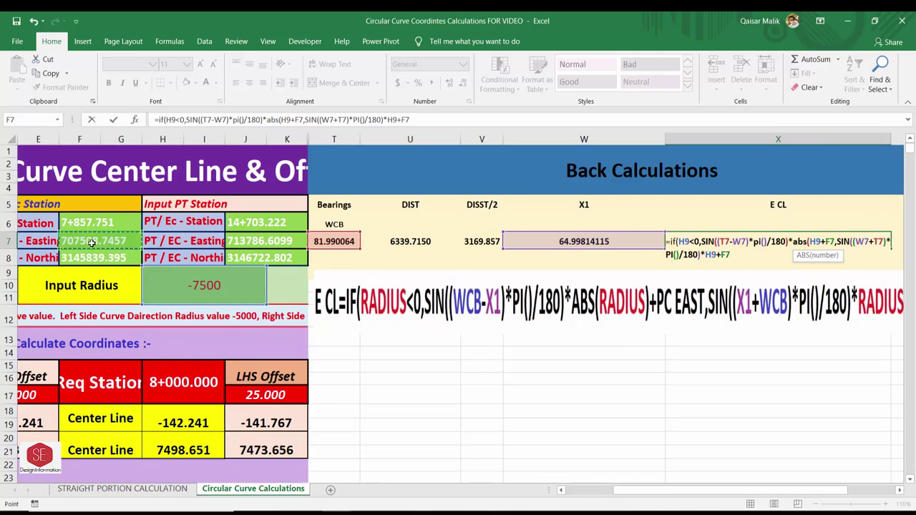
type(")")
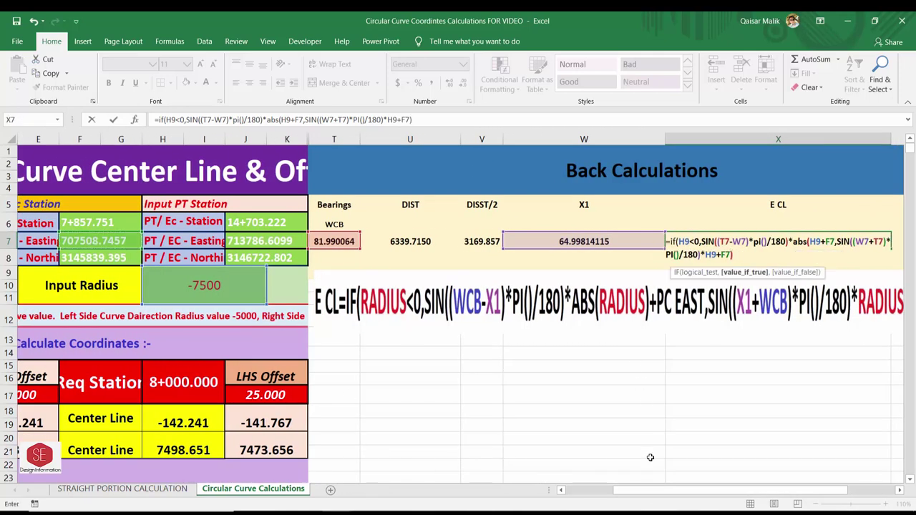
left_click_drag(682, 491, 718, 492)
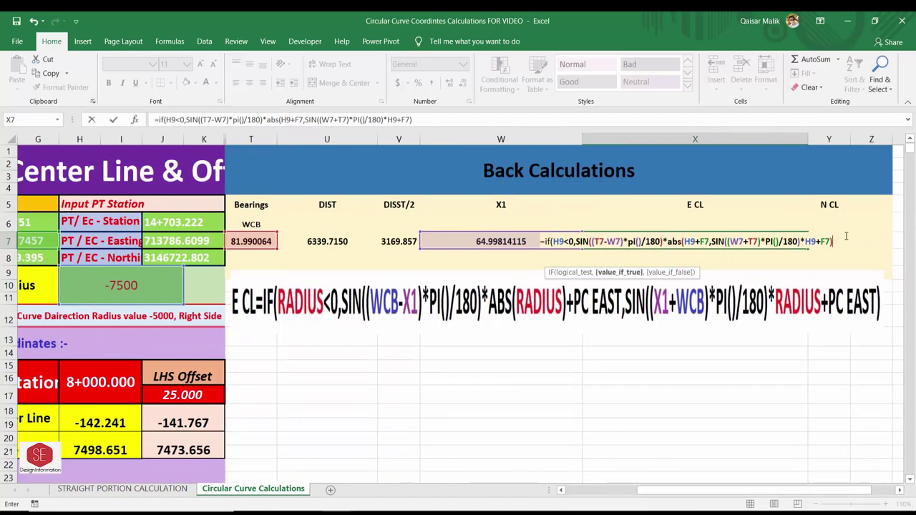
type(")")
key("Return")
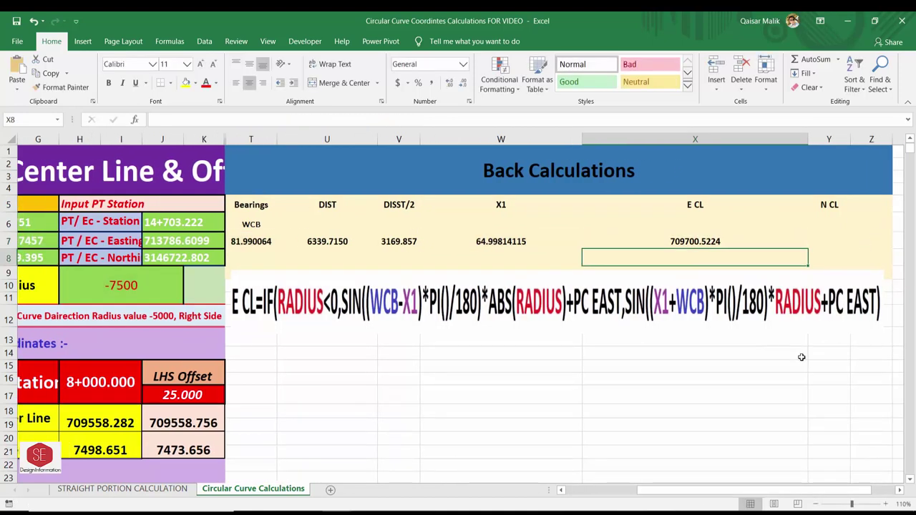
- Recheck the E CL formula, then start Y7 with =IF(H9<0,COS((T7-W7)*PI()/180)*ABS(H9)+F8
left_click(695, 241)
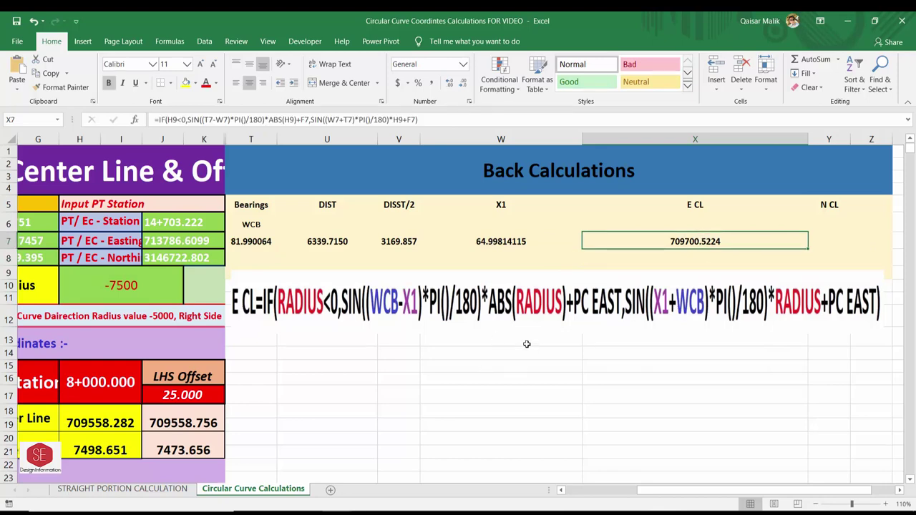
left_click(707, 206)
left_click(691, 244)
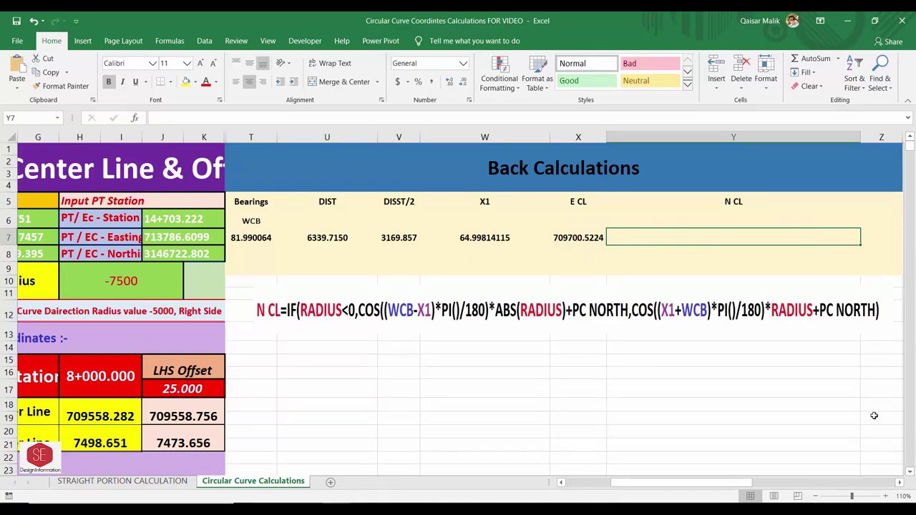
type("=IF")
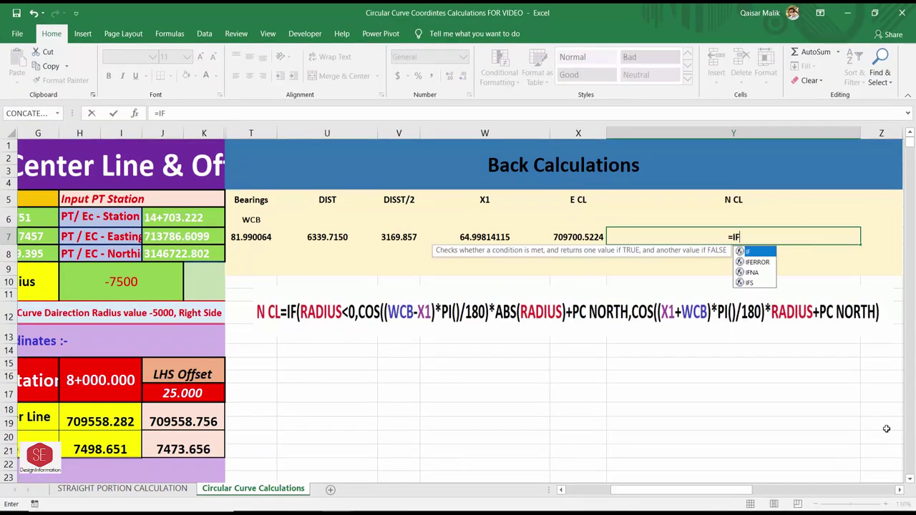
type("(")
left_click(152, 275)
type("<")
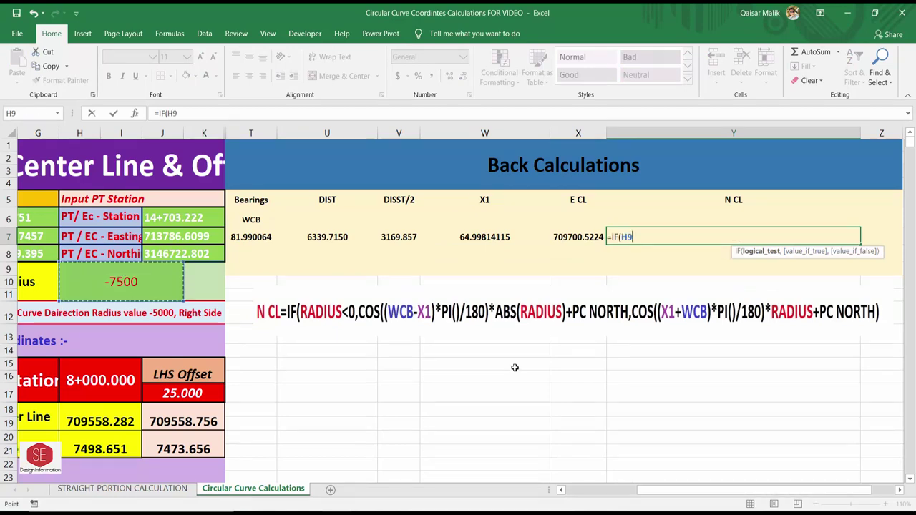
type("0,CO")
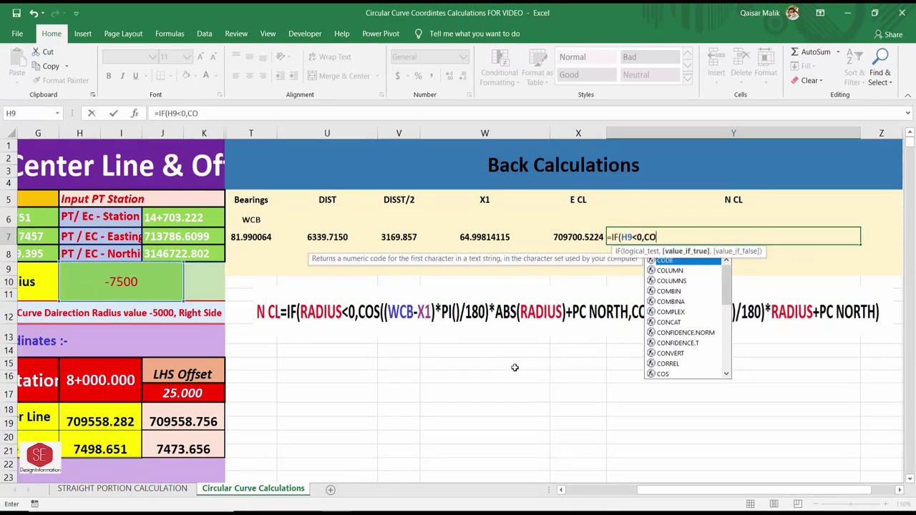
type("S((")
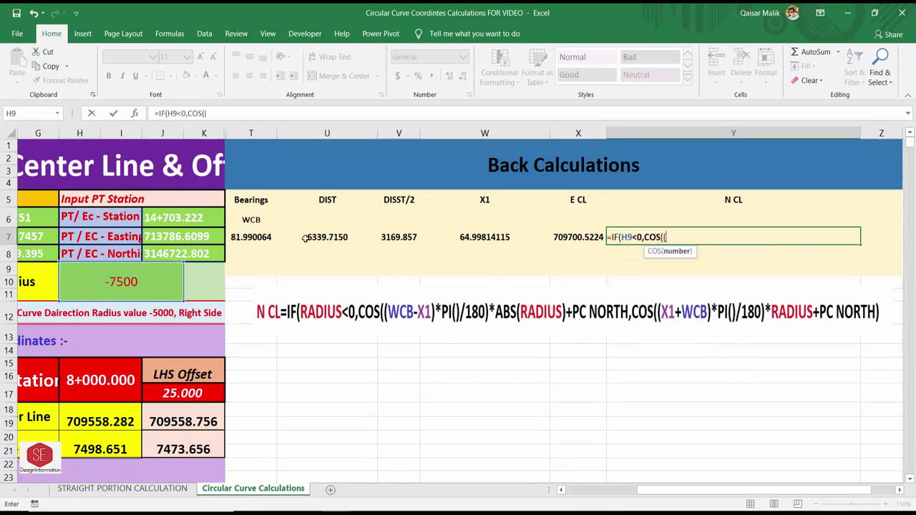
left_click(249, 241)
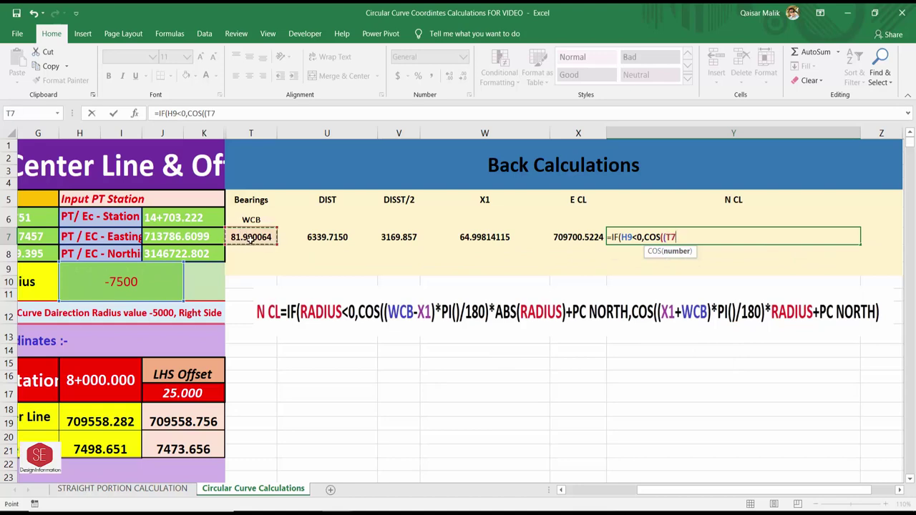
type("-")
left_click(466, 234)
type(")*")
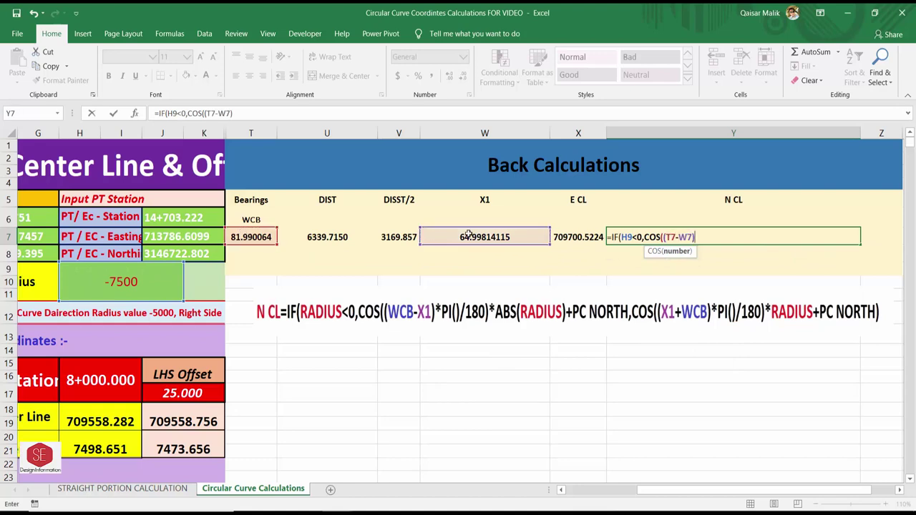
type("PI9")
key("BackSpace")
type("()/180")
type(")")
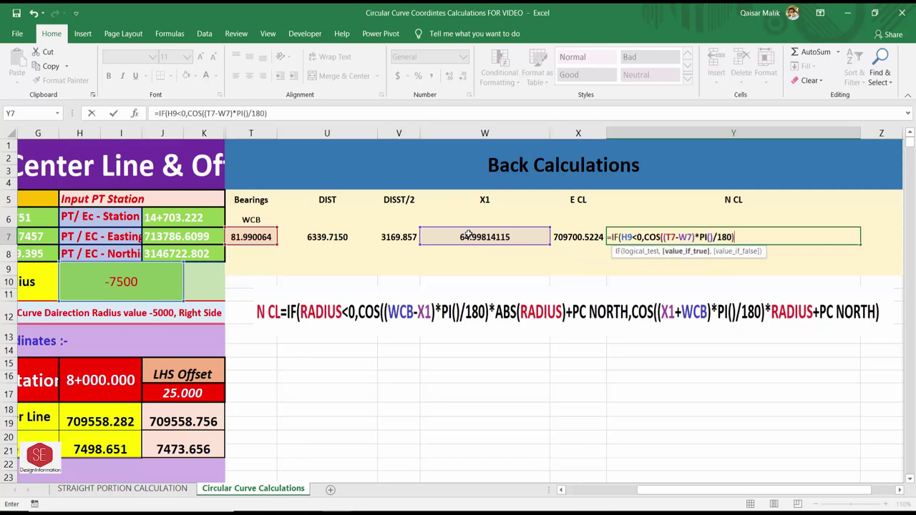
type("*ABS")
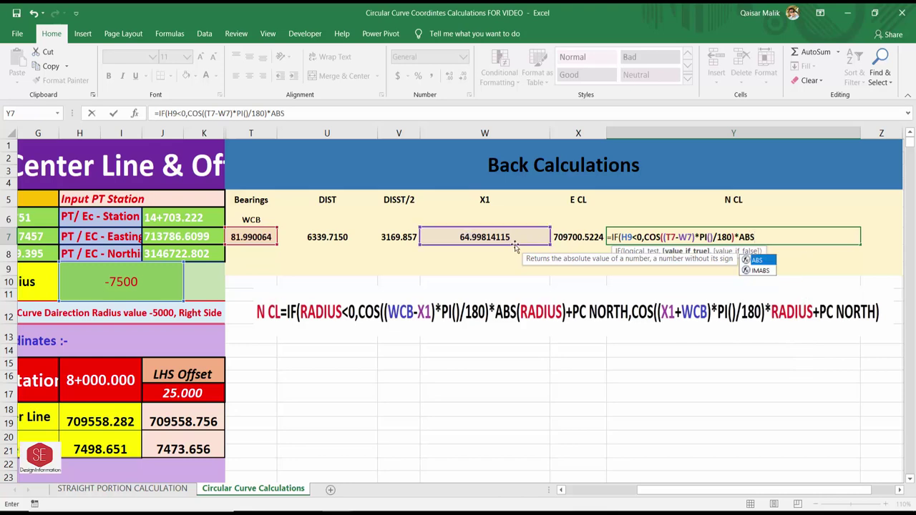
type("(")
left_click(132, 284)
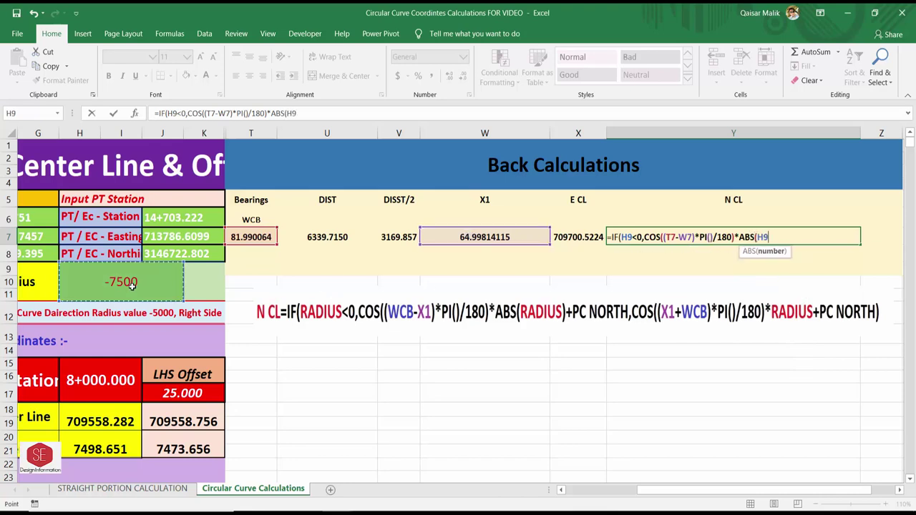
type(")+")
scroll(286, 286, "left", 3)
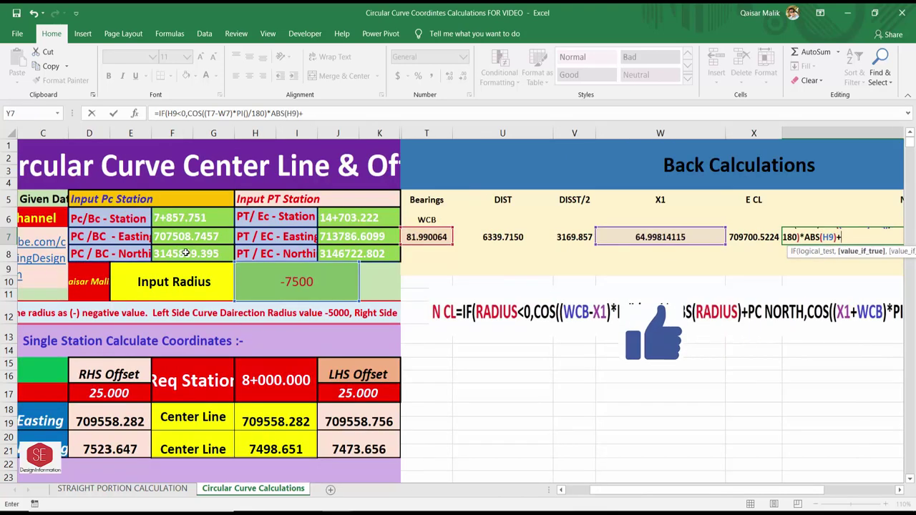
left_click(184, 254)
- Add the branch COS((W7+T7)*PI()/180)*H9+F8 and commit Y7, returning 3153011.99
scroll(686, 466, "right", 5)
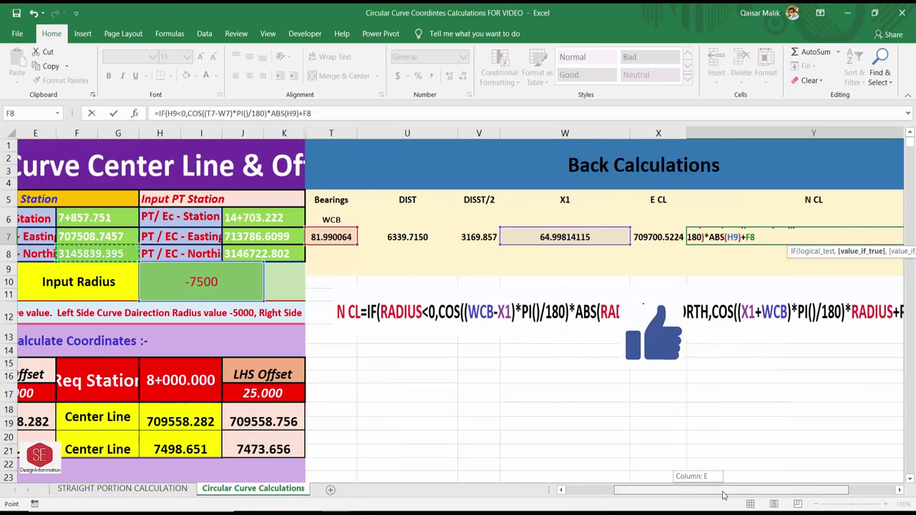
type(",")
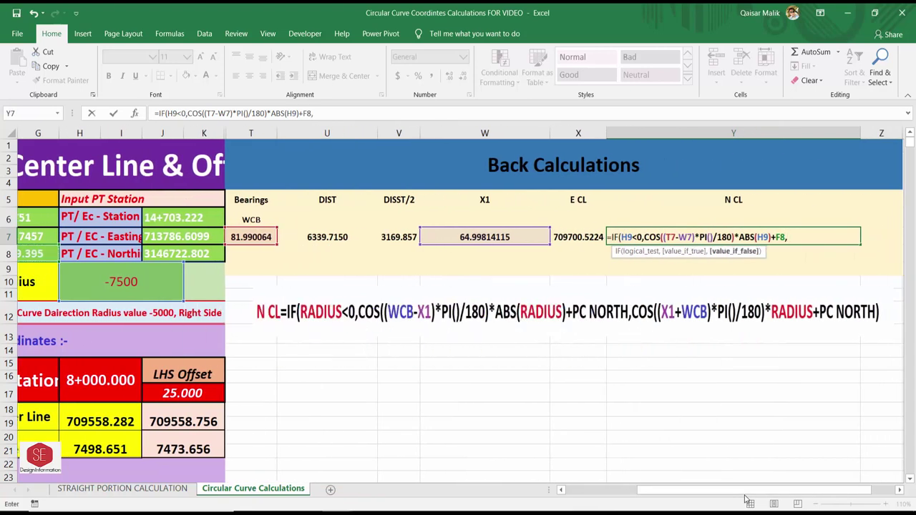
type("COS((")
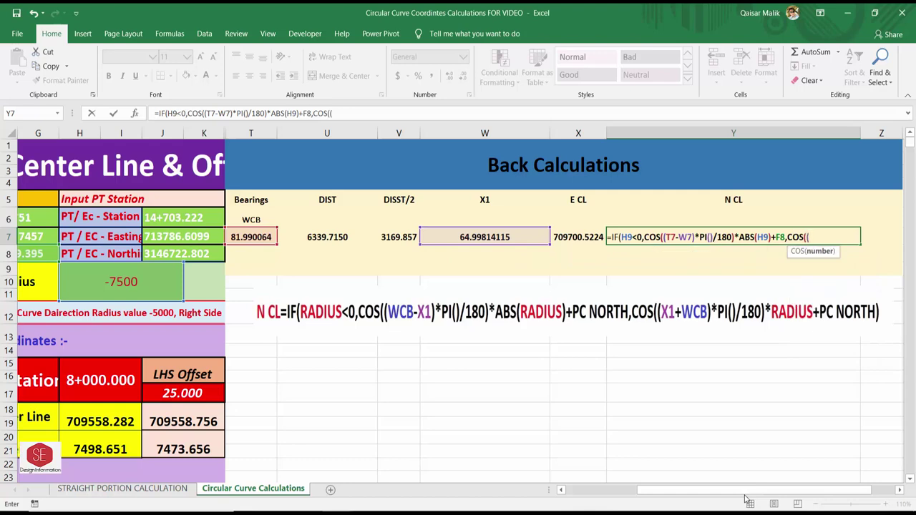
left_click(527, 233)
type("+")
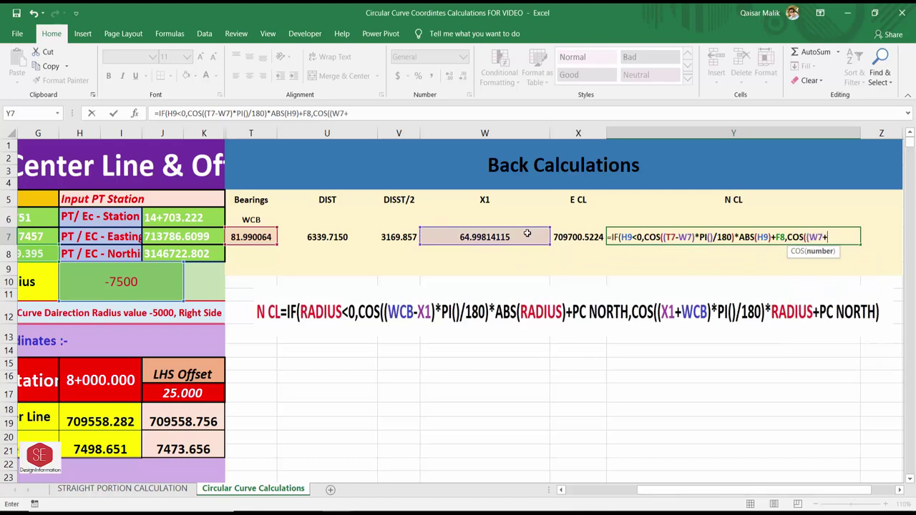
left_click(246, 233)
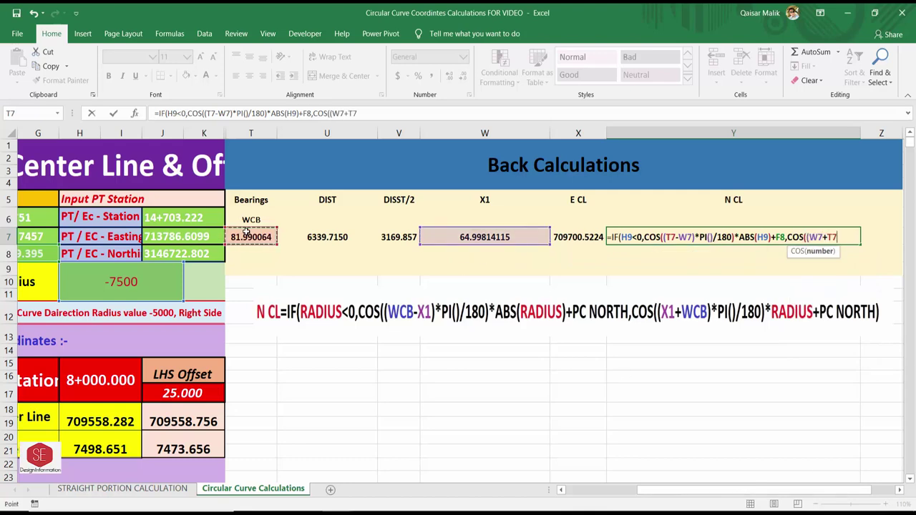
type(")*")
type("PI()")
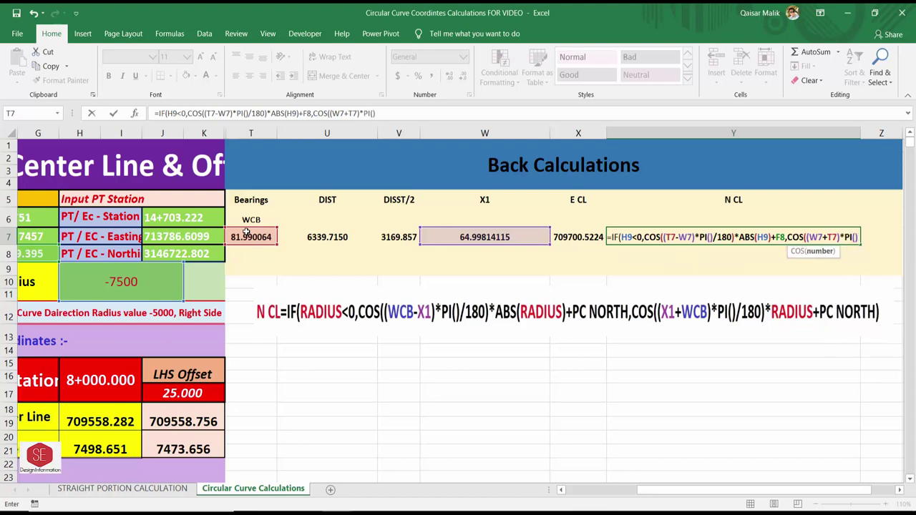
type("/180)*")
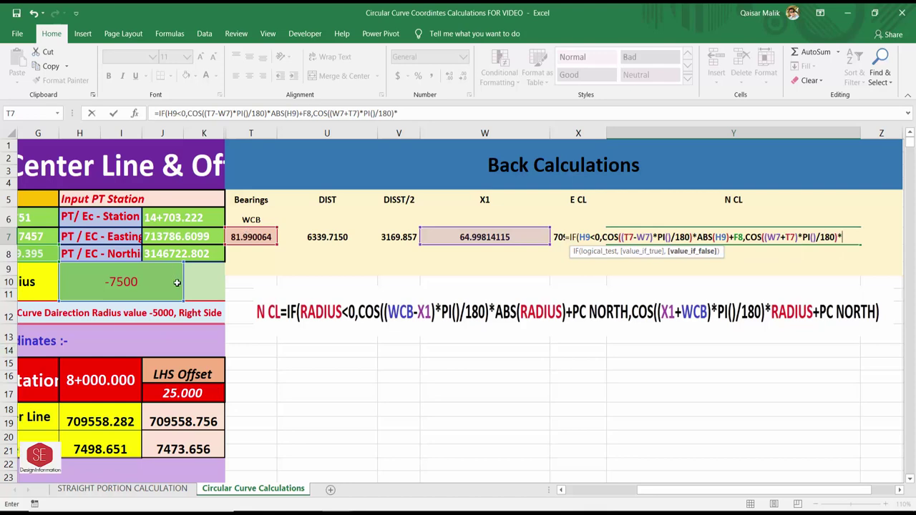
left_click(176, 282)
type("+")
left_click_drag(644, 491, 596, 491)
left_click(188, 252)
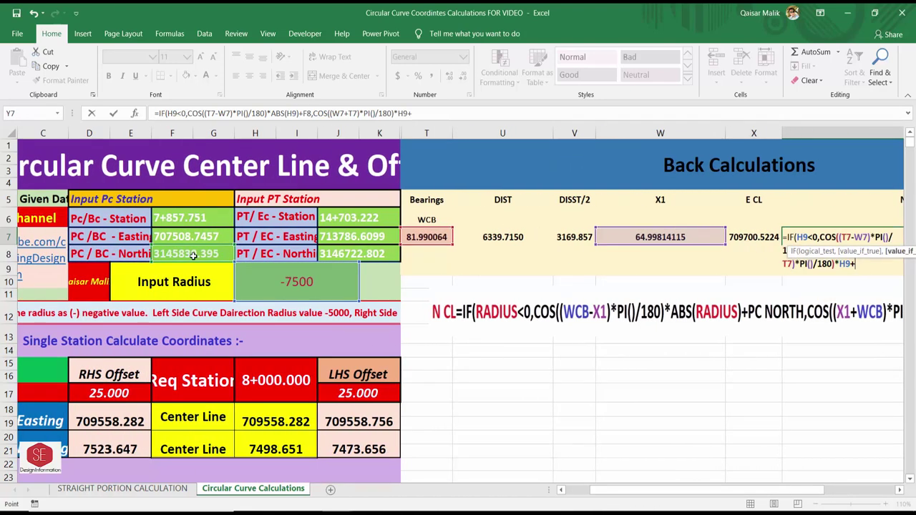
left_click_drag(708, 491, 780, 491)
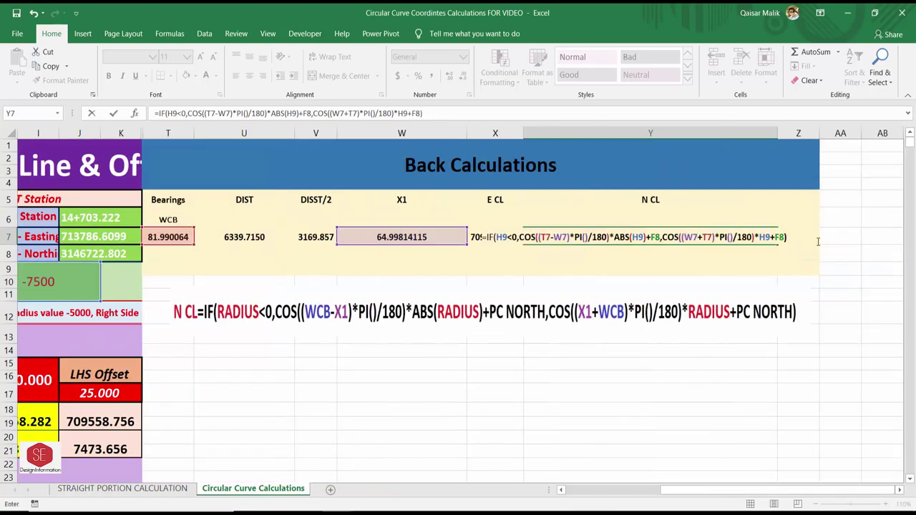
key("Return")
key("Up")
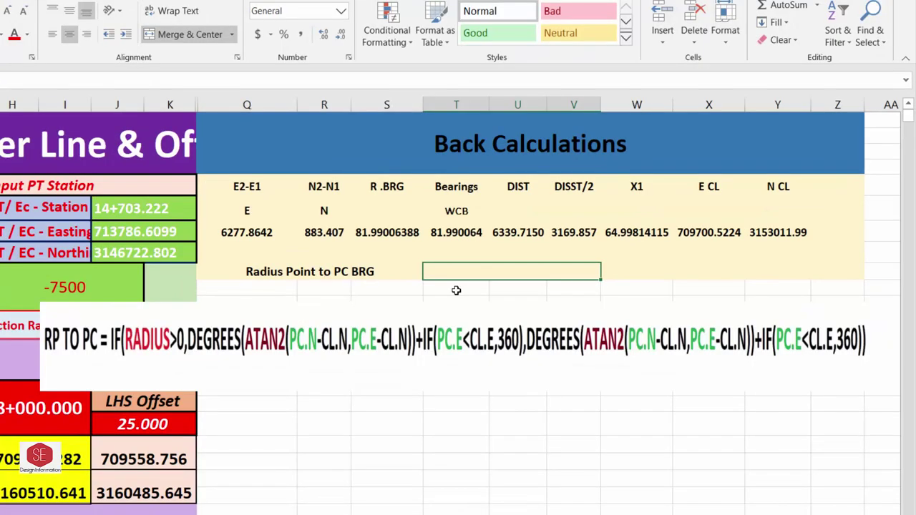
- Start T9 with =IF(H9>0,DEGREES(ATAN2(F8-Y7,F7-X7)) for the positive-radius case
type("=IF(")
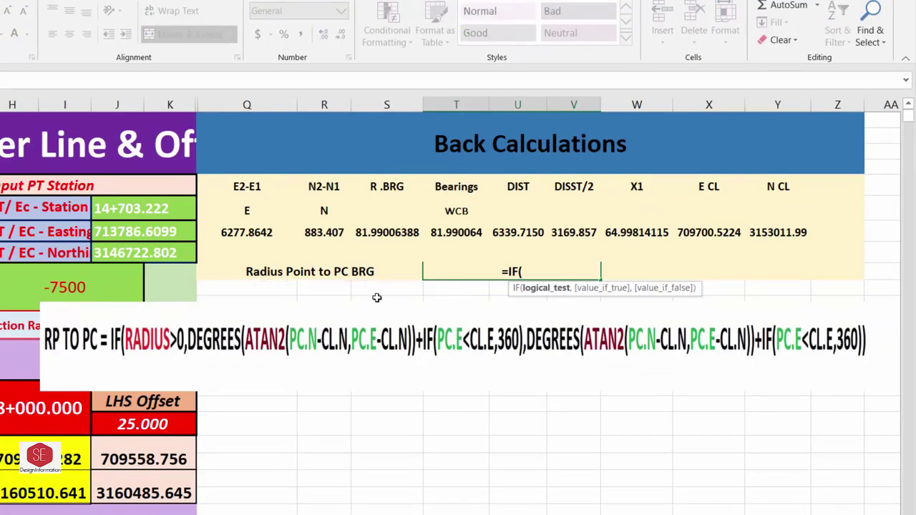
left_click(64, 284)
type(">0")
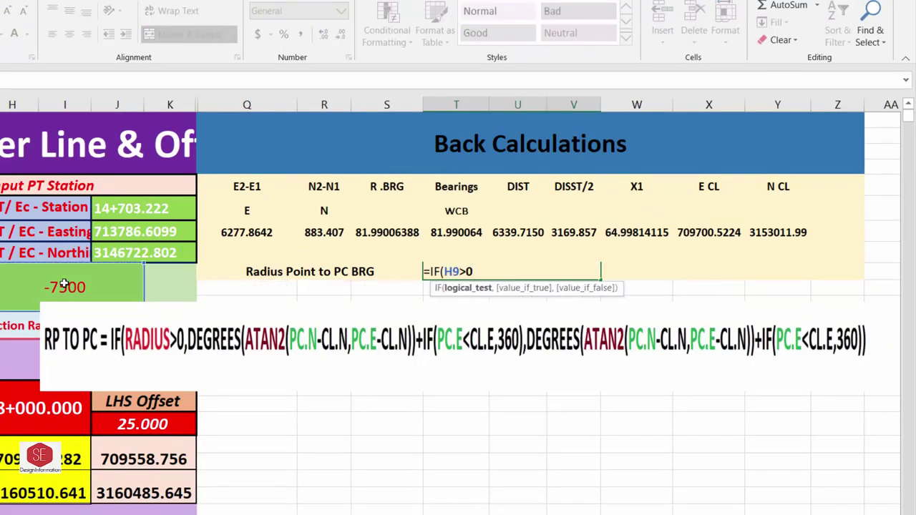
type(",DEGR")
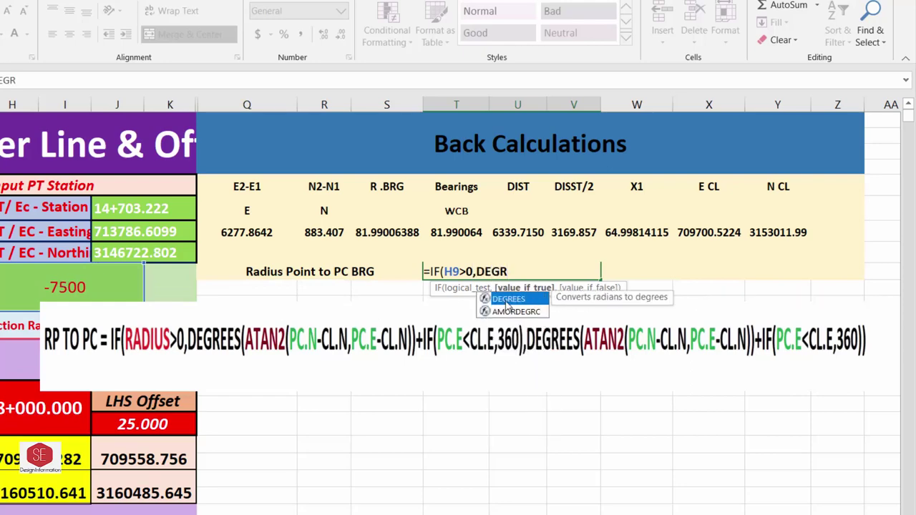
double_click(508, 300)
type("AT")
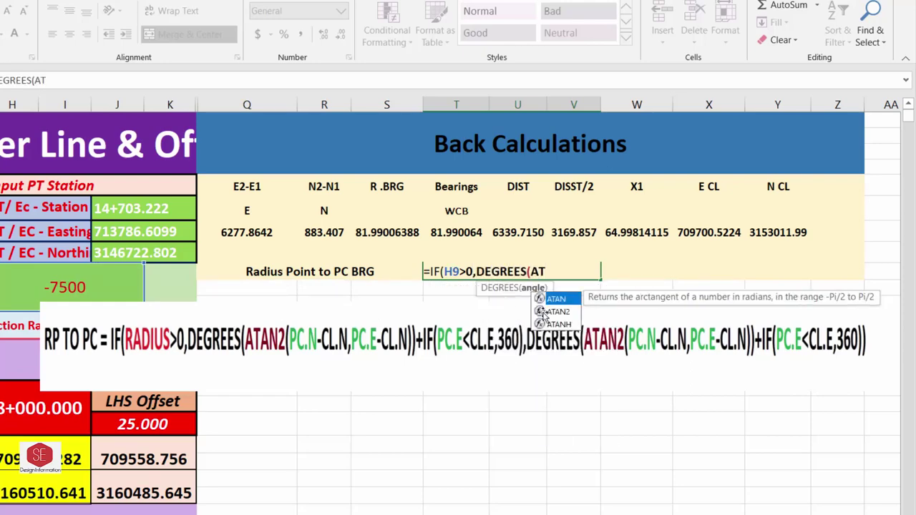
double_click(556, 312)
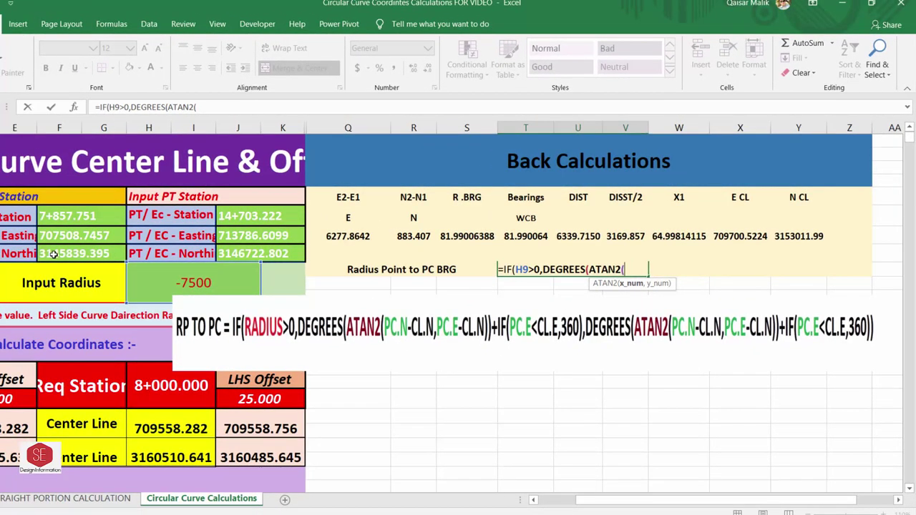
left_click(53, 254)
type("-")
left_click(788, 236)
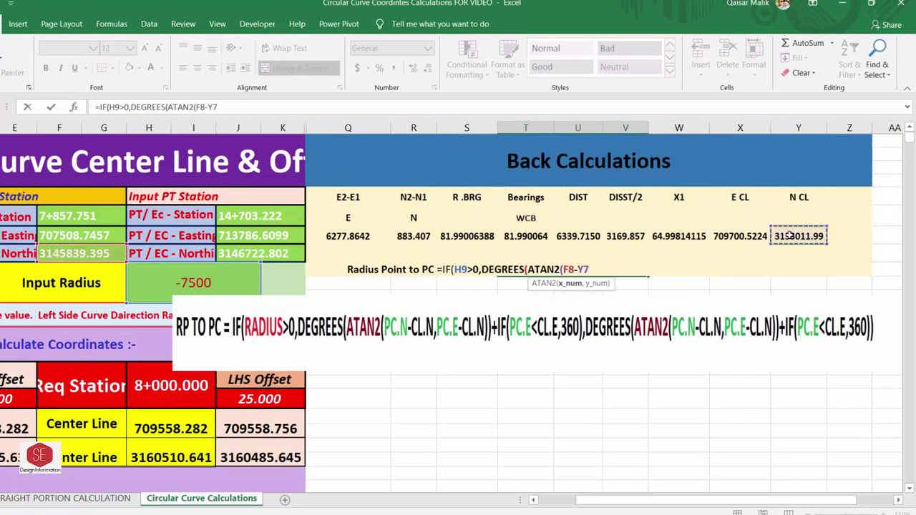
type(",")
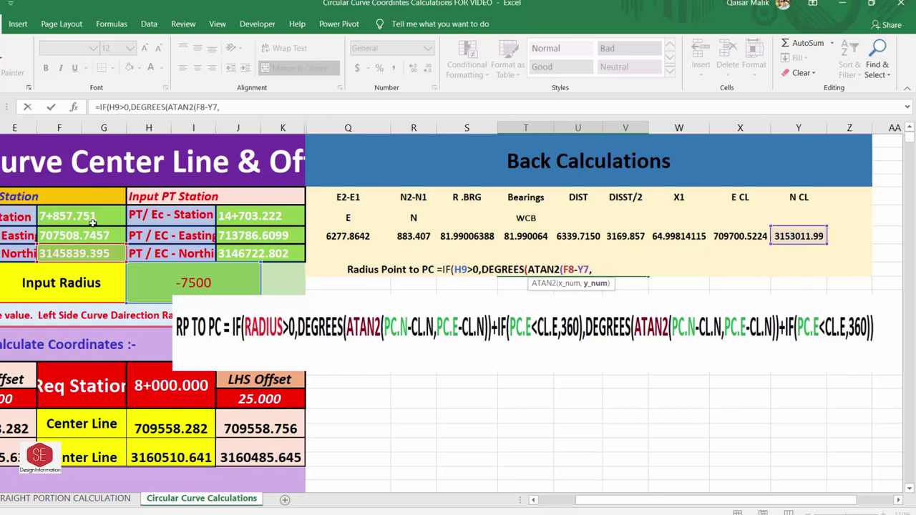
left_click(74, 235)
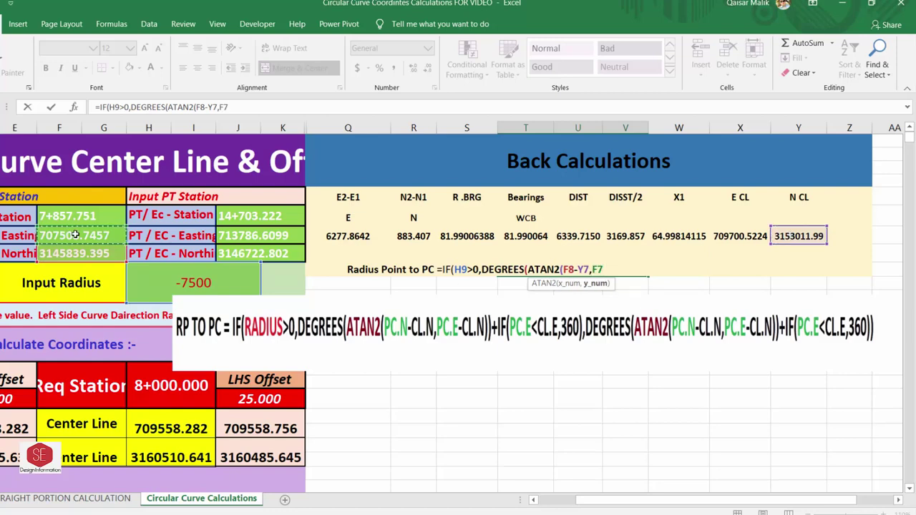
type("-")
left_click(724, 237)
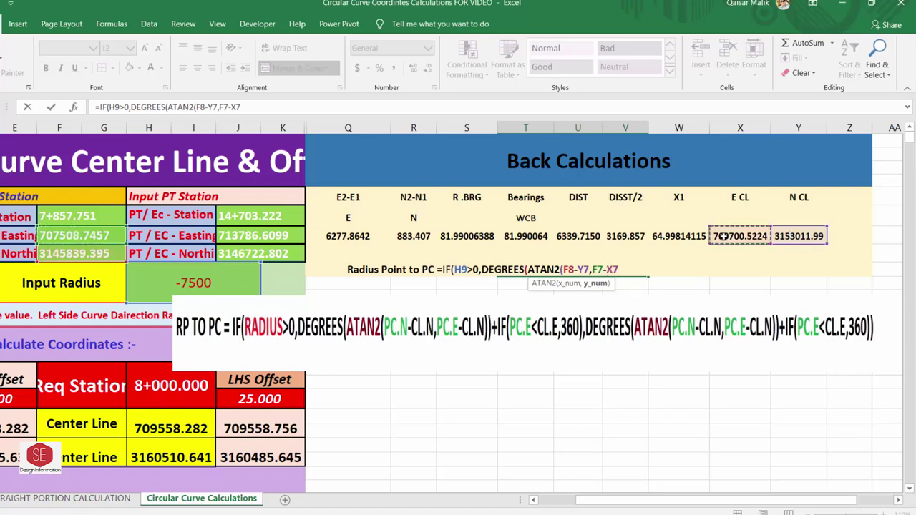
type("))")
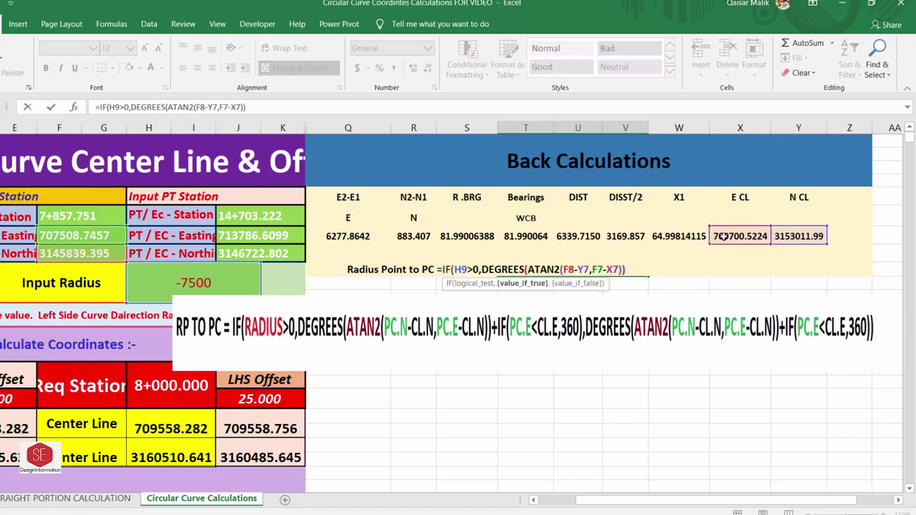
type(",")
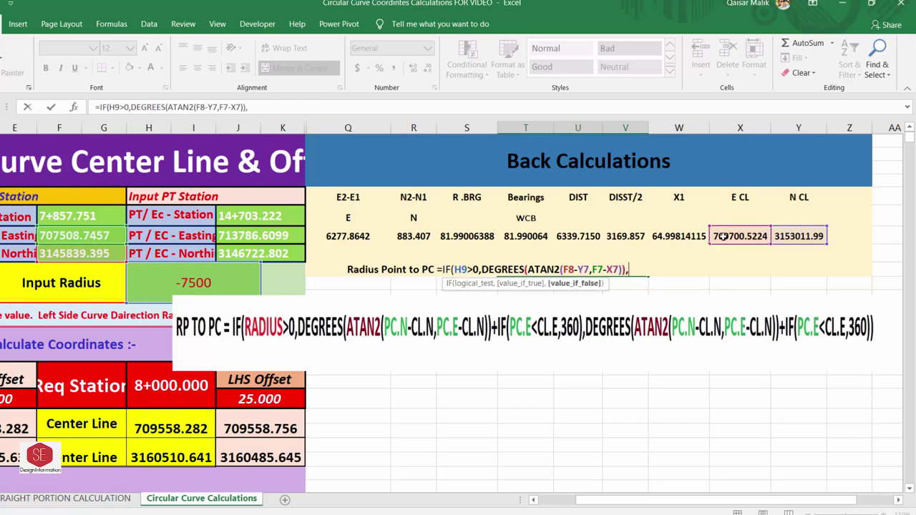
key("BackSpace")
- Add +IF(F7<X7,360) to the first branch of the bearing formula
type("+IF")
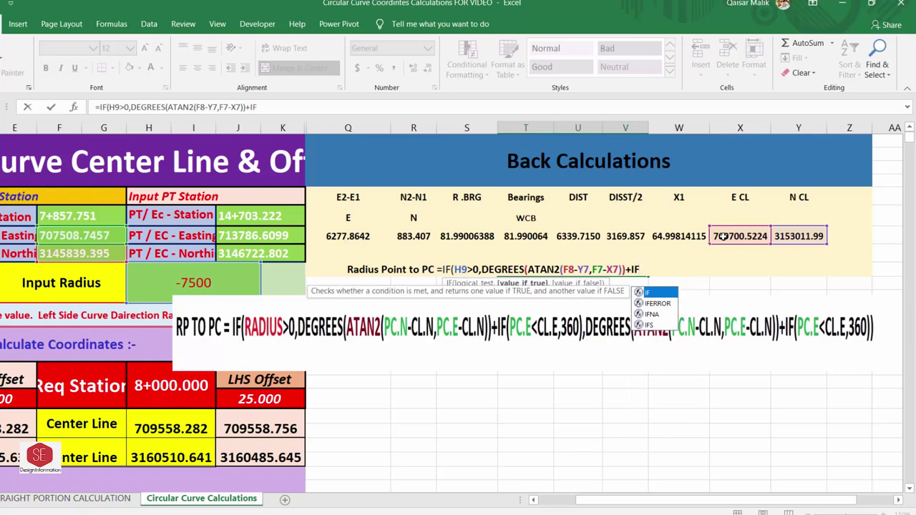
type("(")
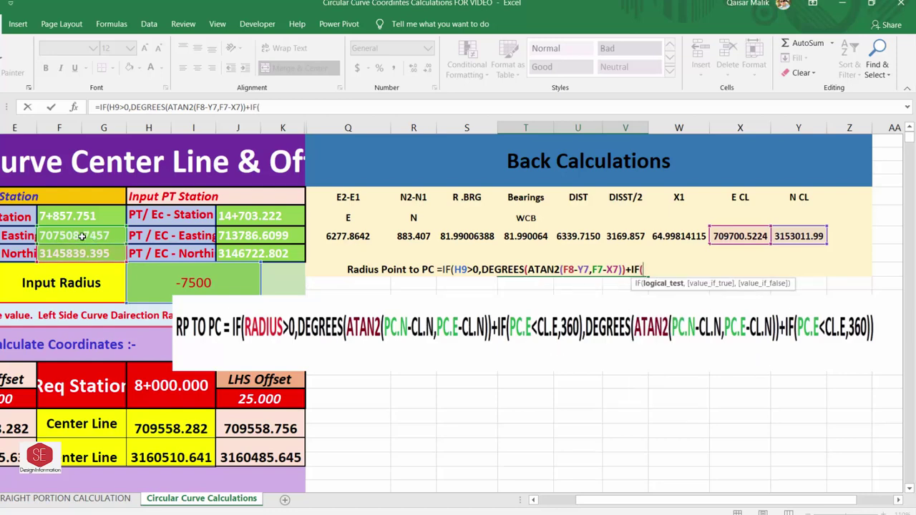
left_click(82, 236)
type("<")
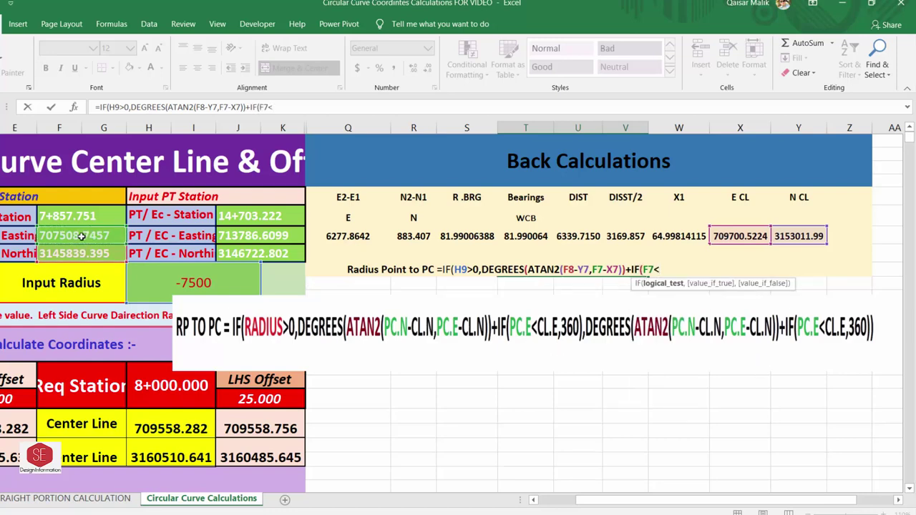
left_click(739, 234)
type(",")
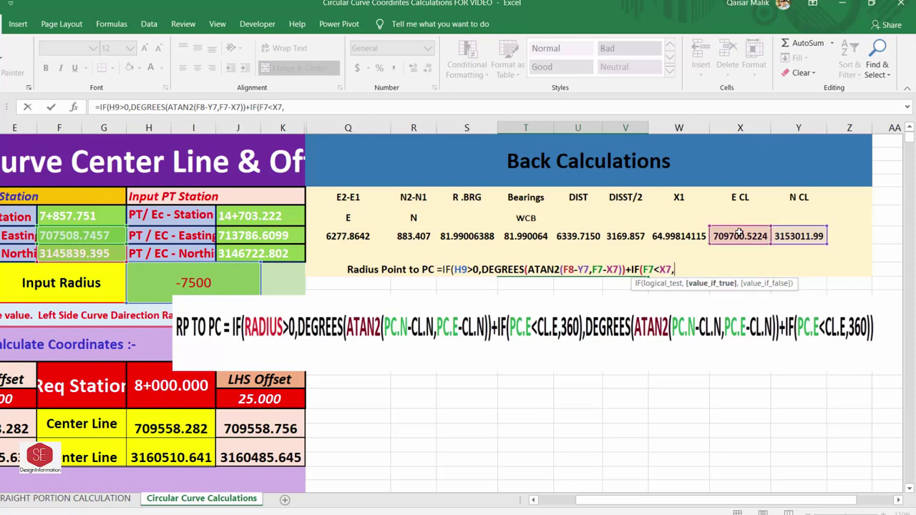
type("360)")
type(",")
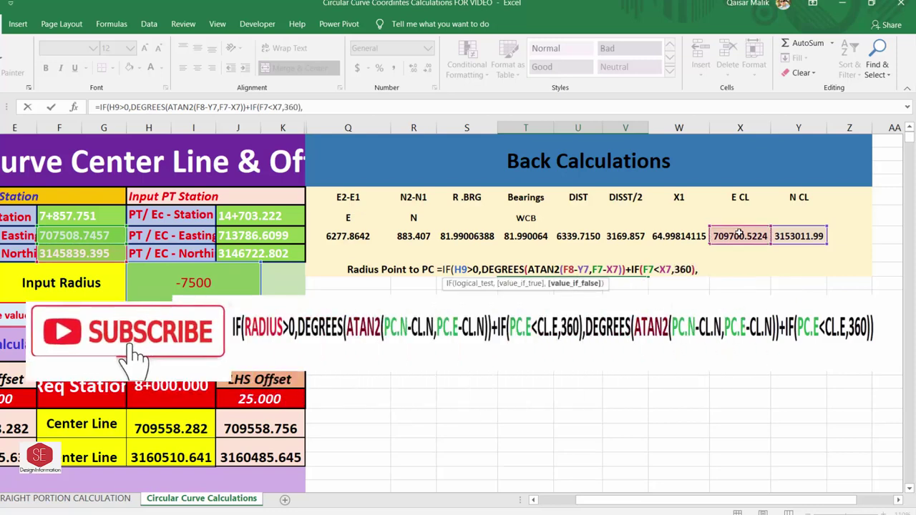
type("DEG")
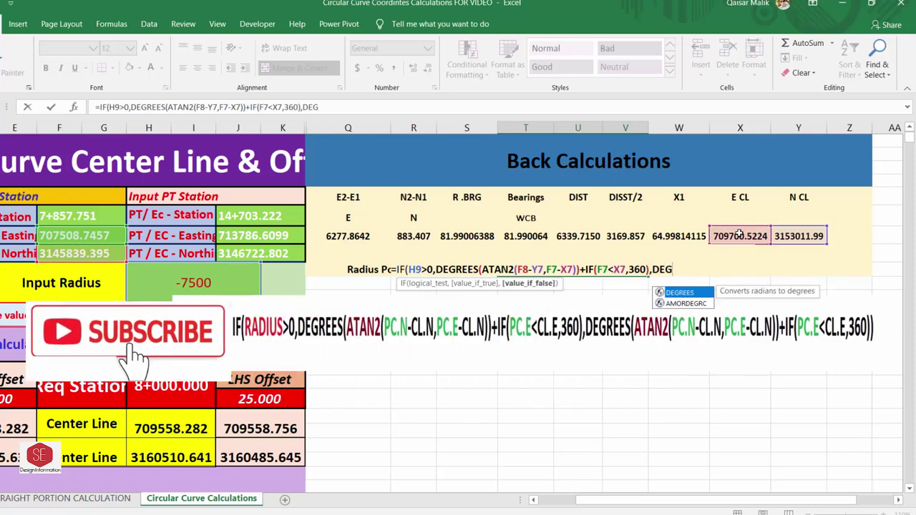
- Enter the second branch DEGREES(ATAN2(F8-Y7,F7-X7))+IF(F7<X7,360) and close the formula
double_click(698, 294)
type("AT")
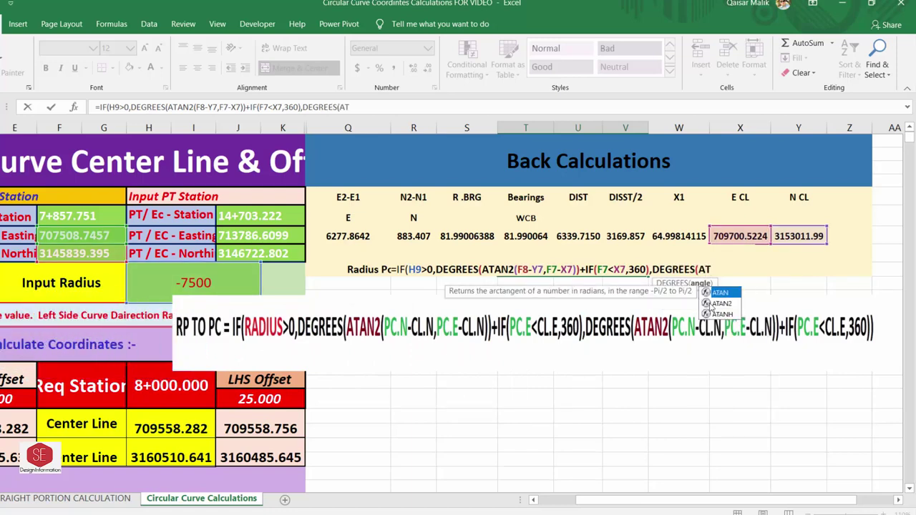
double_click(723, 303)
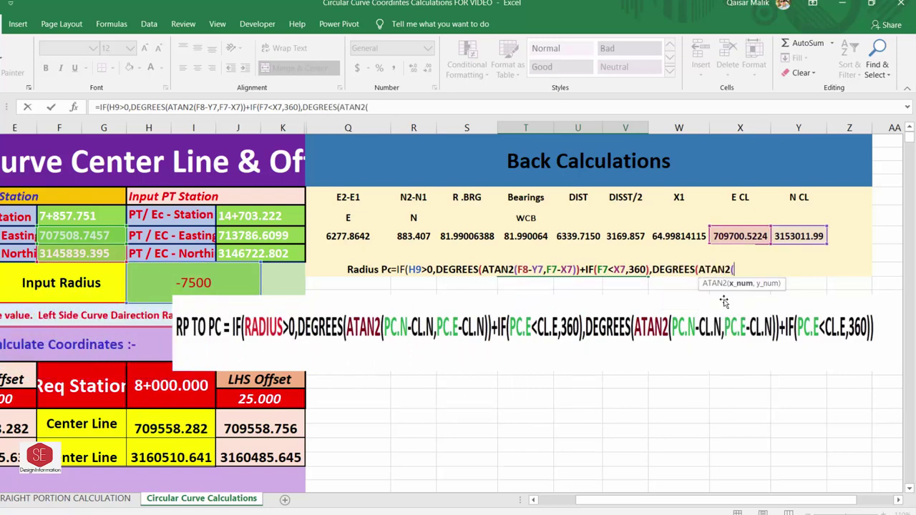
left_click(74, 252)
type("-")
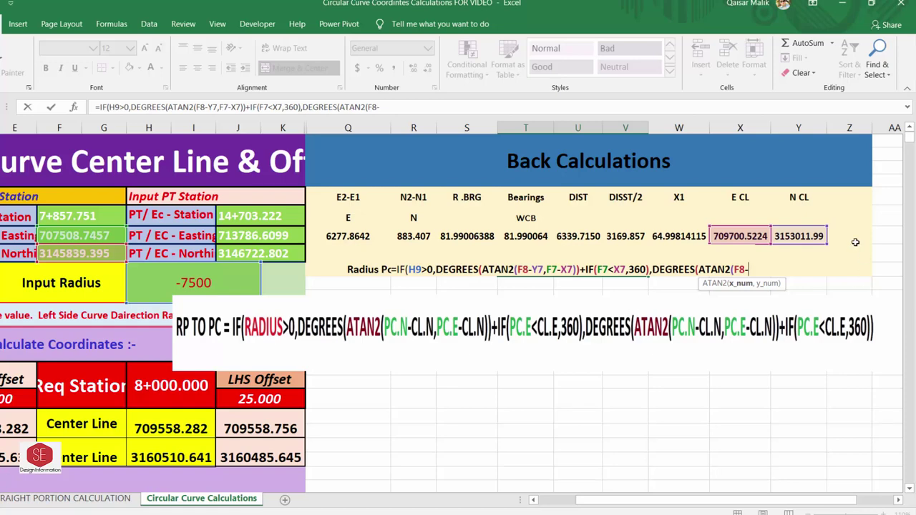
left_click(807, 236)
type(",")
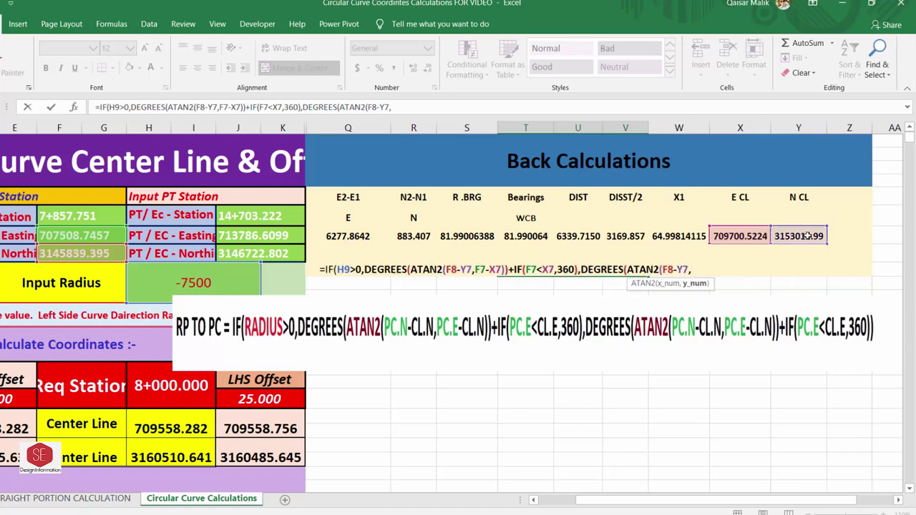
left_click(108, 237)
type("-")
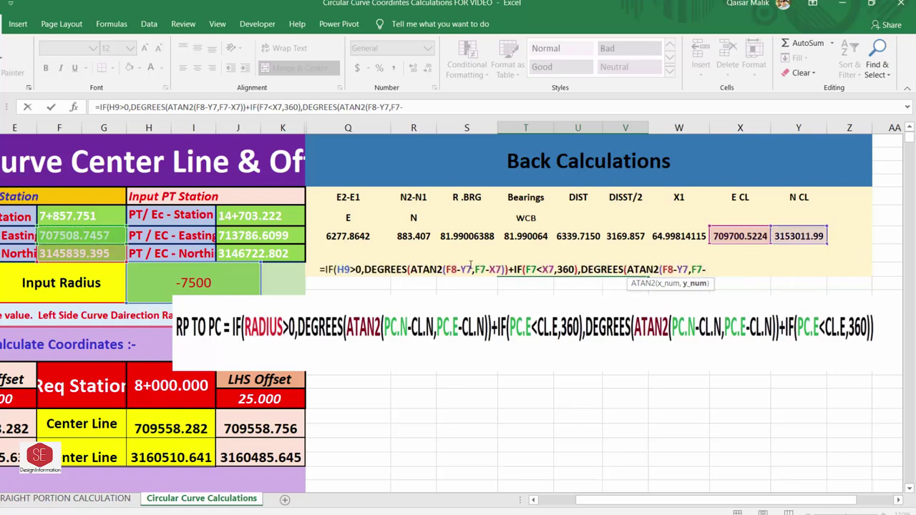
left_click(731, 235)
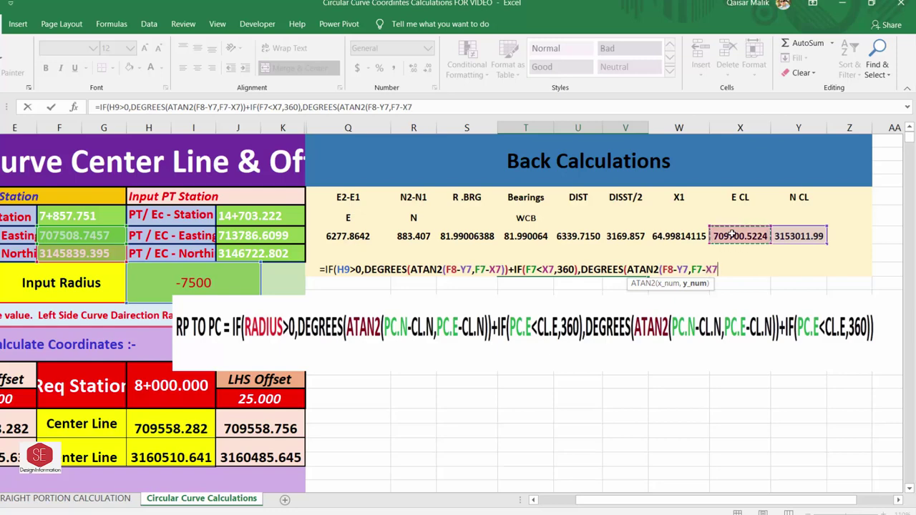
type("))+I")
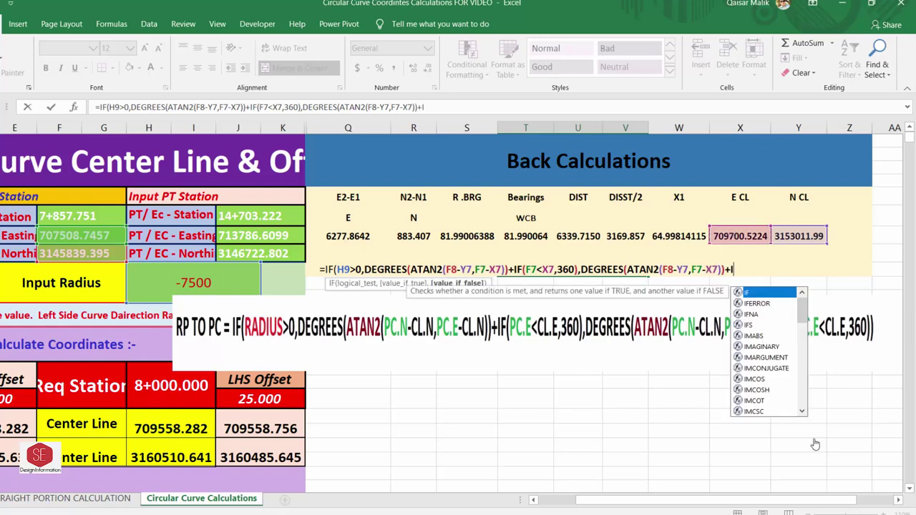
type("F(")
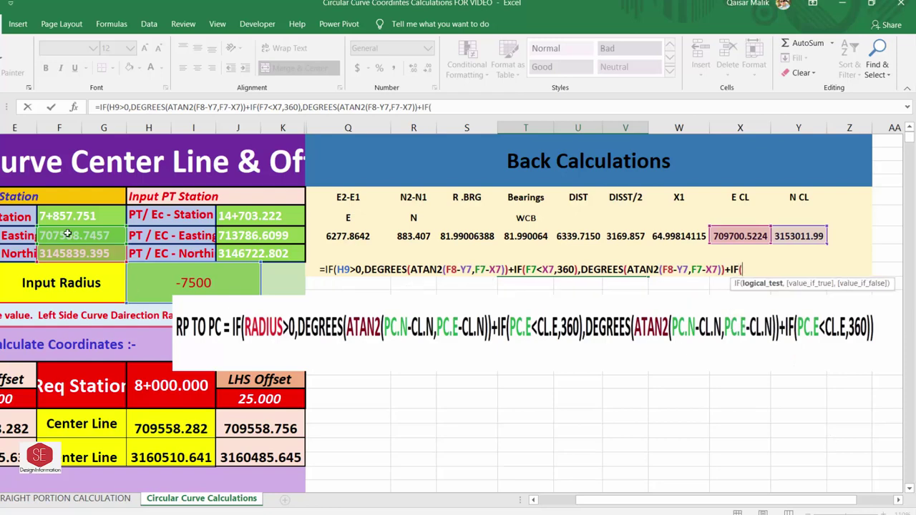
left_click(67, 234)
type("<")
left_click(747, 235)
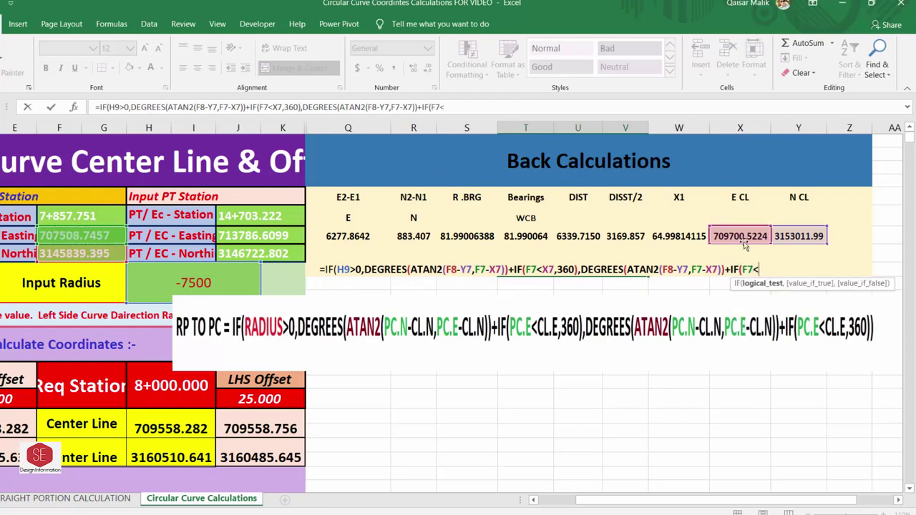
type("X7,360")
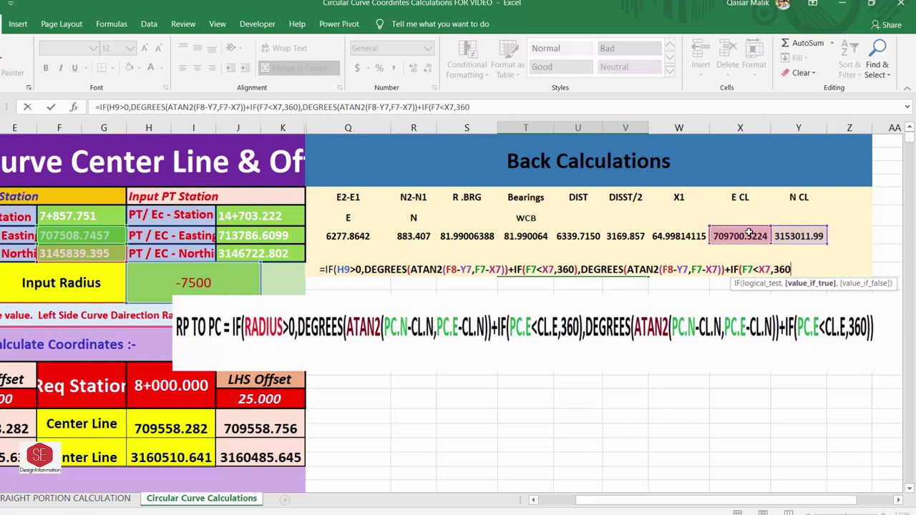
type("))")
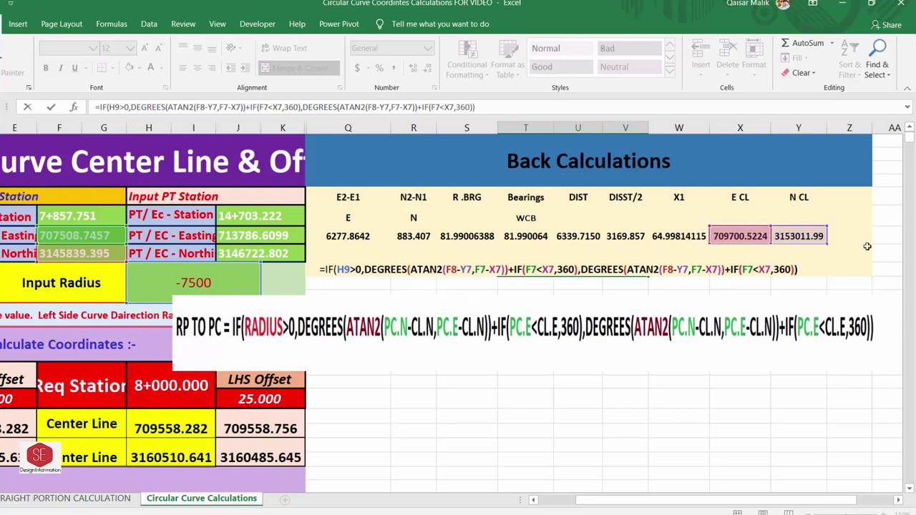
- Commit the bearing formula (196.992) and make the E CL and N CL values red
key("Return")
left_click(558, 274)
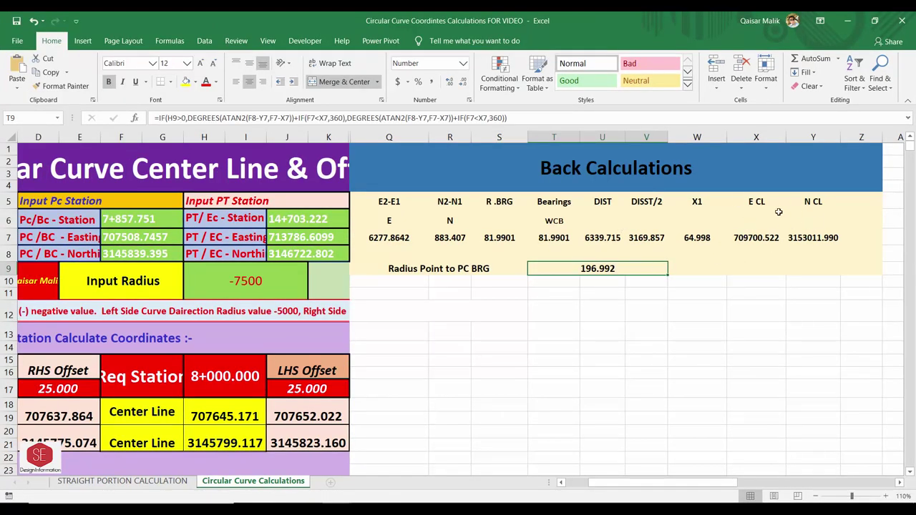
left_click_drag(743, 242, 813, 238)
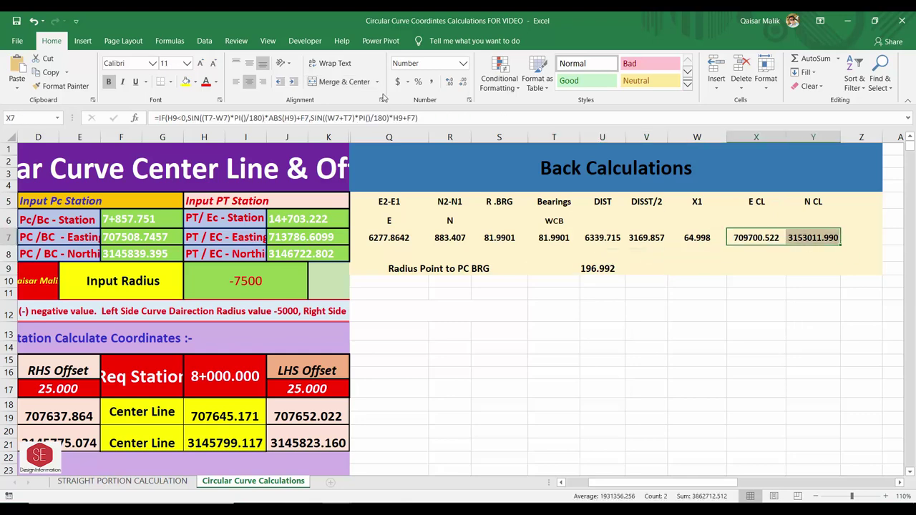
left_click(206, 82)
- Make the bearing value in T9 blue
left_click(601, 268)
left_click(216, 81)
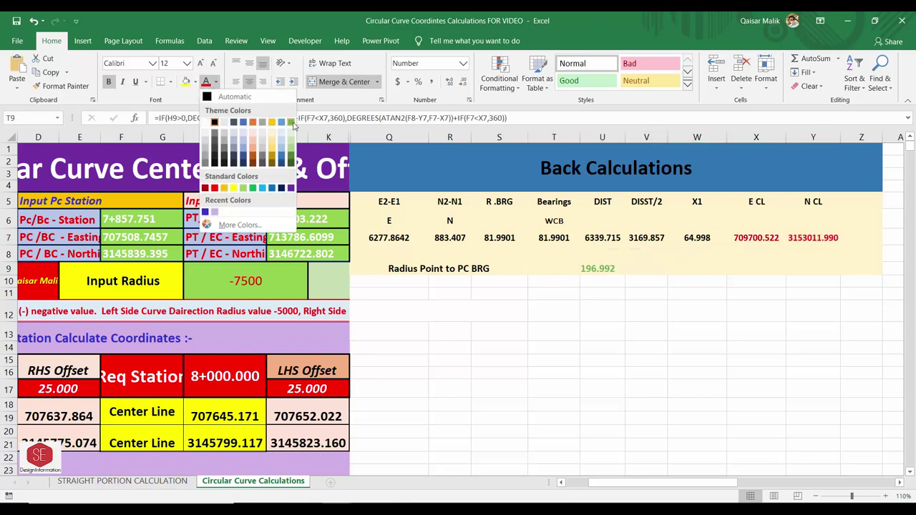
left_click(206, 212)
left_click(602, 332)
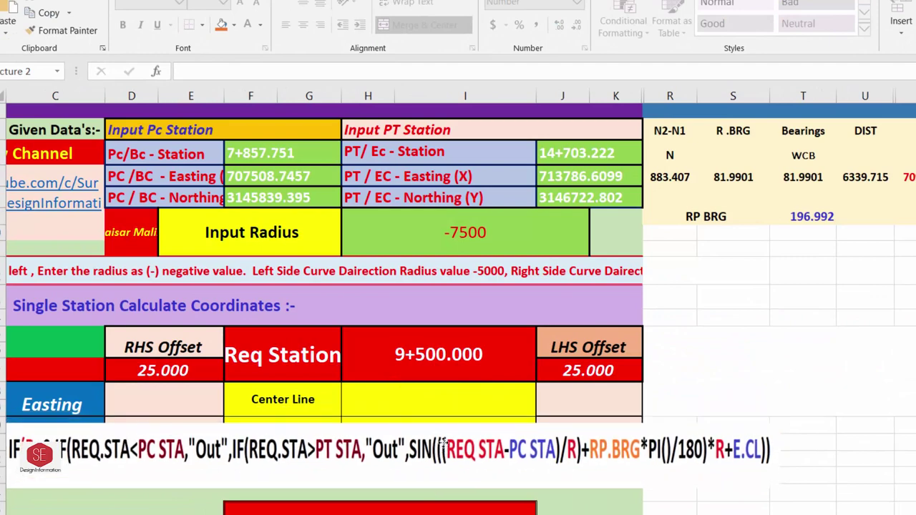
- In H18, start =IF(H9>0, returning "OUT OF STATION" when H15 is below F6 or above J6
left_click(431, 392)
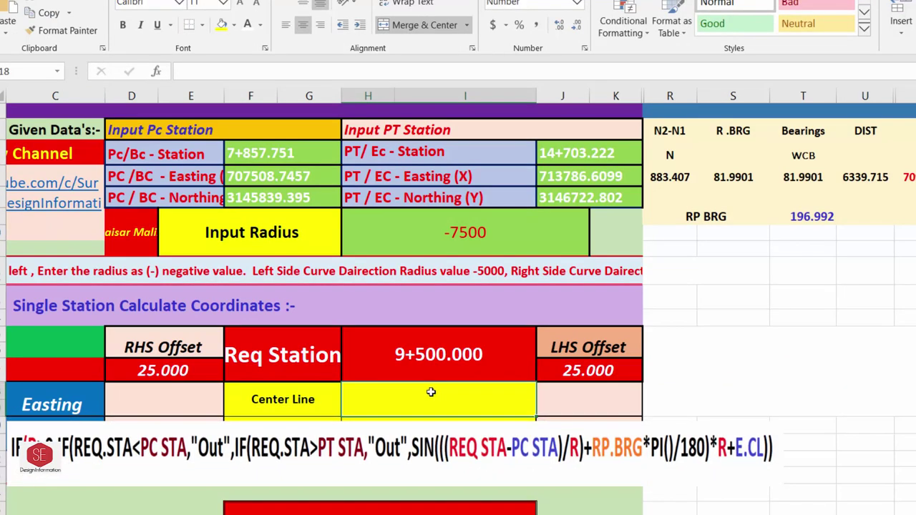
type("=")
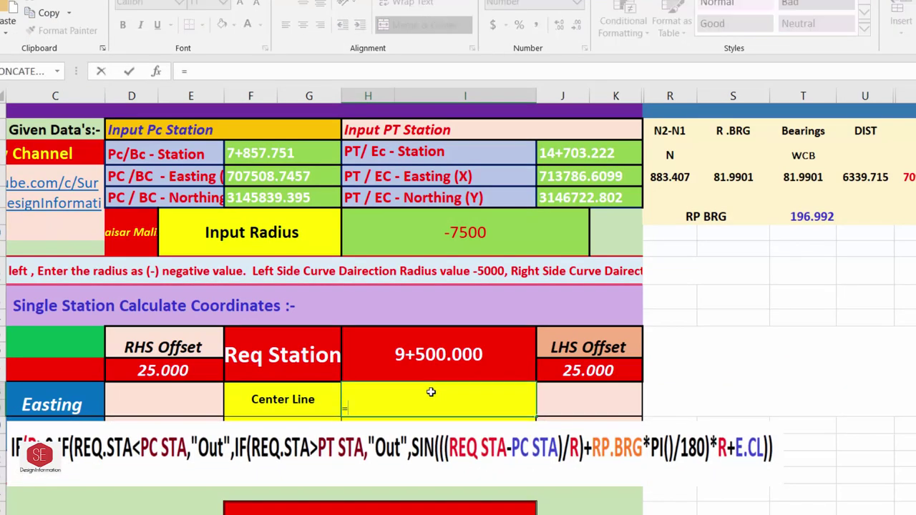
type("IF")
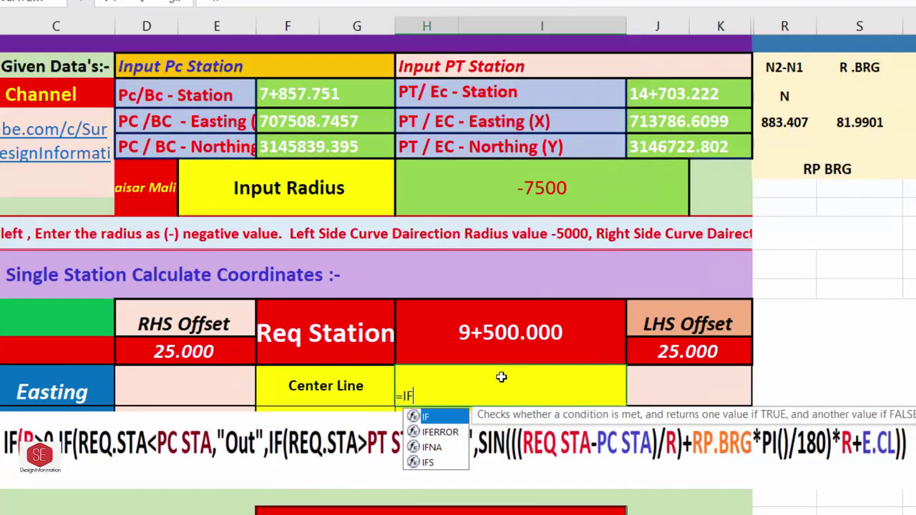
type("(")
left_click(458, 231)
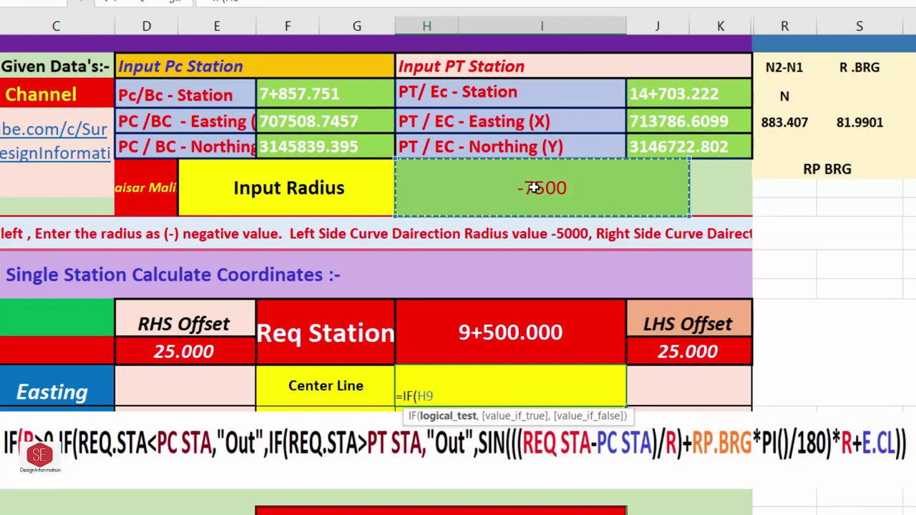
type(">")
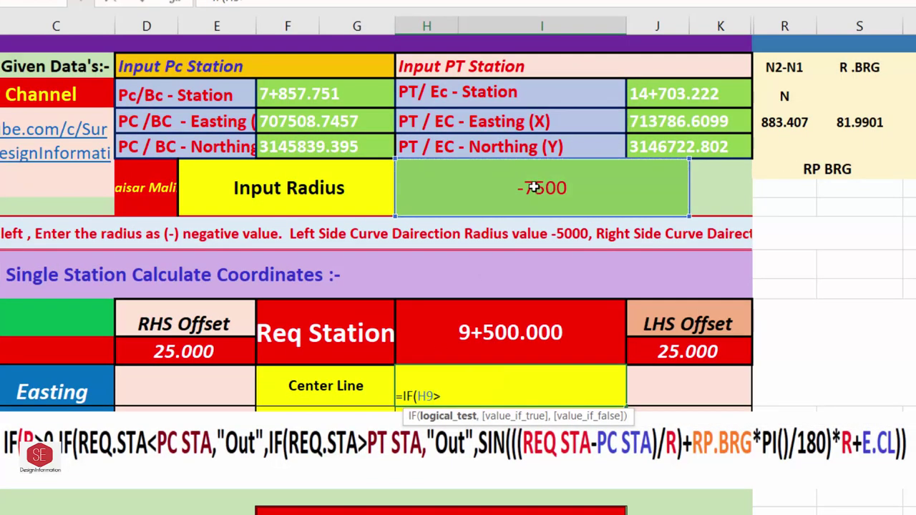
type("0,IF(")
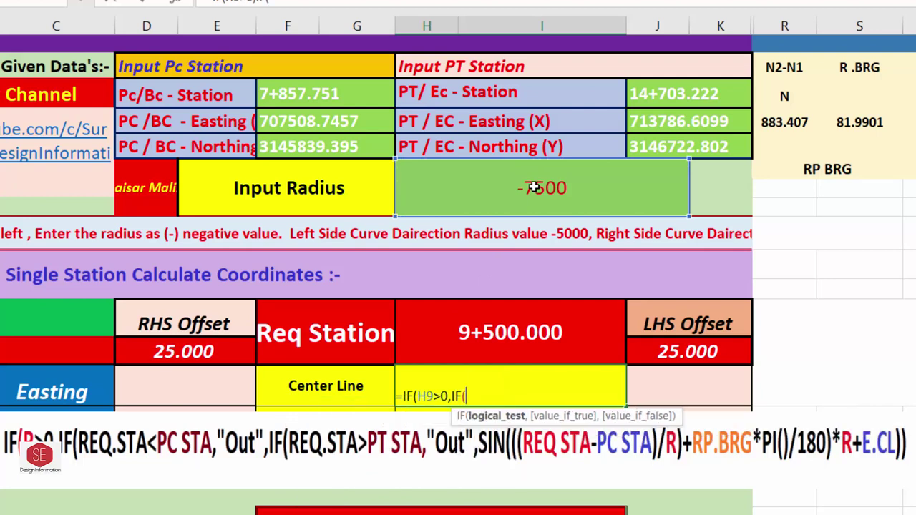
left_click(507, 328)
type("<")
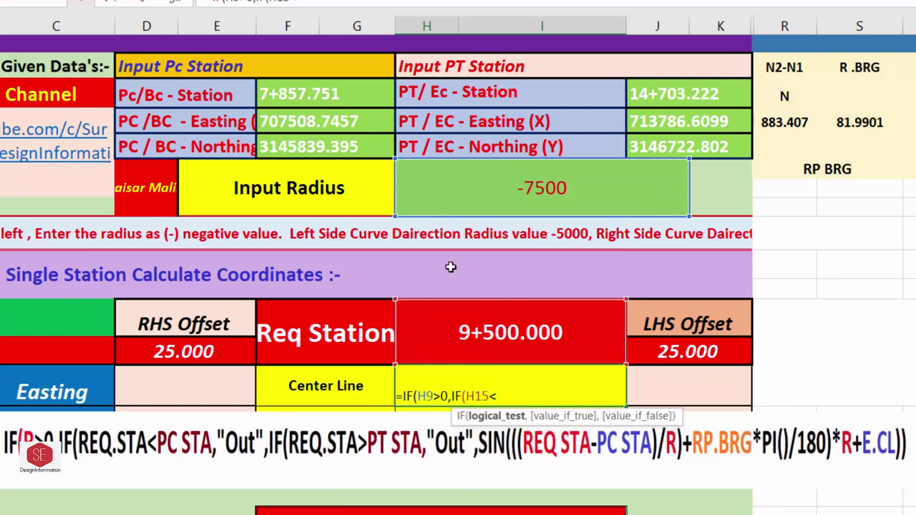
left_click(320, 93)
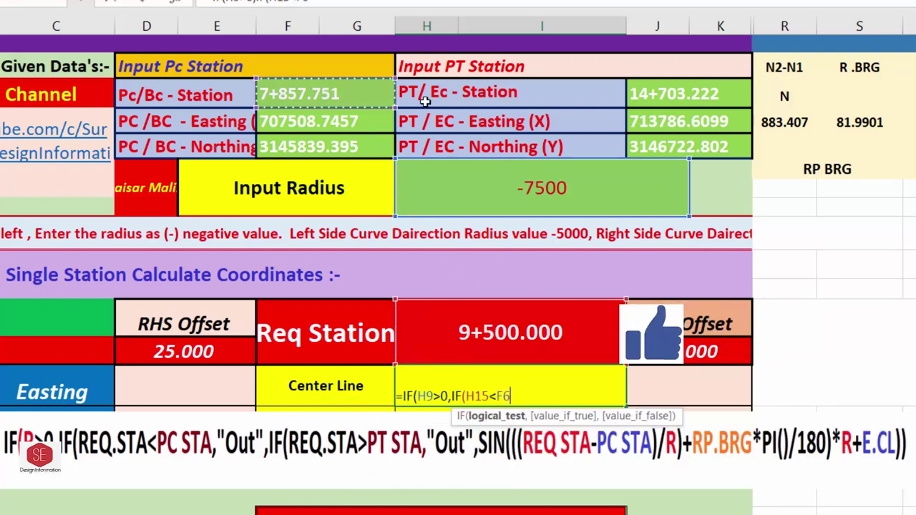
type(",\"OUT ")
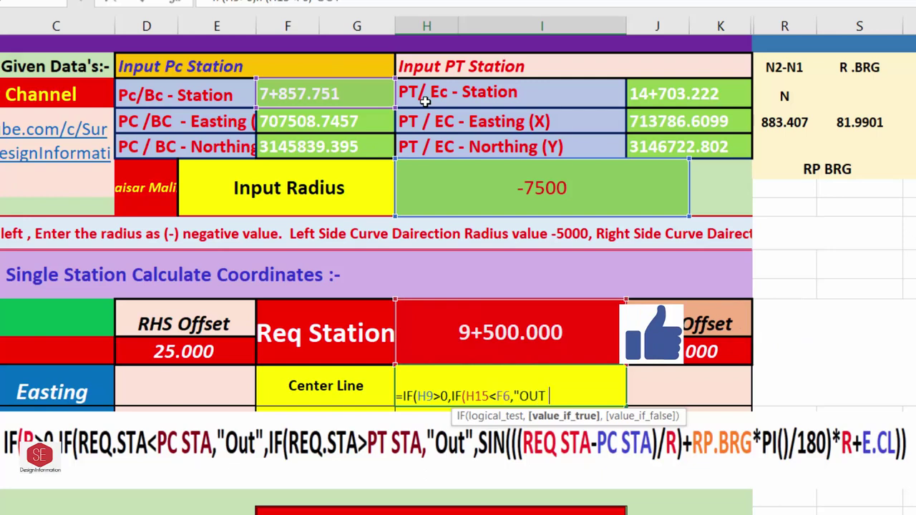
type("OF STATION")
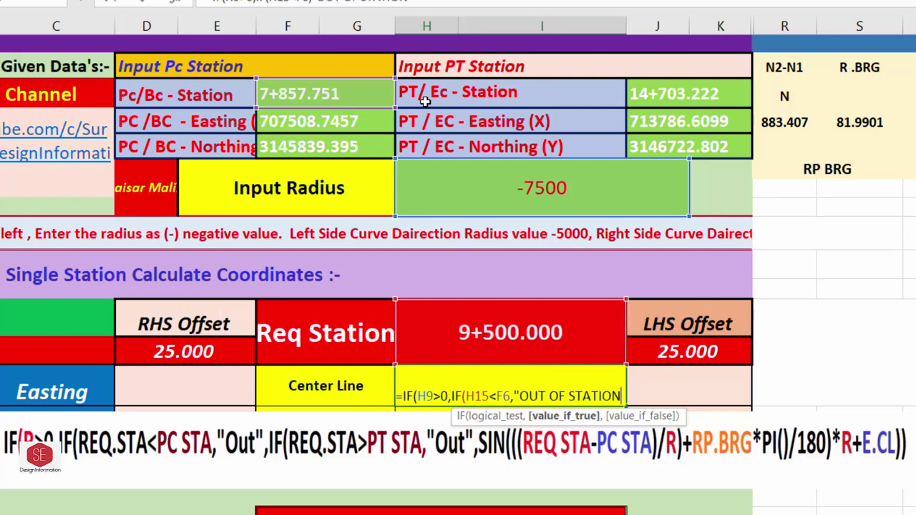
type("\"")
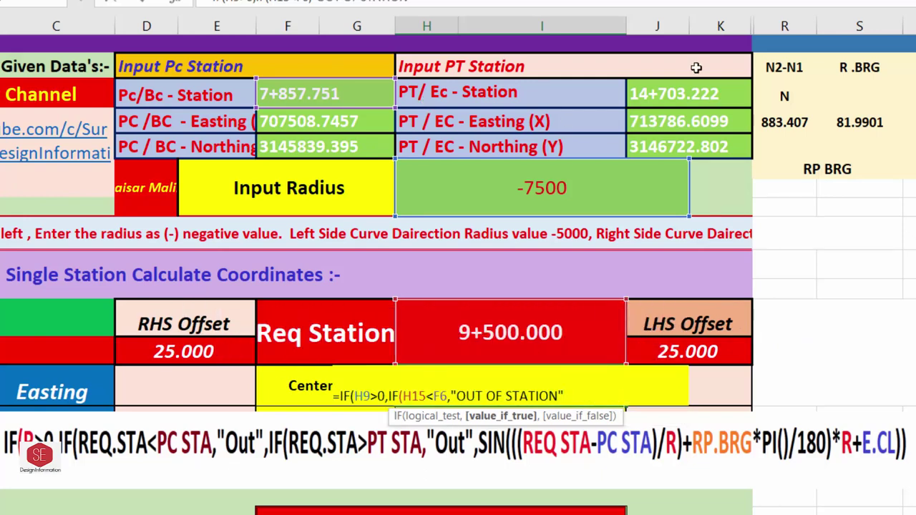
type(",")
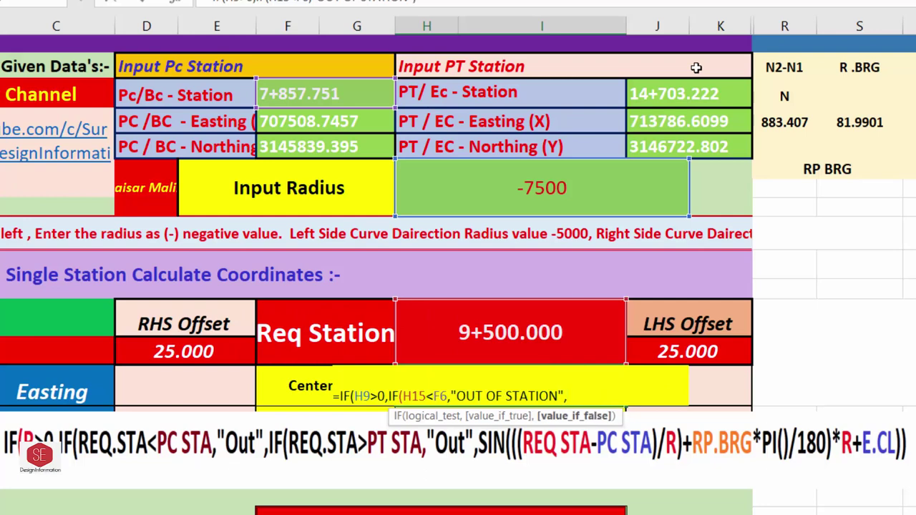
type("IF")
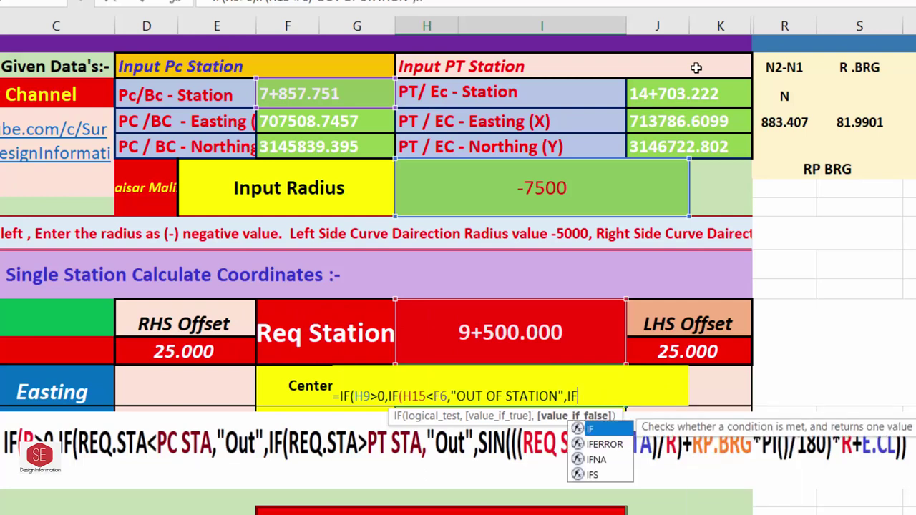
type("(")
left_click(528, 323)
type(">")
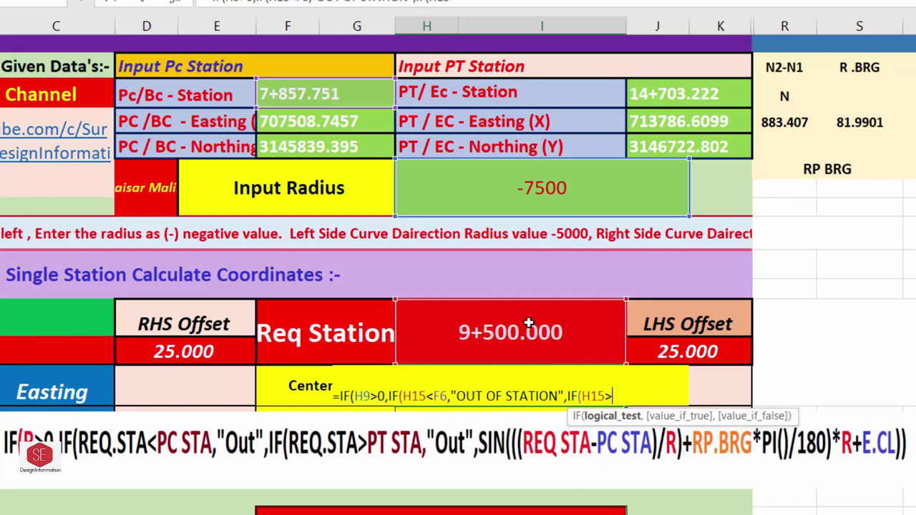
left_click(701, 86)
type(",\"")
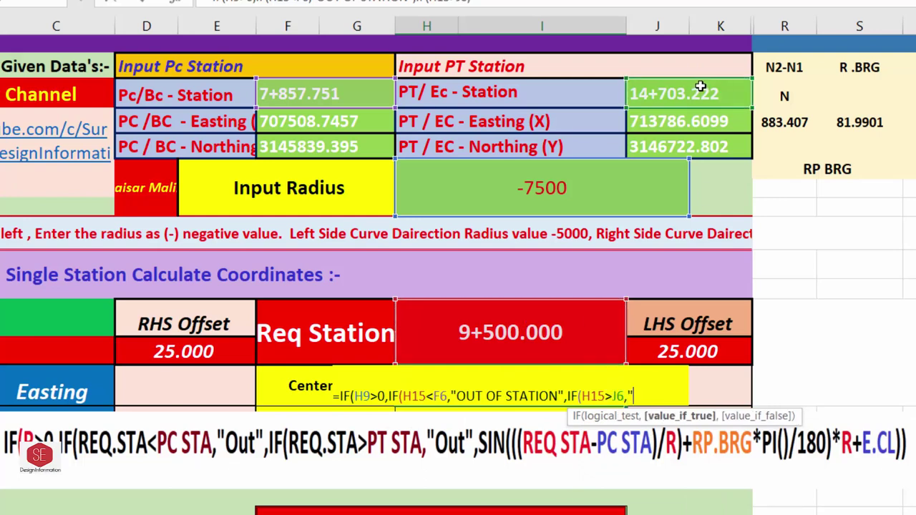
type("OUT OF")
type(" STATION")
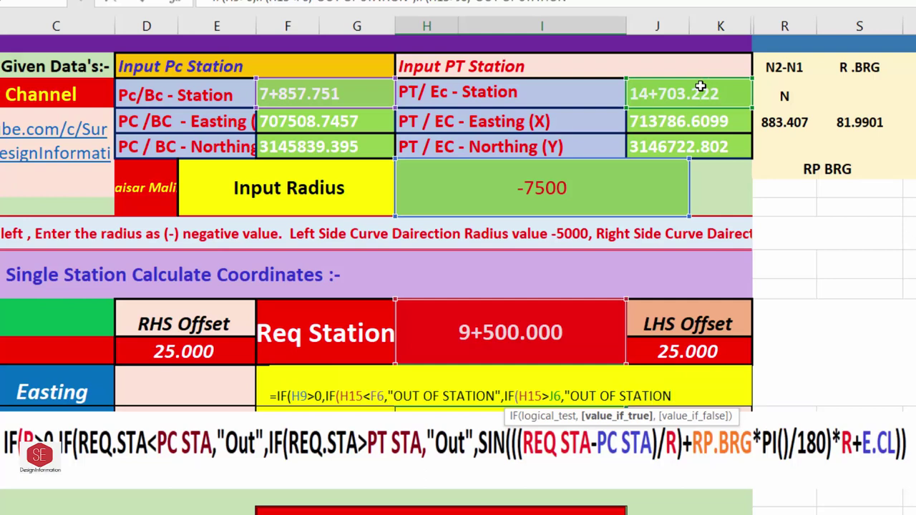
type("\",")
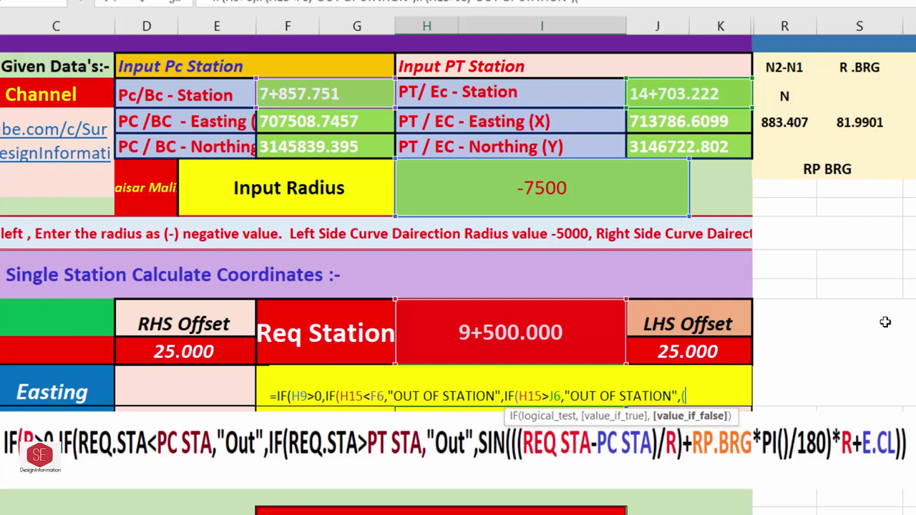
type("SIN((")
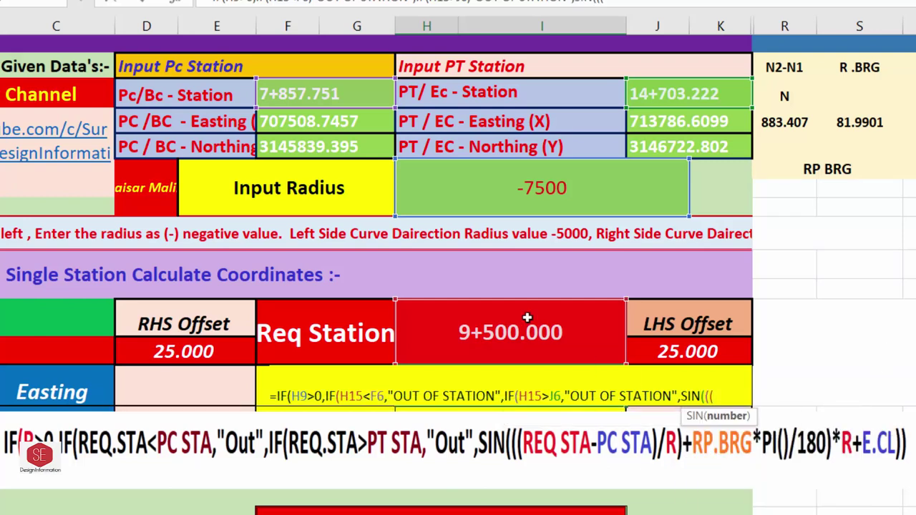
- Add the Easting term: SIN of (H15-F6)/H9 plus T9 in radians, times H9, plus X7
left_click(510, 332)
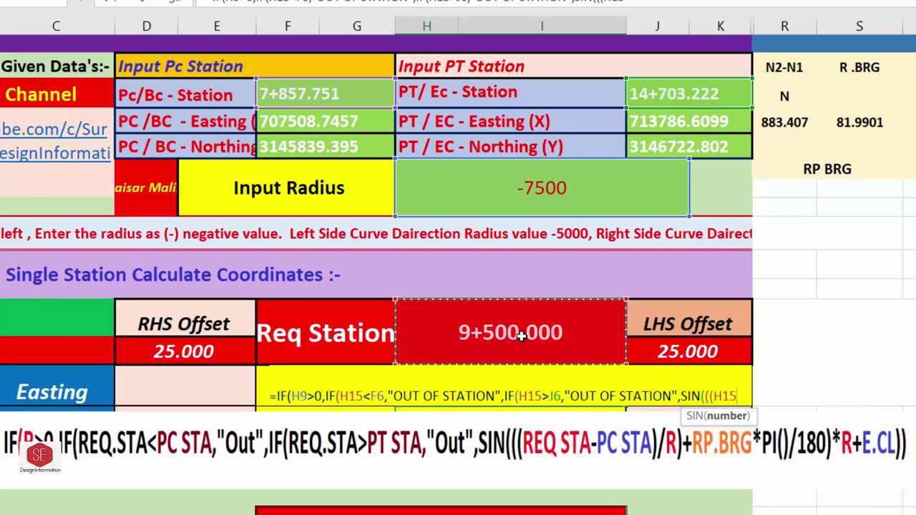
type("-")
left_click(292, 88)
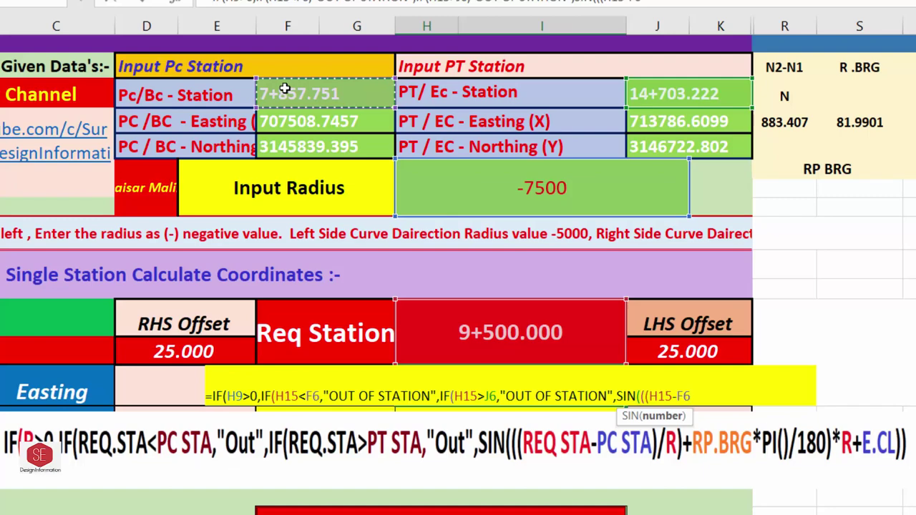
type(")/")
left_click(575, 193)
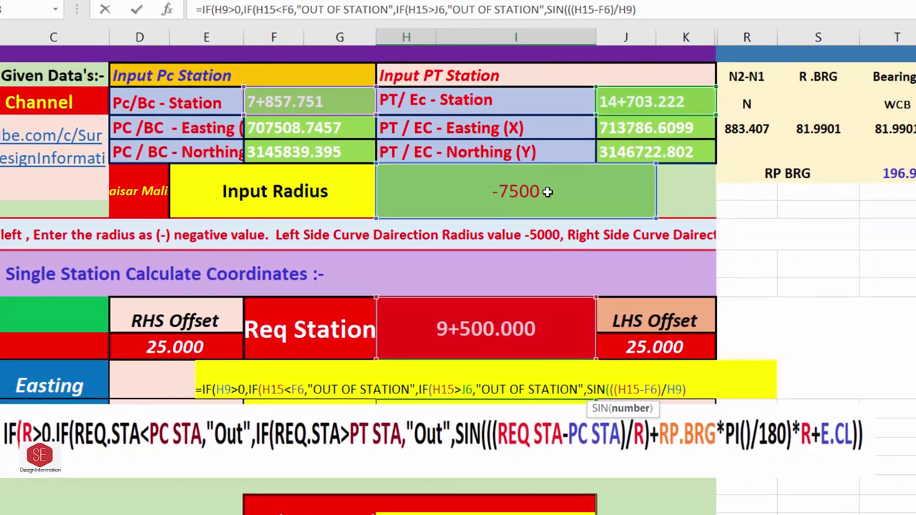
type(")+")
left_click(850, 179)
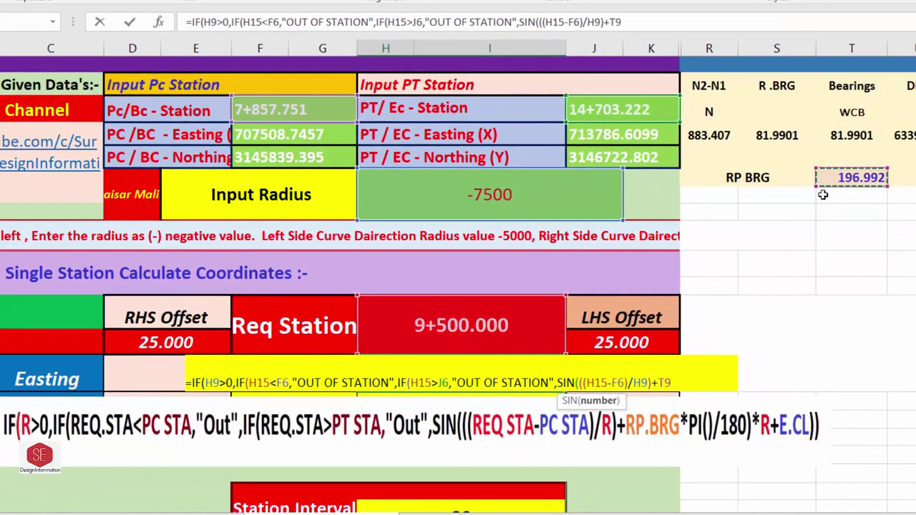
type("*PI()")
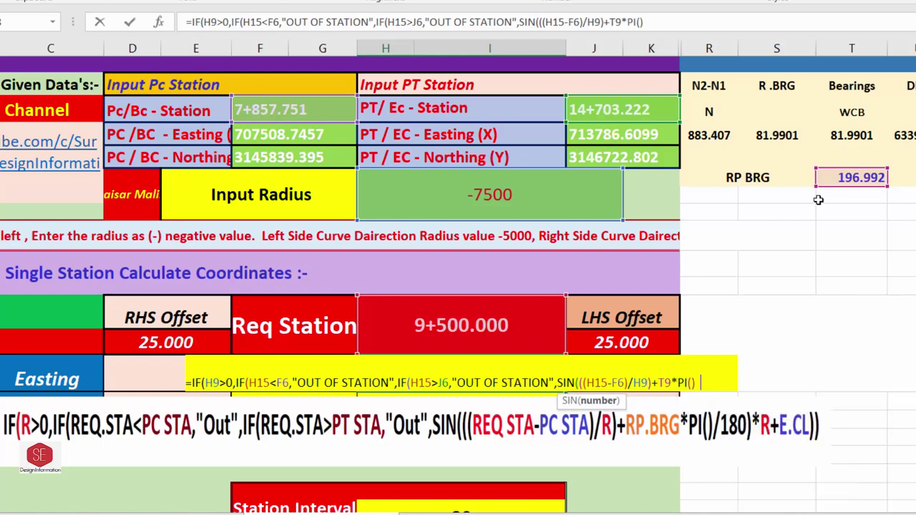
type("/180)*")
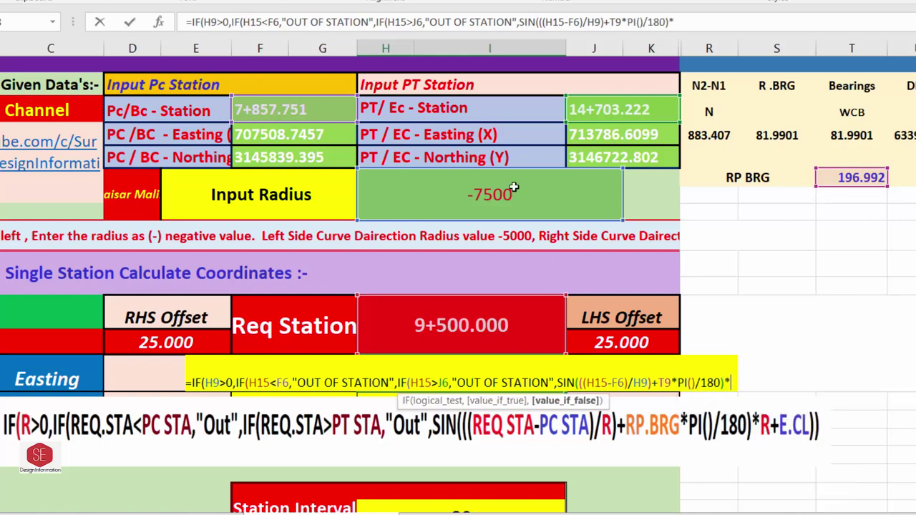
left_click(513, 189)
type("+")
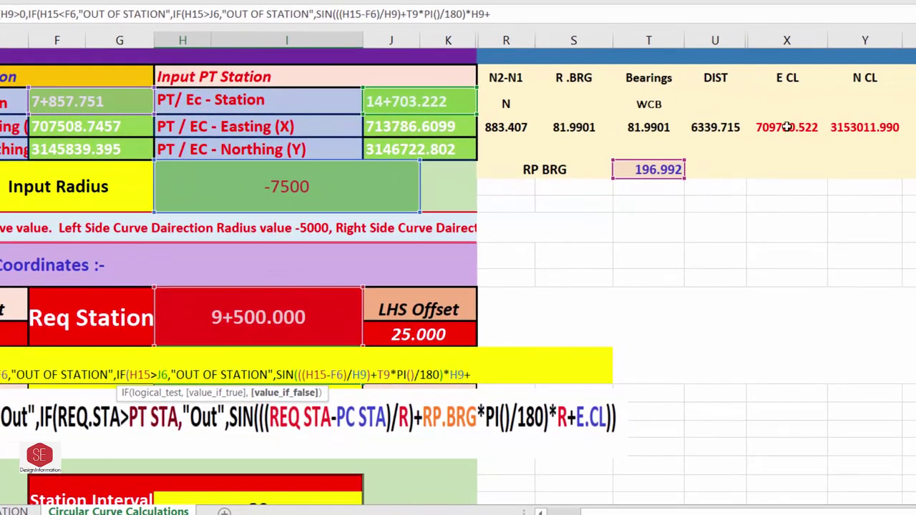
left_click(881, 131)
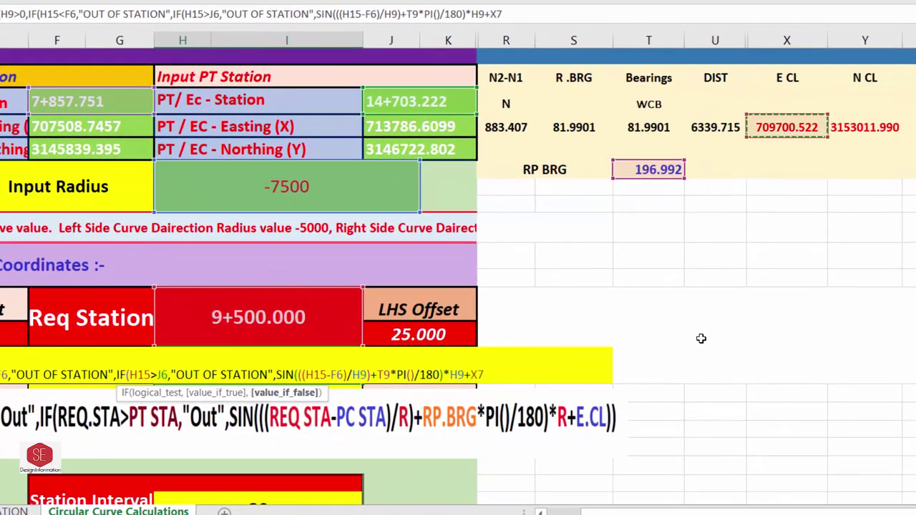
- Close and commit the center-line Easting formula, then remove the formula reference picture
type("))")
key("ctrl+Return")
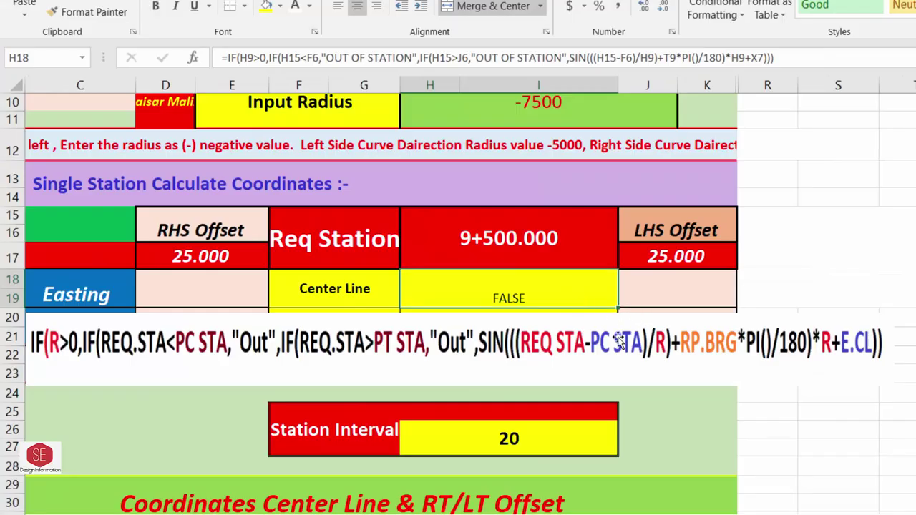
left_click(617, 342)
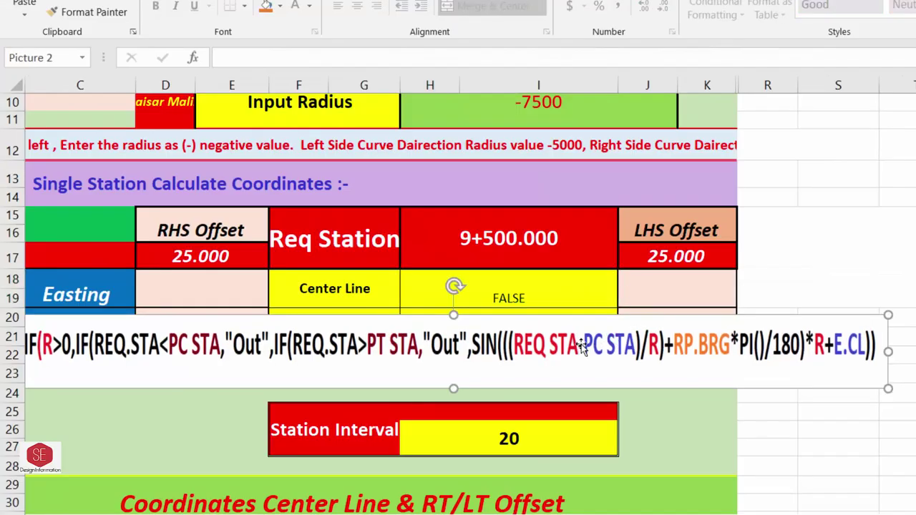
left_click_drag(584, 345, 812, 360)
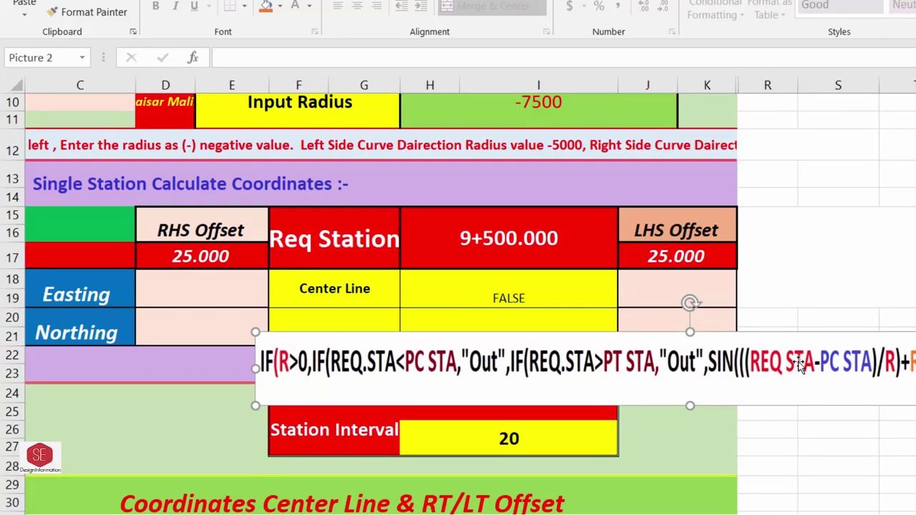
key("Delete")
key("ctrl+v")
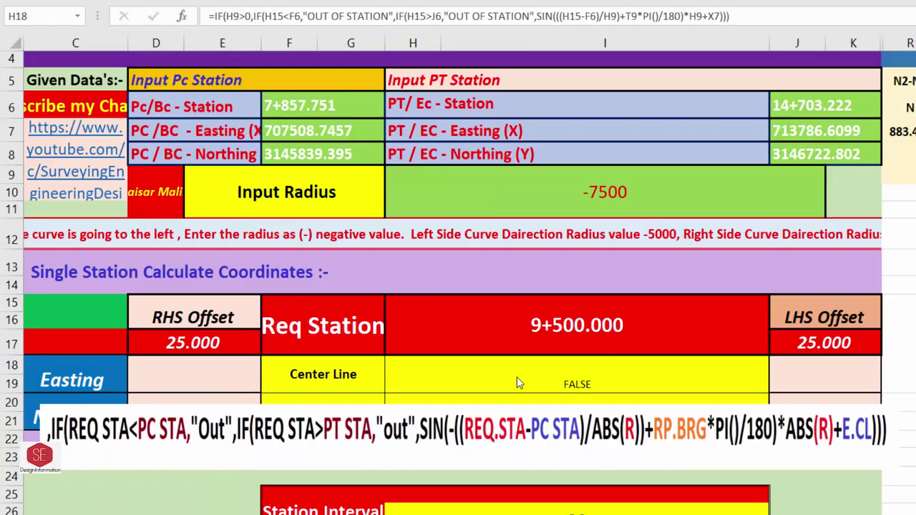
- Copy the inner IF text and append it as the H18 formula's negative-radius false branch
double_click(517, 377)
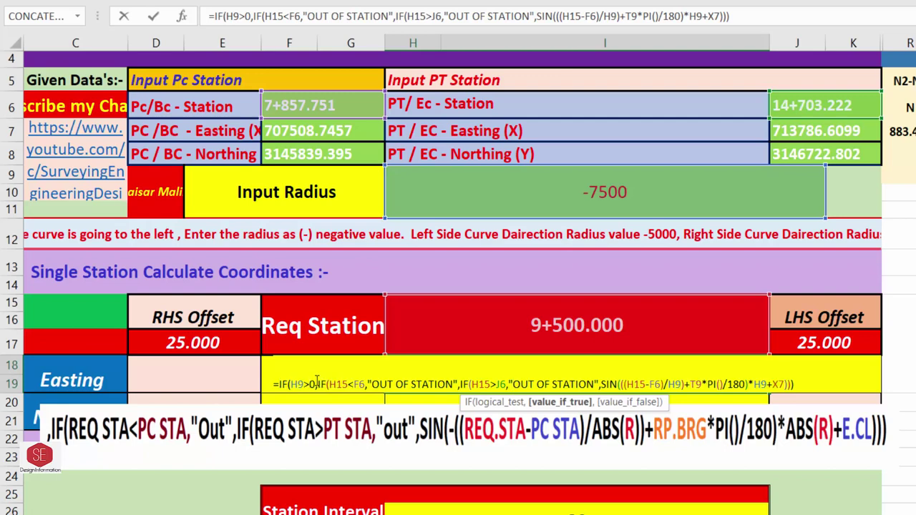
left_click_drag(317, 383, 791, 385)
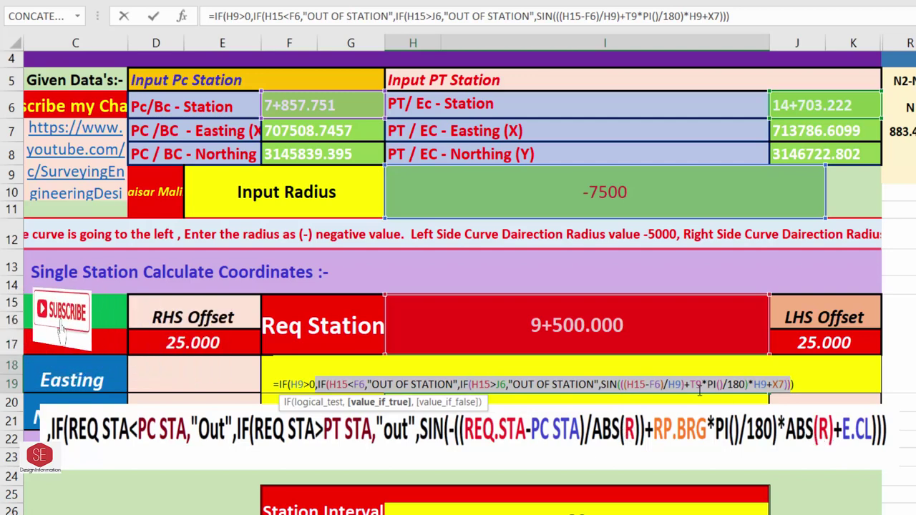
right_click(699, 390)
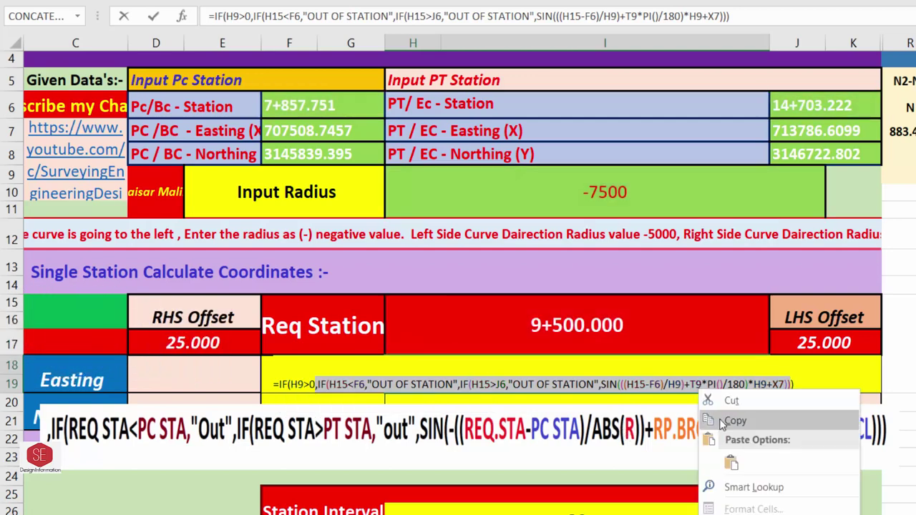
left_click(723, 423)
left_click(815, 384)
key("BackSpace")
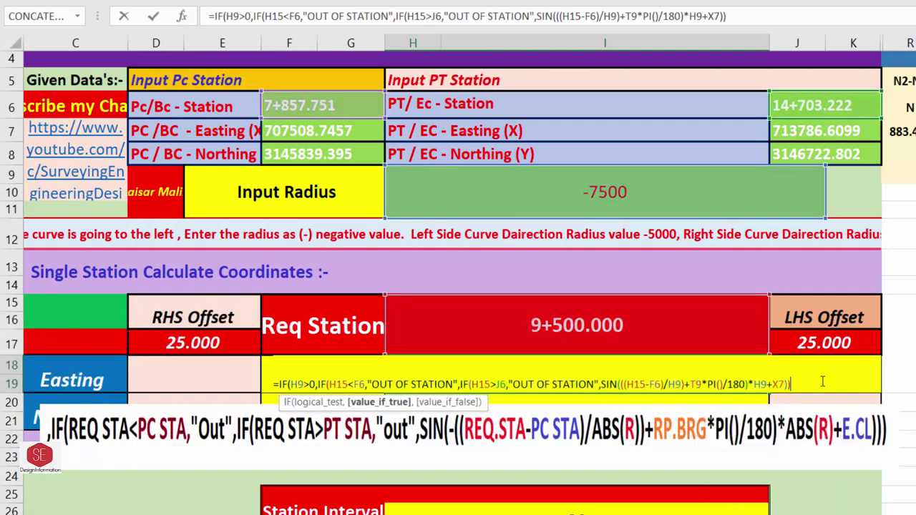
type(",")
key("ctrl+v")
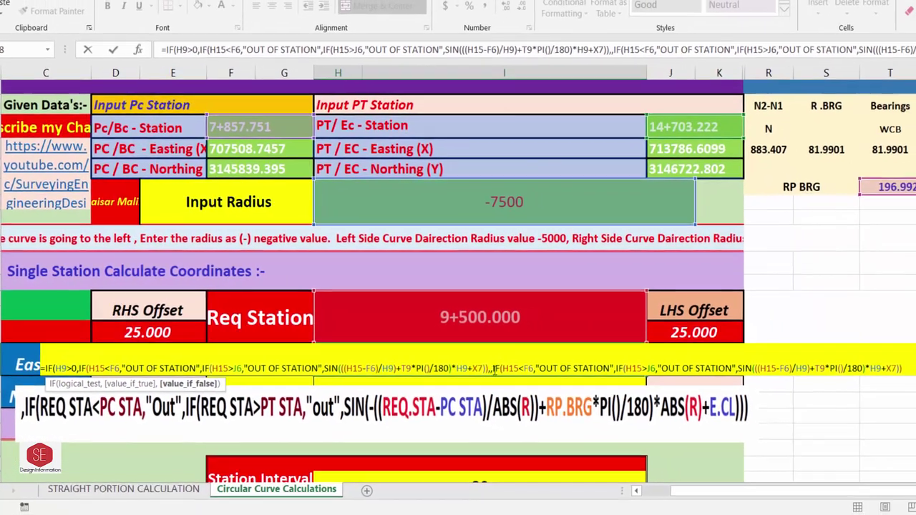
key("Delete")
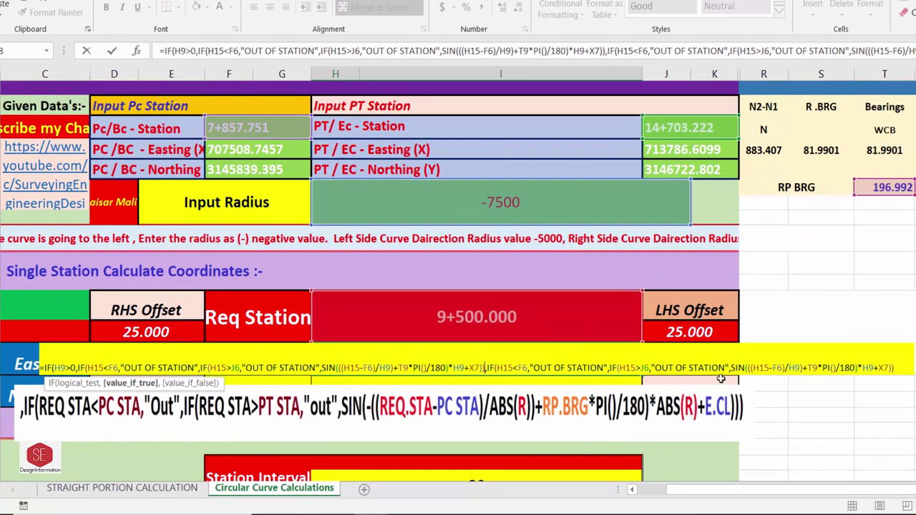
- Use ABS(H9) for both radius terms in the second branch and close the formula
left_click(790, 365)
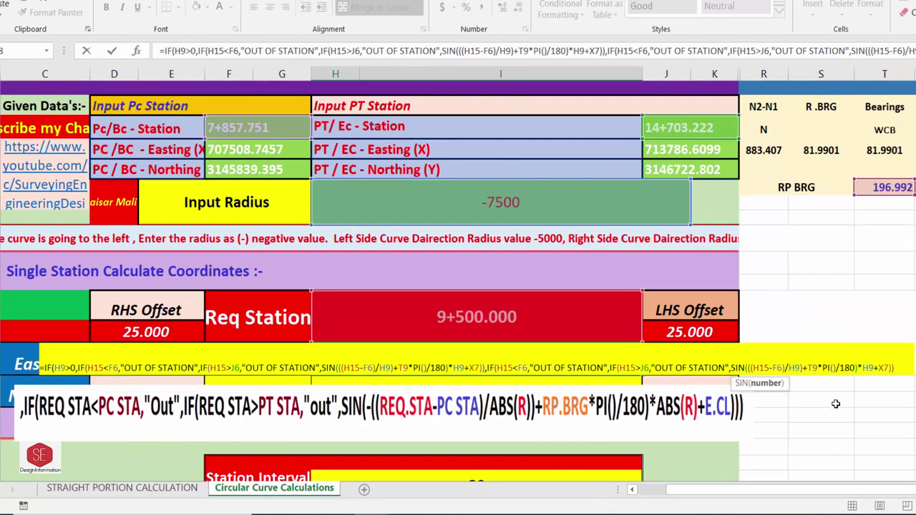
type("ABS")
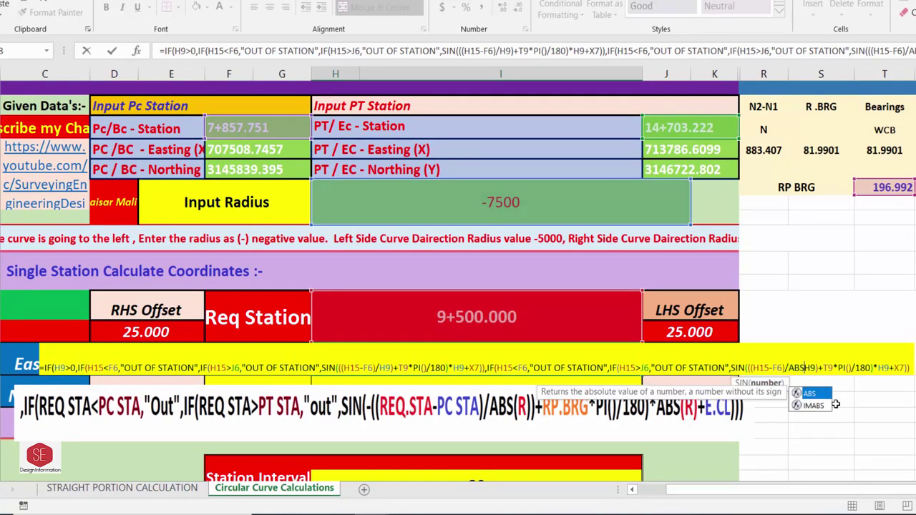
type("(H9)")
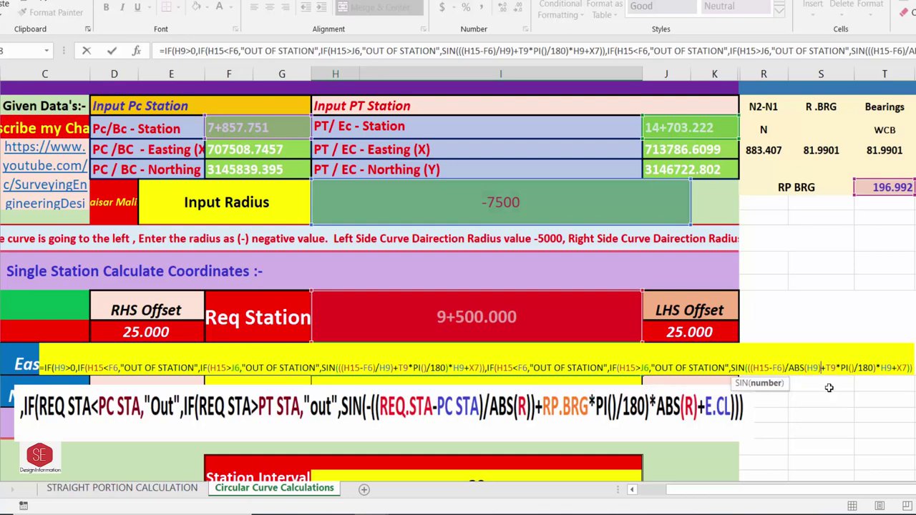
scroll(823, 344, "down", 1)
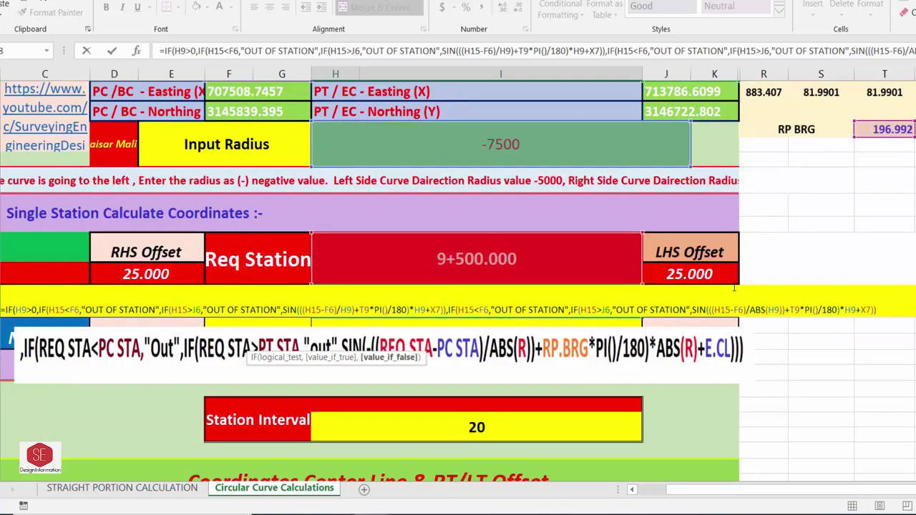
left_click(846, 309)
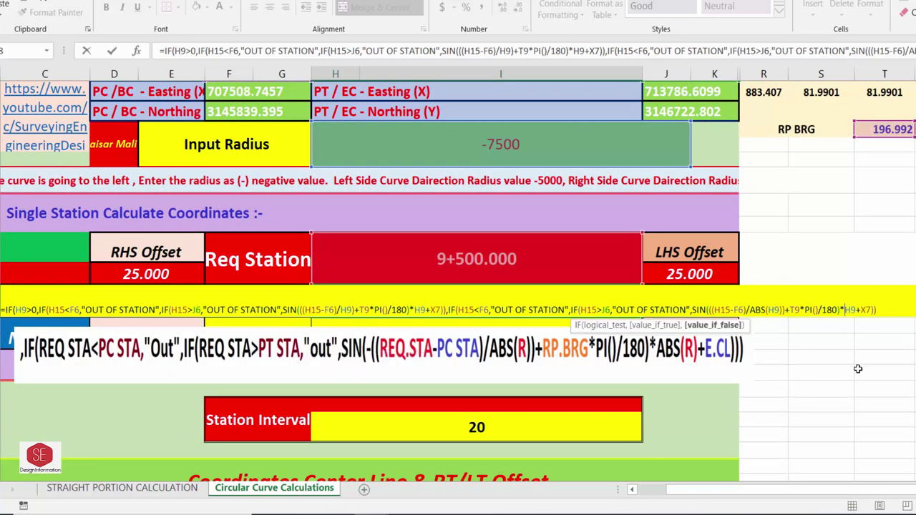
type("ABS")
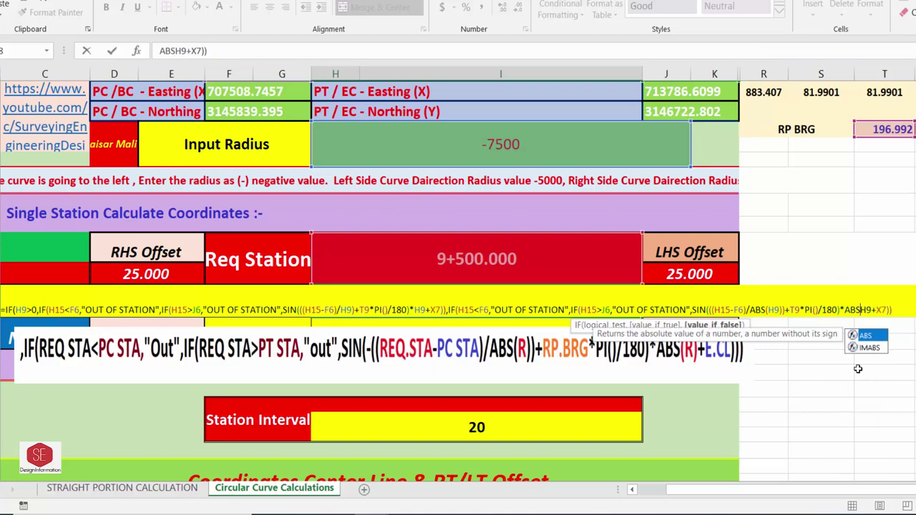
type("(H9")
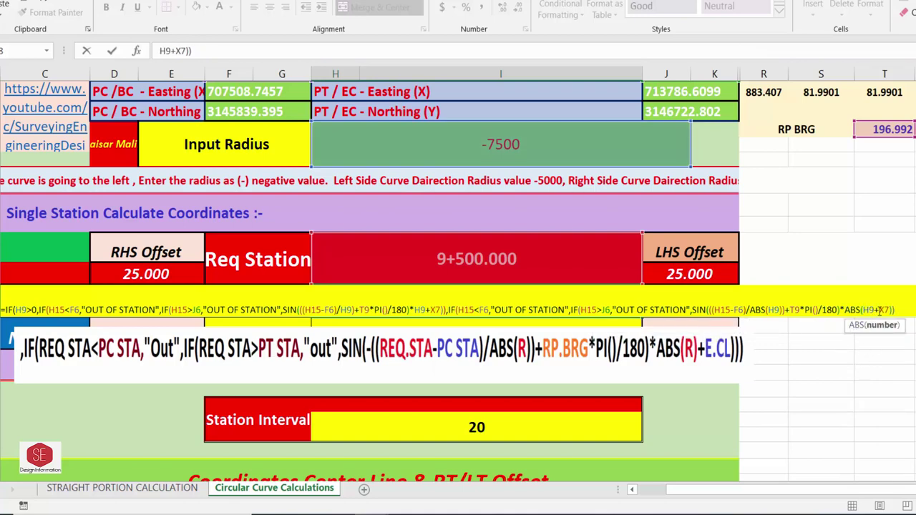
type(")")
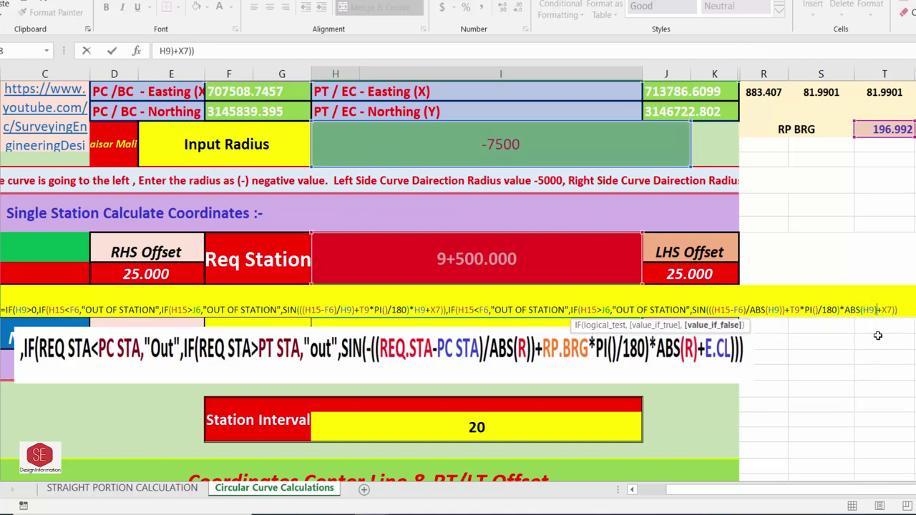
left_click(899, 308)
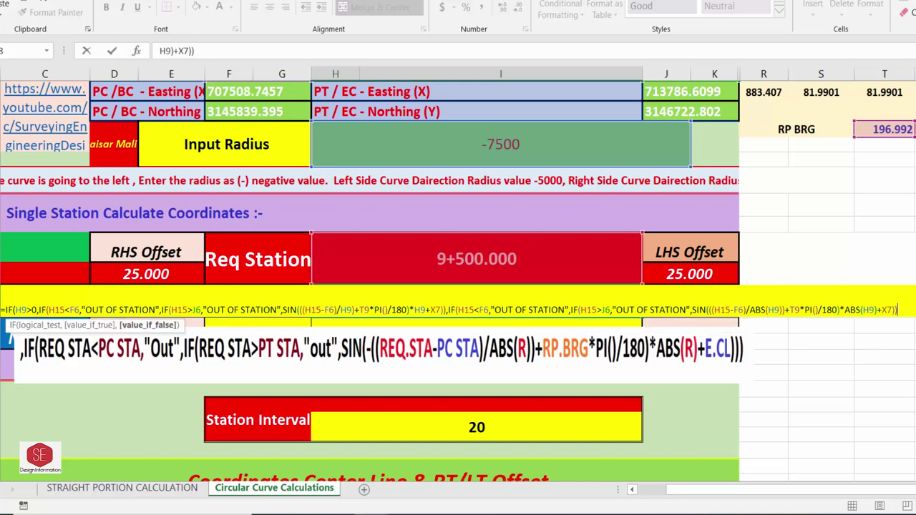
type(")")
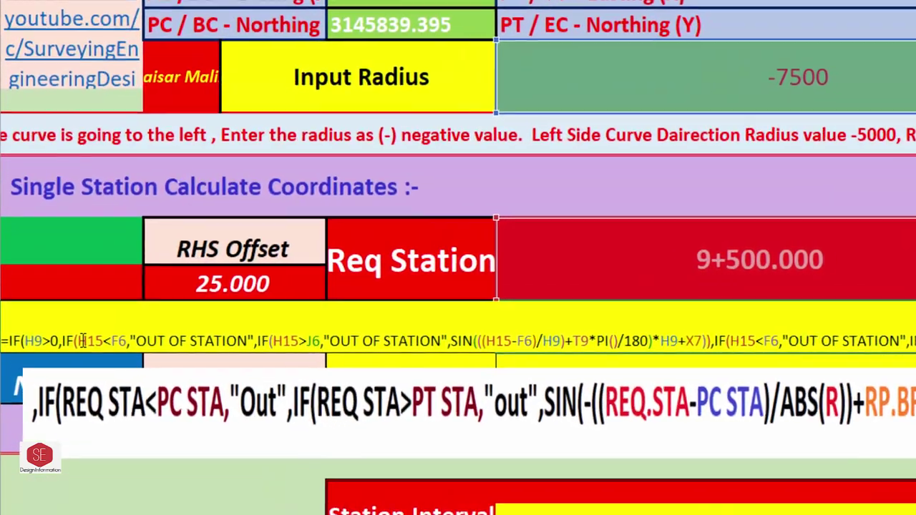
left_click(80, 340)
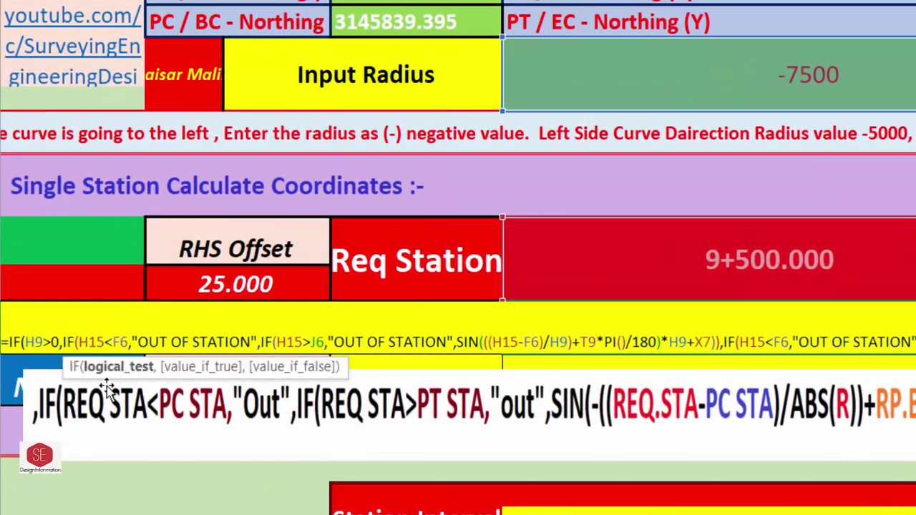
- Make the H15 and F6 references absolute ($H$15, $F$6) and commit the formula
type("$")
key("Right")
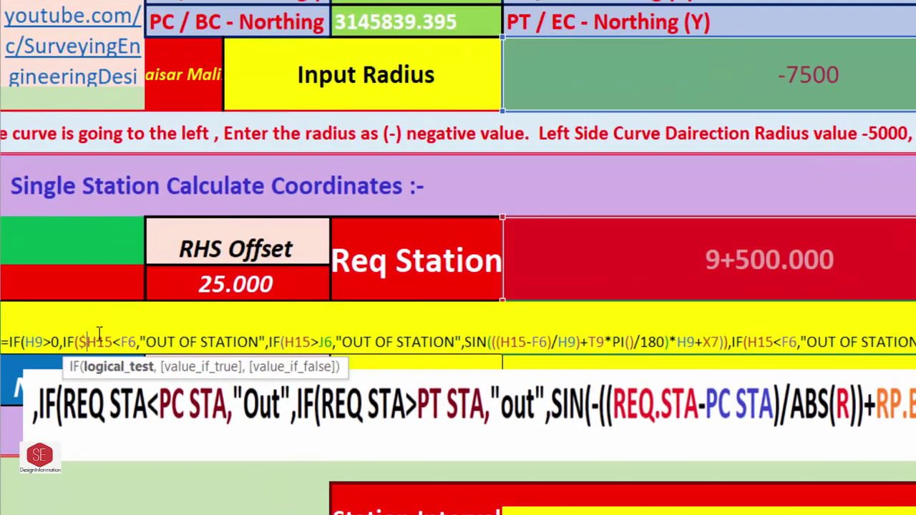
type("$15<")
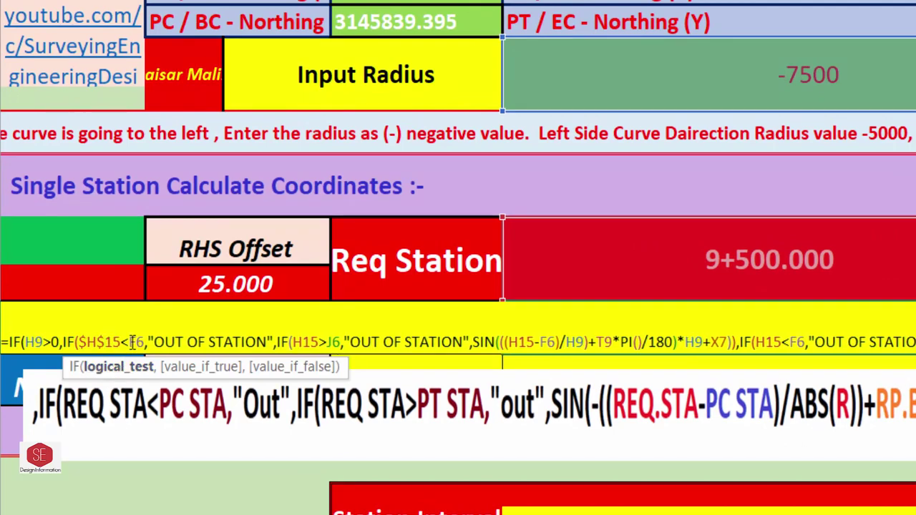
type("4")
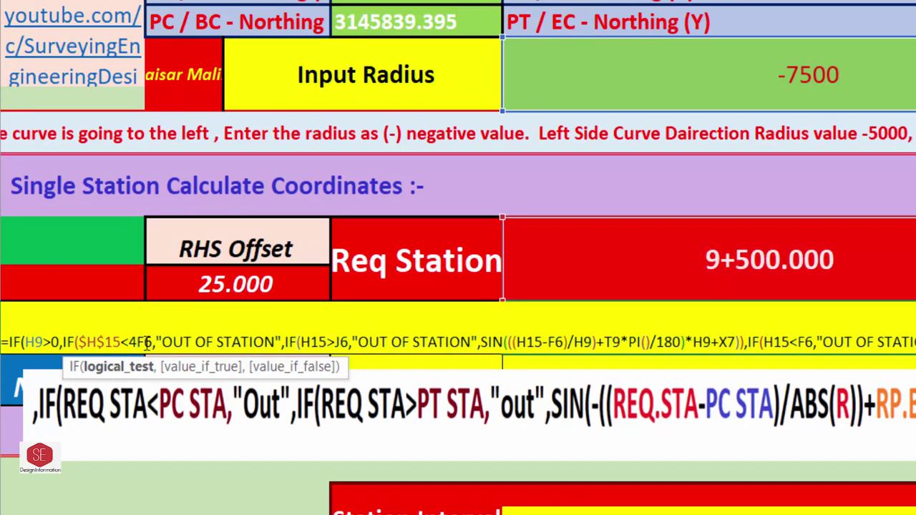
key("BackSpace")
type("$")
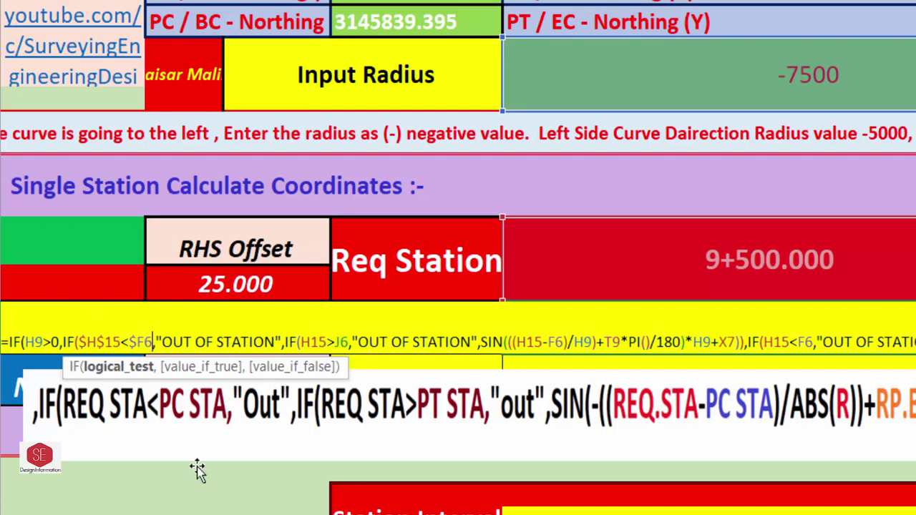
key("Left")
type("$")
left_click(308, 342)
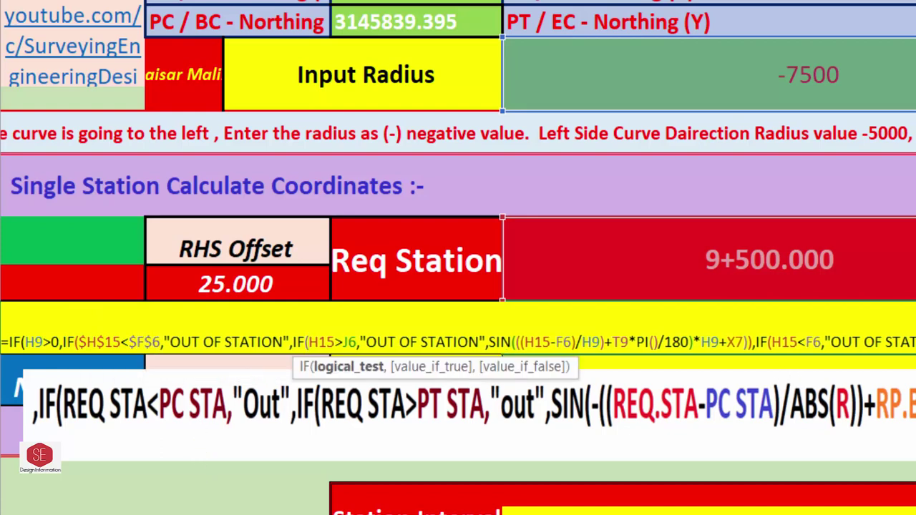
key("Return")
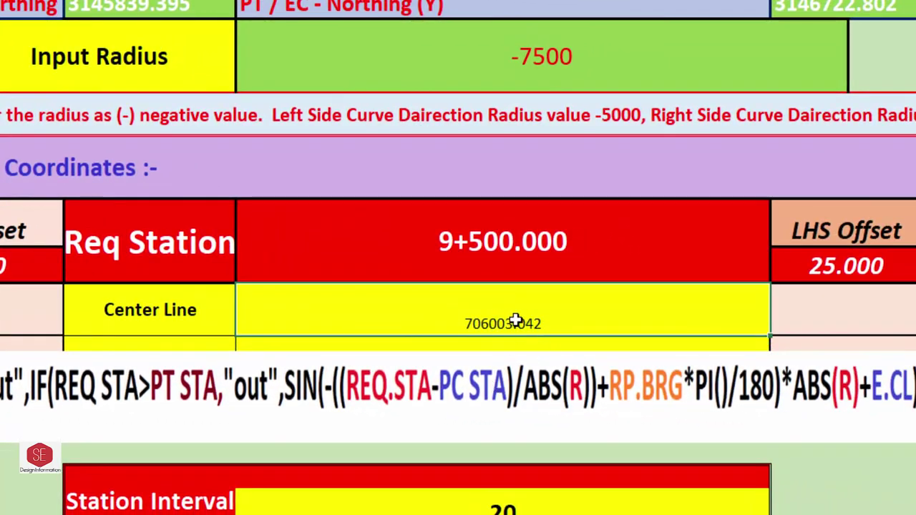
- Delete the formula banner picture and review the Easting formula's $X$7 reference
left_click(469, 386)
key("Delete")
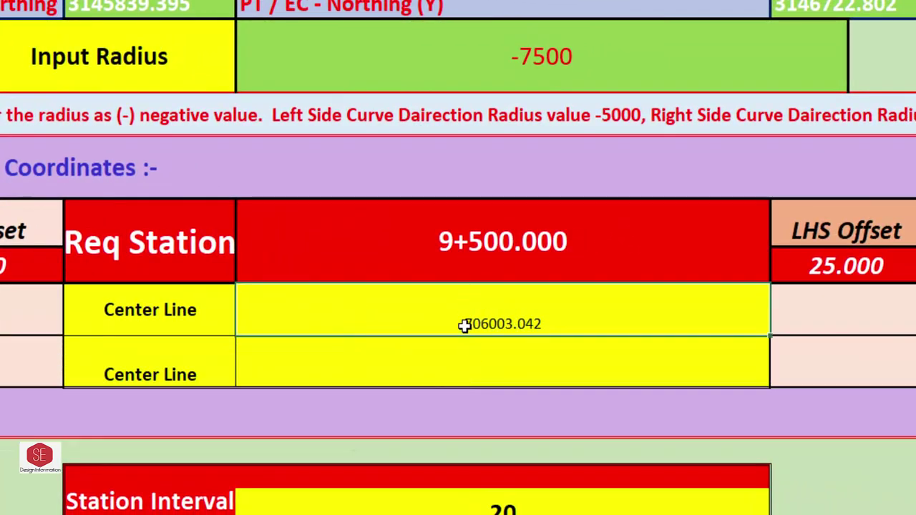
double_click(484, 321)
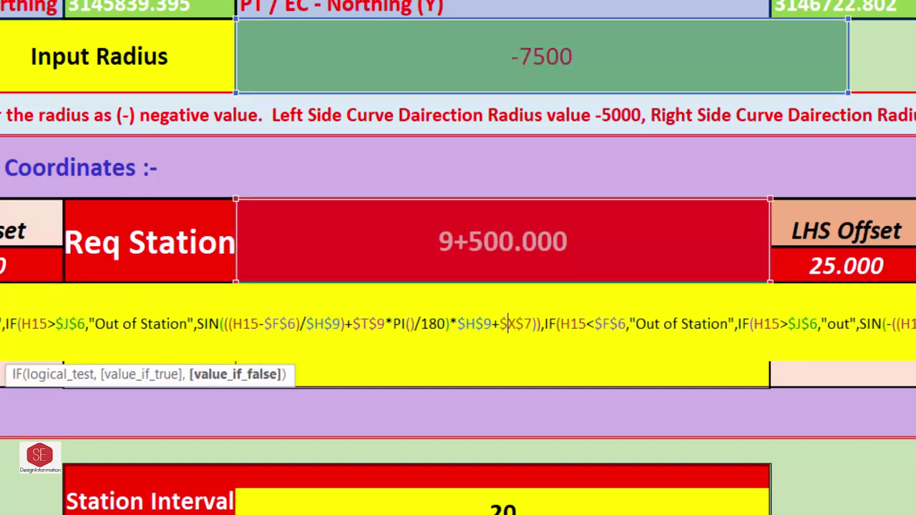
left_click(508, 324)
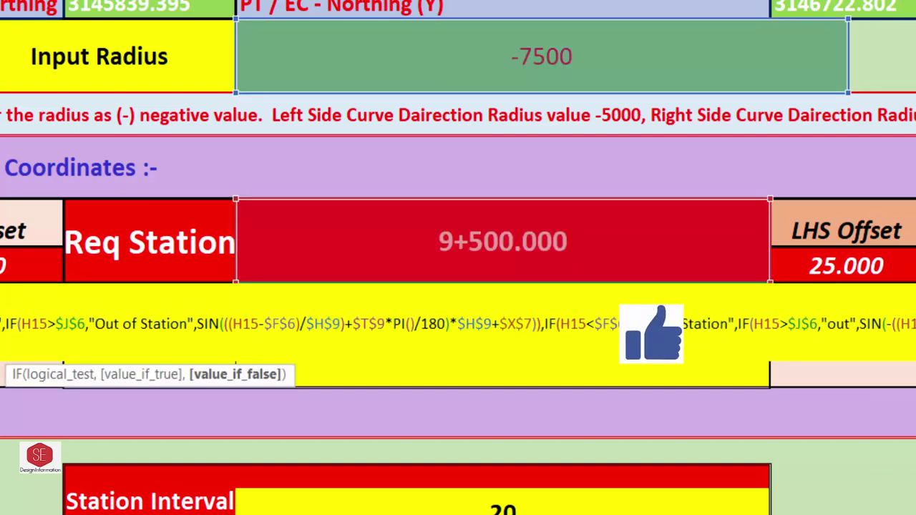
key("Escape")
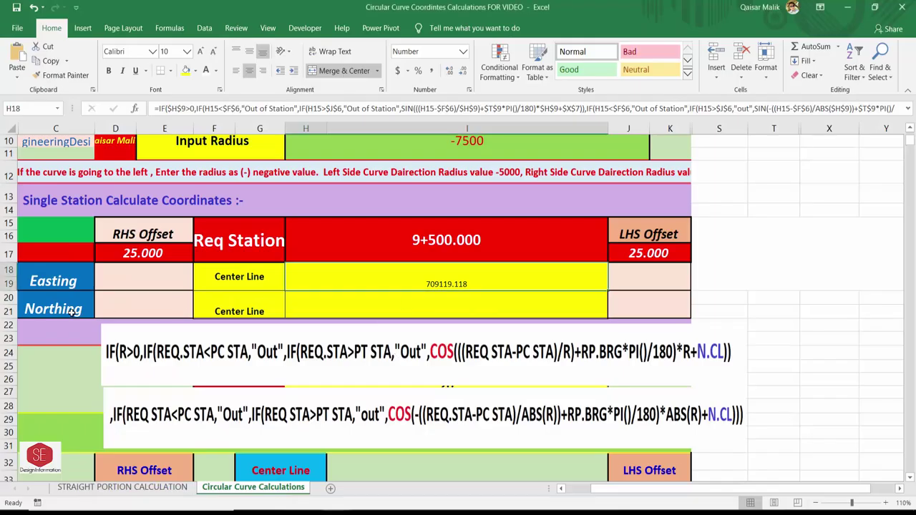
- Copy the full center-line Easting formula text from its cell
left_click(458, 304)
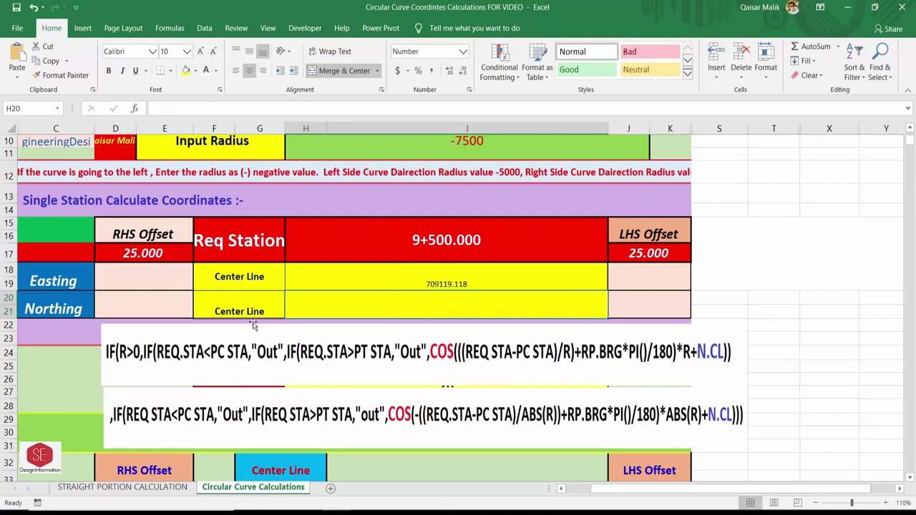
left_click(212, 371)
left_click(244, 418)
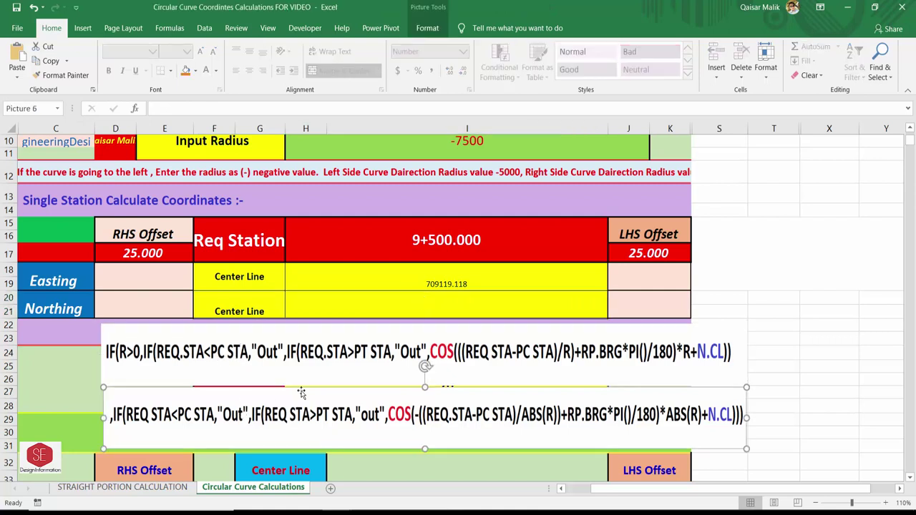
left_click(441, 360)
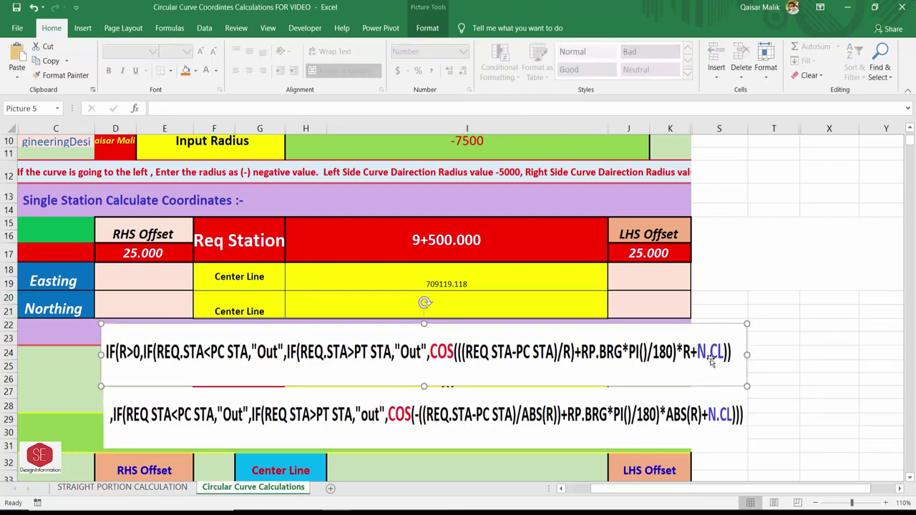
left_click(451, 280)
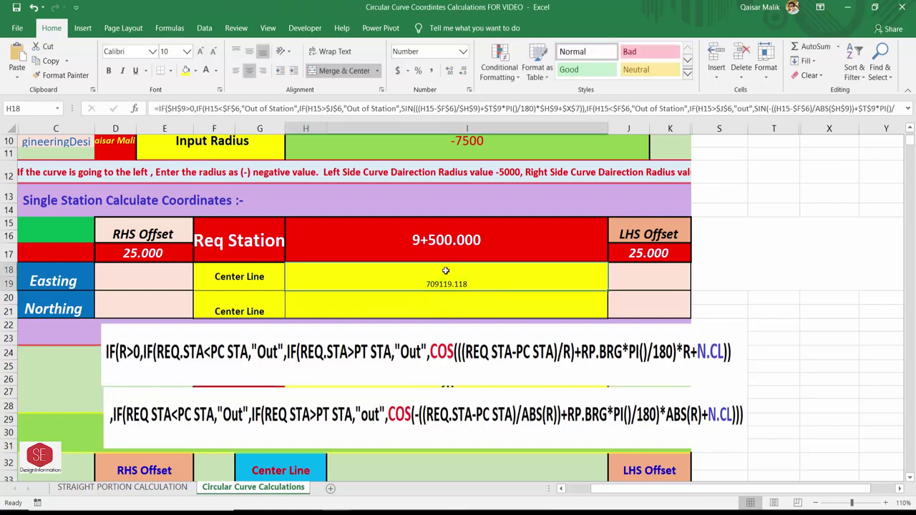
double_click(436, 280)
left_click(880, 445)
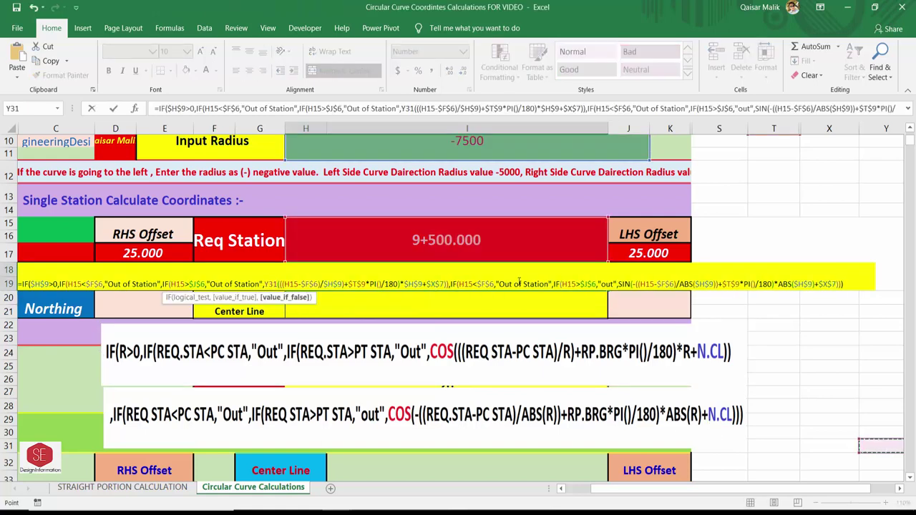
left_click_drag(426, 284, 445, 284)
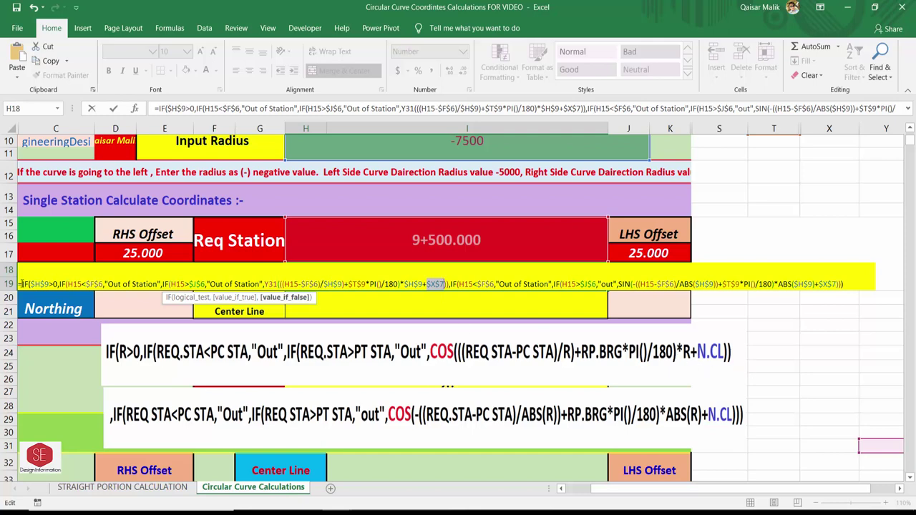
left_click_drag(21, 284, 843, 302)
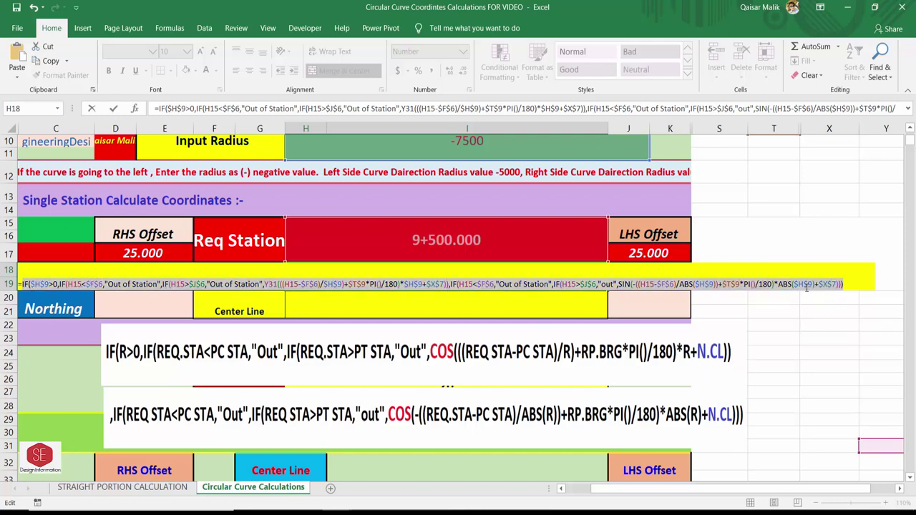
right_click(685, 282)
left_click(747, 312)
key("Escape")
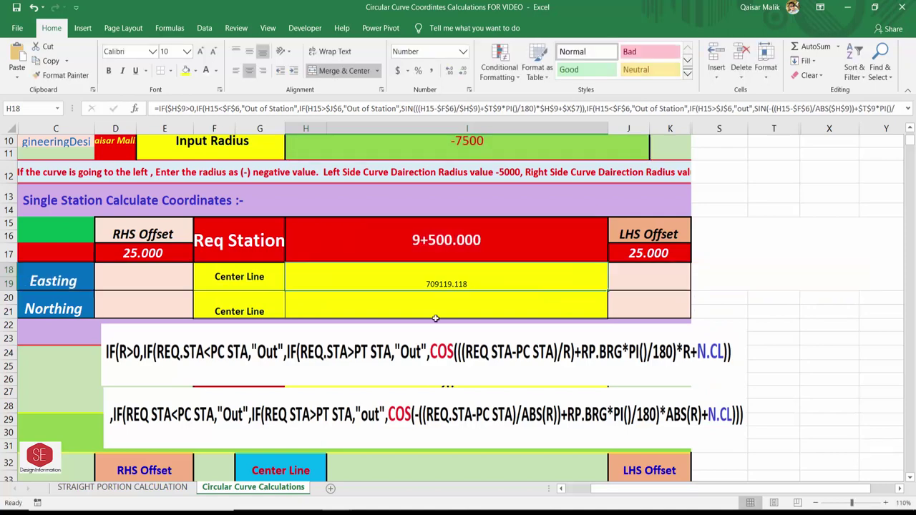
- Paste the formula into the Northing cell and change both SIN functions to COS
left_click(408, 307)
type("=")
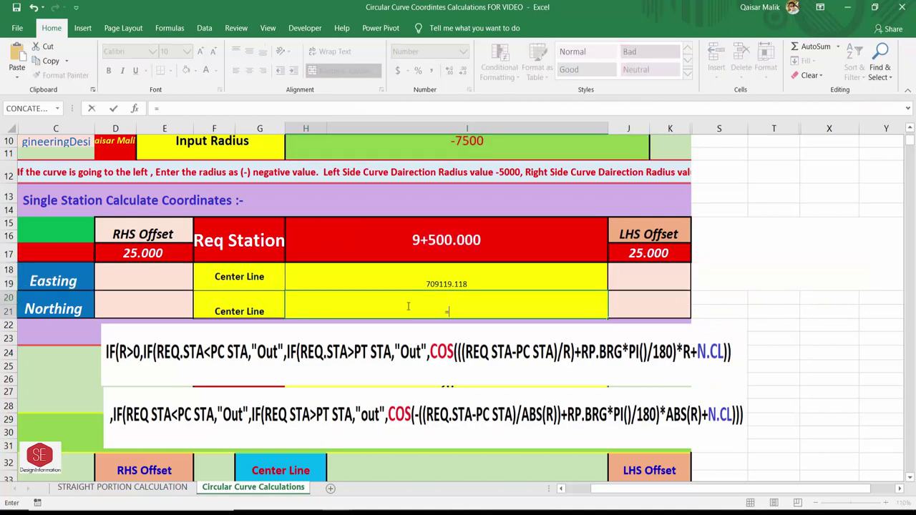
key("ctrl+v")
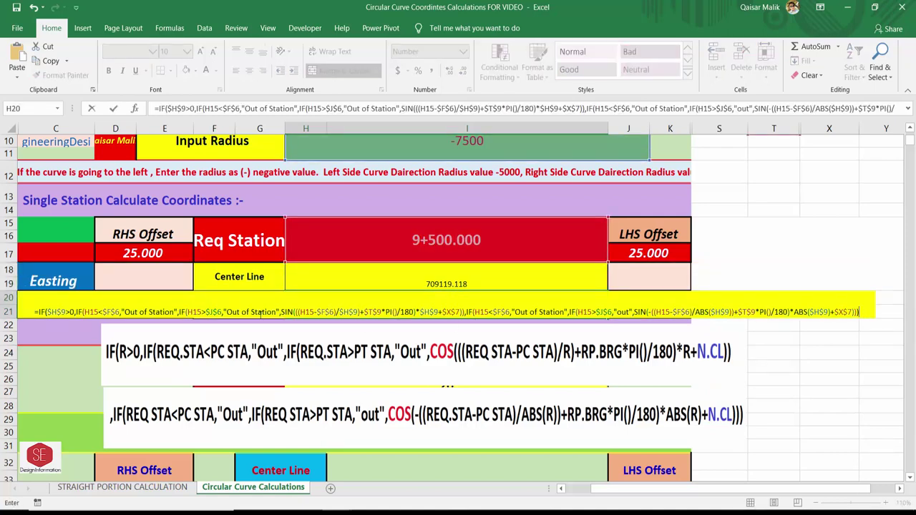
left_click(294, 311)
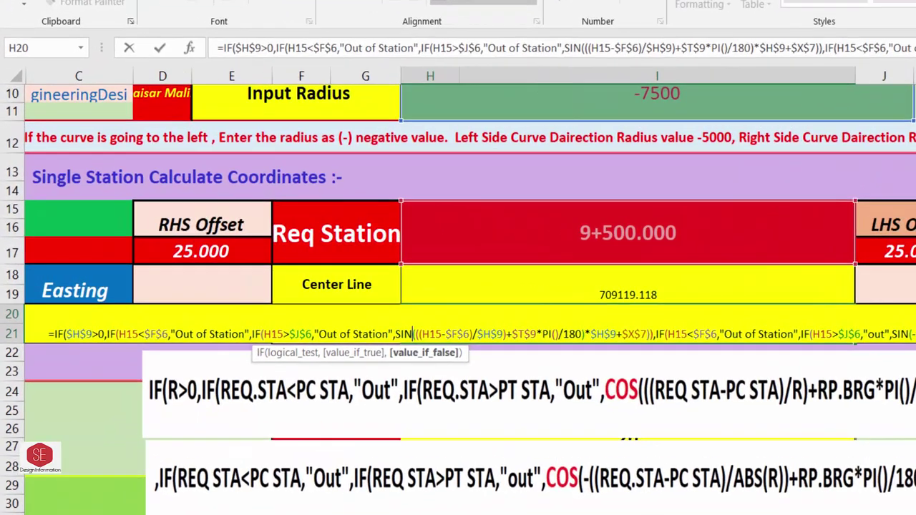
key("BackSpace")
key("BackSpace")
key("BackSpace")
type("COS")
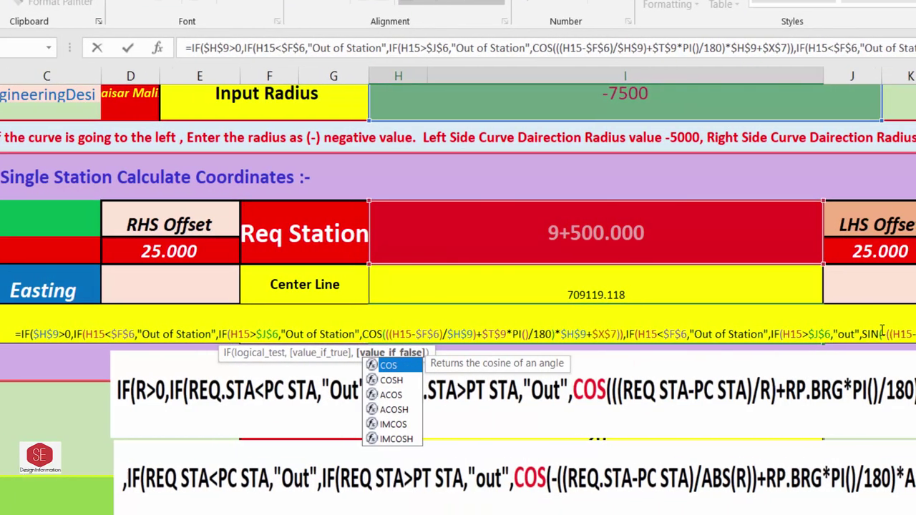
left_click(911, 333)
key("BackSpace")
key("BackSpace")
key("BackSpace")
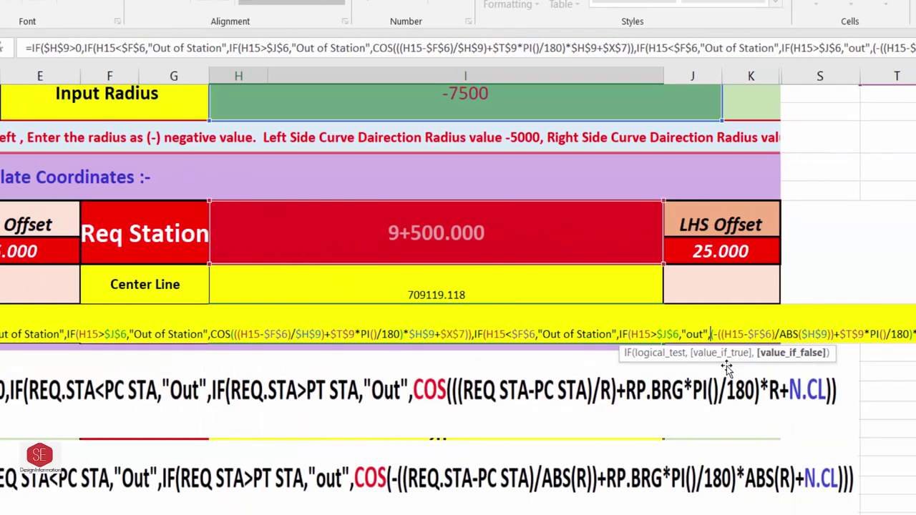
type("COS")
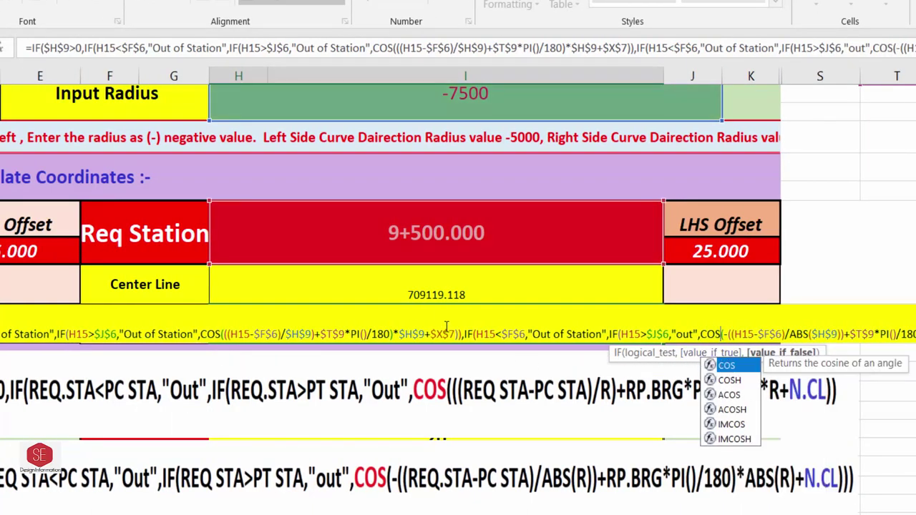
- Replace the $X$7 Easting reference with the absolute Y7 centre-line Northing reference
left_click(457, 333)
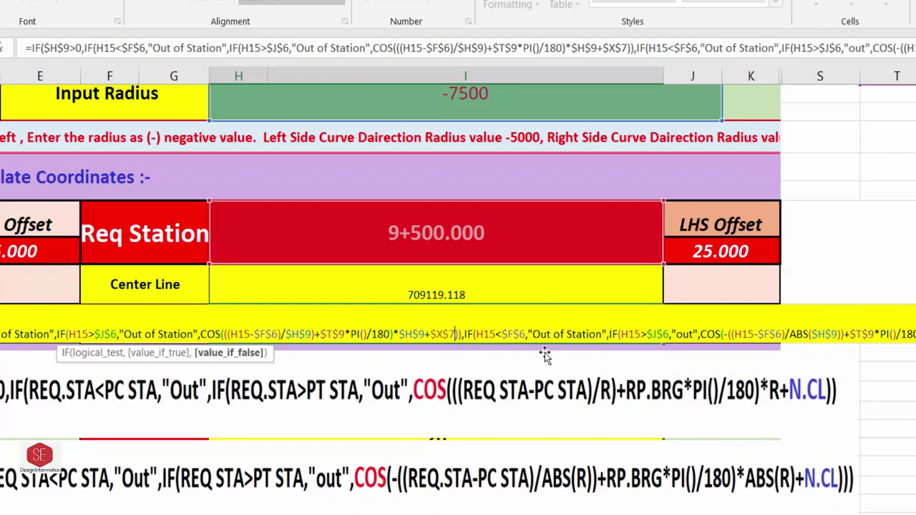
key("BackSpace")
key("BackSpace")
key("BackSpace")
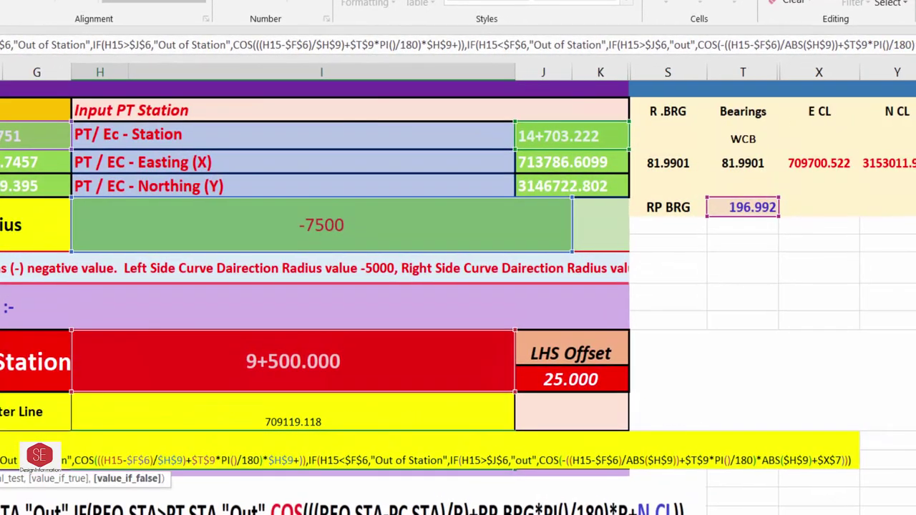
scroll(834, 196, "right", 2)
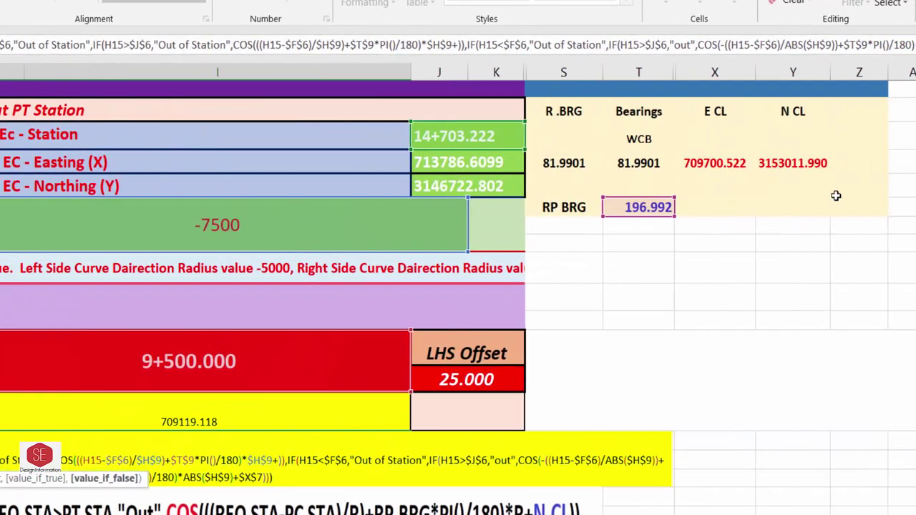
left_click(782, 164)
scroll(423, 383, "down", 1)
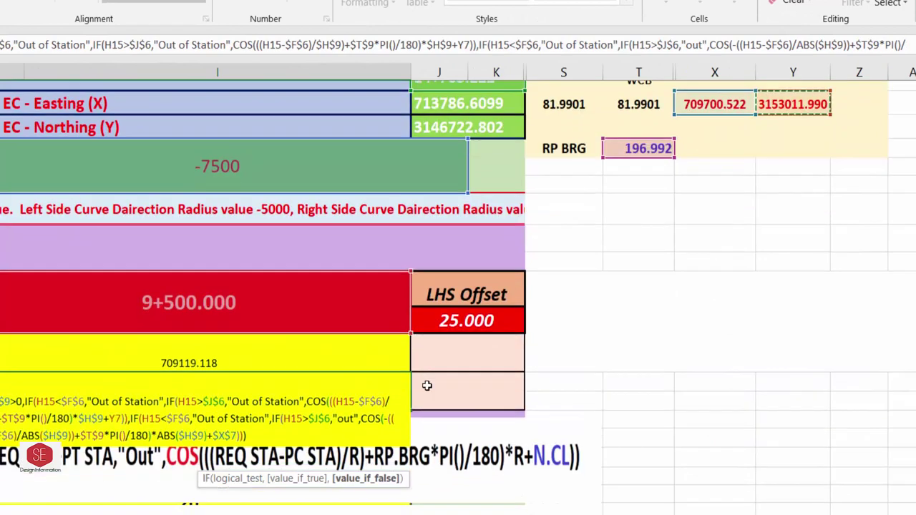
key("F4")
scroll(500, 377, "down", 1)
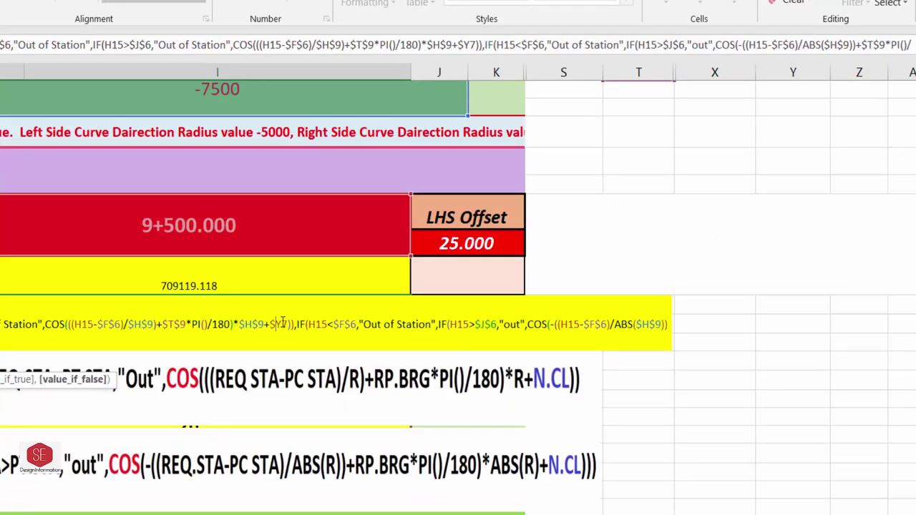
left_click(173, 324)
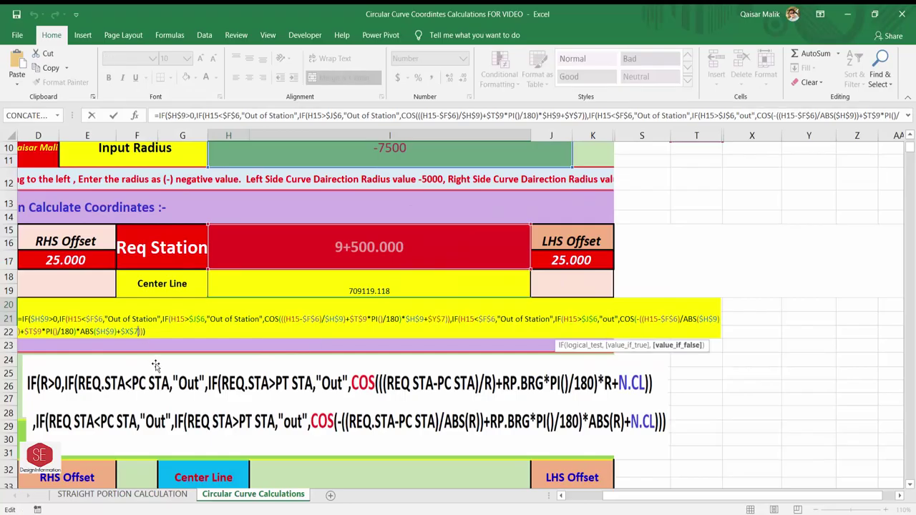
key("BackSpace")
key("BackSpace")
key("BackSpace")
scroll(853, 328, "up", 2)
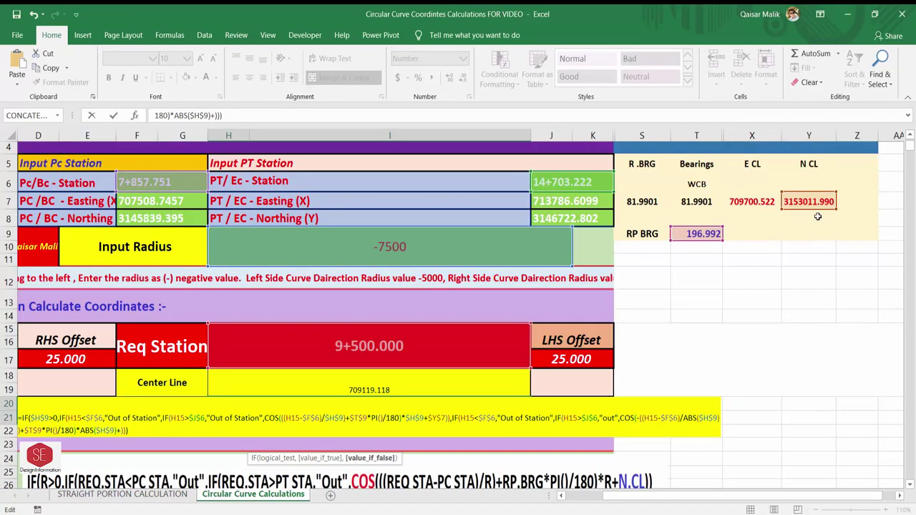
left_click(811, 202)
scroll(667, 386, "down", 1)
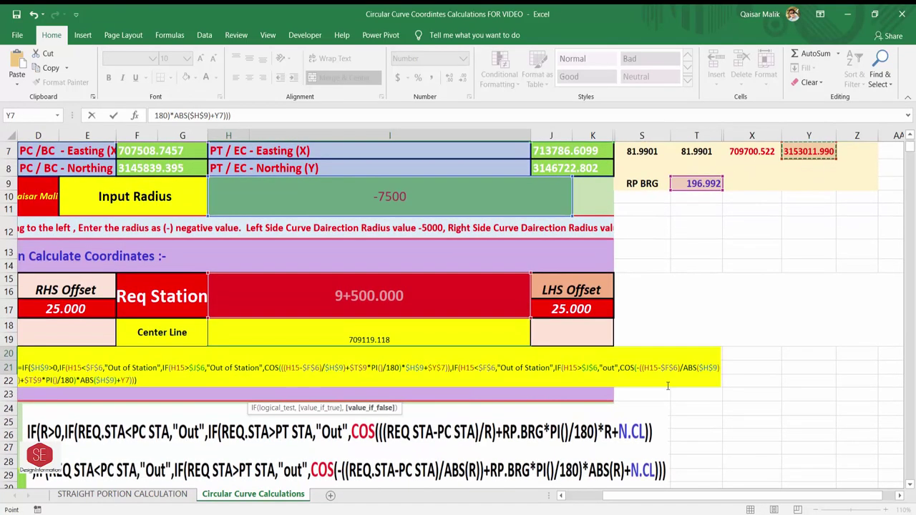
scroll(705, 343, "down", 1)
- Commit the centre-line Northing formula and check the Northing and Easting results
scroll(697, 315, "down", 1)
key("Return")
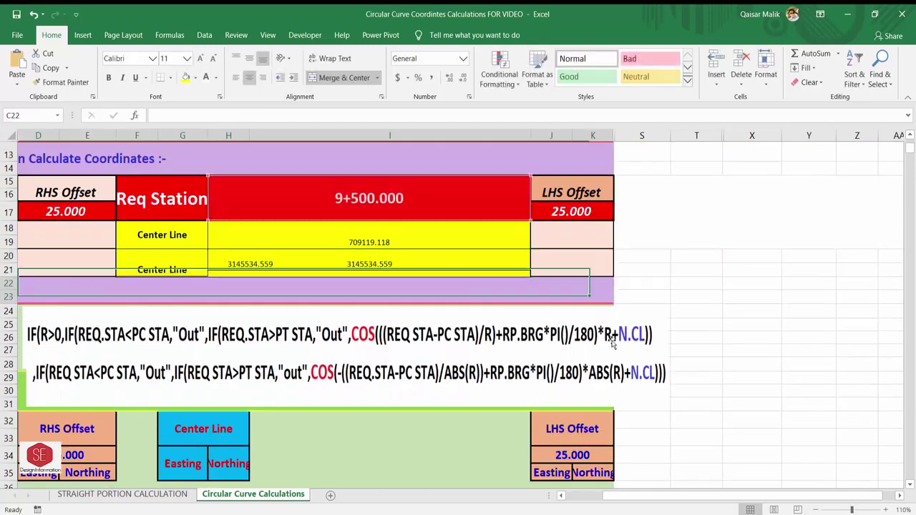
left_click(353, 262)
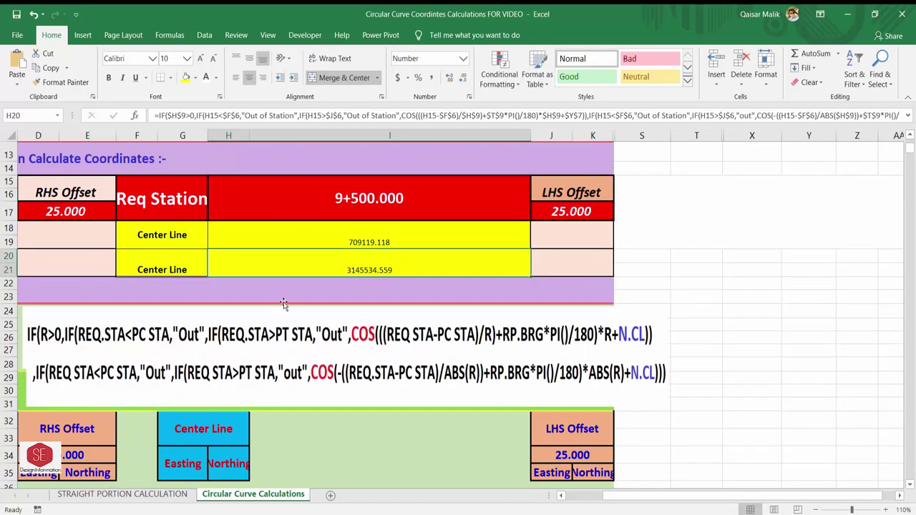
key("Up")
scroll(353, 262, "up", 1)
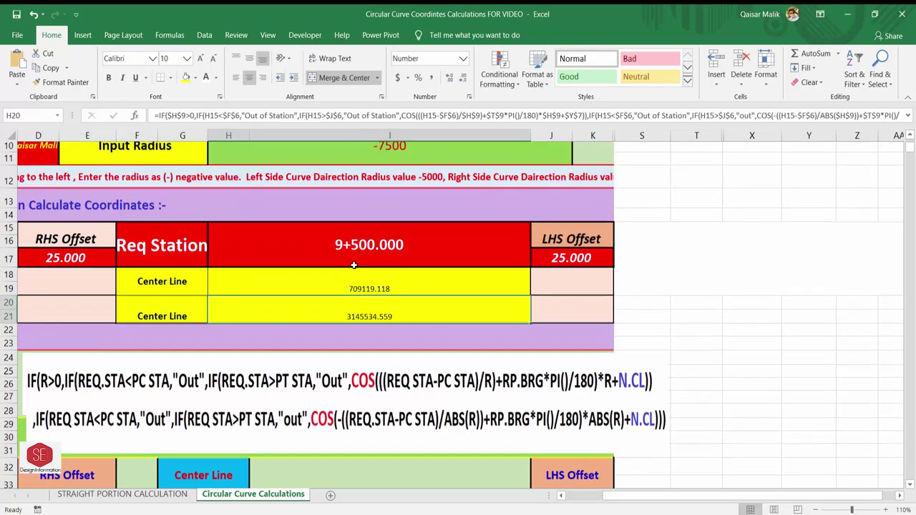
- Test required station 8+500, then set it to 9000 to recalculate coordinates
left_click(364, 247)
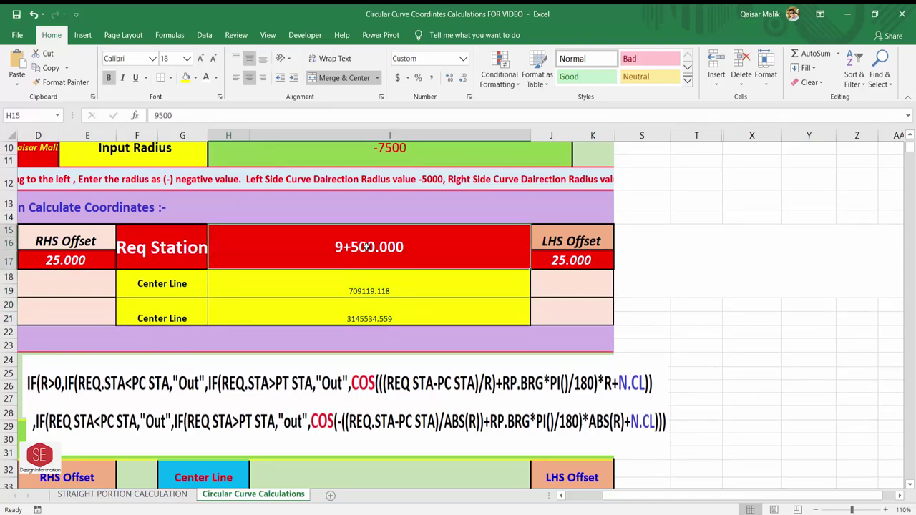
type("8+500")
left_click(365, 322)
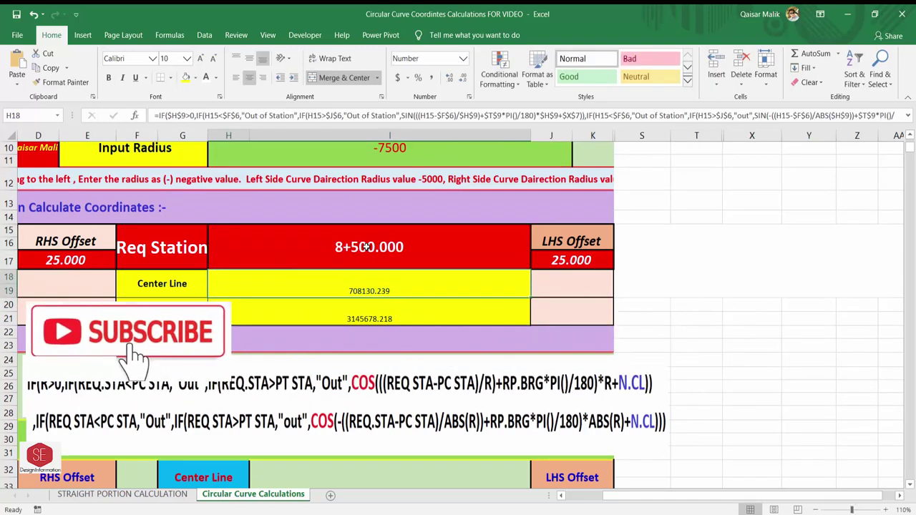
left_click(361, 251)
type("9000")
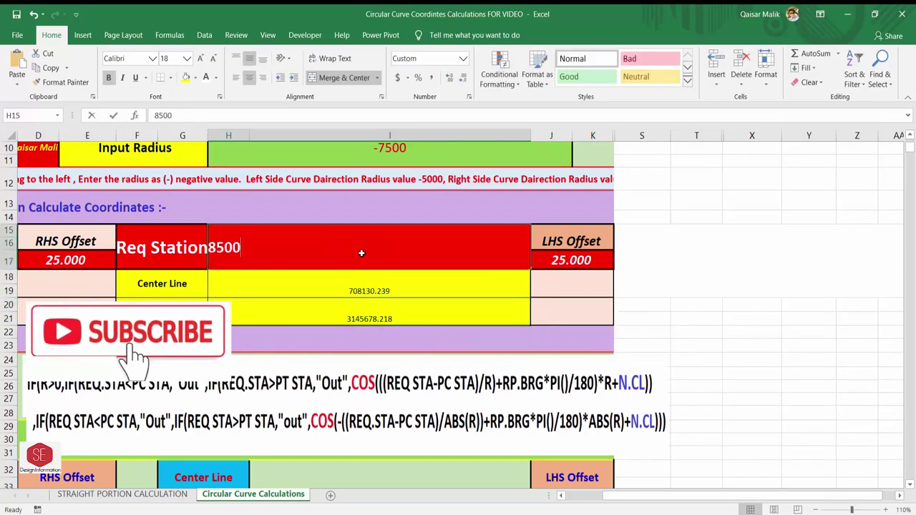
key("Return")
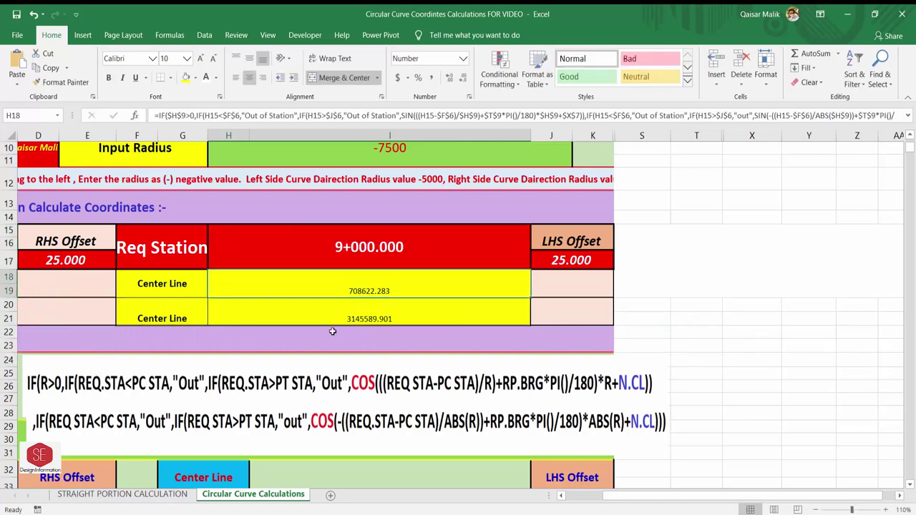
left_click(366, 314)
- Check the centre-line results and the RHS offset value of 25.000
left_click(366, 286)
left_click(366, 314)
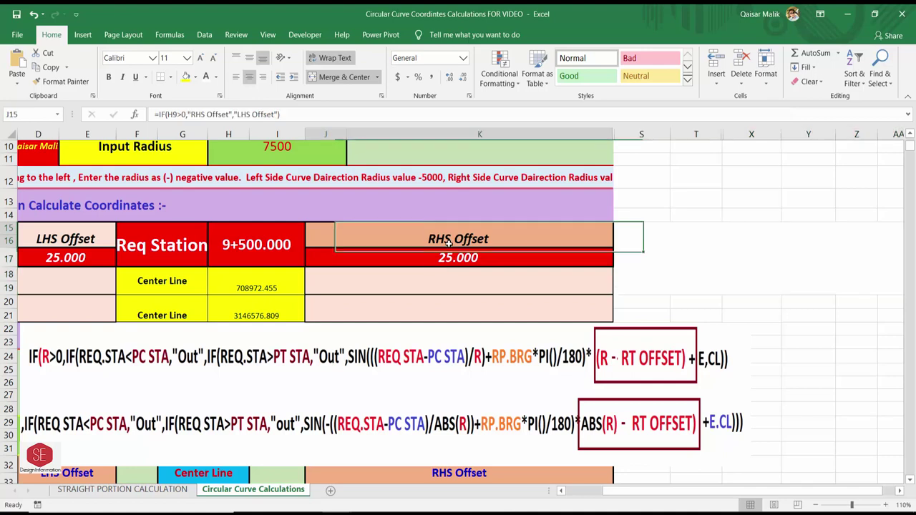
left_click(439, 277)
left_click(452, 261)
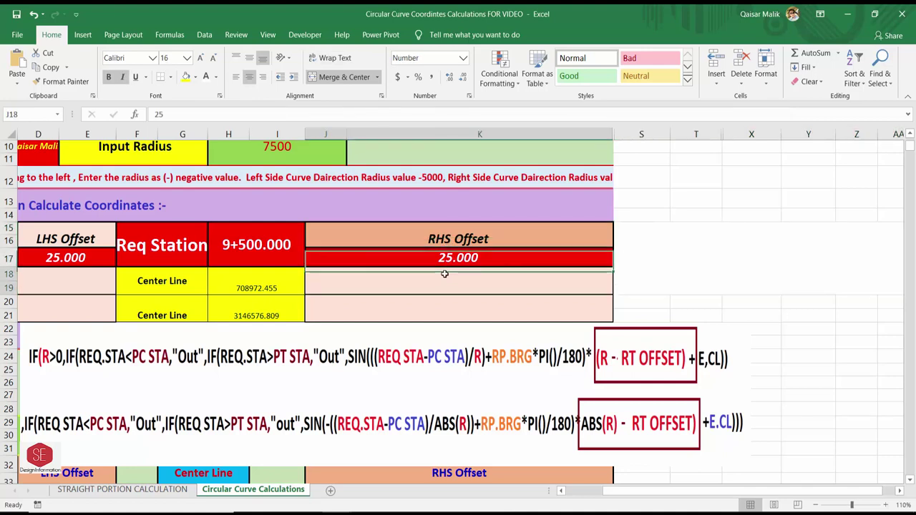
- Copy the entire centre-line Easting formula text without changing it
double_click(229, 272)
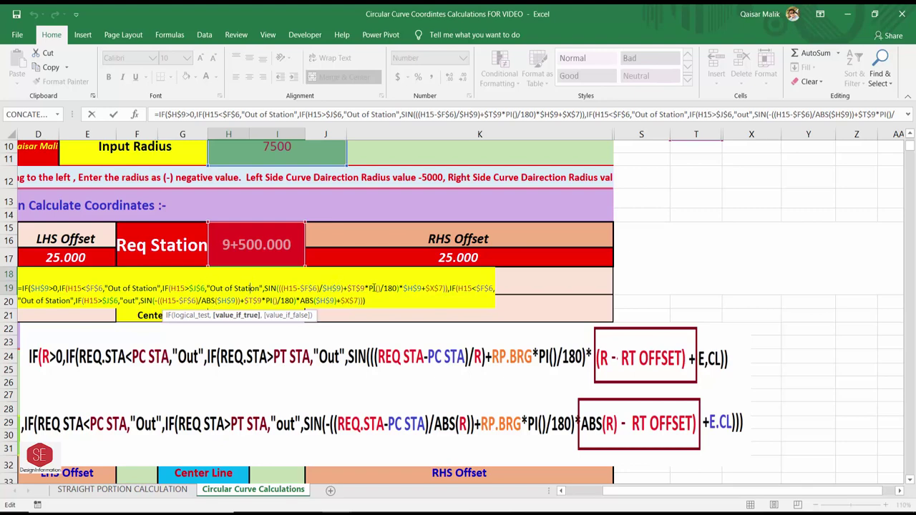
left_click_drag(404, 287, 418, 289)
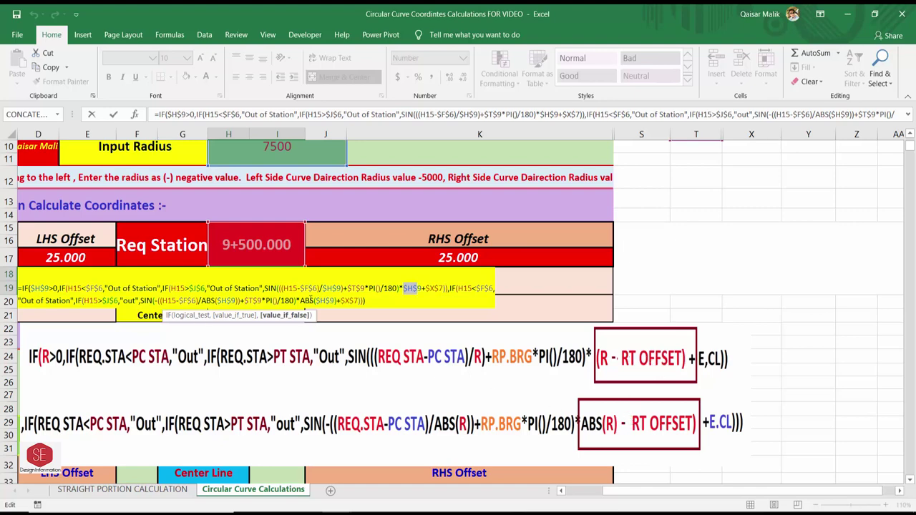
left_click_drag(301, 301, 341, 300)
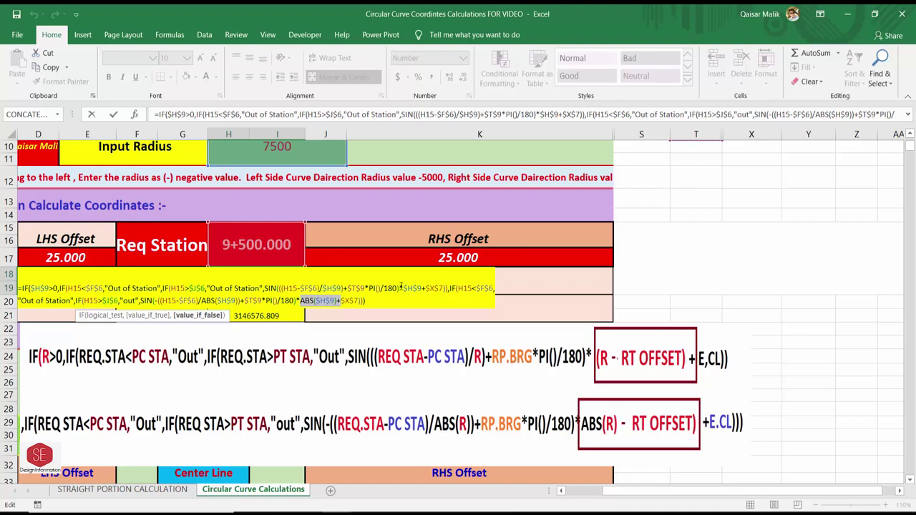
left_click(23, 287)
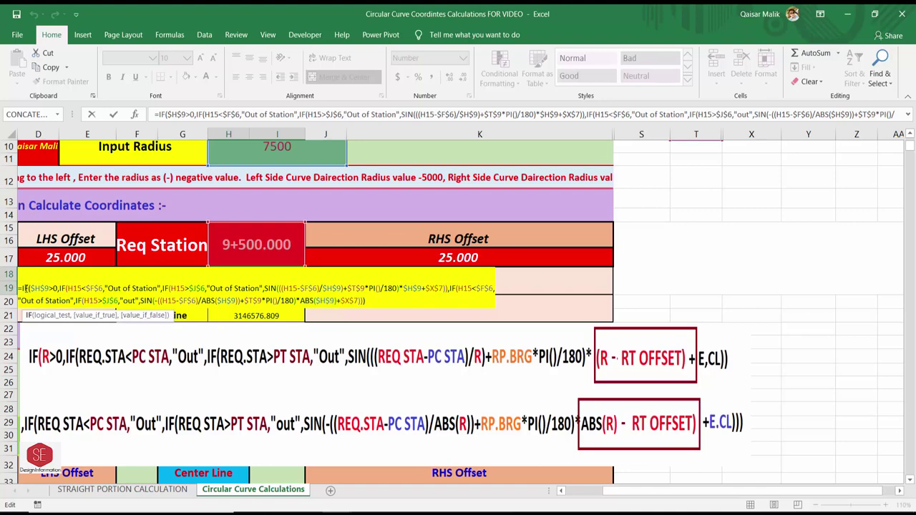
left_click_drag(24, 287, 337, 301)
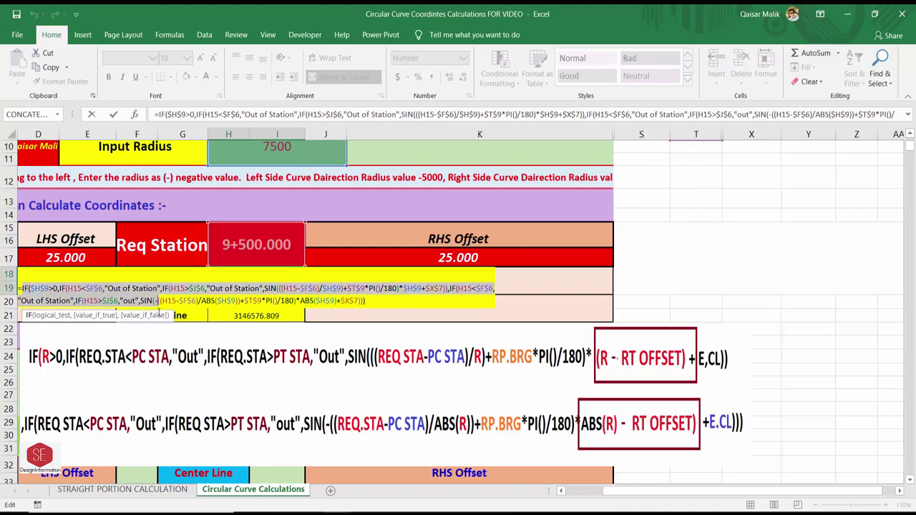
right_click(338, 302)
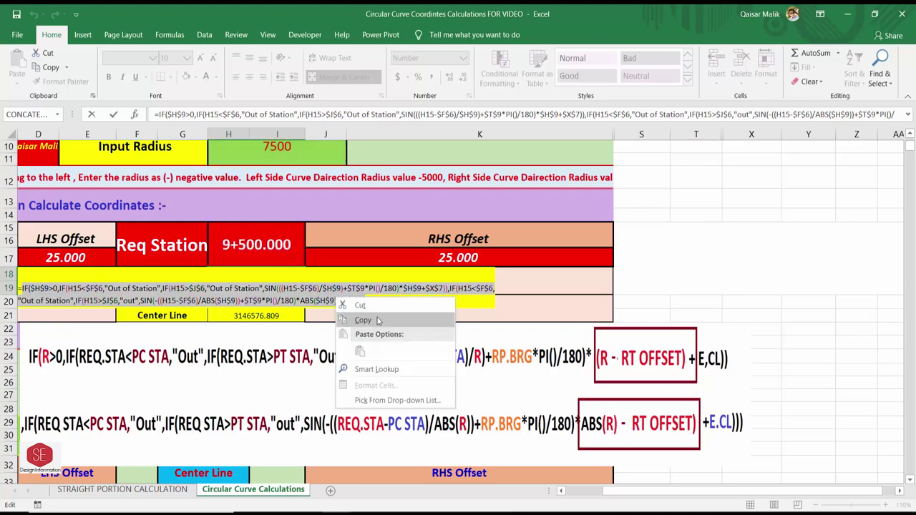
left_click(365, 320)
key("Escape")
left_click(377, 282)
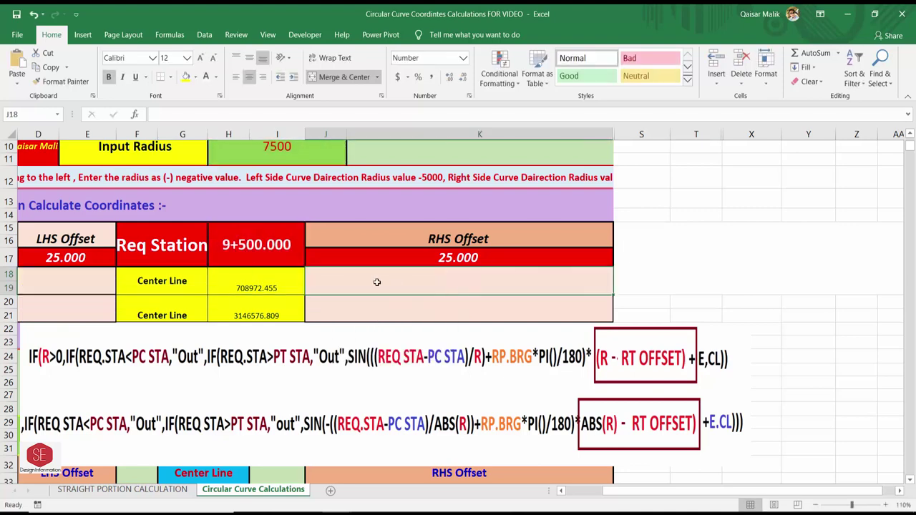
- Paste the formula into RHS Offset Easting, subtracting J17 from the radius in both branches
type("=")
key("ctrl+v")
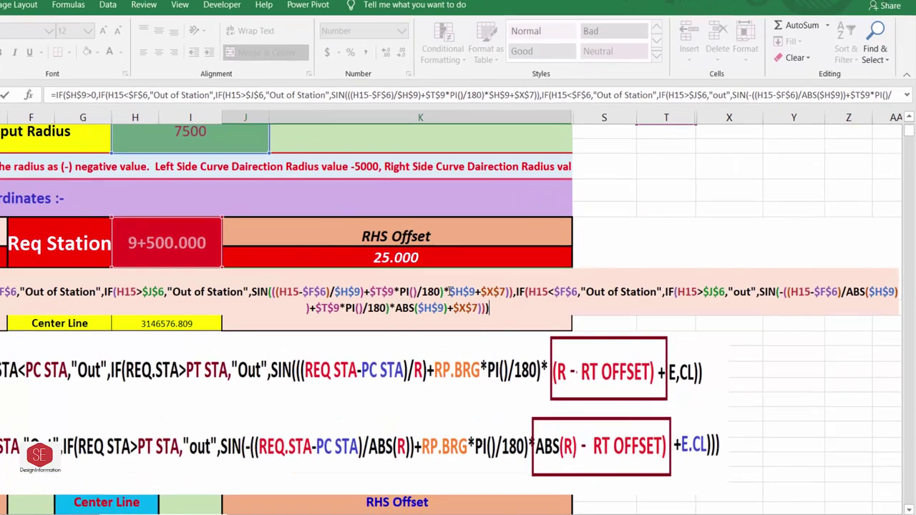
type("(")
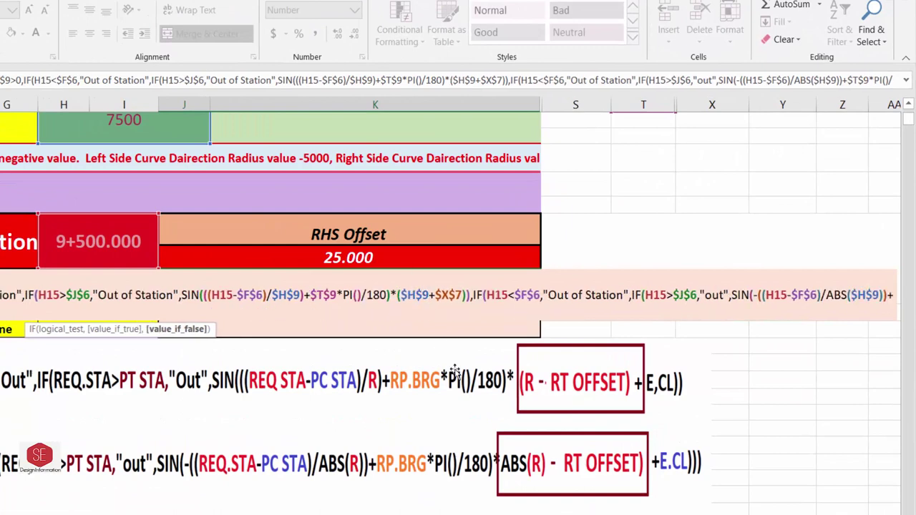
type("-")
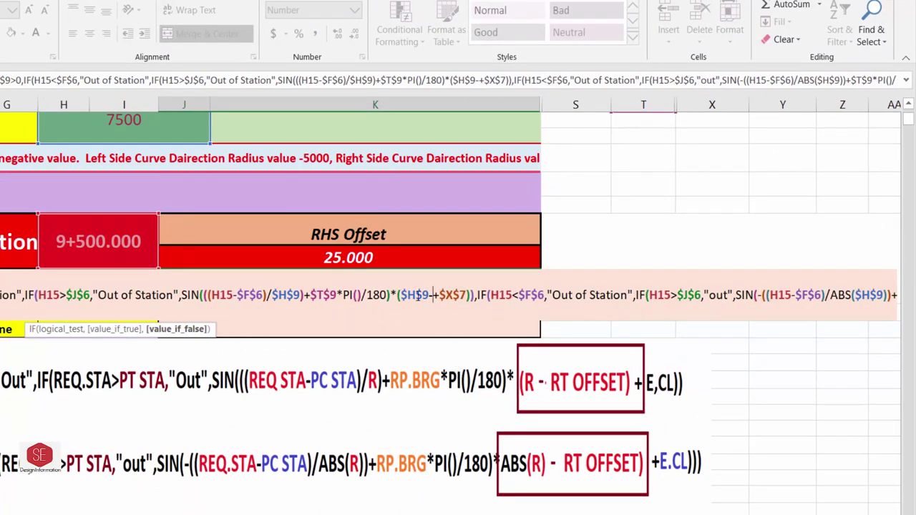
left_click(347, 258)
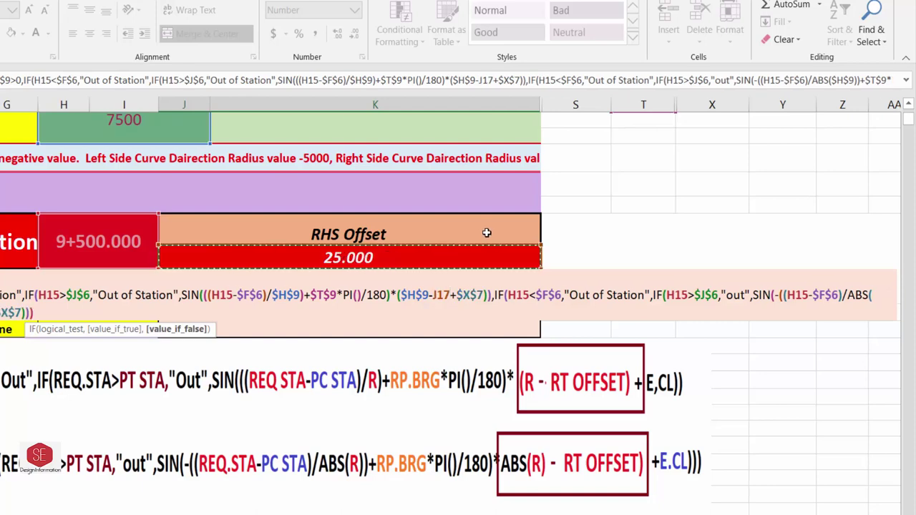
type(")/")
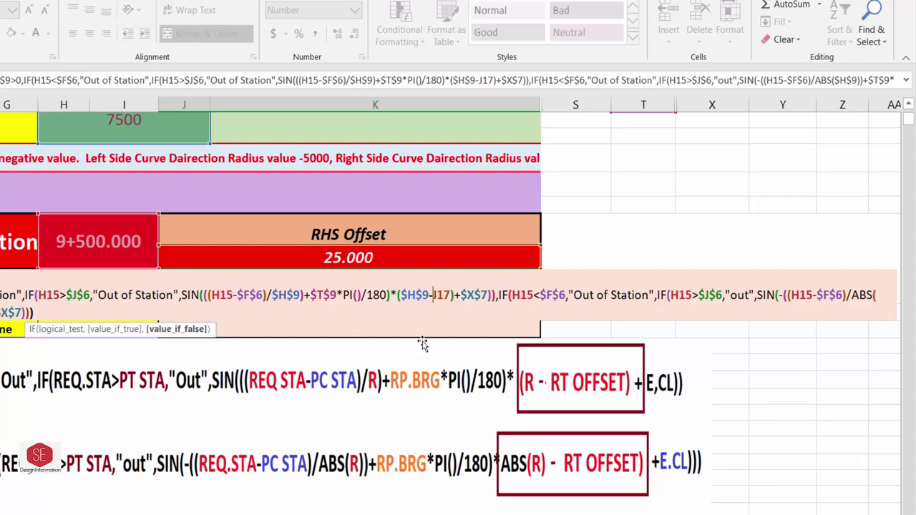
type("$H")
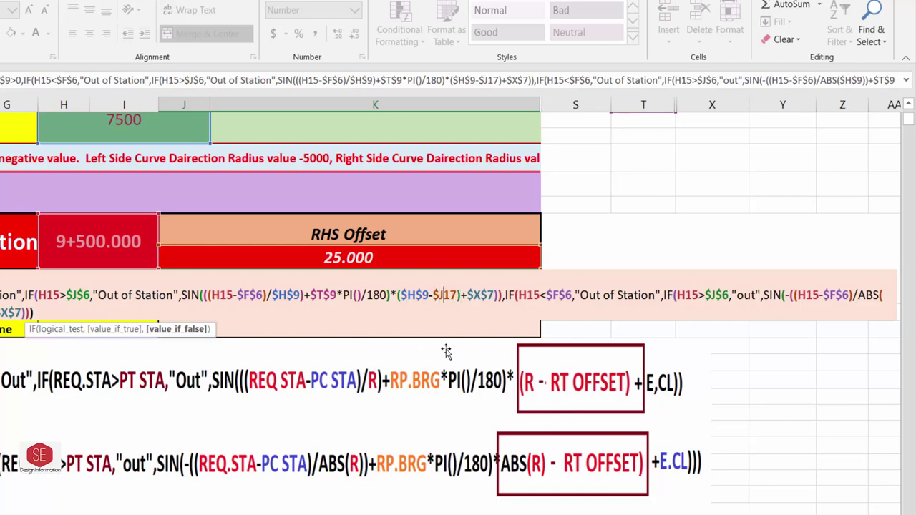
type("$H")
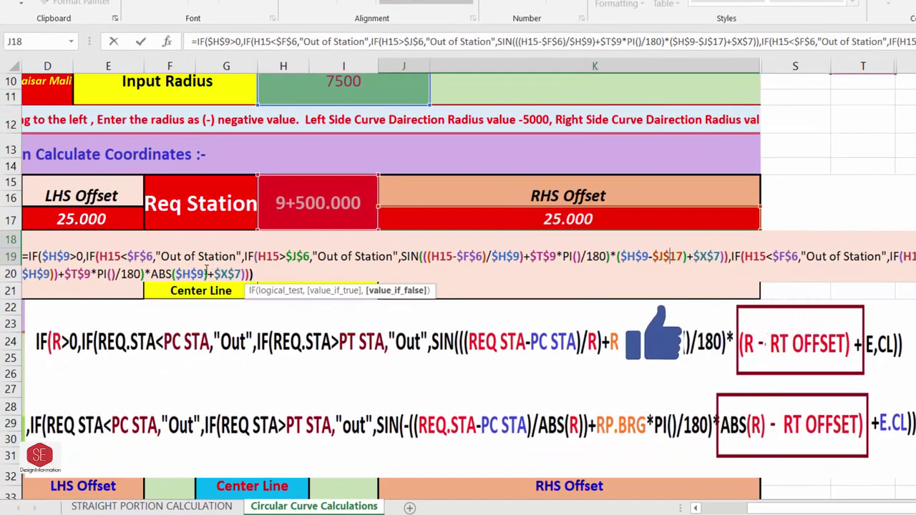
left_click(206, 273)
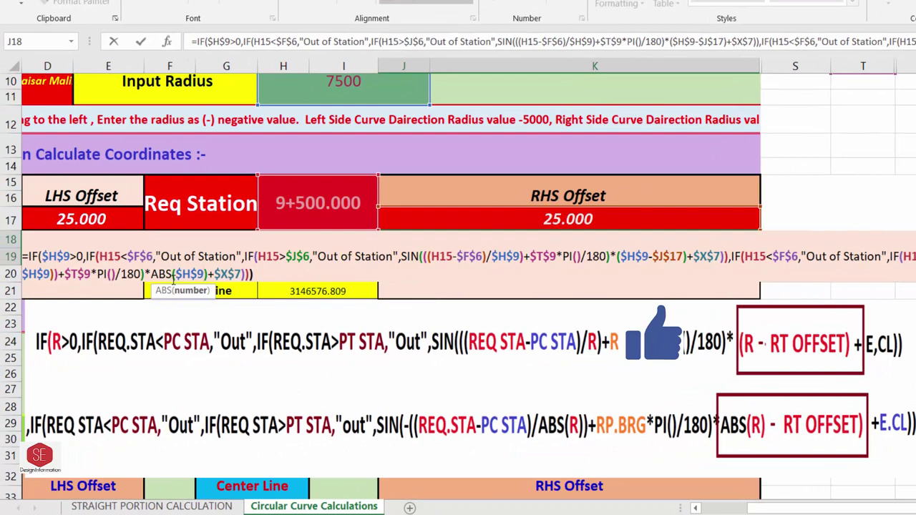
type("($H$9")
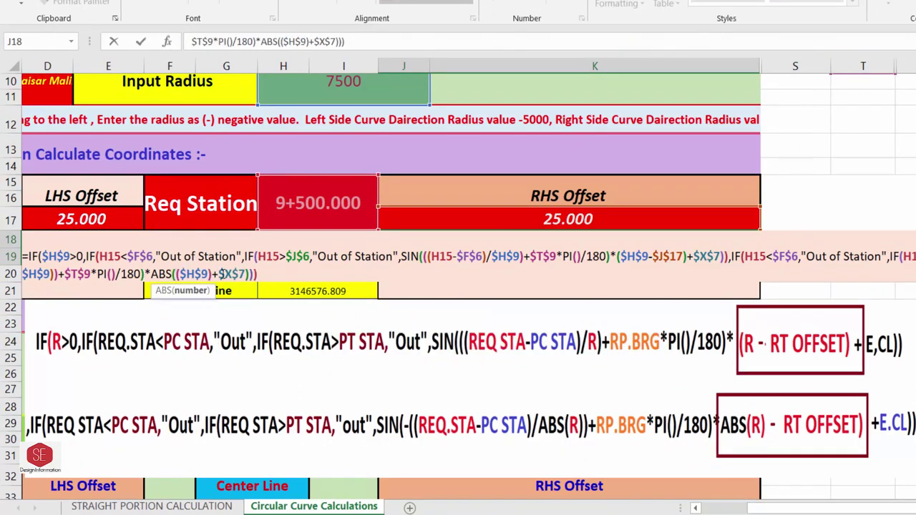
type(")-")
left_click(576, 220)
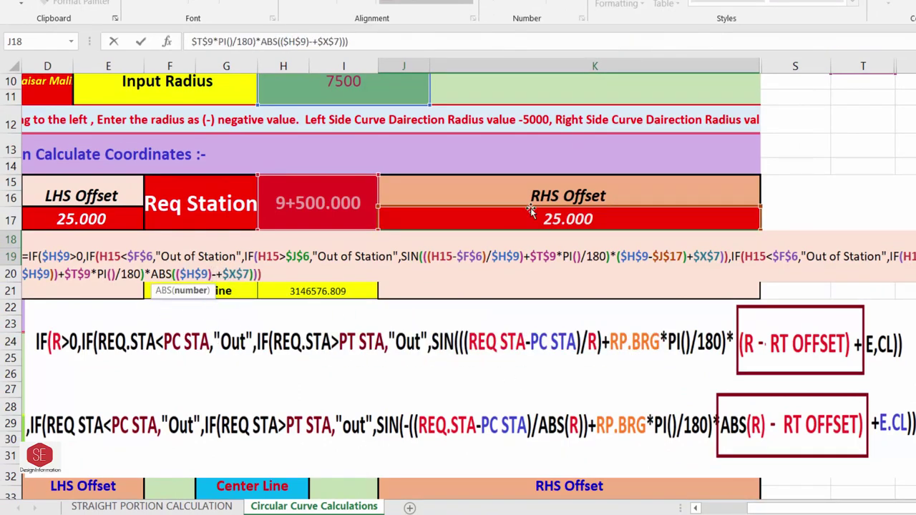
type(")")
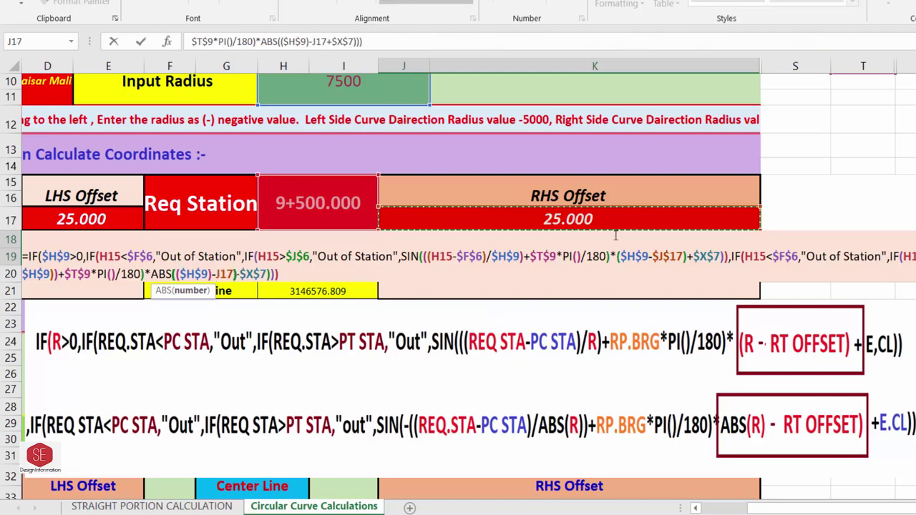
- Lock the offset as $J$17 and commit the formula, returning 708981.196
left_click(218, 274)
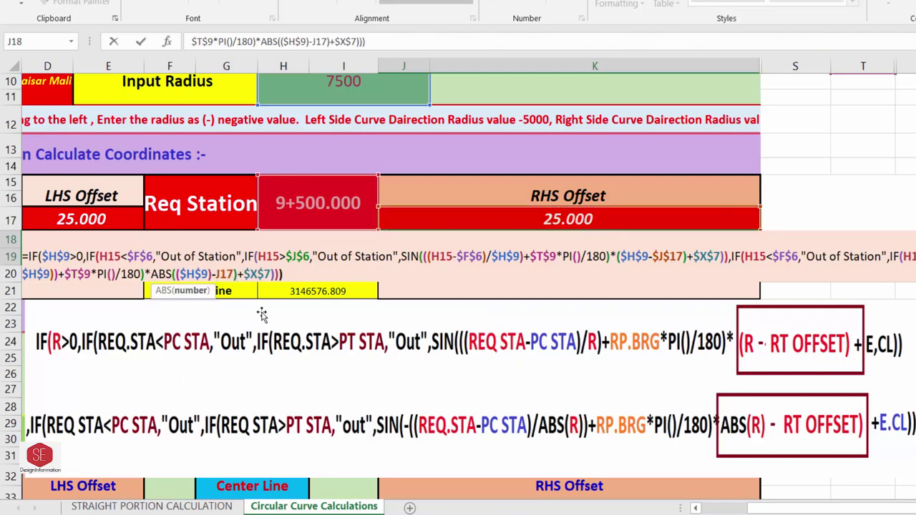
type("$")
left_click(227, 274)
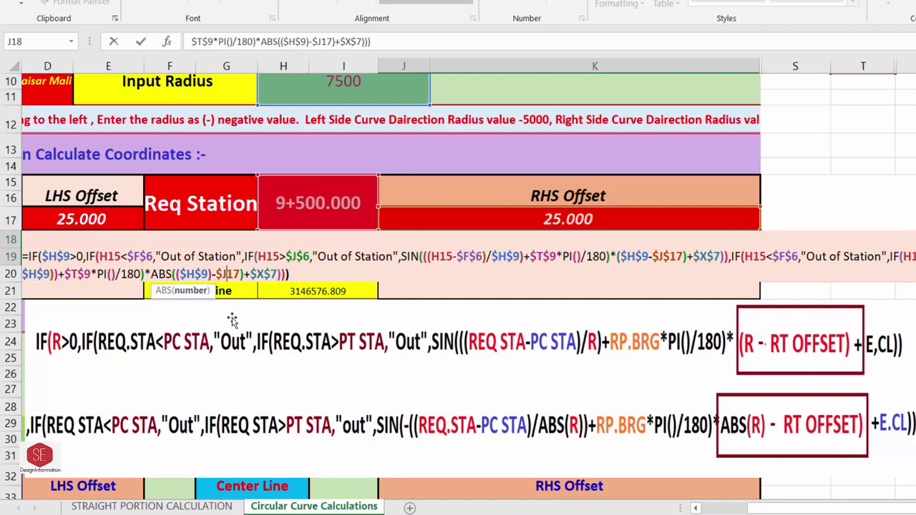
type("$")
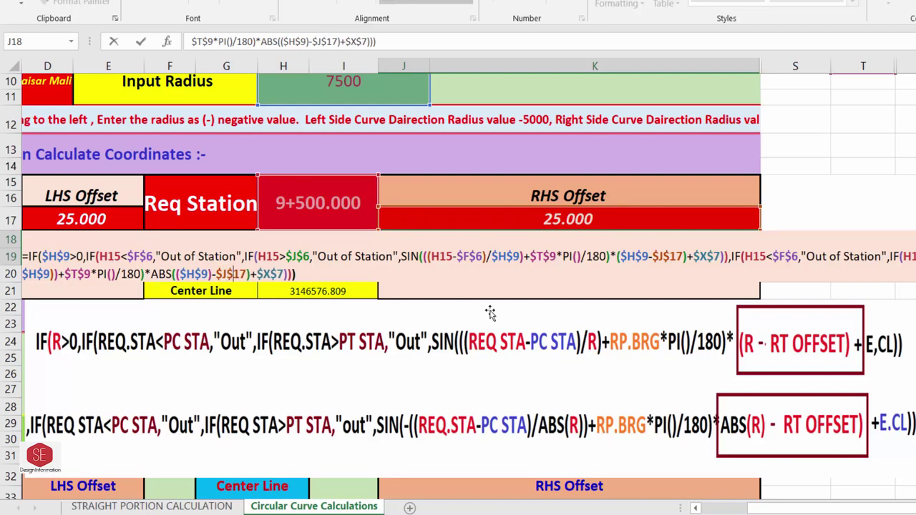
key("Return")
left_click(548, 251)
left_click(589, 208)
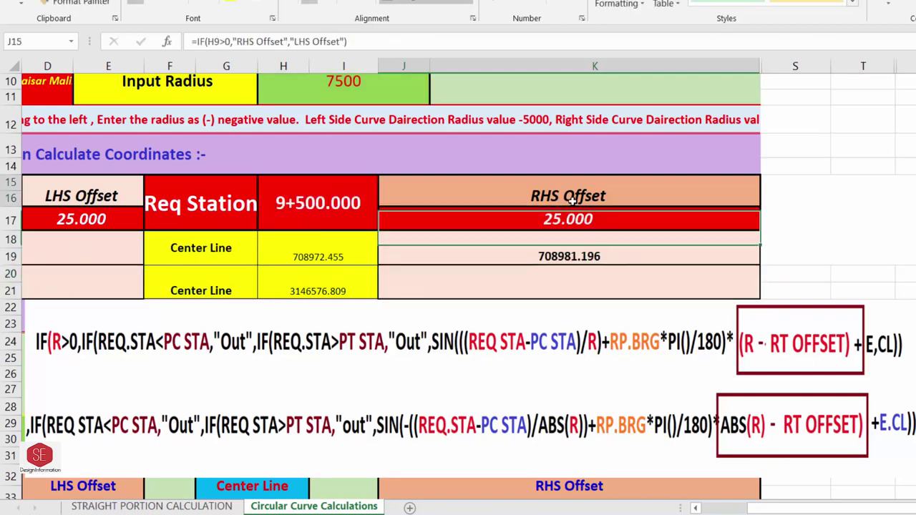
- Copy the Center Line Northing formula text from H20, leaving H20 unchanged
left_click(551, 243)
left_click(772, 408)
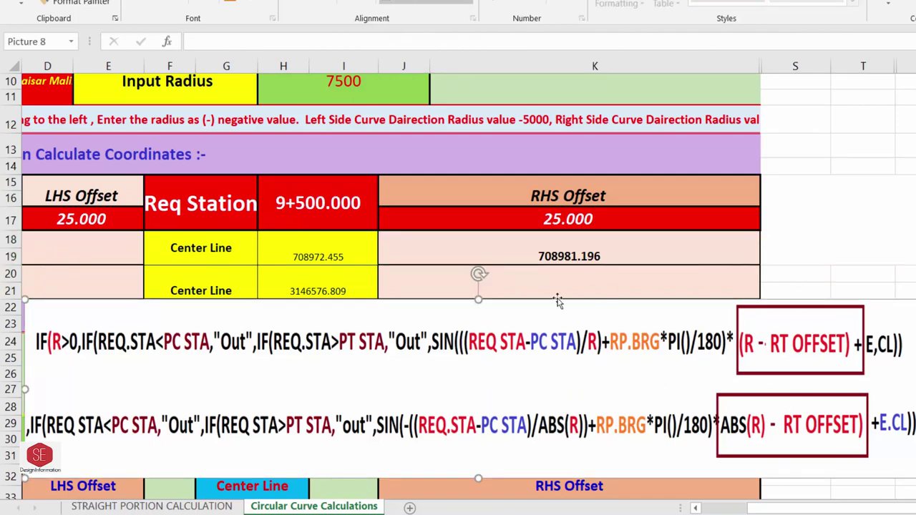
left_click(323, 261)
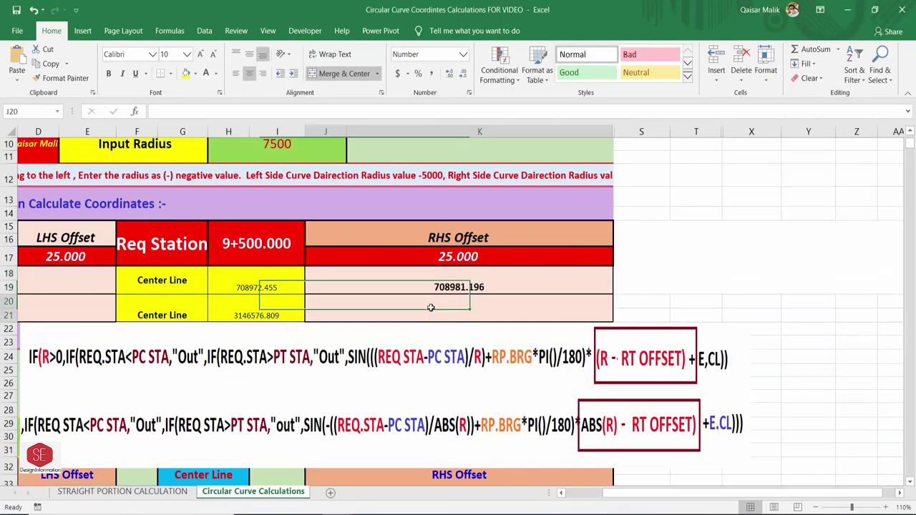
left_click(428, 302)
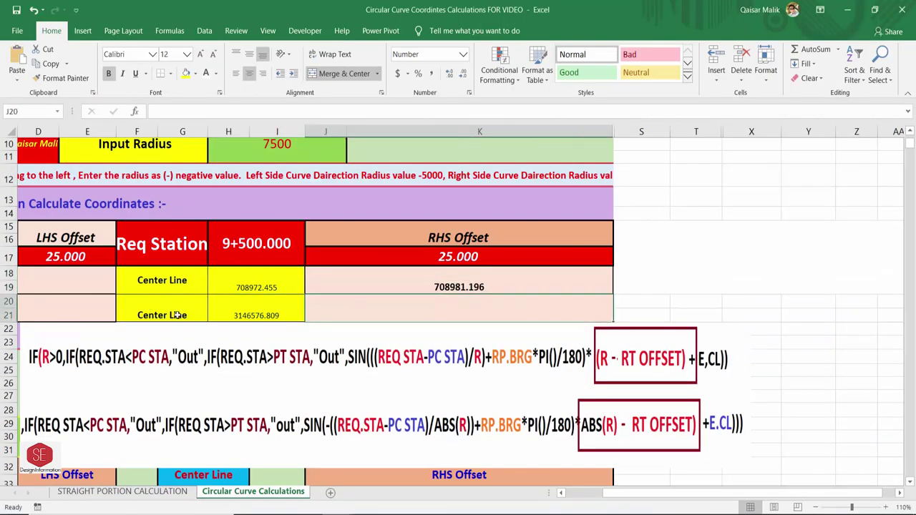
left_click(244, 304)
double_click(239, 312)
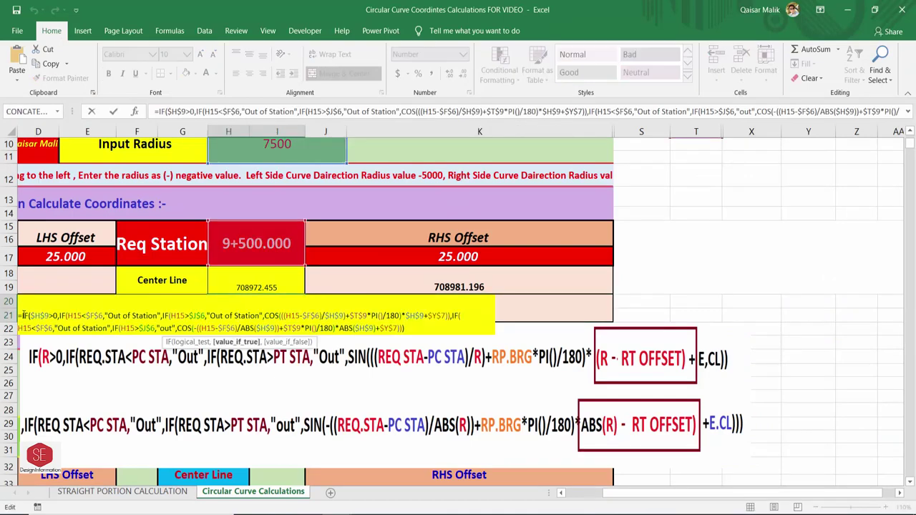
left_click_drag(22, 316, 399, 328)
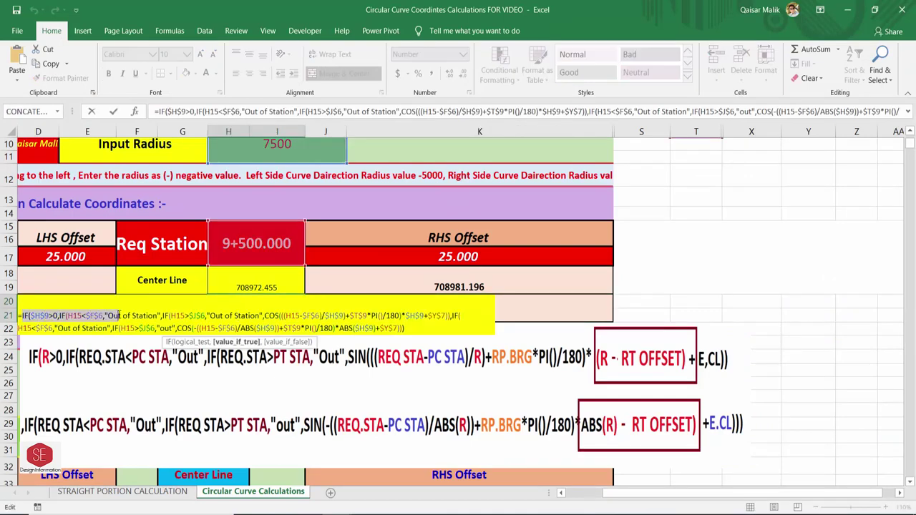
right_click(399, 329)
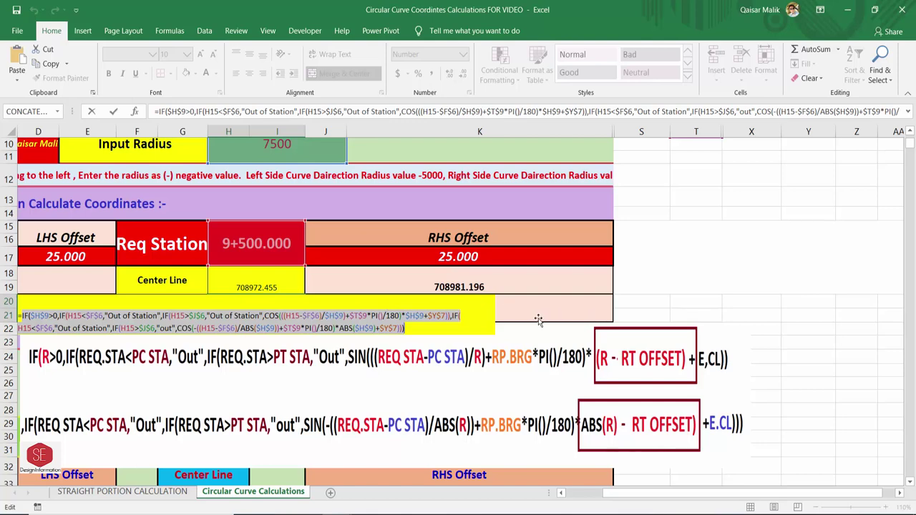
key("Return")
- Paste the formula into J20 after = and change the COS term's radius to ($H$9-J17)
left_click(388, 307)
type("=")
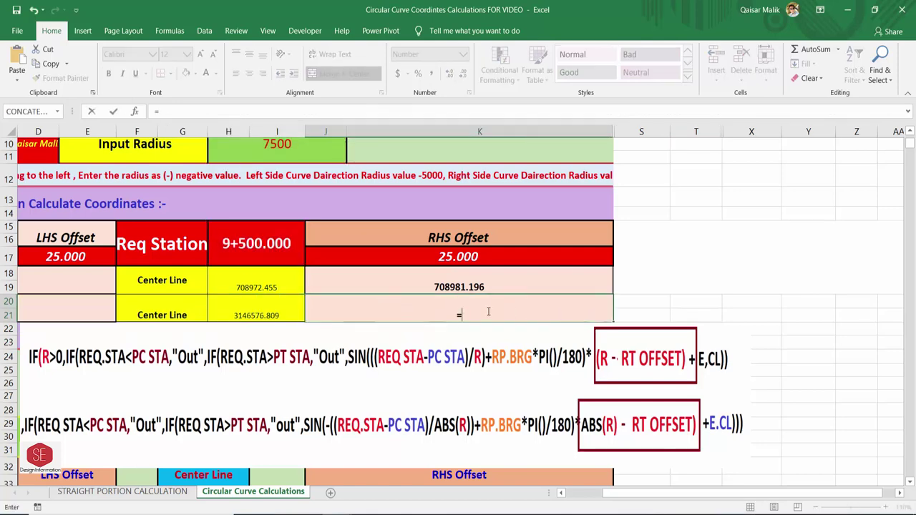
right_click(488, 311)
left_click(505, 363)
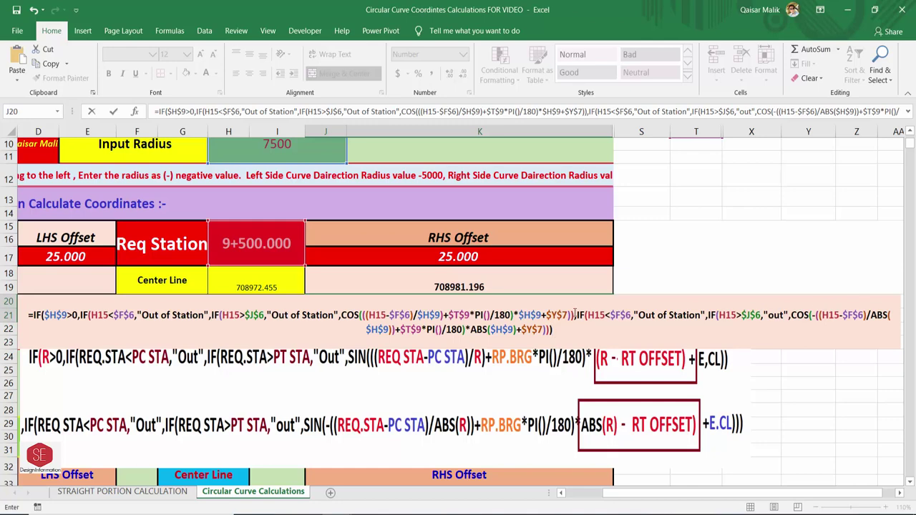
left_click(521, 315)
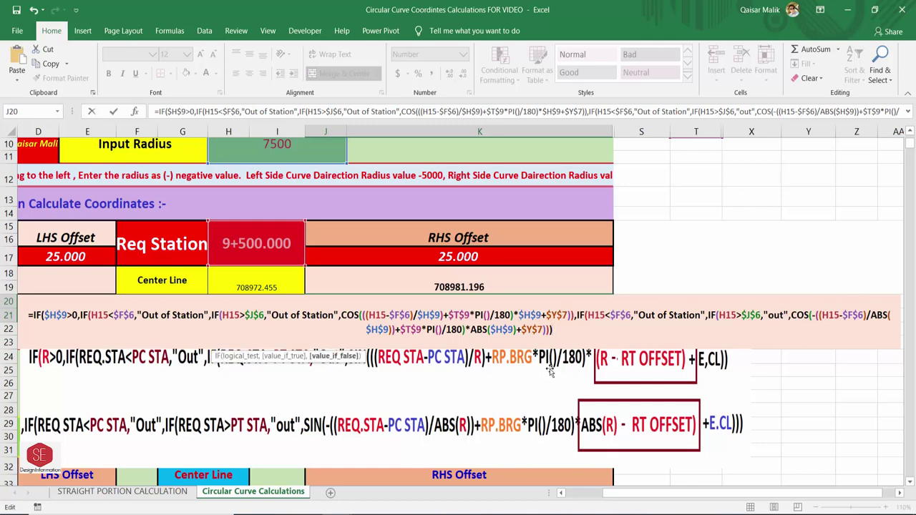
type("(")
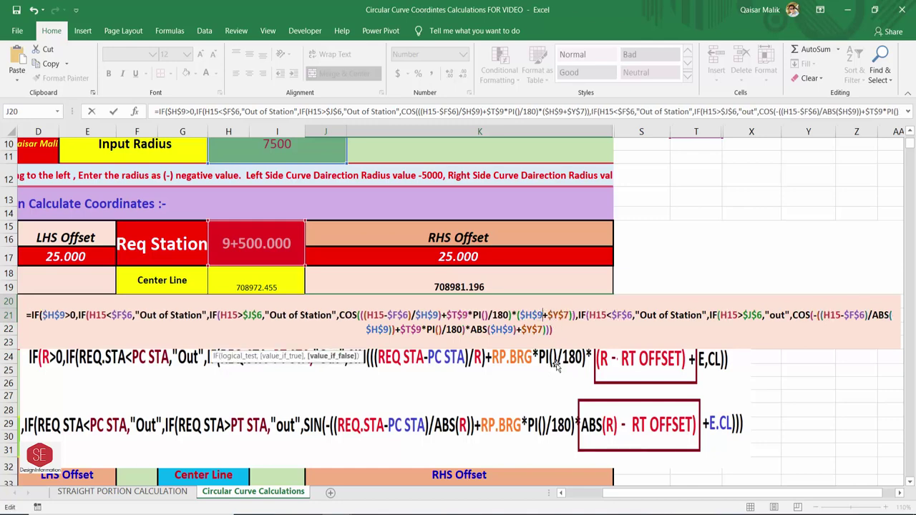
type("-")
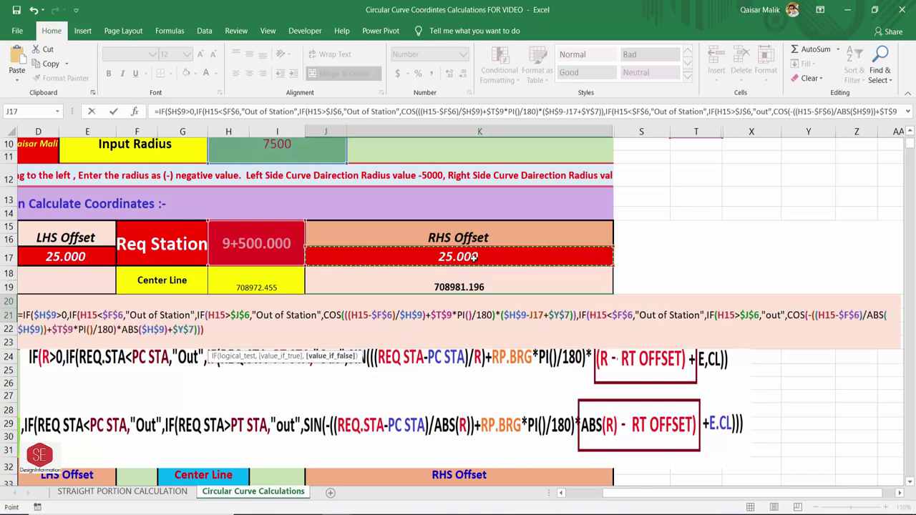
left_click(473, 256)
type(")")
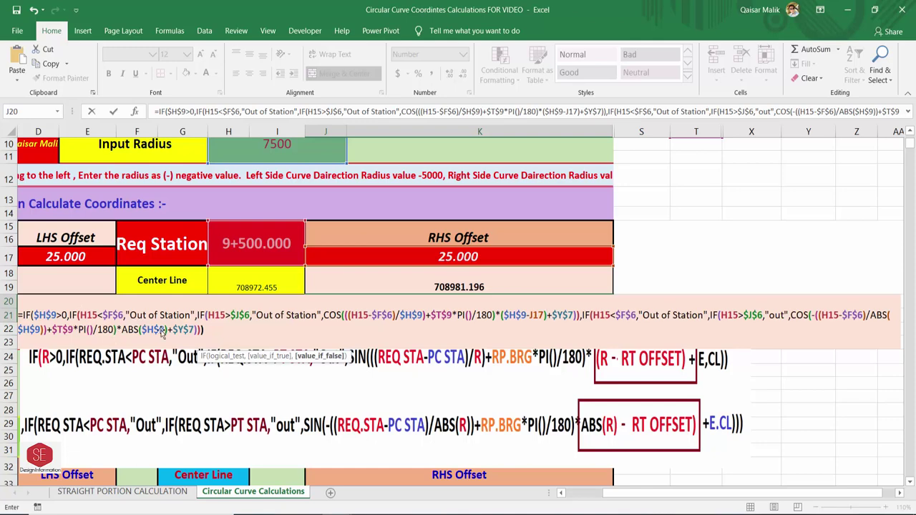
- Subtract J17 from $H$9 inside the ABS term and commit J20, giving 3146553.387
scroll(171, 323, "down", 1)
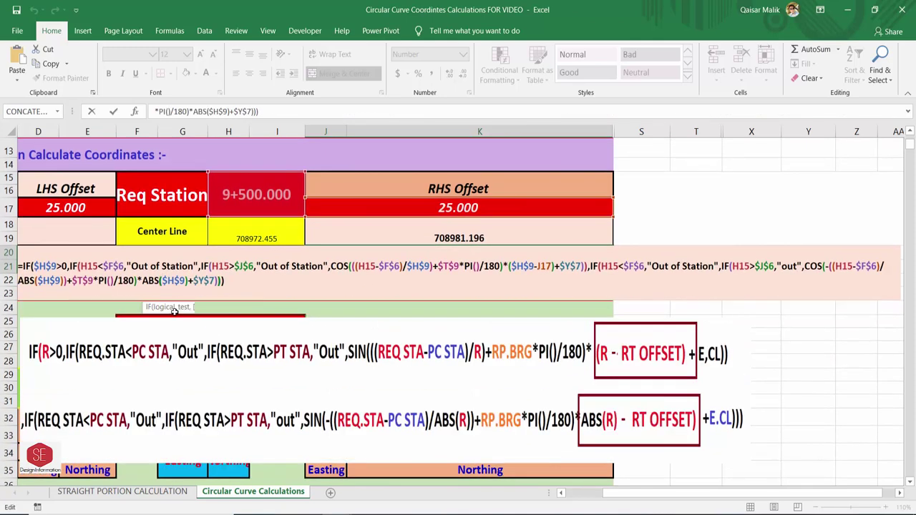
left_click(207, 285)
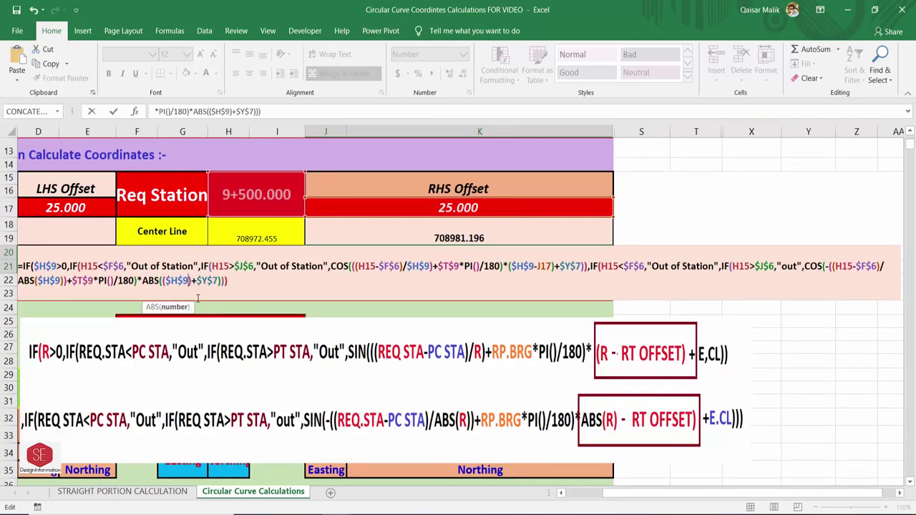
type("-")
left_click(472, 207)
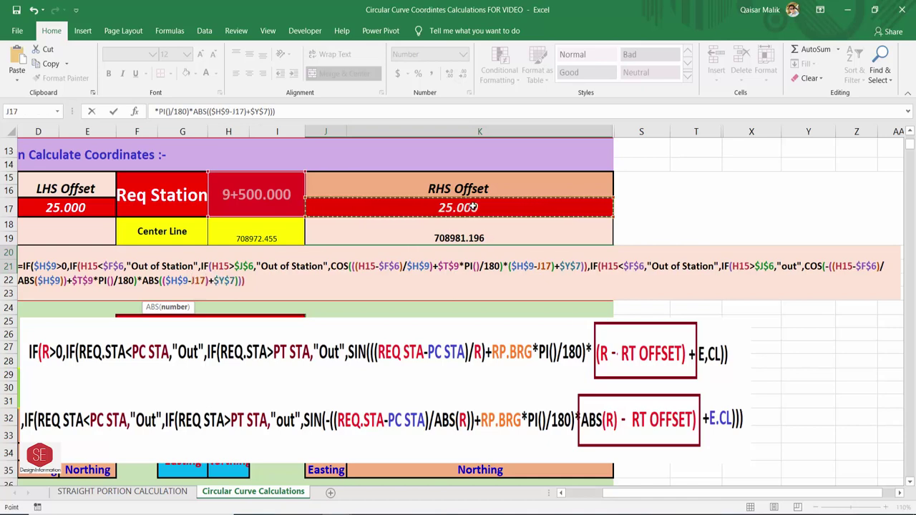
left_click(176, 287)
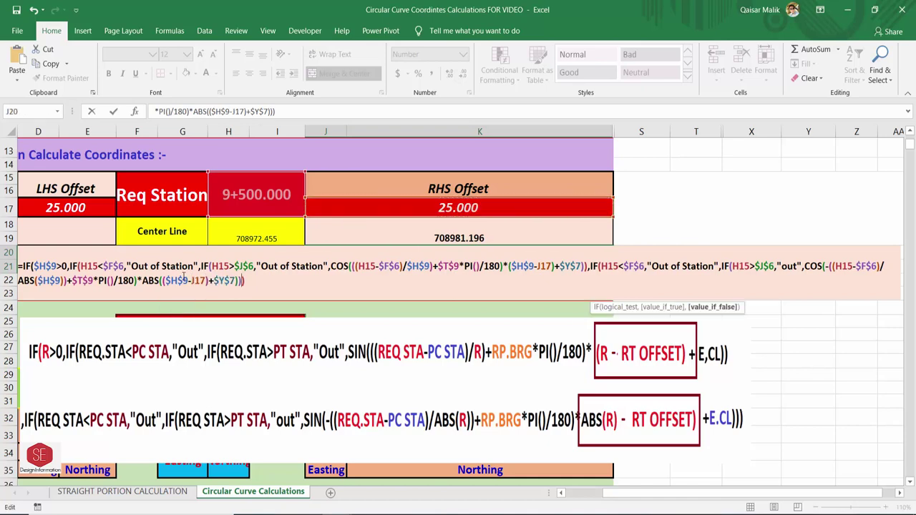
left_click(189, 281)
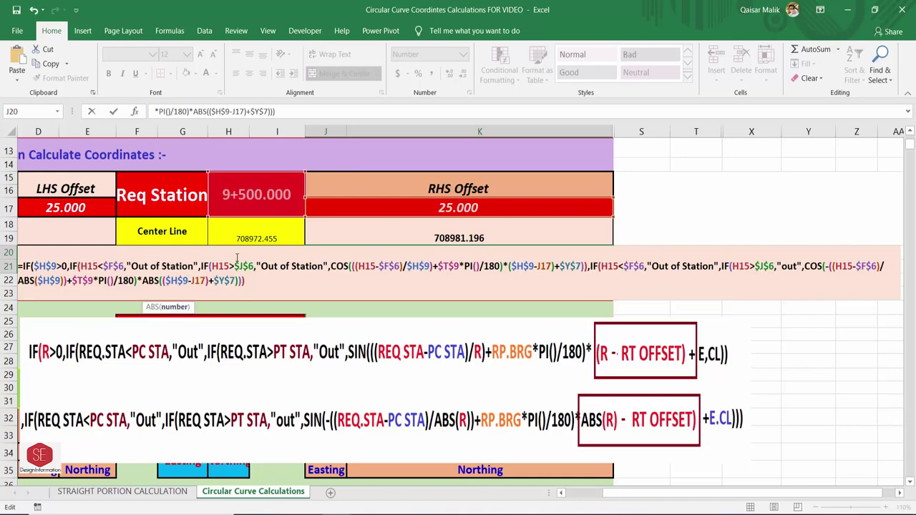
type(")")
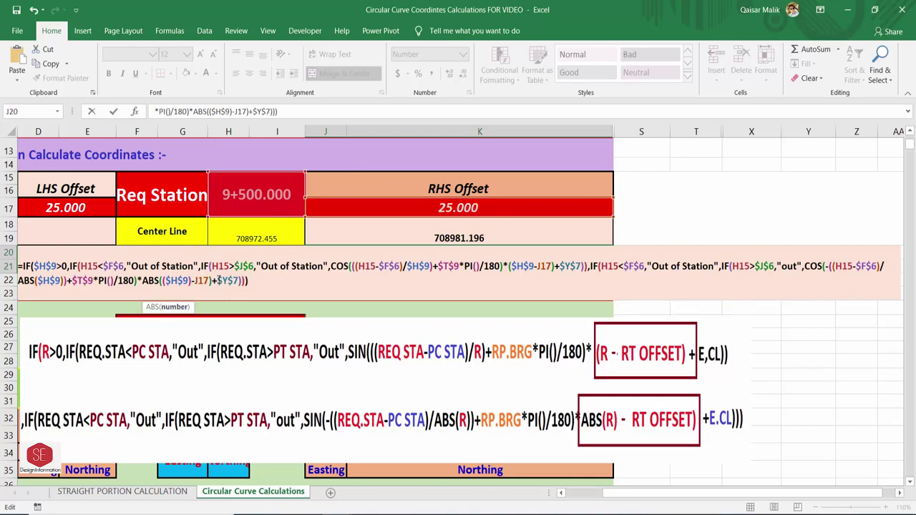
key("ctrl+Return")
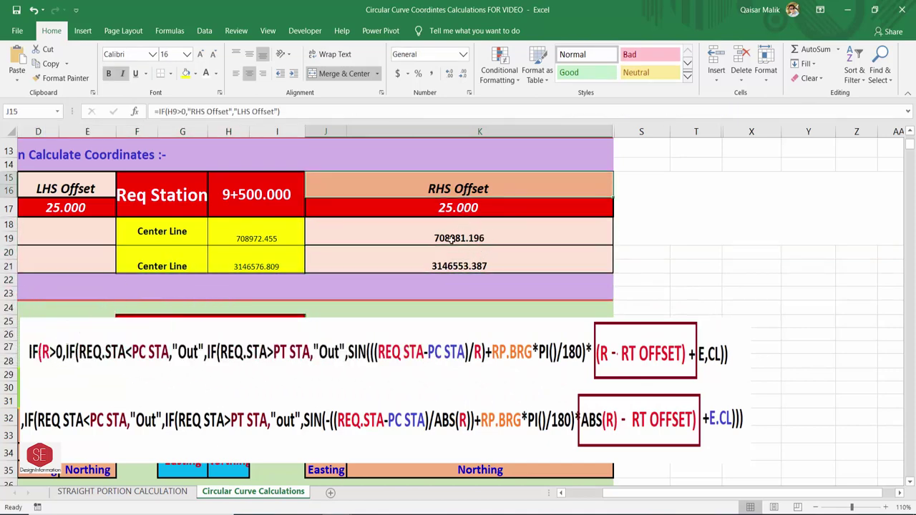
- Test the RHS offset J17 with 20, then set it back to 25
left_click(486, 214)
type("20")
key("Return")
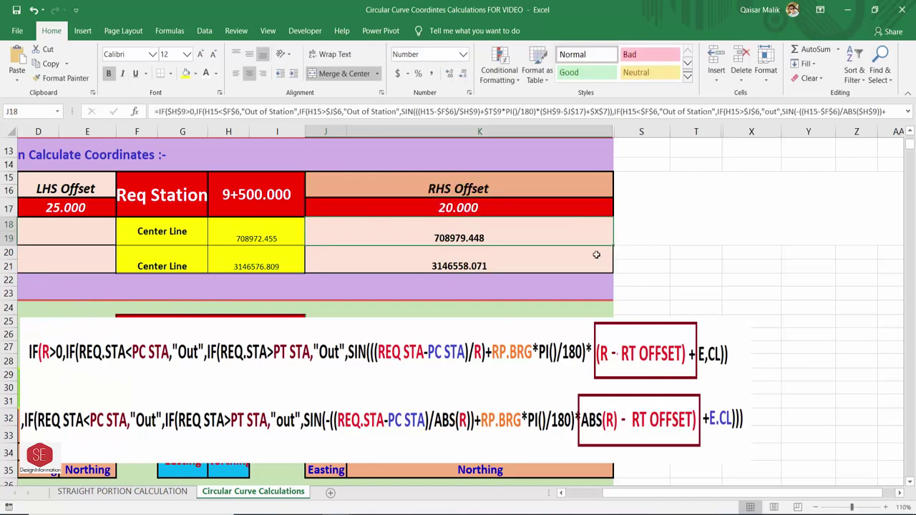
left_click(458, 209)
type("25")
key("Return")
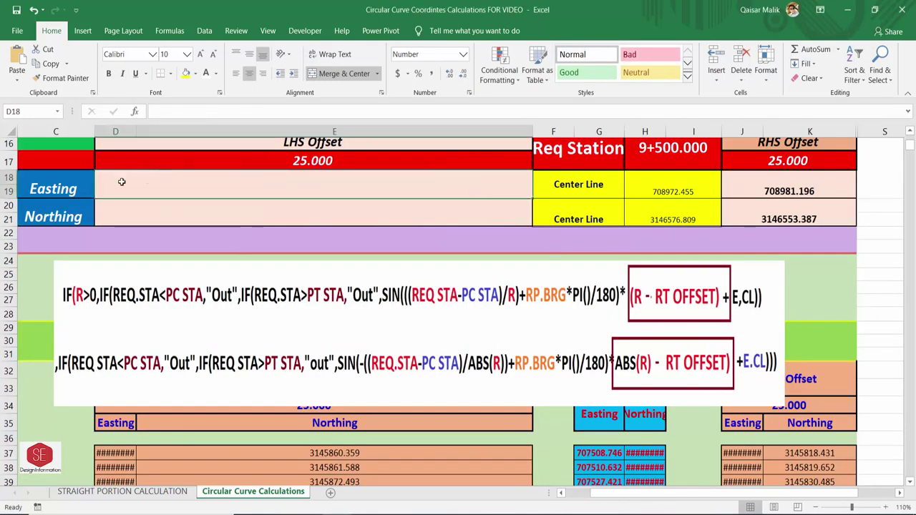
- Copy the Center Line Easting formula text
left_click(375, 158)
double_click(641, 195)
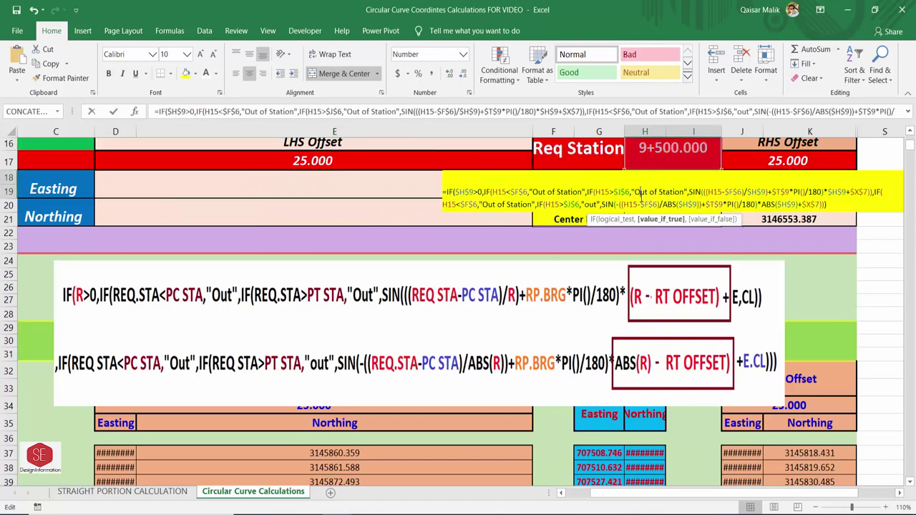
left_click_drag(445, 192, 828, 206)
right_click(788, 208)
left_click(814, 229)
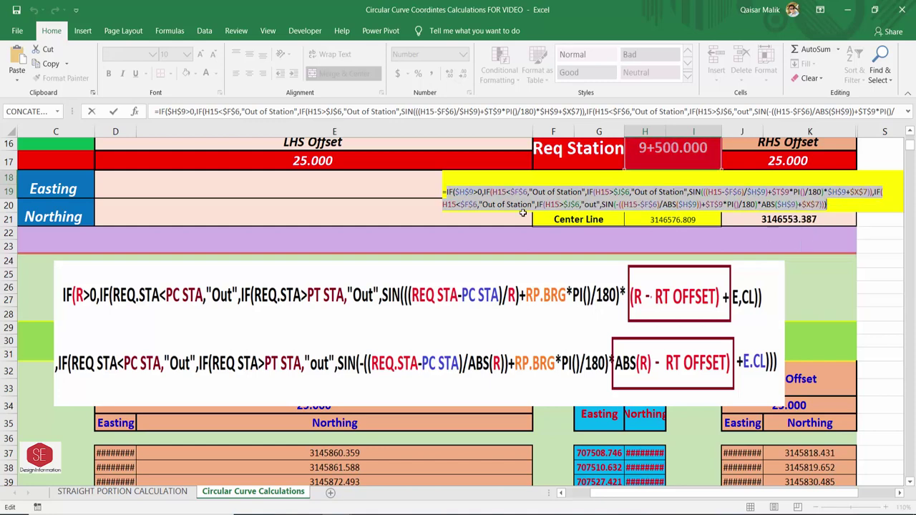
- Paste it into LHS Easting D18 and change the SIN term's radius to ($H$9+D17)
left_click(364, 189)
type("=")
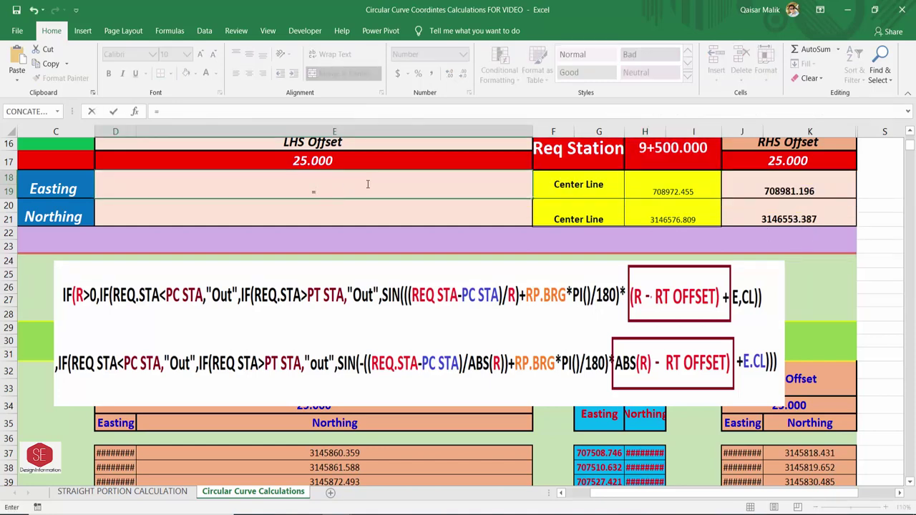
right_click(368, 184)
left_click(390, 241)
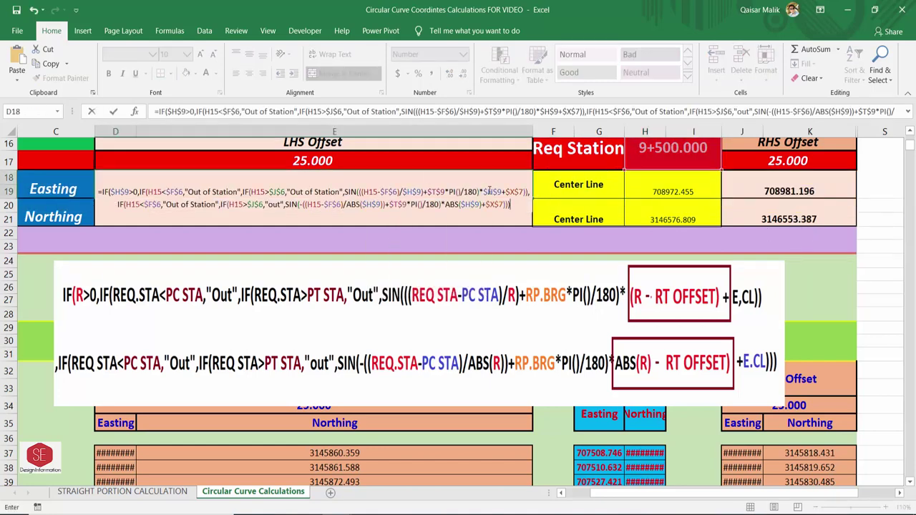
left_click(510, 218)
type("(")
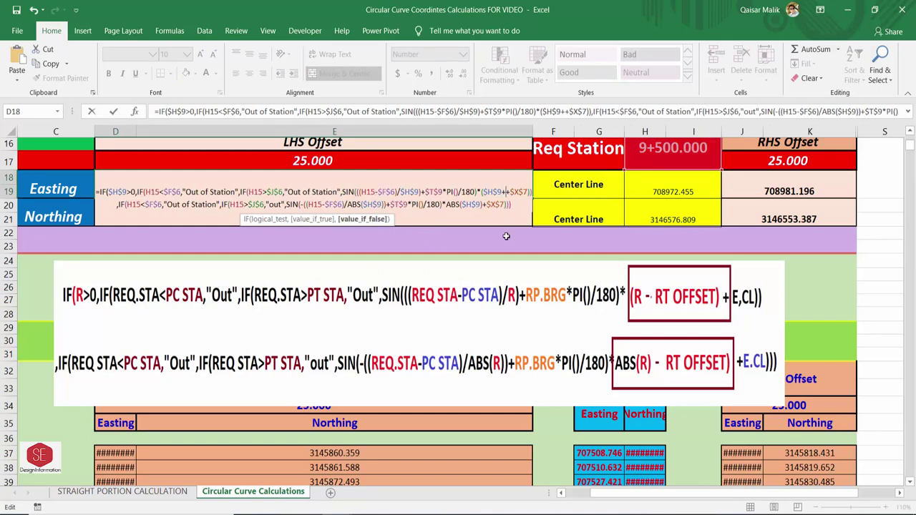
left_click(323, 160)
type("+D17")
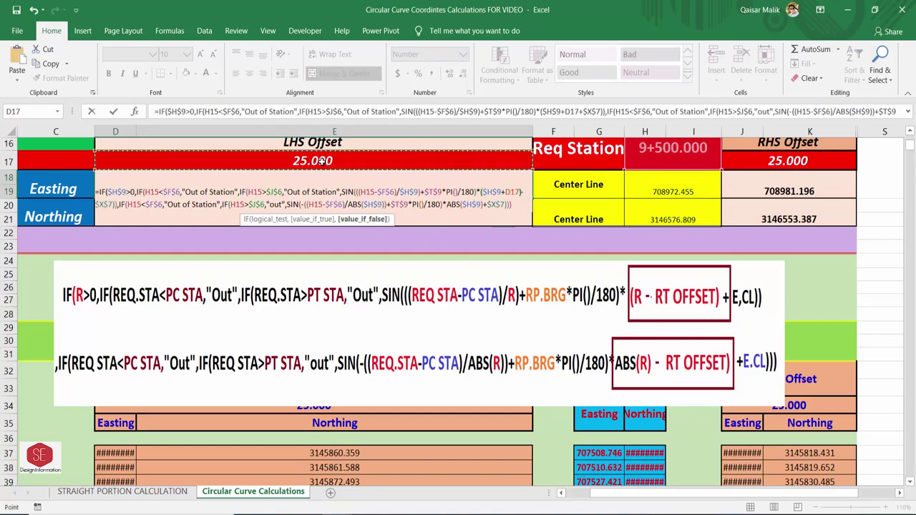
type(")")
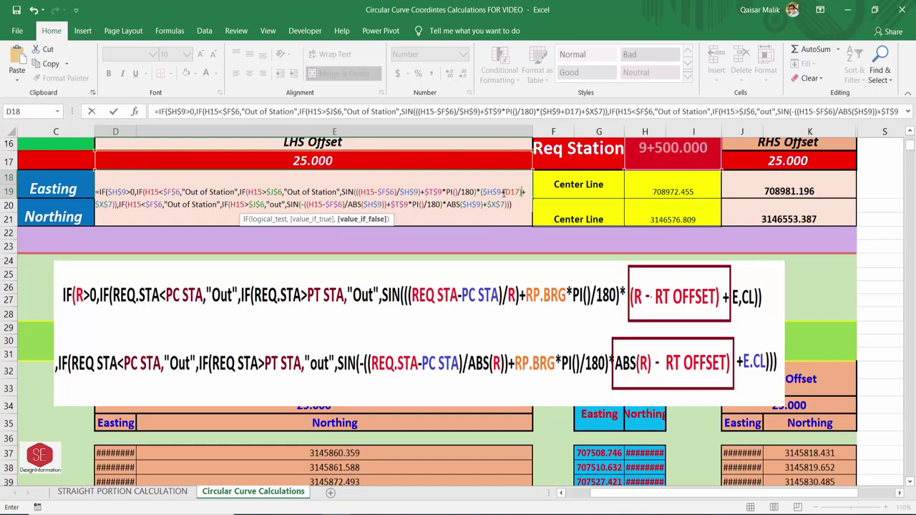
- Add D17 to $H$9 inside the ABS term and commit D18, giving 708963.714
left_click(464, 204)
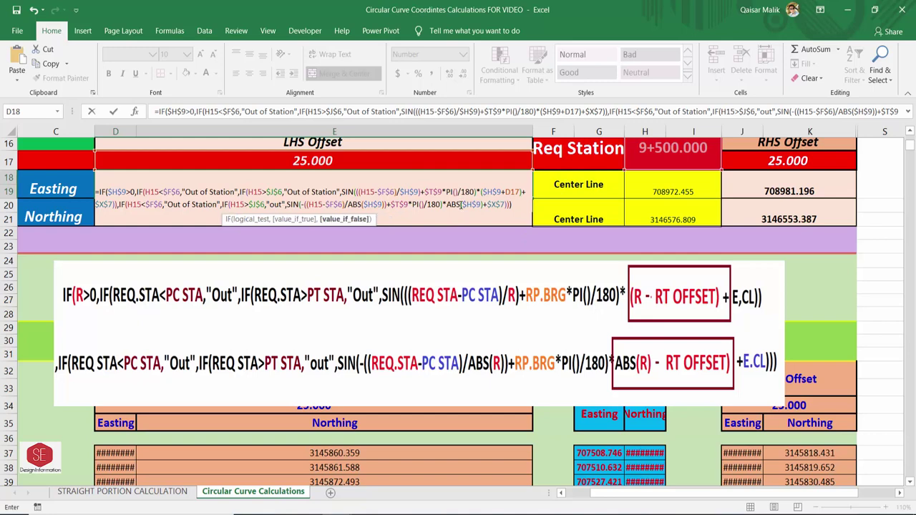
type("($H$9")
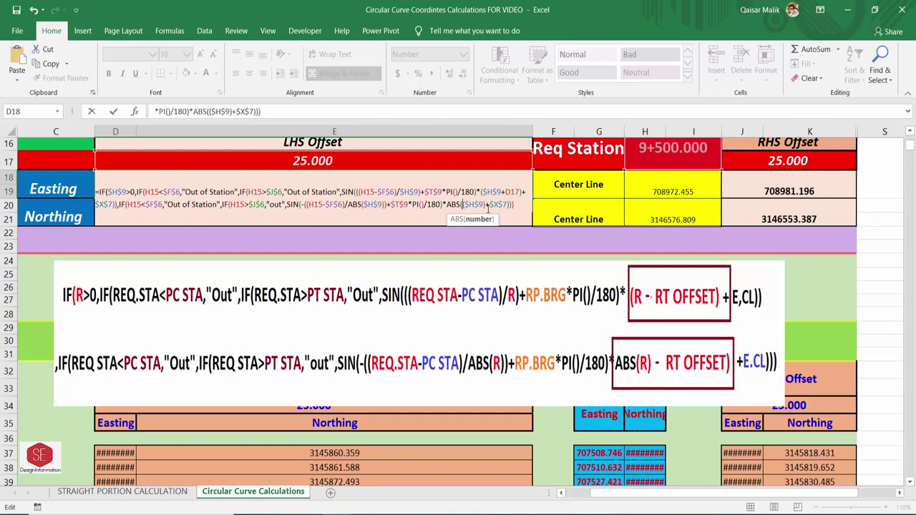
type("+")
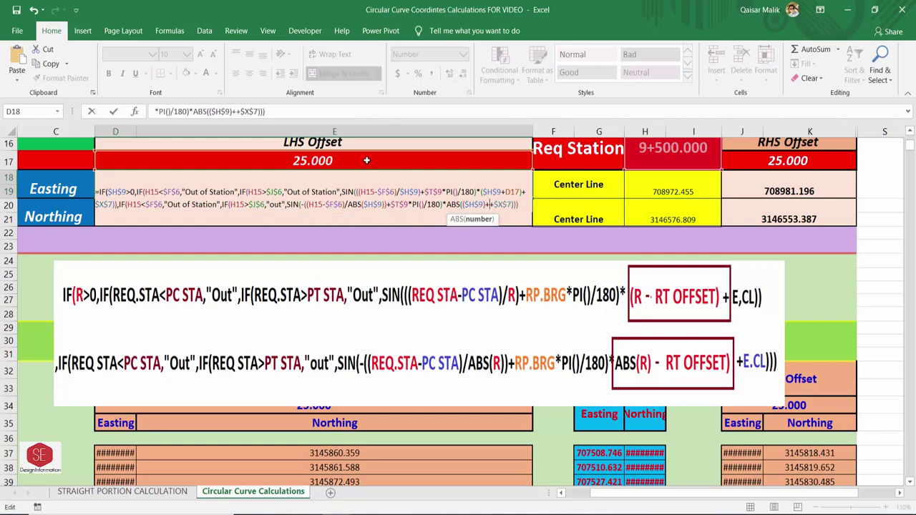
left_click(366, 160)
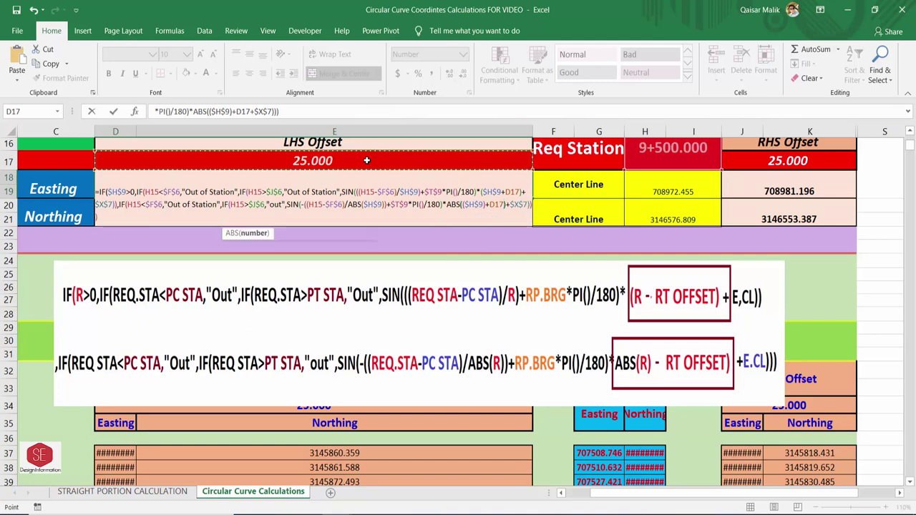
type(")")
key("ctrl+Return")
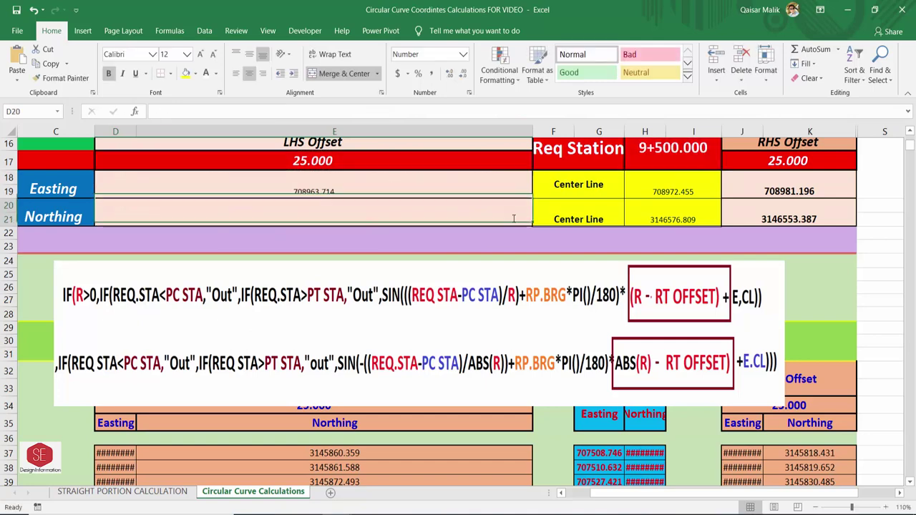
- Copy the center-line Northing formula text from H20
double_click(673, 218)
left_click_drag(444, 220, 828, 232)
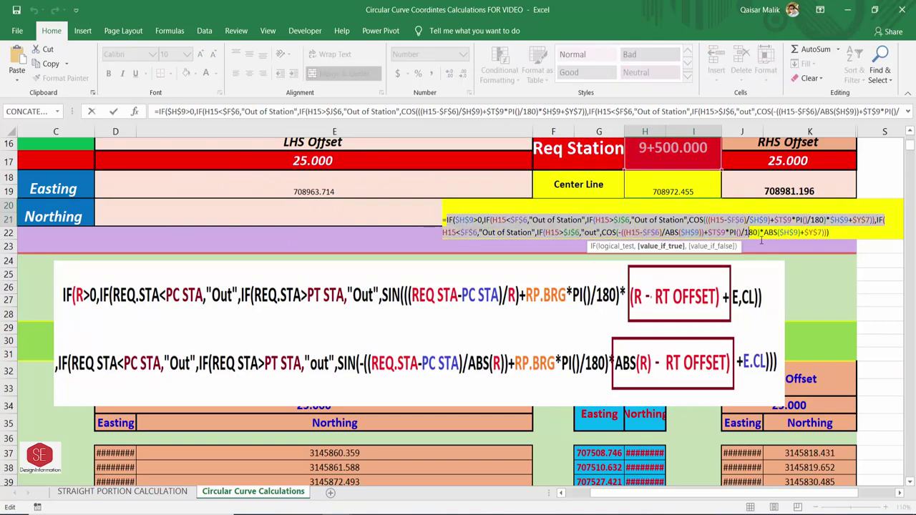
right_click(774, 217)
left_click(796, 242)
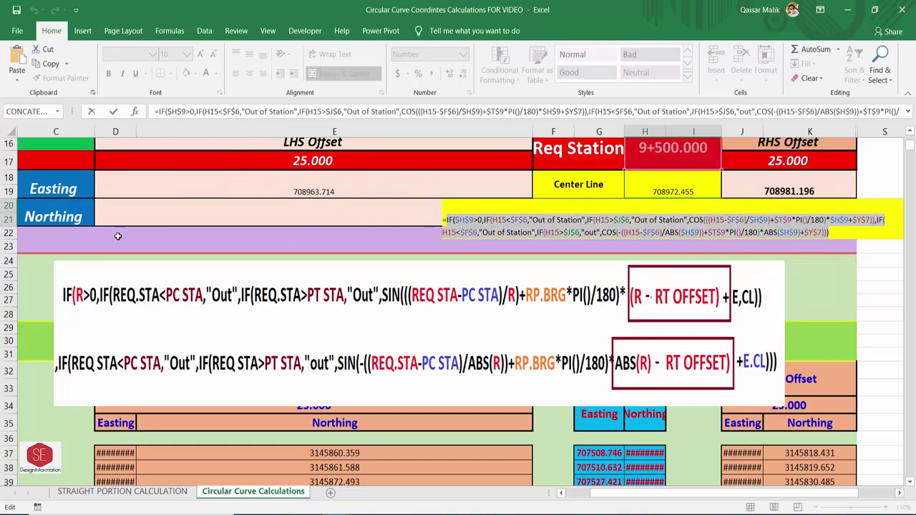
- Paste it into D20 and change the COS term's radius to ($H$9+D17)
left_click(344, 215)
type("=")
right_click(342, 215)
left_click(366, 270)
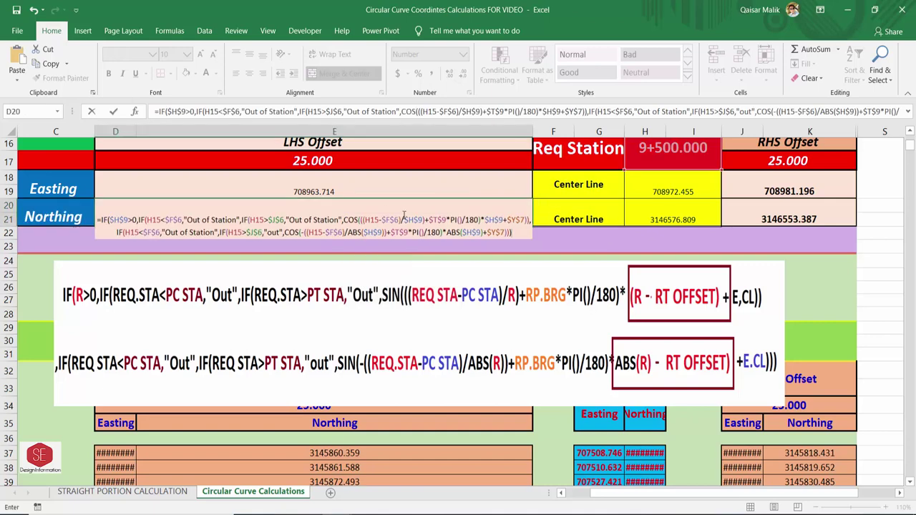
left_click(485, 220)
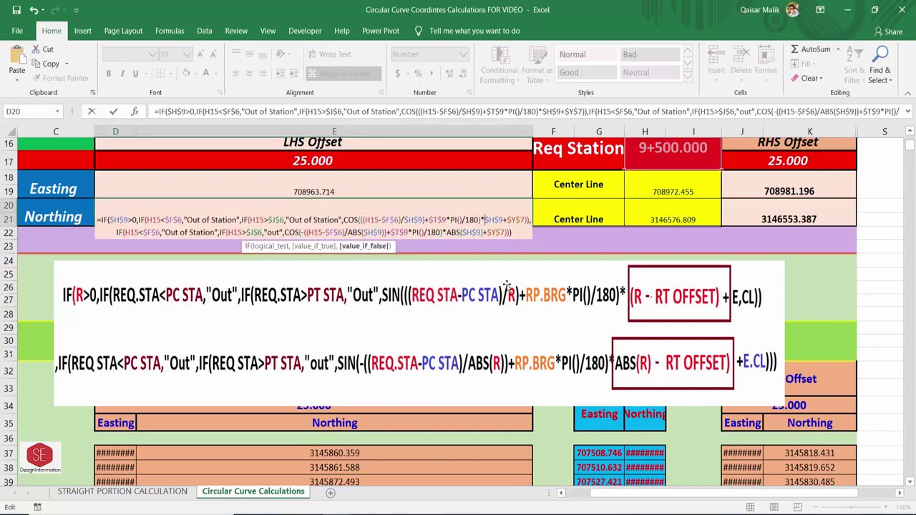
type("($H$9")
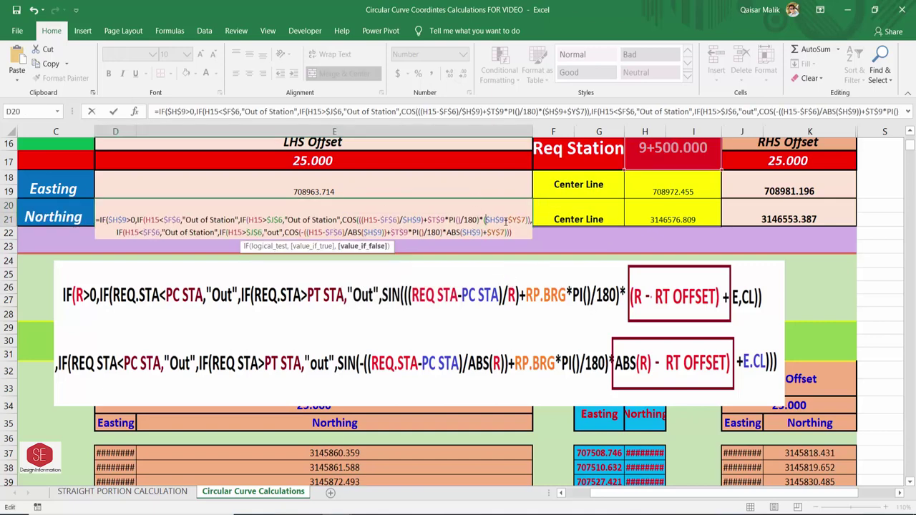
type("+")
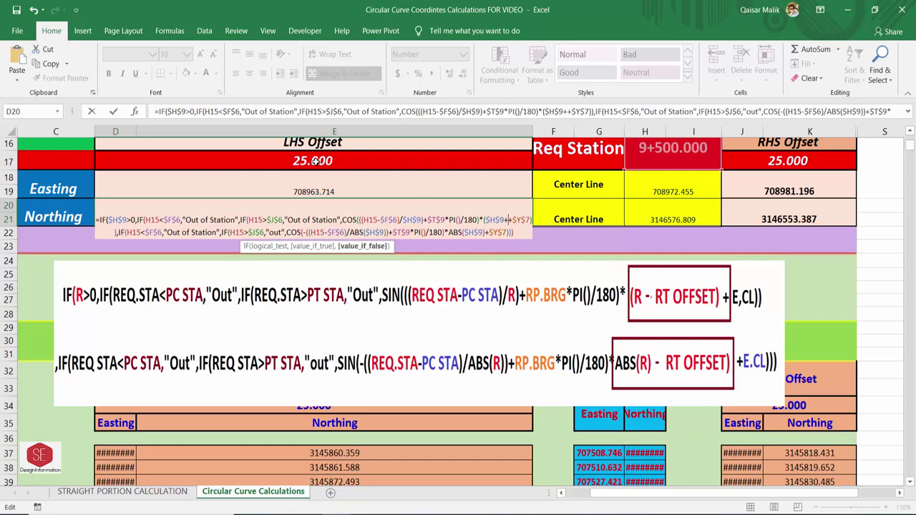
left_click(315, 162)
type(")")
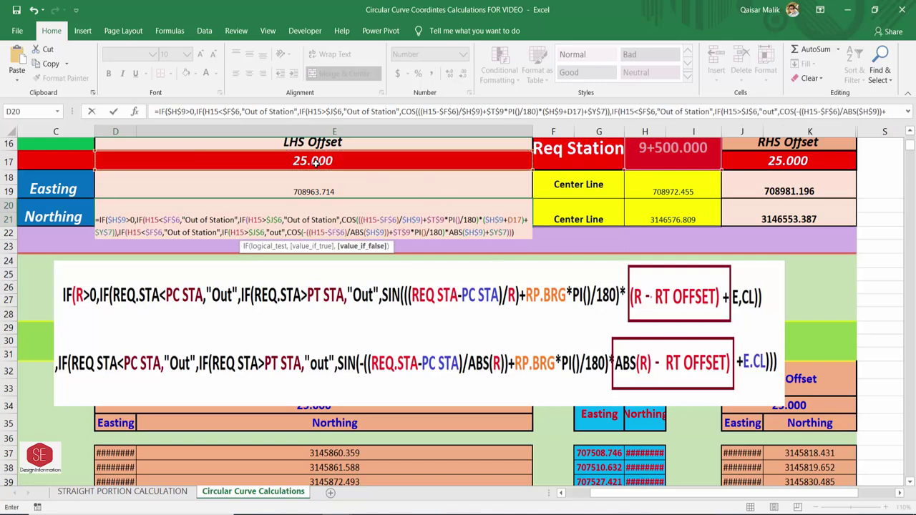
- Add +D17 to $H$9 inside the ABS term of the D20 formula
left_click(472, 232)
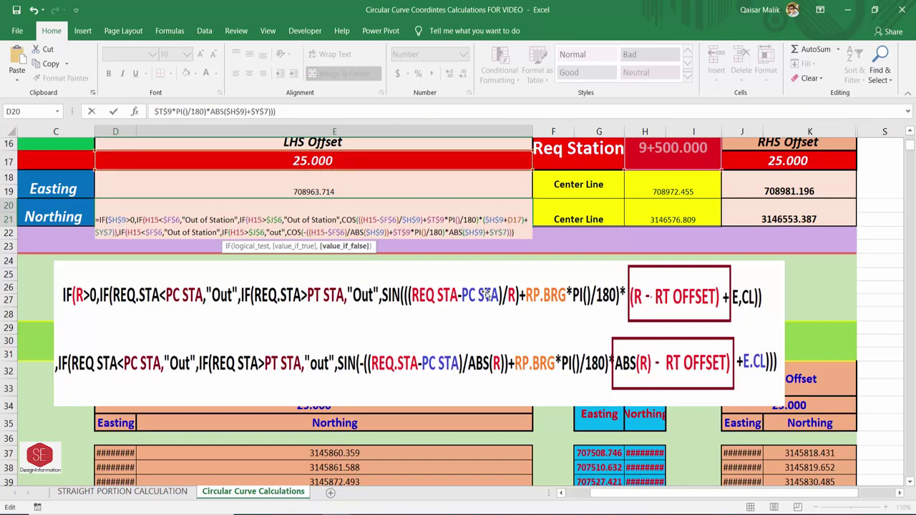
left_click_drag(465, 233, 492, 232)
type("(")
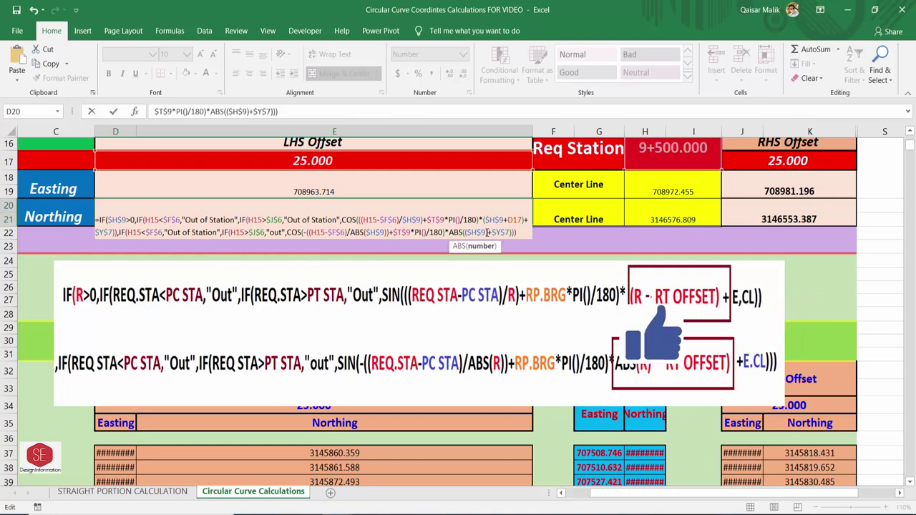
type("+")
left_click(310, 156)
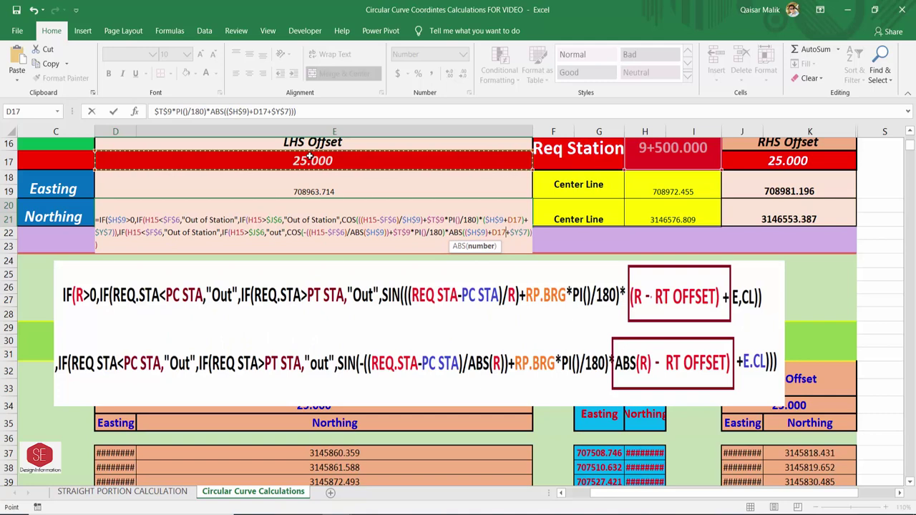
- Close the ABS term, commit D20, and recheck the D20 and J20 formulas
type(")")
key("Return")
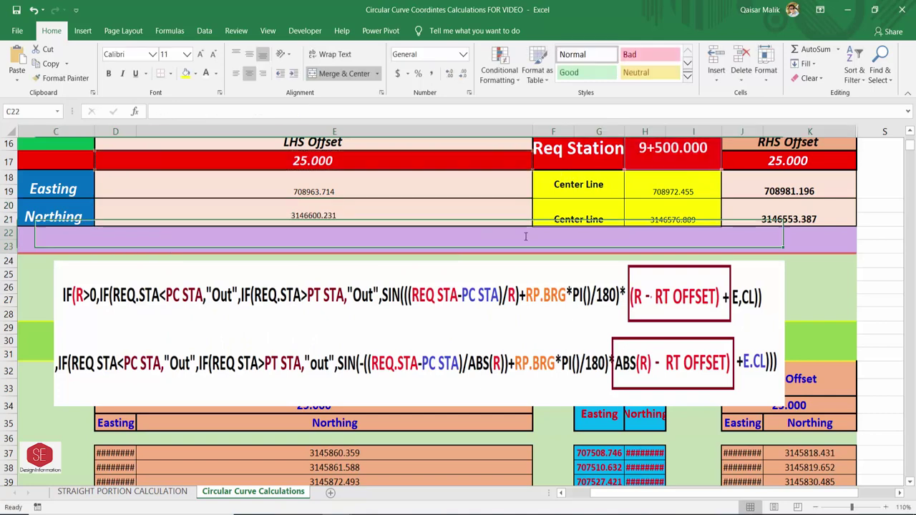
left_click(315, 185)
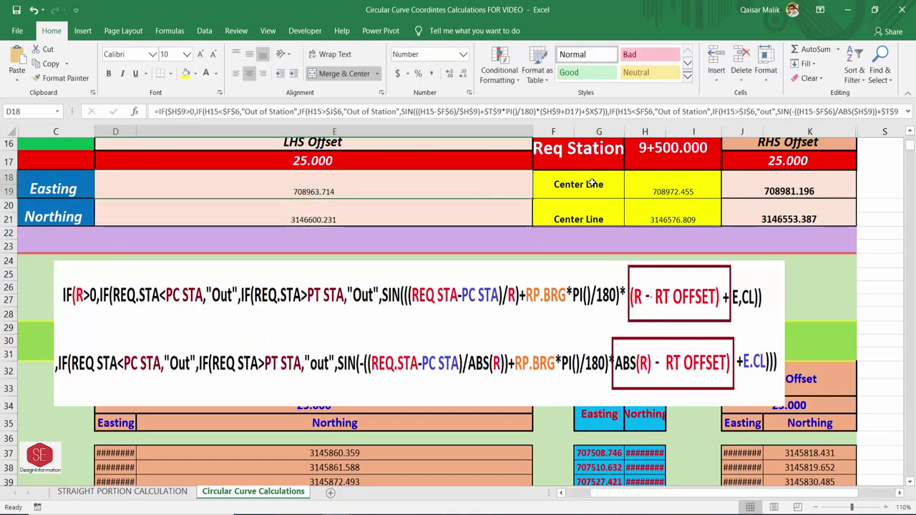
left_click(787, 213)
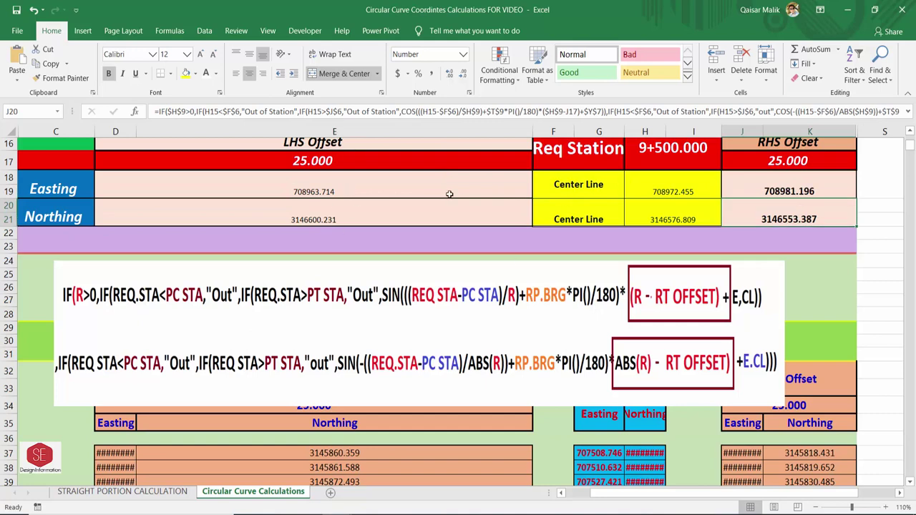
scroll(399, 201, "up", 1)
- Test the station at 9000, then return it to 9+500
left_click(673, 194)
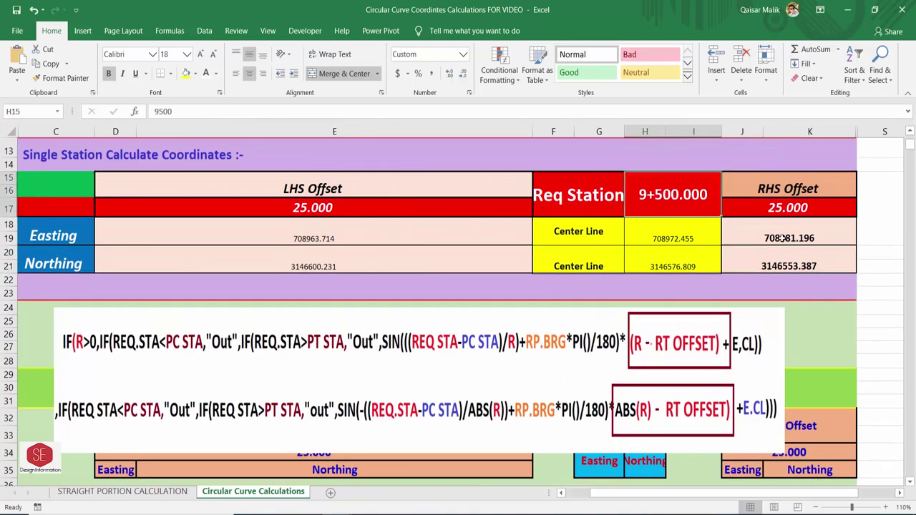
type("9000")
key("Return")
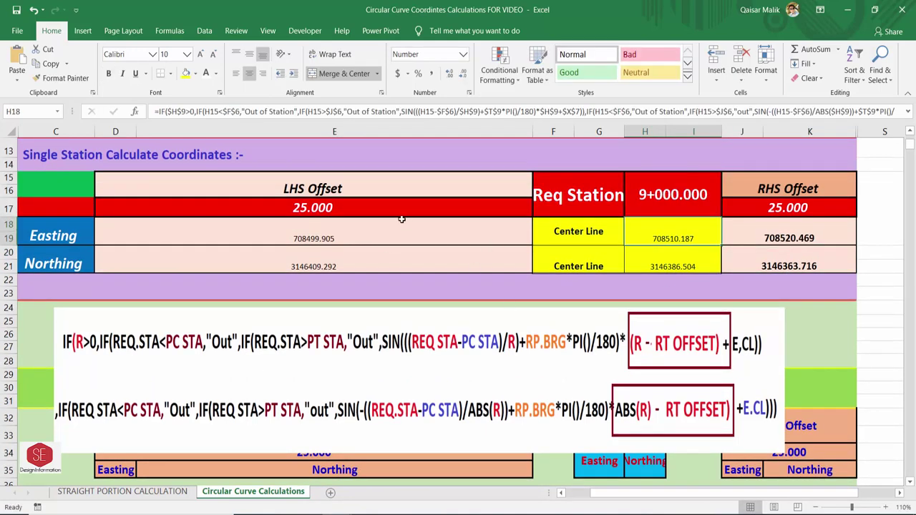
left_click(676, 205)
type("9+500")
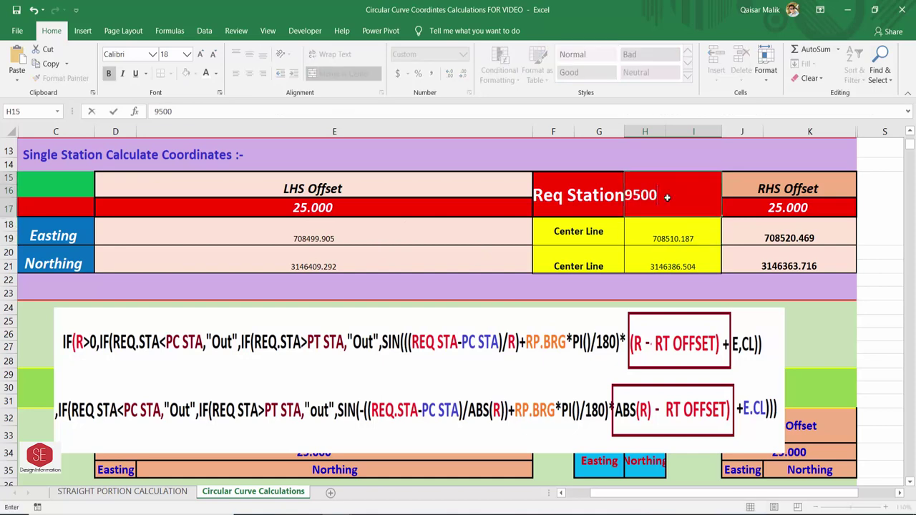
key("Return")
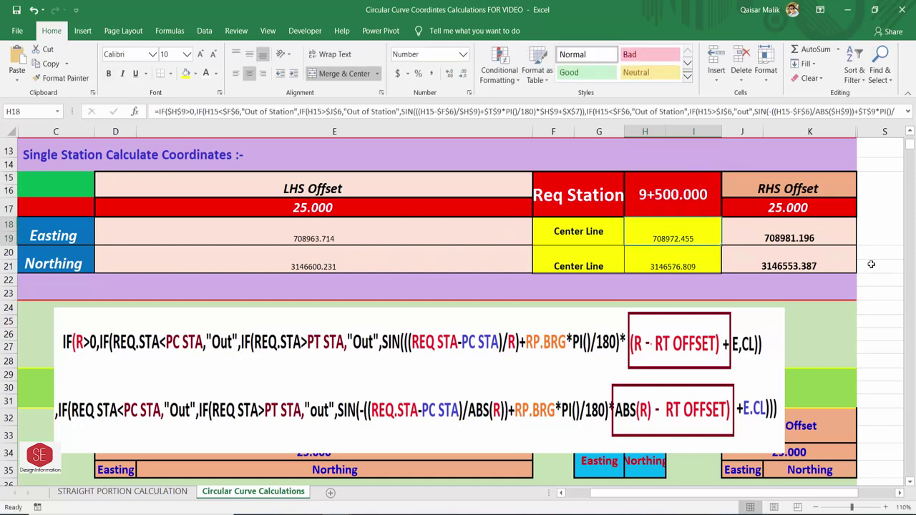
- Set both the LHS and RHS offsets to 20
left_click(372, 211)
type("20")
key("Return")
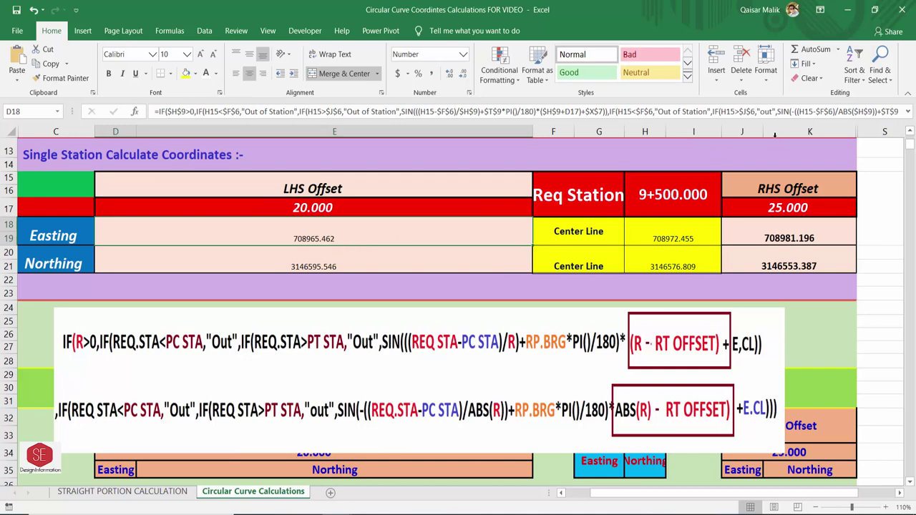
left_click(785, 206)
type("20")
key("Return")
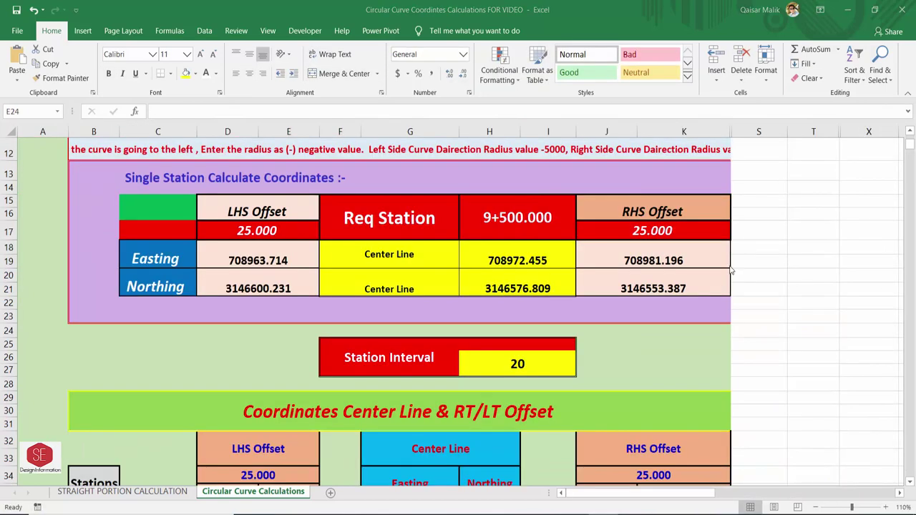
- Open the center-line Easting formula in H18 and select its H15 station reference
left_click(519, 250)
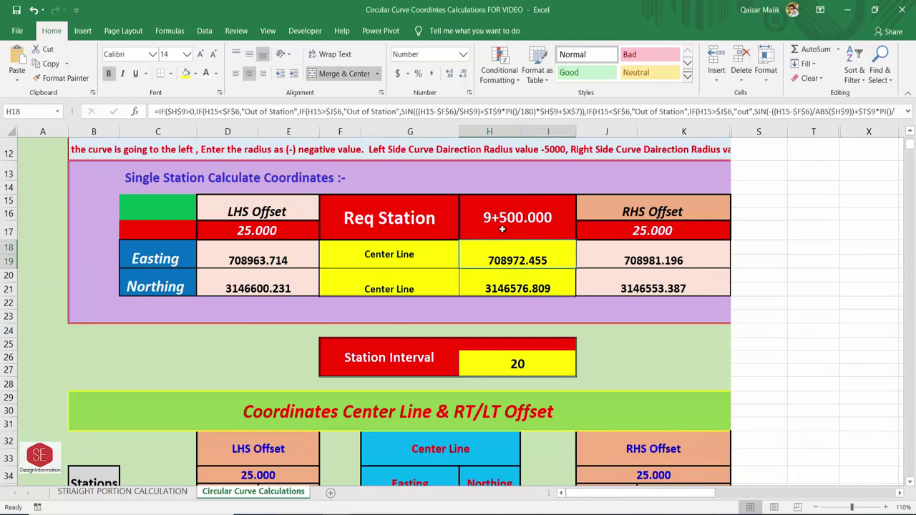
double_click(513, 260)
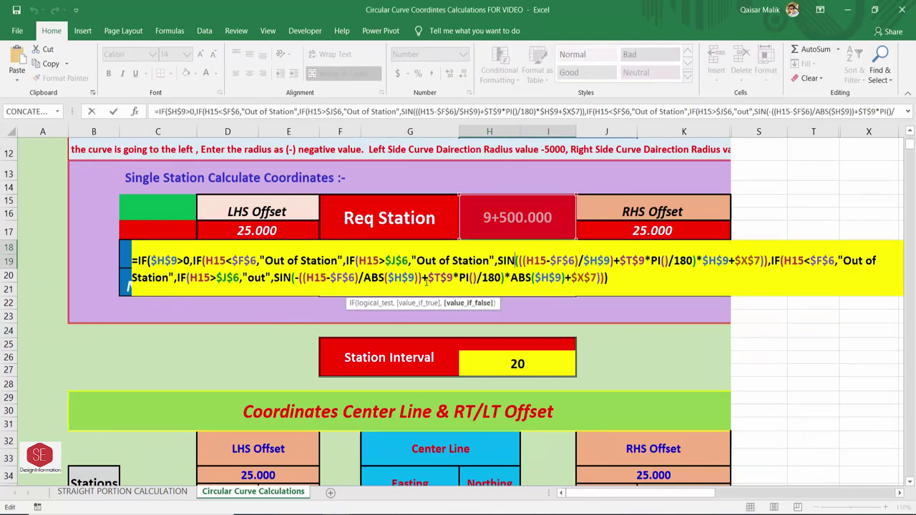
double_click(217, 261)
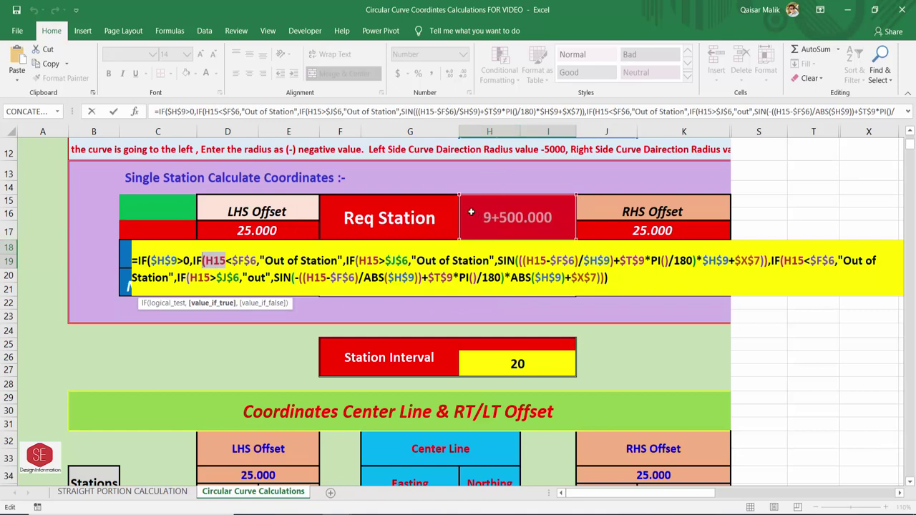
- Check the station references in the Req Station IF/SIN Easting formula, then copy the whole formula text
double_click(535, 260)
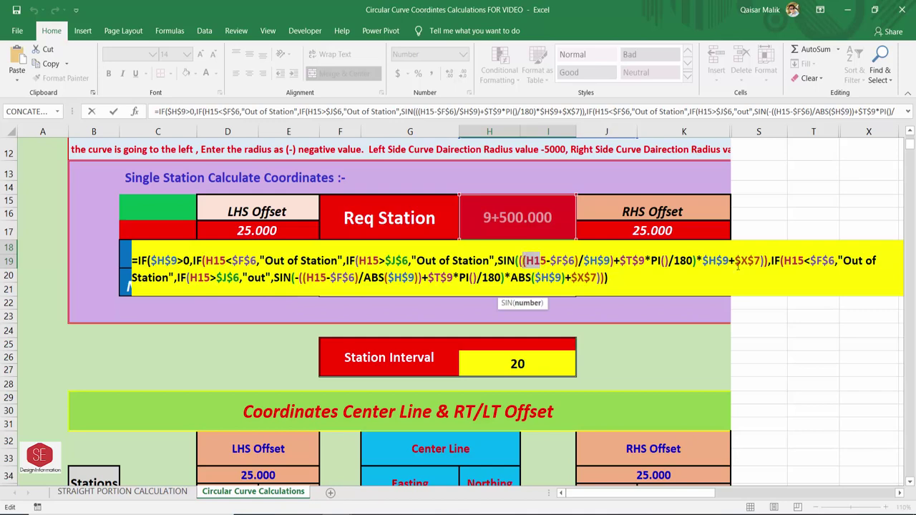
double_click(794, 261)
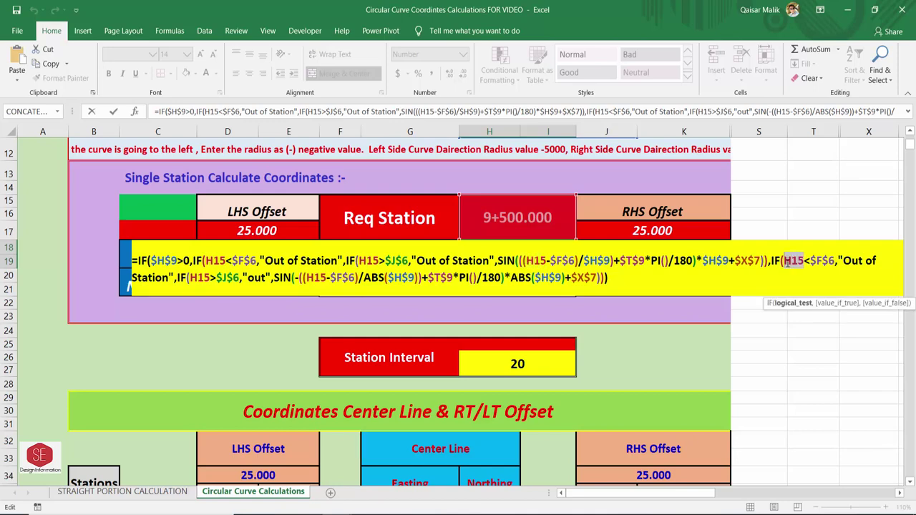
double_click(200, 277)
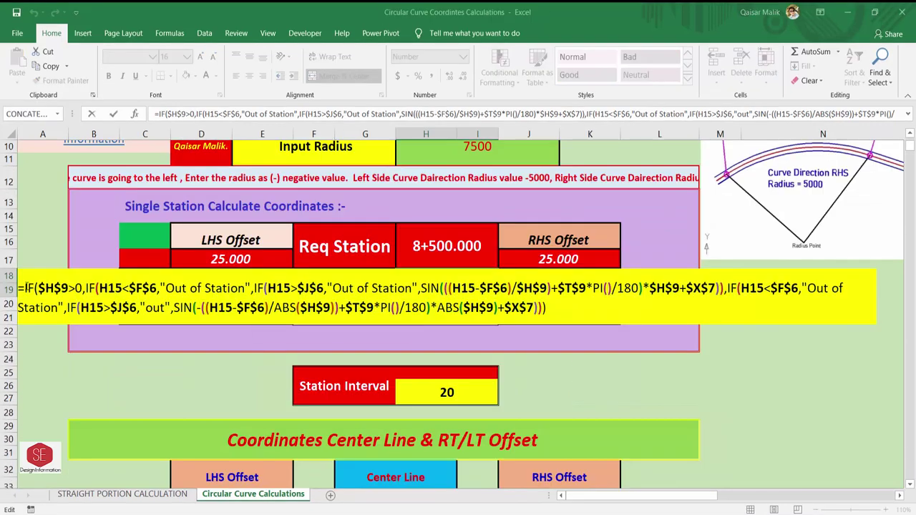
left_click_drag(20, 288, 545, 308)
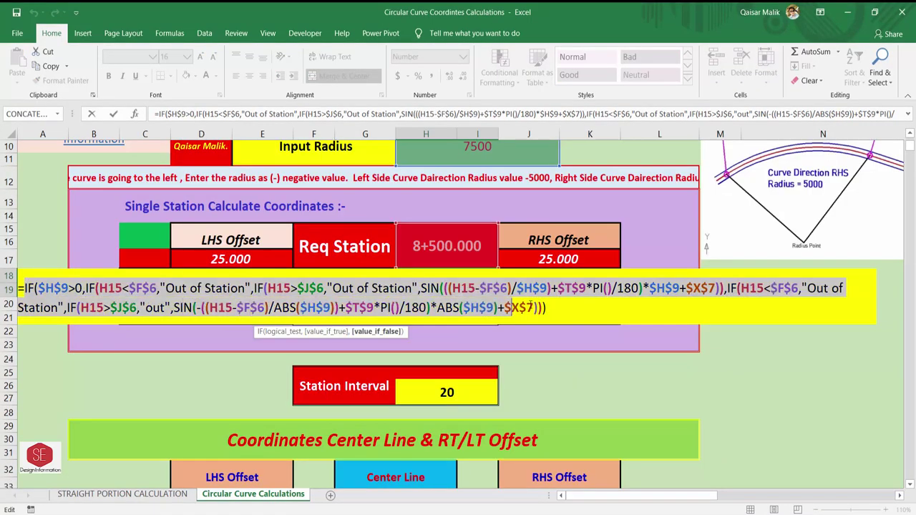
right_click(471, 309)
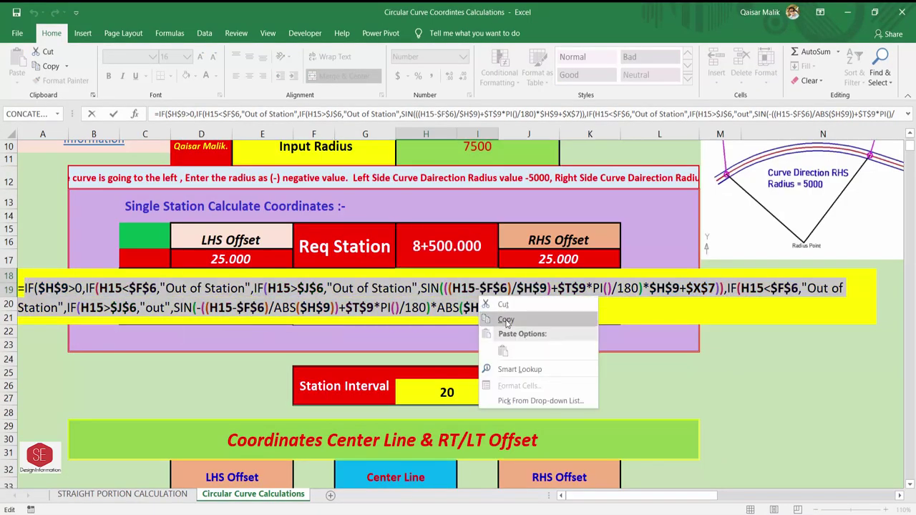
left_click(490, 321)
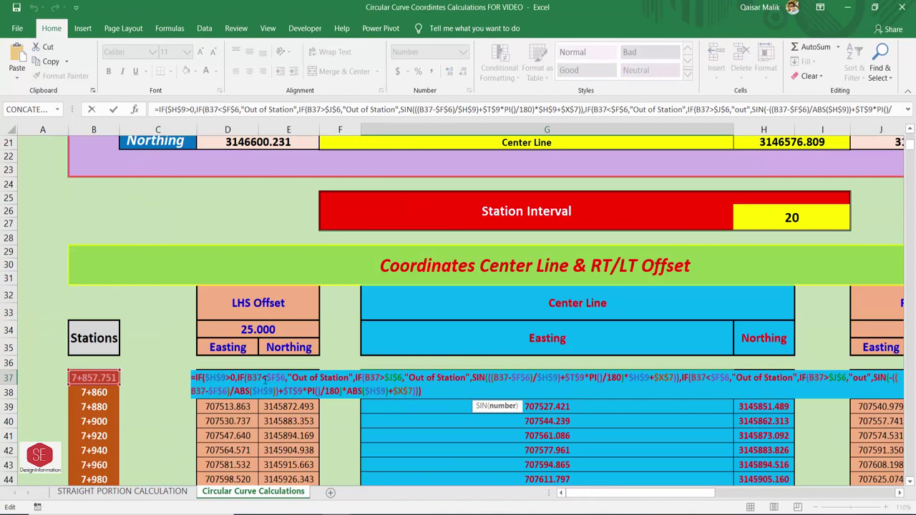
- Review the B37 station references in the table's existing formula and leave it unchanged
double_click(255, 377)
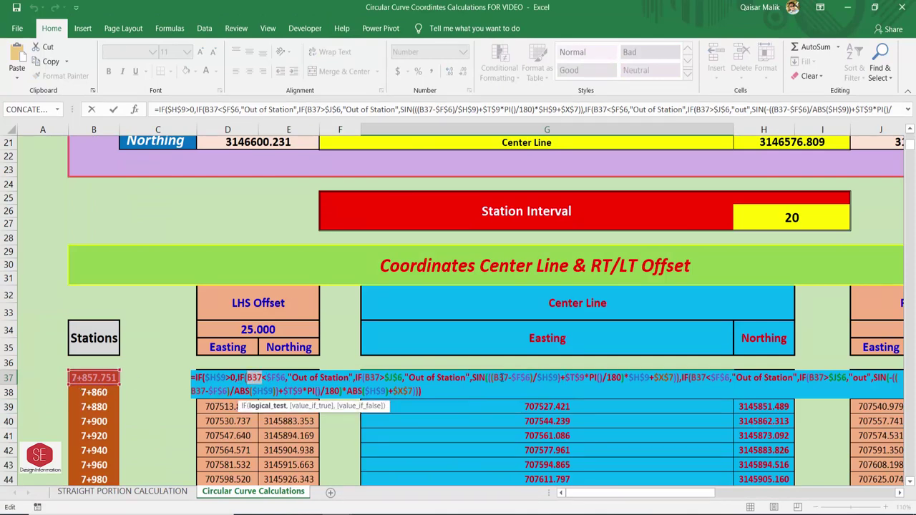
left_click(502, 377)
left_click(707, 377)
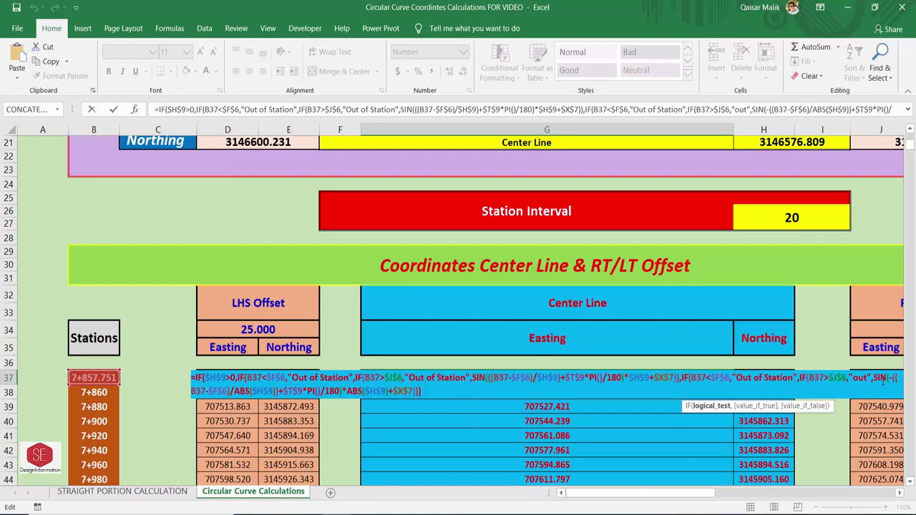
left_click(823, 377)
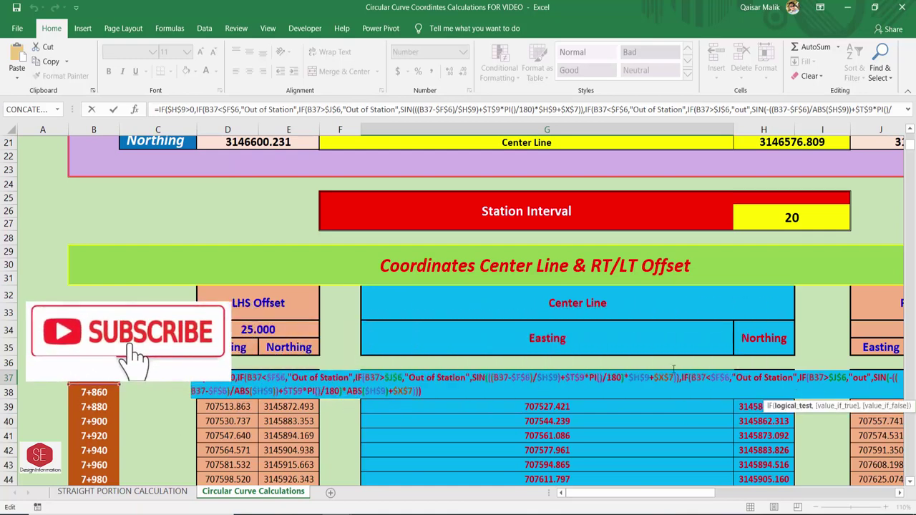
key("Escape")
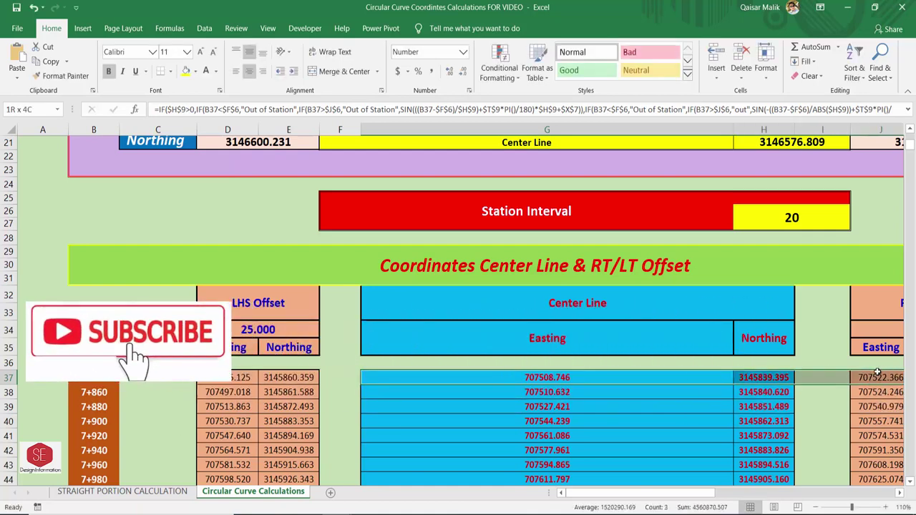
- Clear Center Line Easting and Northing from G37 downward and set their fill to No Fill
mouse_move(547, 377)
left_mouse_down()
mouse_move(764, 451)
mouse_move(757, 479)
left_mouse_up()
key("Delete")
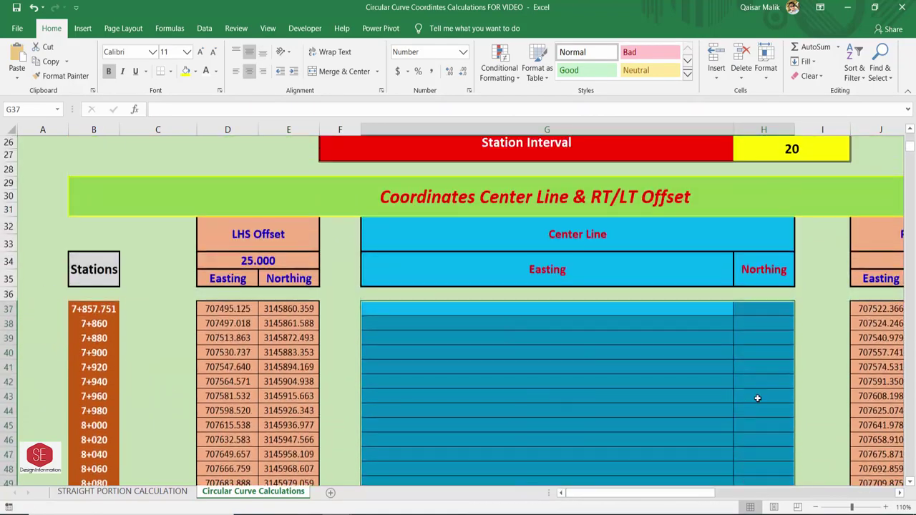
left_click(195, 71)
left_click(208, 207)
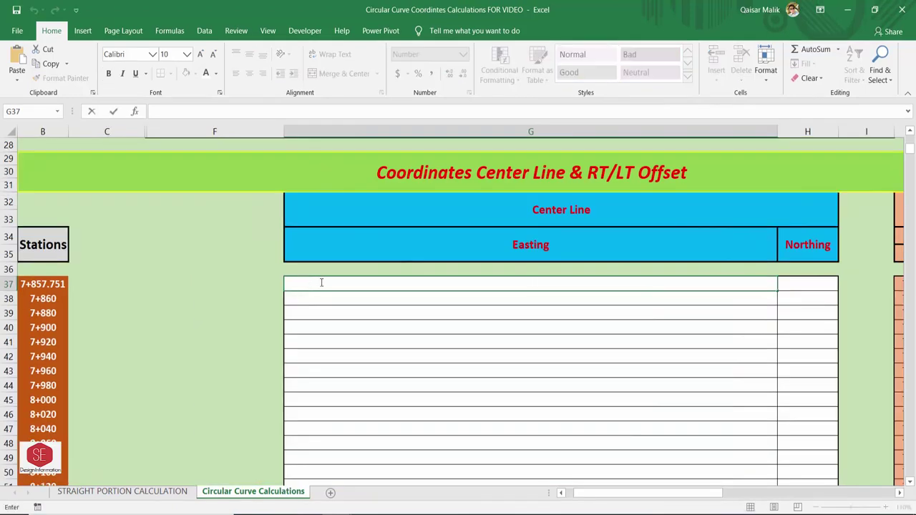
- Paste the copied formula into G37 and repoint its first two station tests from H15 to B37
type("=")
right_click(551, 289)
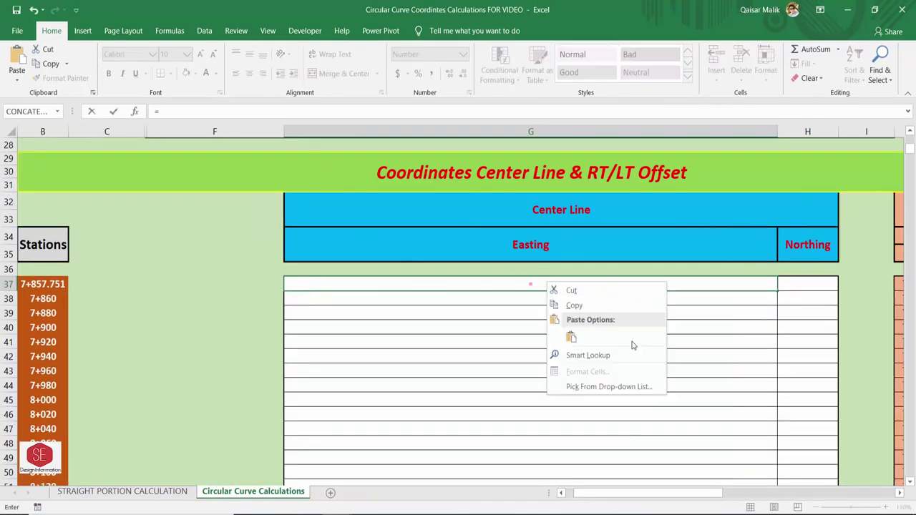
left_click(562, 337)
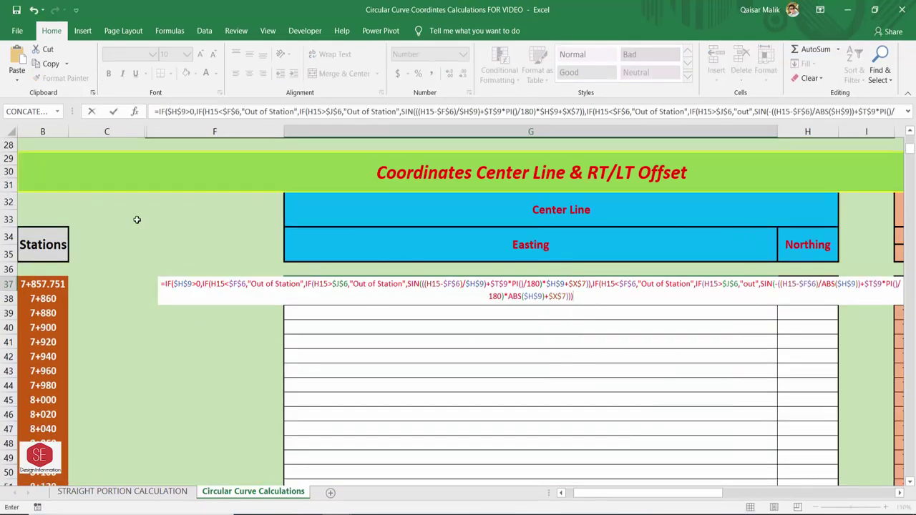
left_click(225, 284)
key("BackSpace")
key("BackSpace")
key("BackSpace")
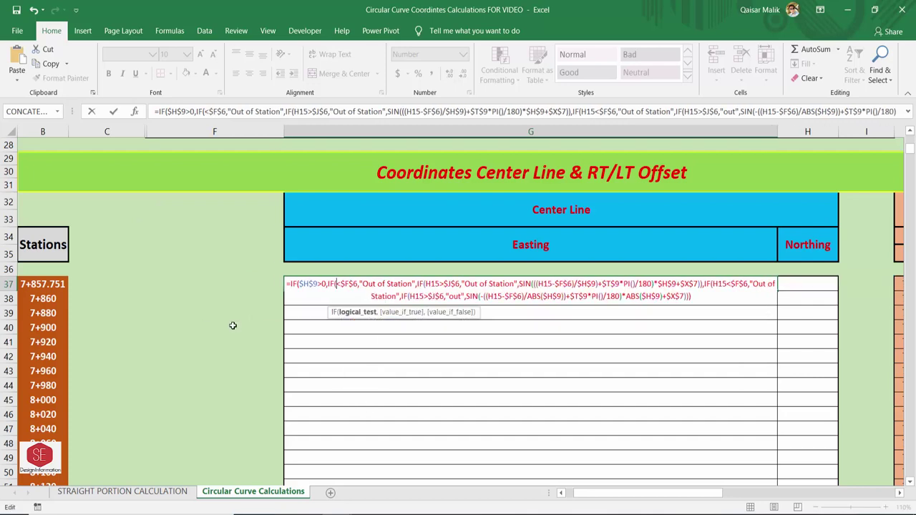
left_click(42, 284)
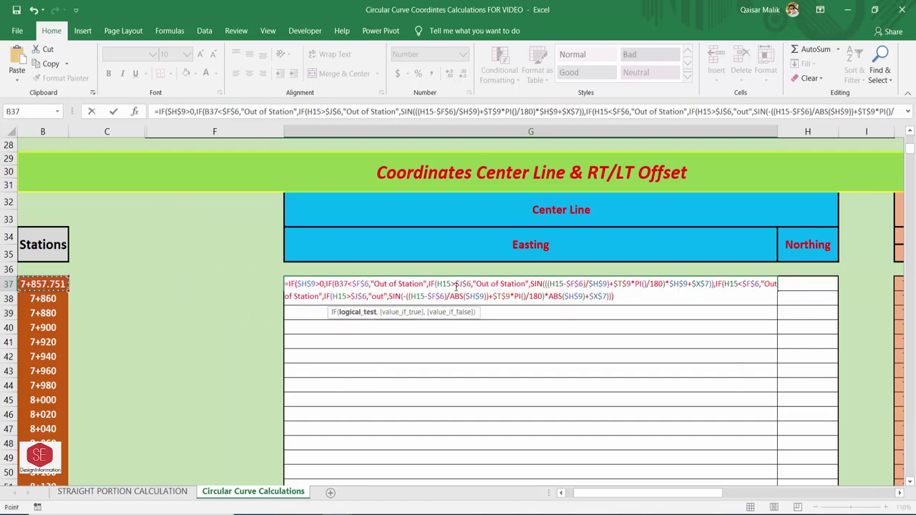
left_click(451, 284)
key("BackSpace")
key("BackSpace")
key("BackSpace")
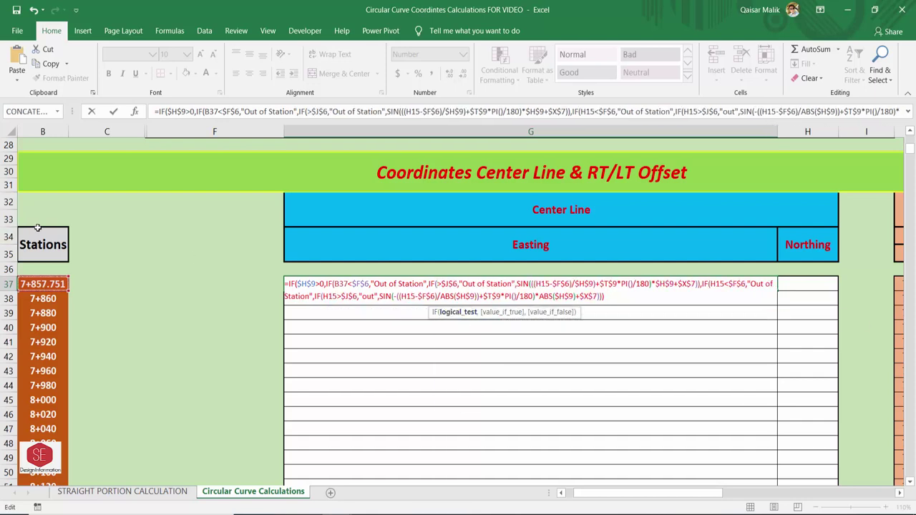
left_click(47, 284)
- Replace the remaining H15 references in the SIN term and later IF tests with B37, and commit
left_click(559, 284)
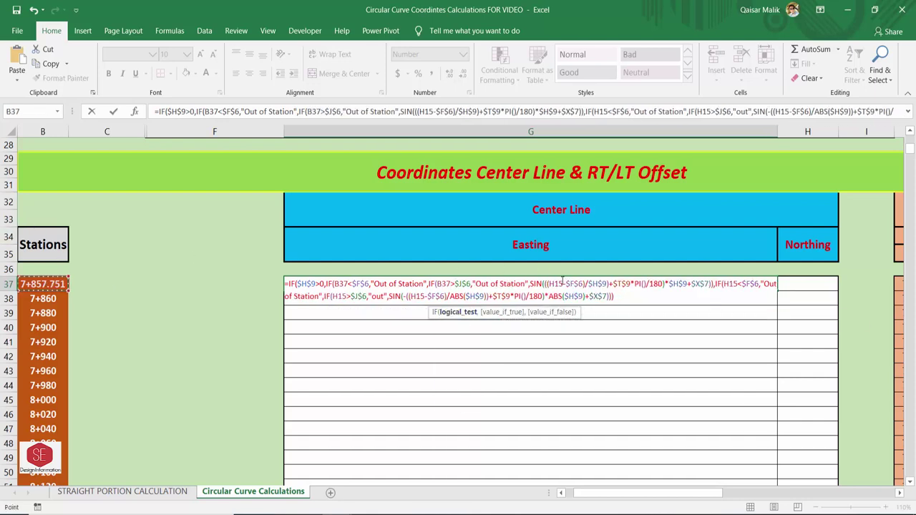
key("Delete")
key("BackSpace")
key("BackSpace")
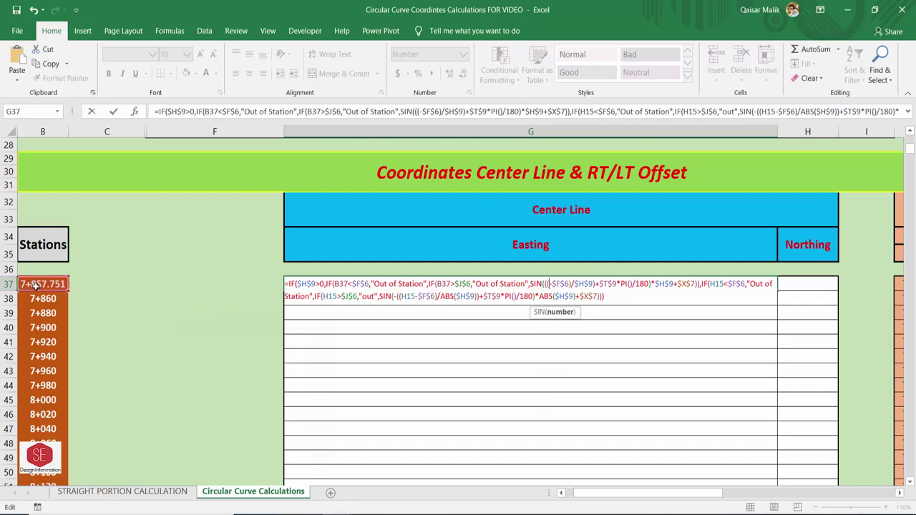
left_click(37, 286)
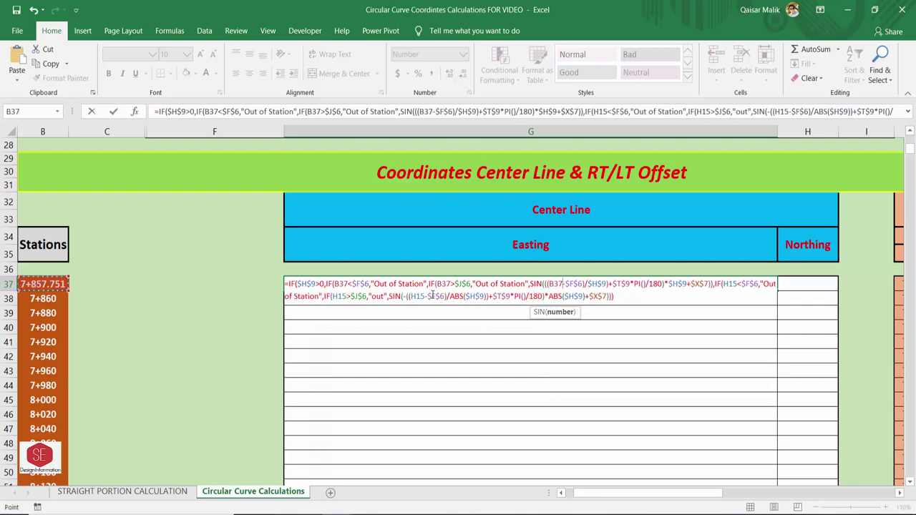
left_click(738, 283)
key("BackSpace")
key("BackSpace")
key("BackSpace")
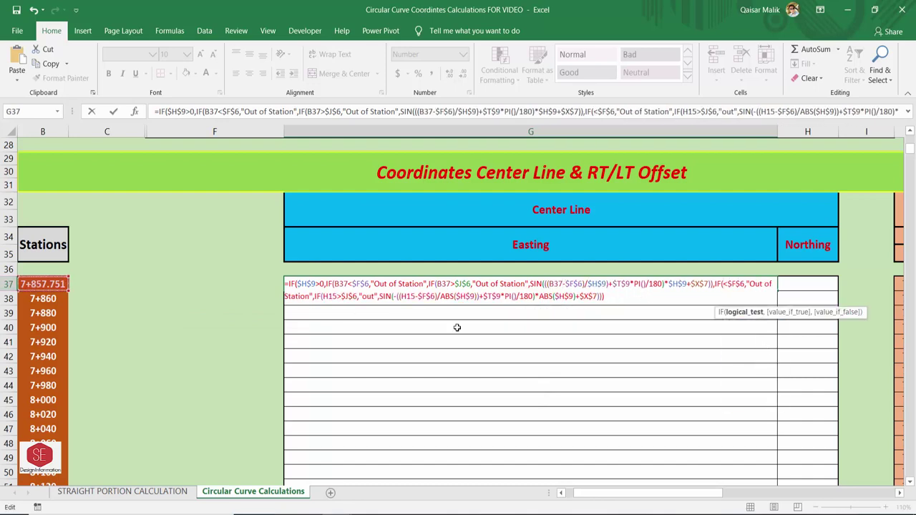
left_click(61, 284)
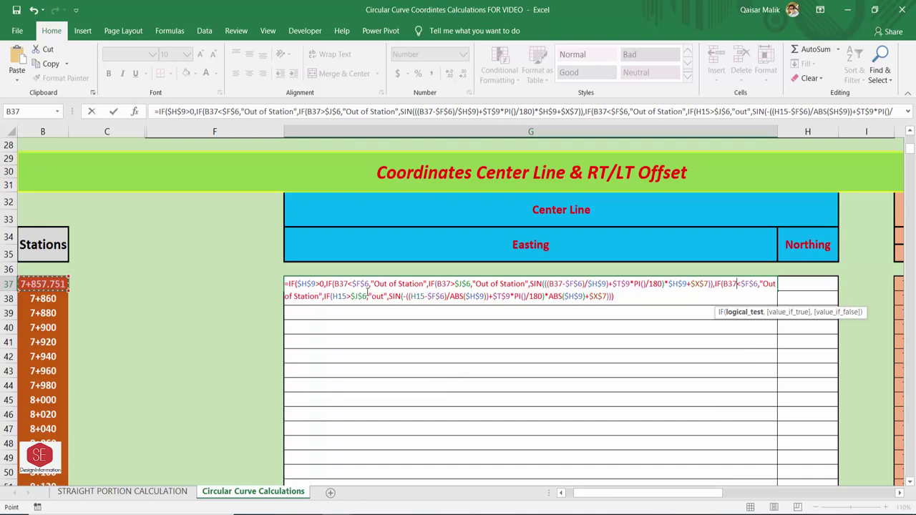
left_click(347, 296)
key("BackSpace")
key("BackSpace")
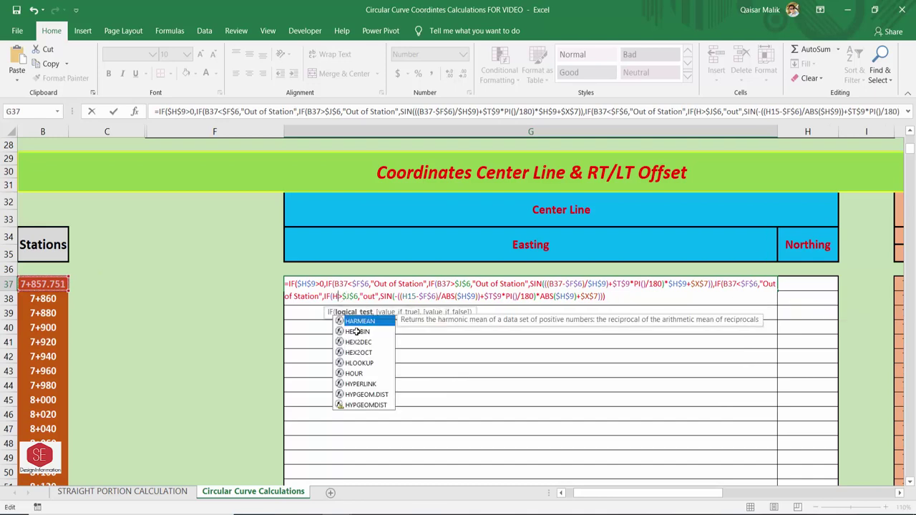
key("BackSpace")
left_click(39, 284)
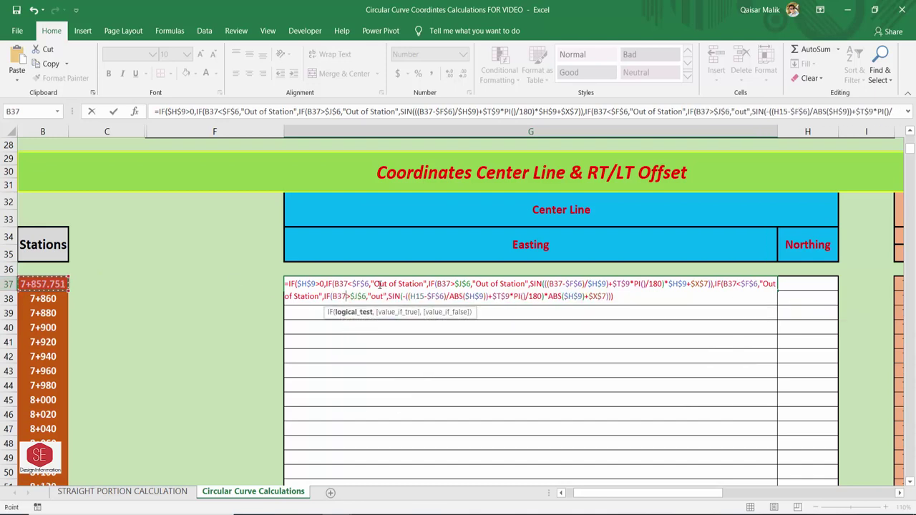
key("Return")
- Compare G37's Easting formula result with the PC station Easting value above
left_click(510, 284)
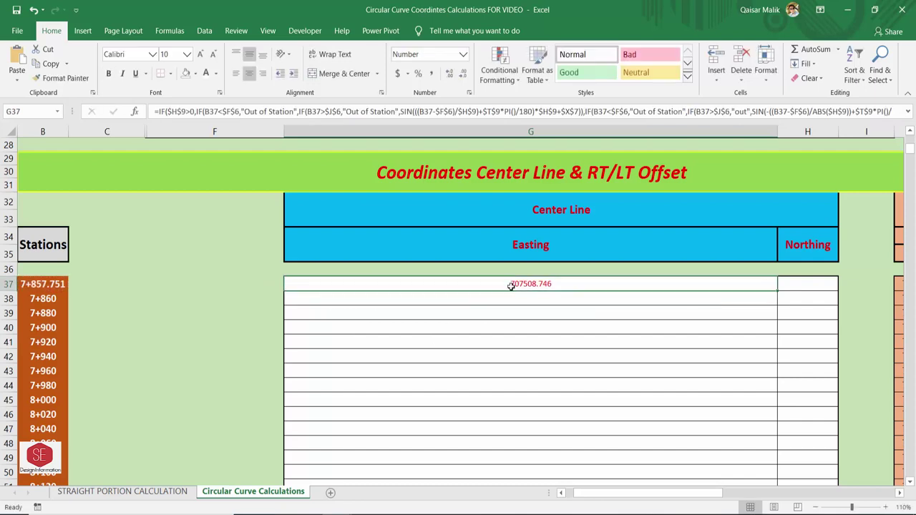
scroll(515, 293, "up", 5)
scroll(521, 298, "up", 3)
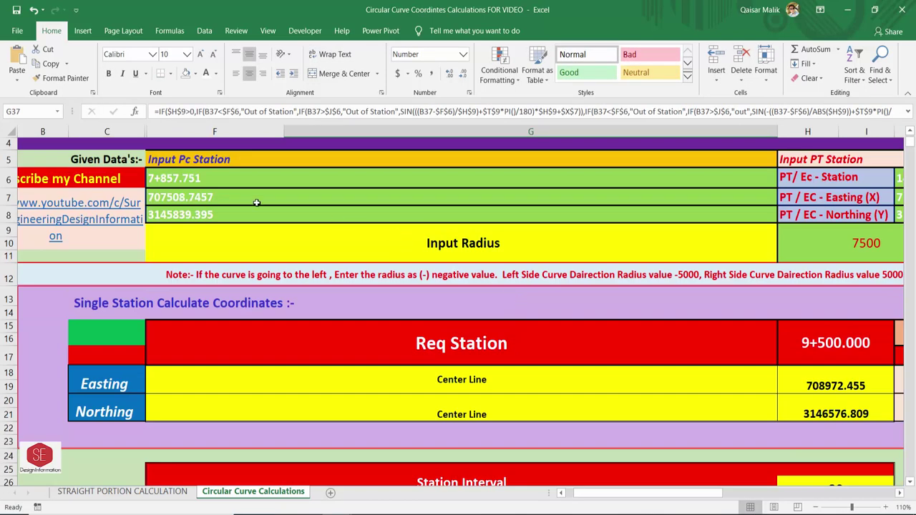
left_click(171, 194)
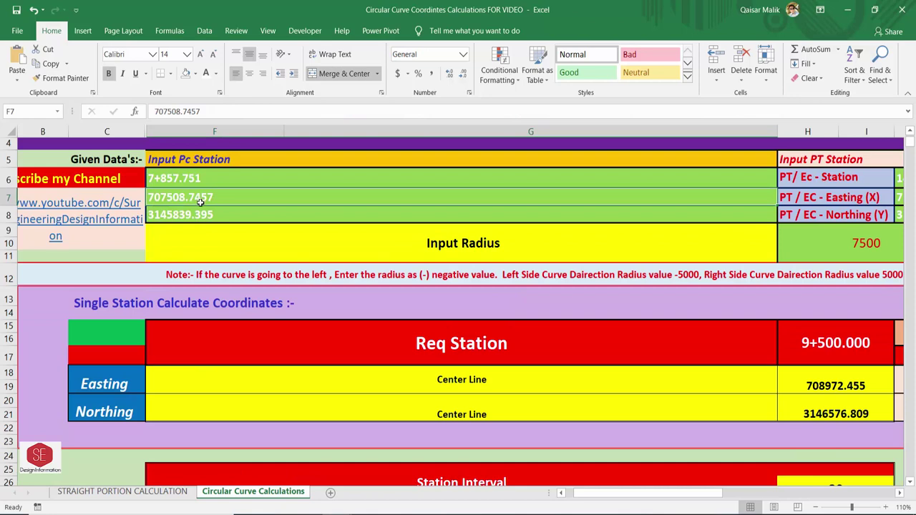
scroll(348, 222, "down", 4)
scroll(349, 223, "down", 1)
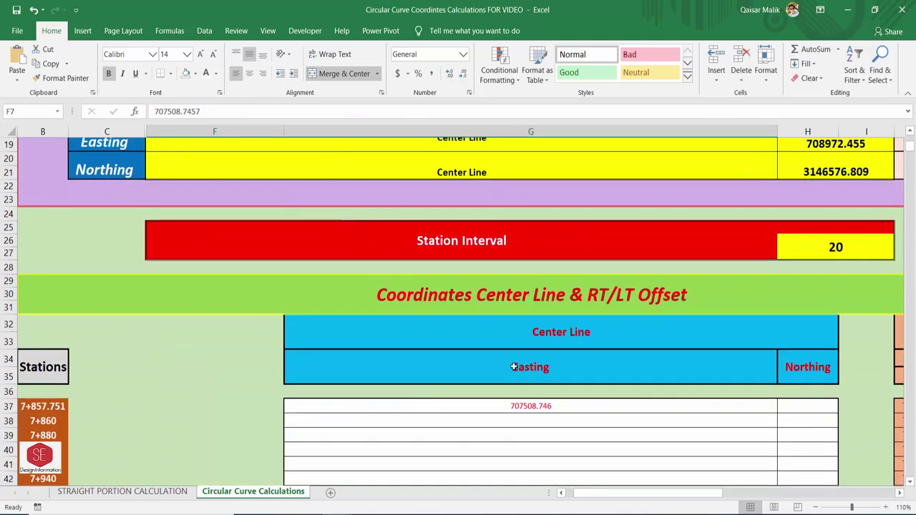
- Fill the G37 Easting formula down column G to row 1111
left_click(548, 405)
scroll(551, 397, "down", 2)
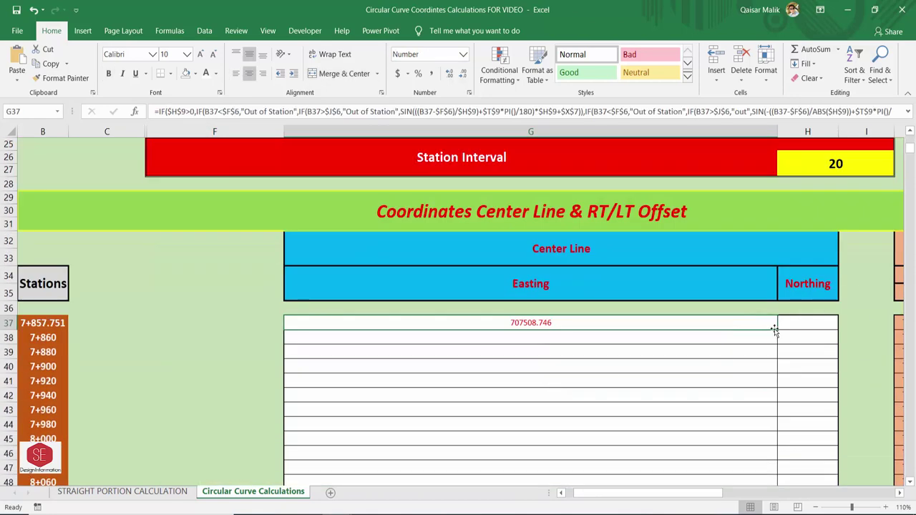
left_click_drag(774, 331, 741, 442)
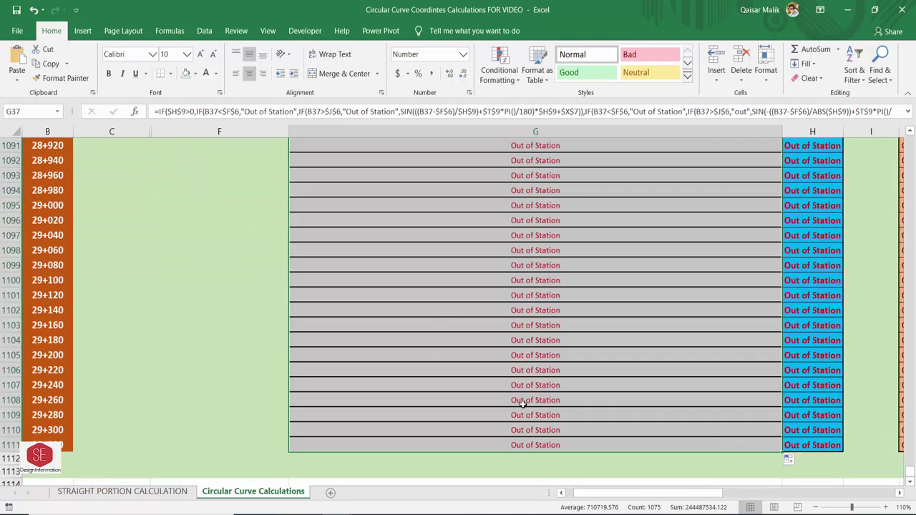
left_click(543, 370)
scroll(657, 303, "up", 9)
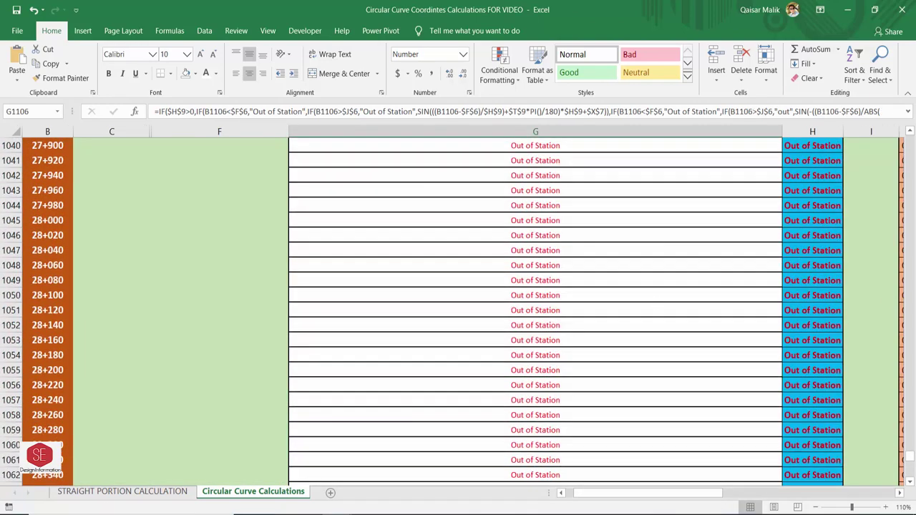
left_click_drag(909, 462, 910, 143)
scroll(518, 335, "down", 1)
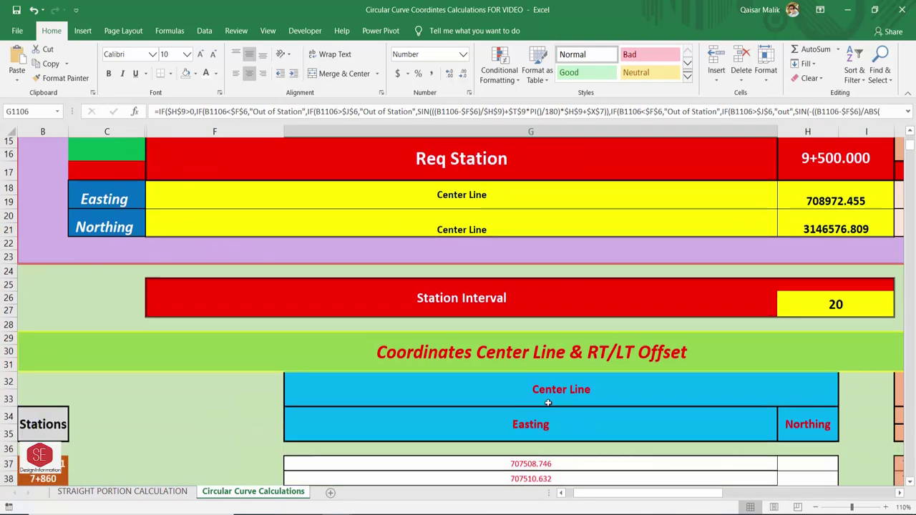
- Inspect the required station input and the centre-line Easting formula in H18
left_click(835, 146)
left_click(812, 190)
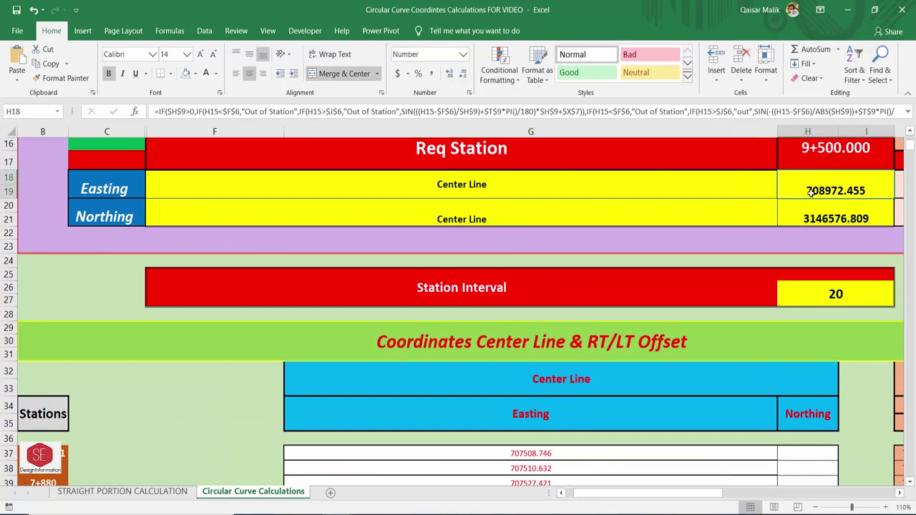
scroll(463, 383, "down", 2)
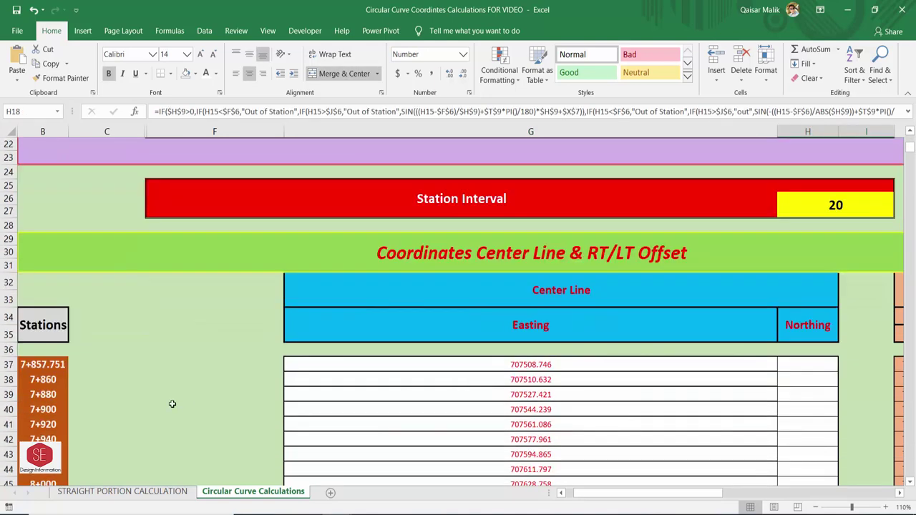
scroll(172, 403, "up", 3)
- Set the required station to 7860 and compare its Easting with the table's 7+860 row
left_click(816, 152)
type("8900")
key("Return")
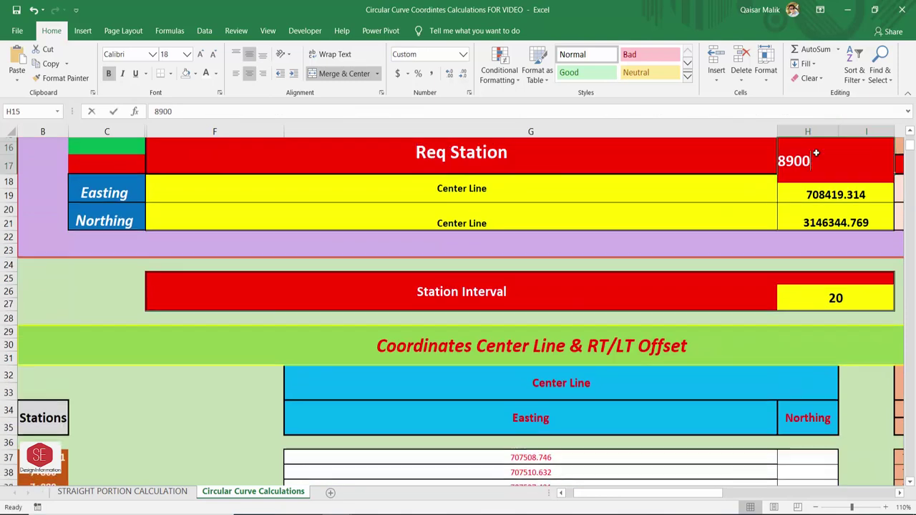
left_click(816, 153)
type("786")
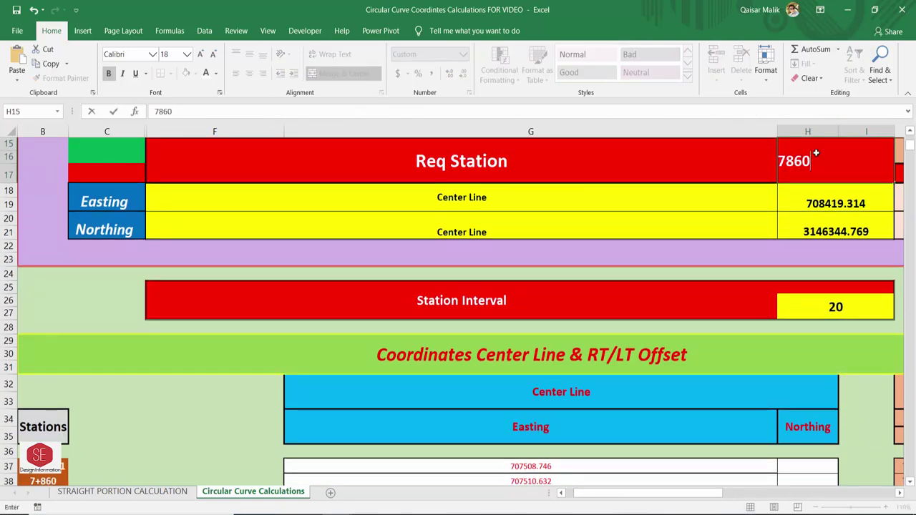
key("Return")
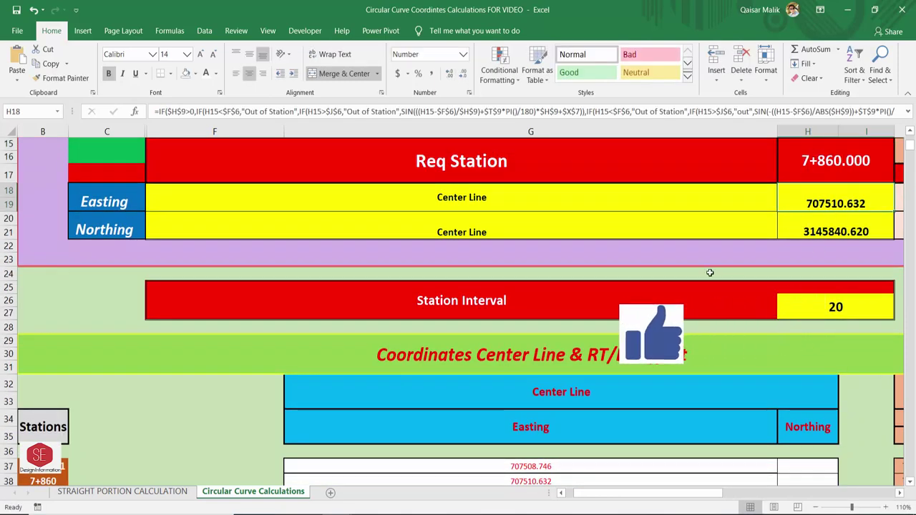
scroll(723, 274, "down", 1)
left_click(545, 438)
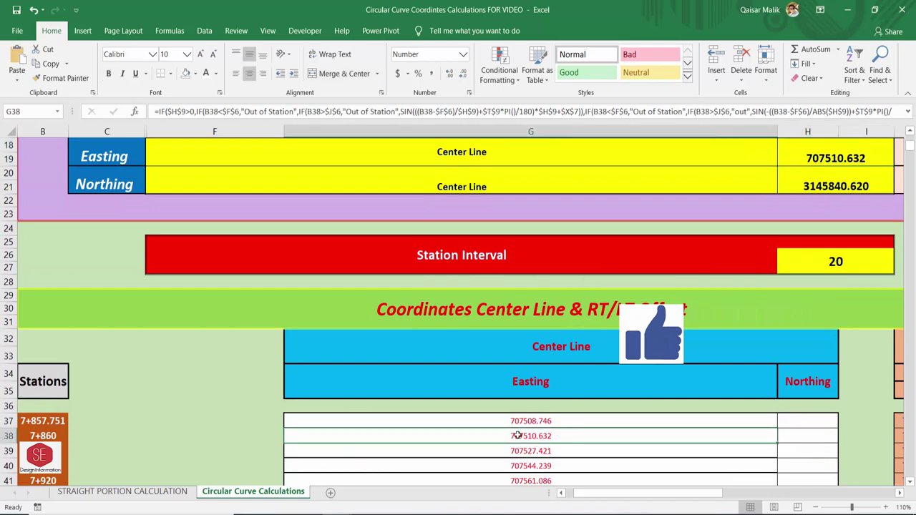
scroll(687, 344, "up", 2)
- Change the required station to 7+880 and confirm Easting 707527.421 matches the table's G39
left_click(836, 218)
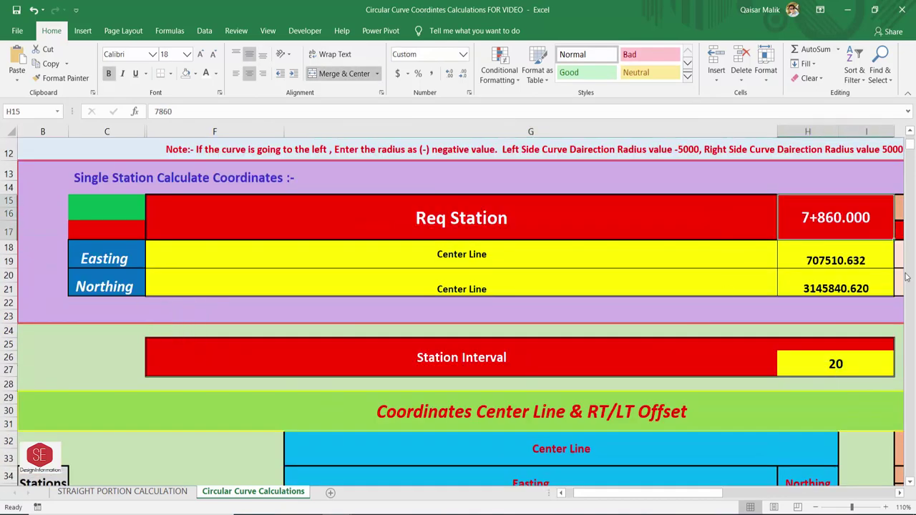
type("7+880")
key("Return")
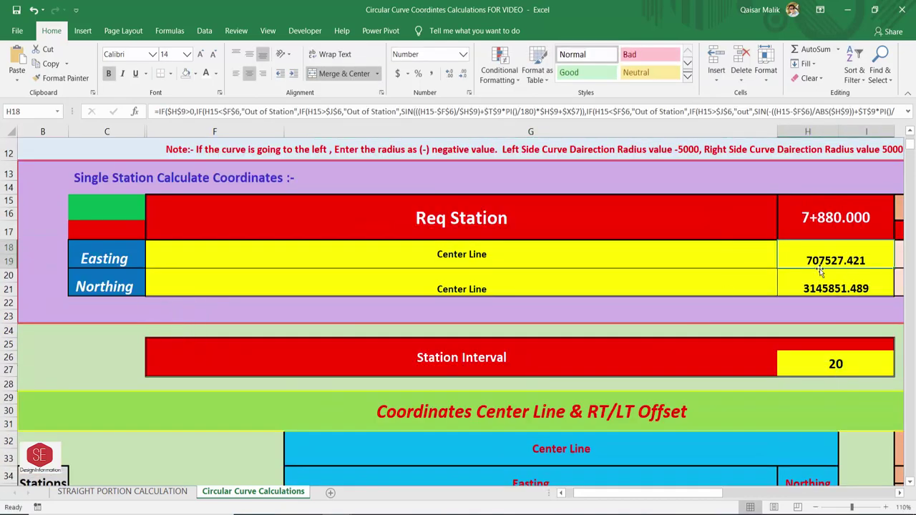
scroll(841, 272, "down", 2)
left_click(542, 451)
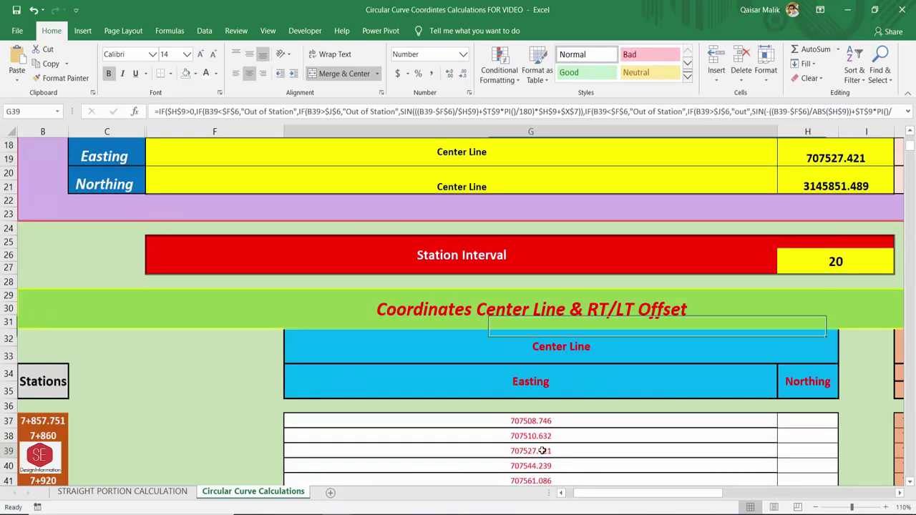
left_click(97, 454)
left_click(429, 451)
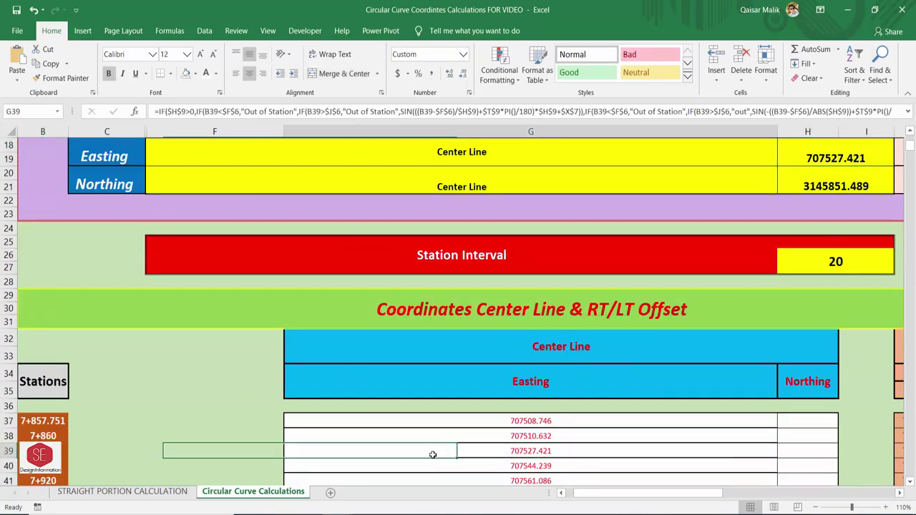
- Narrow column G, widen column H, and select the first Northing cell H37
scroll(582, 410, "down", 2)
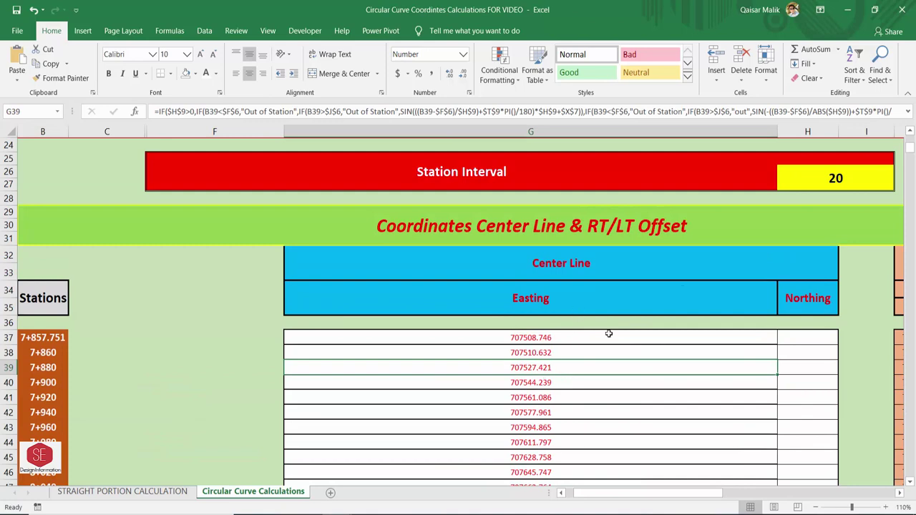
key("ctrl+z")
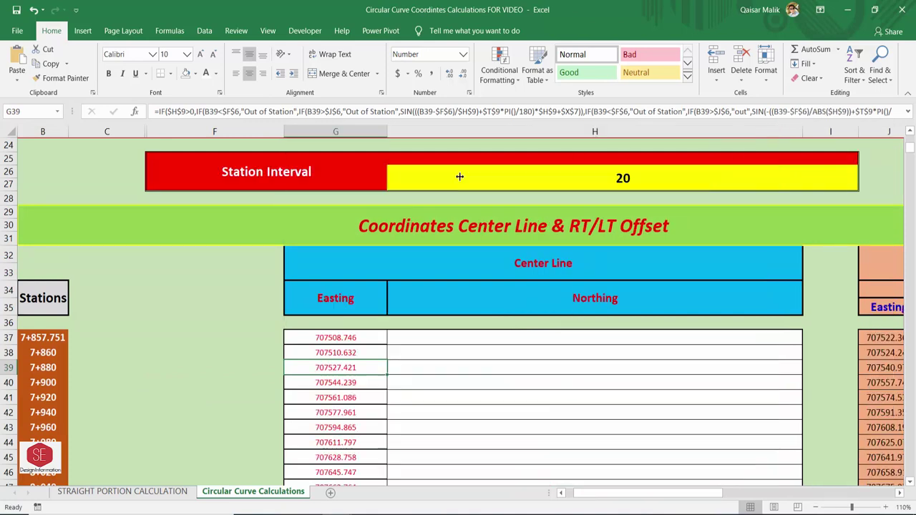
left_click(501, 338)
scroll(672, 300, "up", 2)
- Copy the full centre-line Northing formula from the single-station calculation
scroll(600, 288, "up", 2)
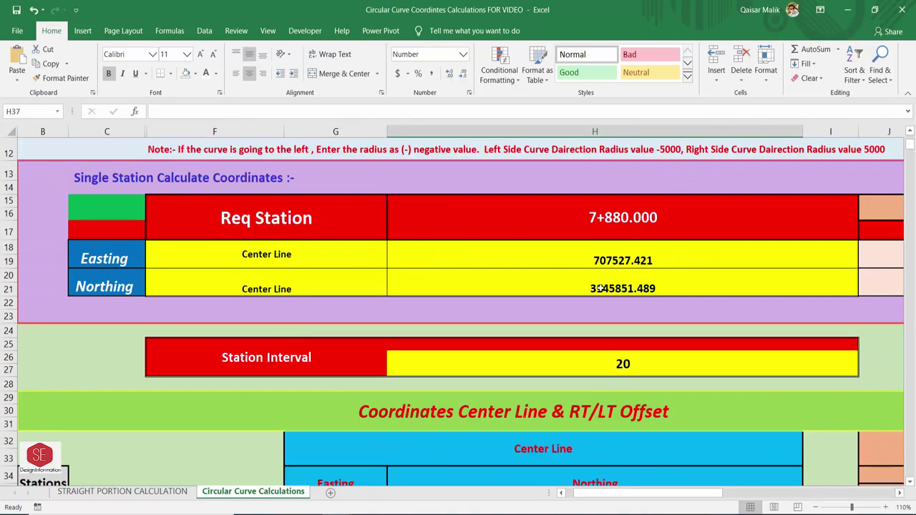
double_click(600, 287)
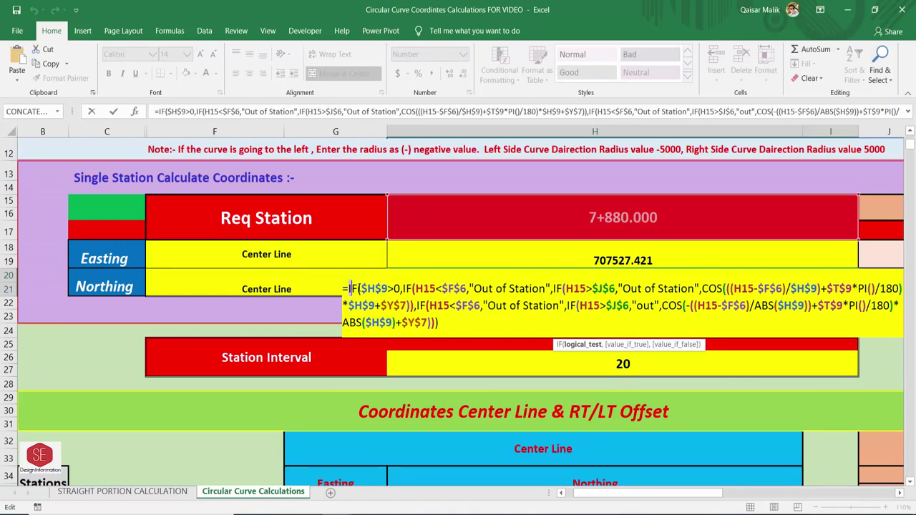
left_click_drag(344, 289, 439, 323)
right_click(404, 300)
left_click(438, 338)
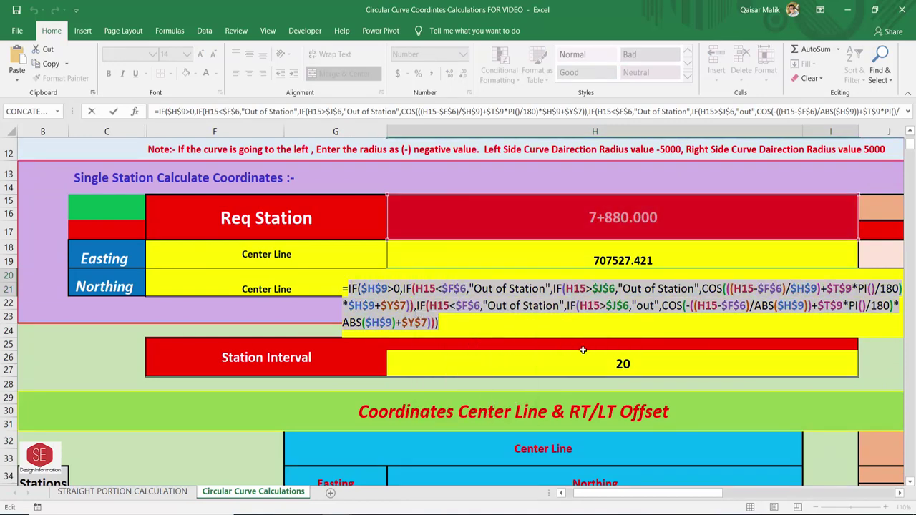
key("Escape")
scroll(475, 204, "down", 3)
- Paste the Northing formula into H37 and repoint the first two tests and COS argument to B37
left_click(478, 395)
type("=")
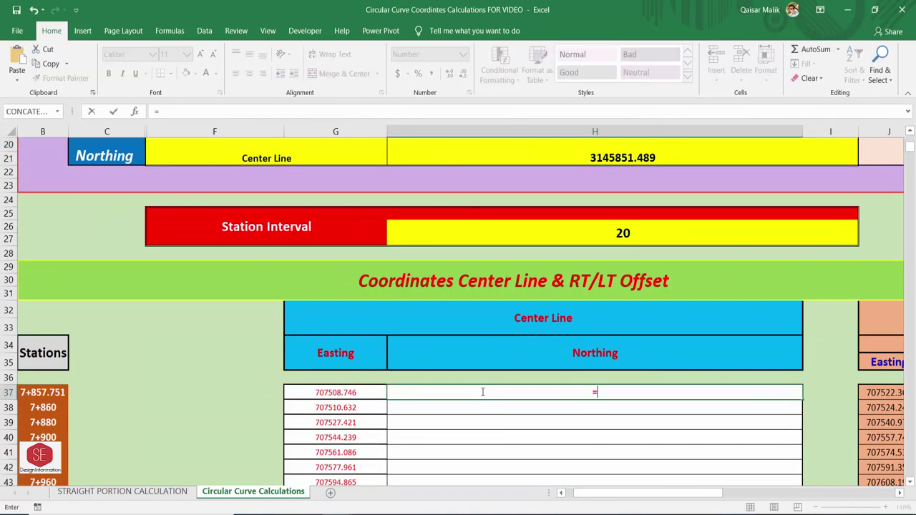
right_click(602, 392)
left_click(623, 442)
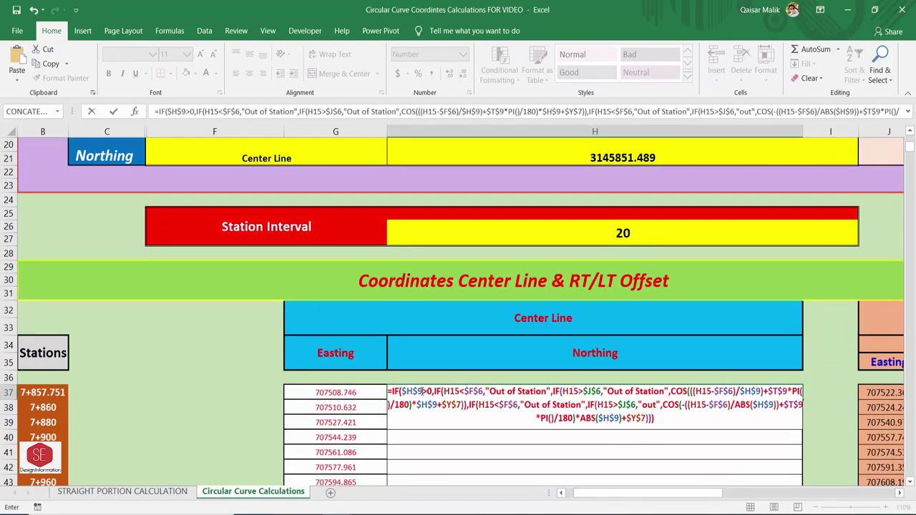
left_click(459, 392)
key("BackSpace")
key("BackSpace")
key("BackSpace")
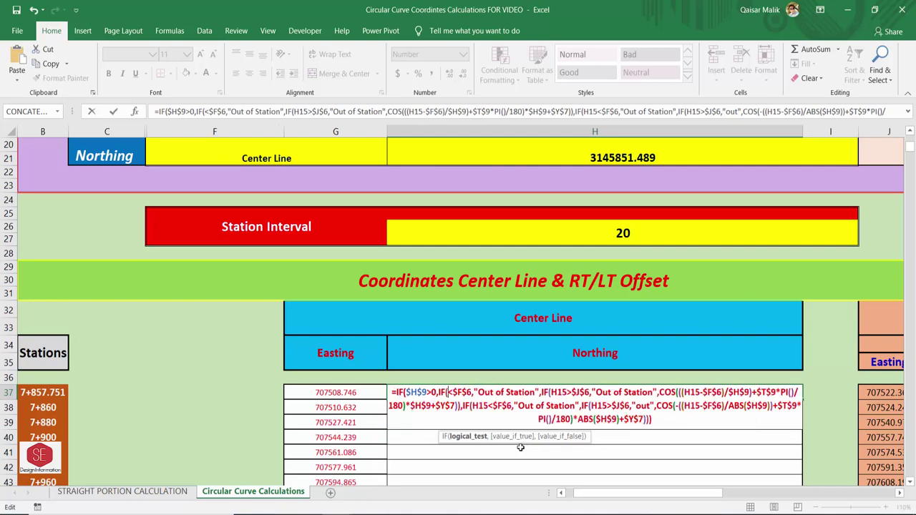
left_click(42, 392)
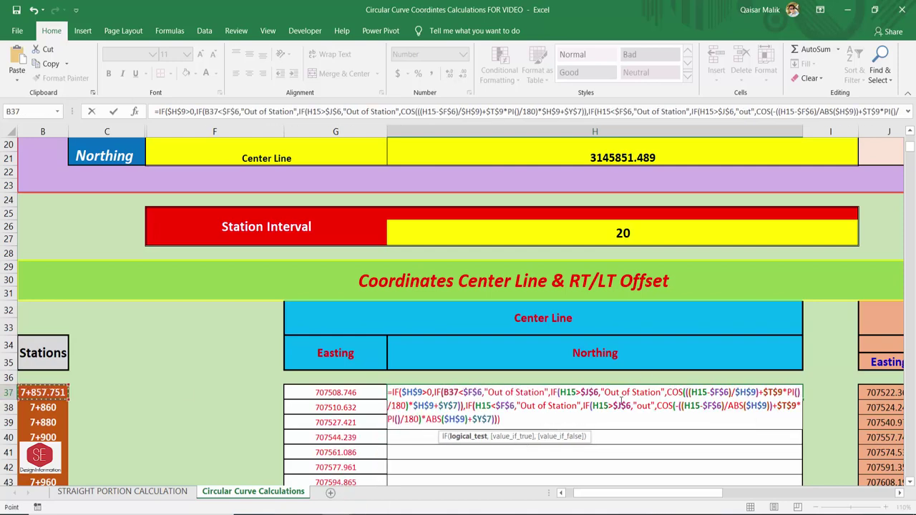
left_click(579, 392)
key("BackSpace")
key("BackSpace")
key("BackSpace")
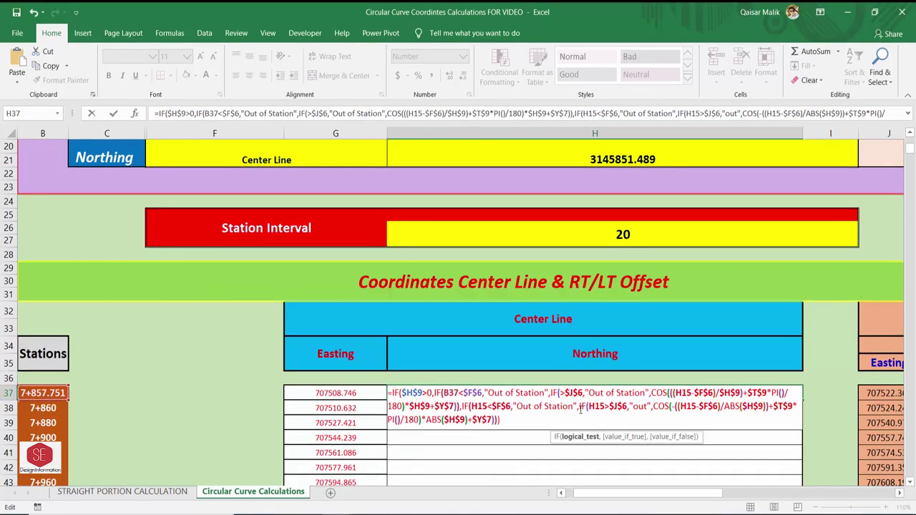
left_click(40, 394)
left_click(707, 393)
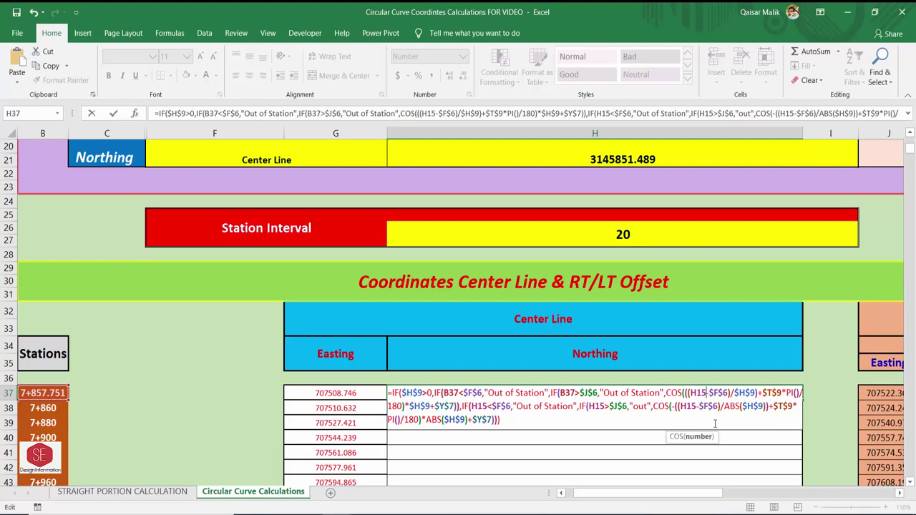
key("BackSpace")
key("BackSpace")
key("BackSpace")
left_click(42, 392)
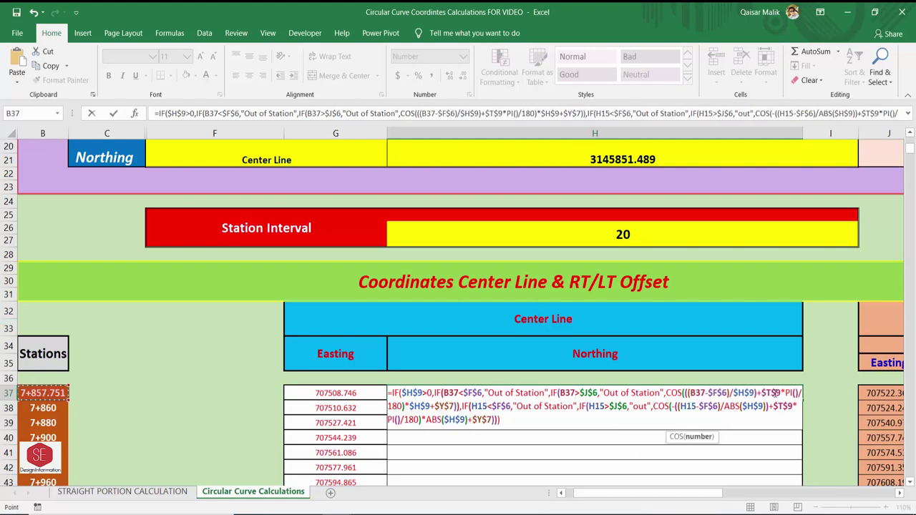
- Replace the remaining H15 references in the second IF branch and cosine term with B37, and commit
left_click(487, 406)
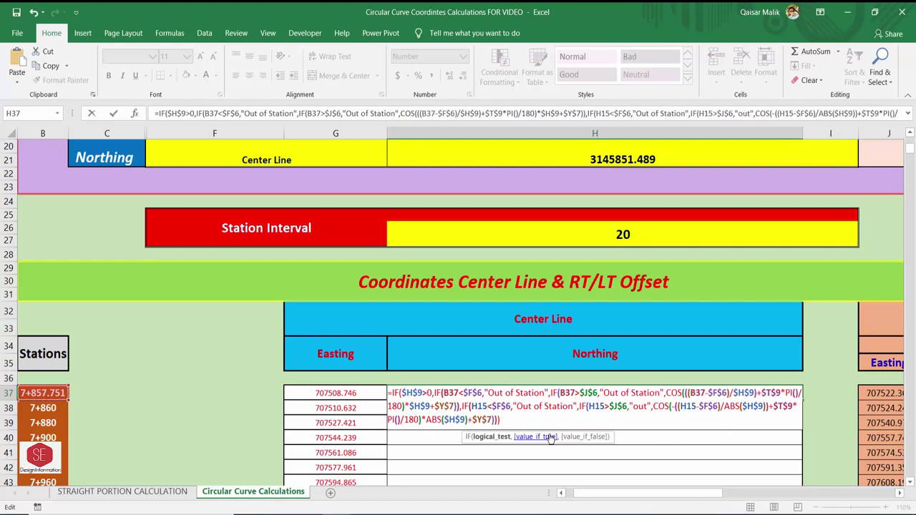
key("BackSpace")
key("BackSpace")
key("BackSpace")
left_click(56, 394)
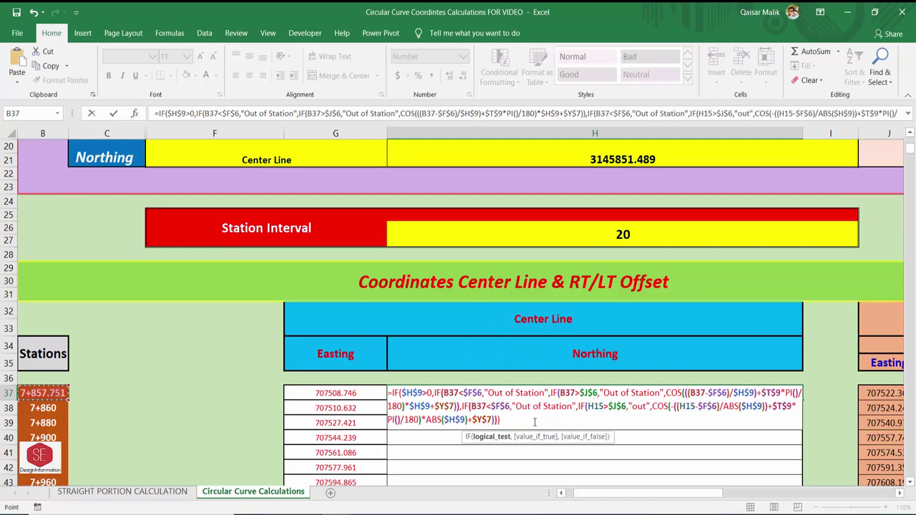
left_click(605, 405)
key("BackSpace")
key("BackSpace")
key("BackSpace")
left_click(51, 392)
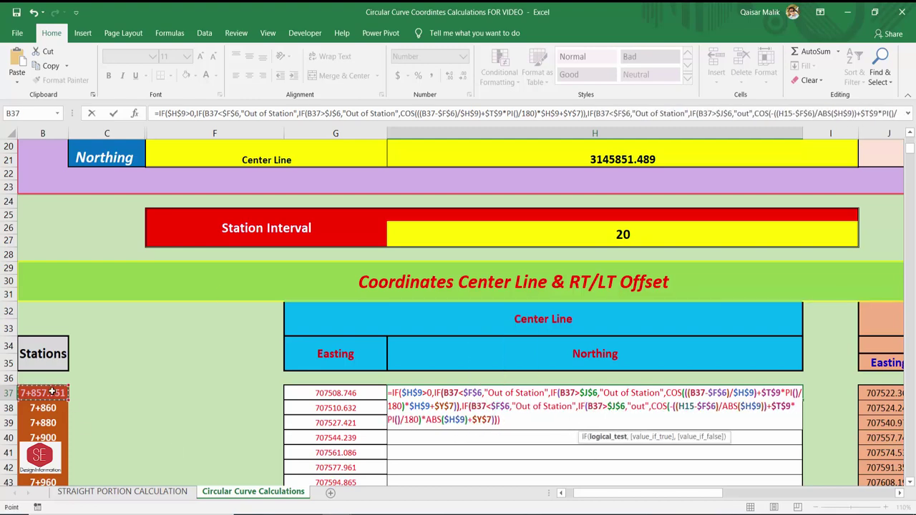
left_click(693, 405)
key("BackSpace")
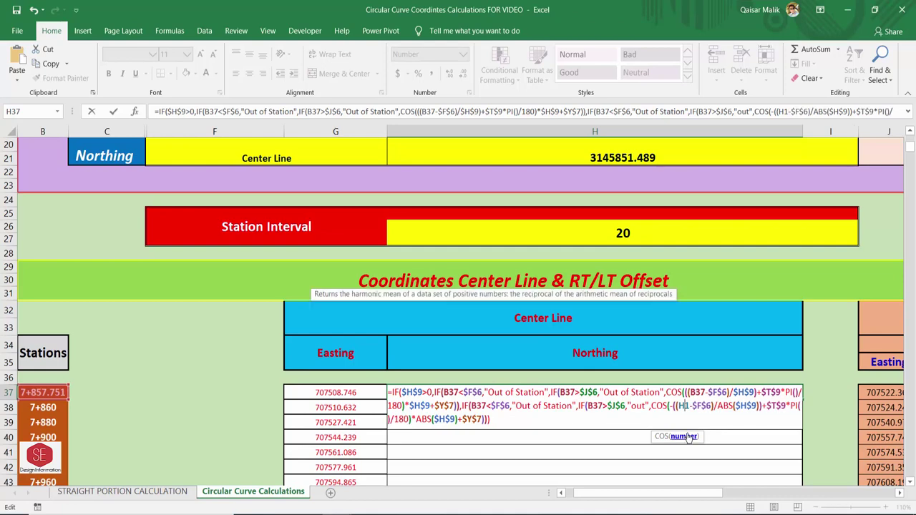
key("BackSpace")
key("BackSpace")
left_click(52, 392)
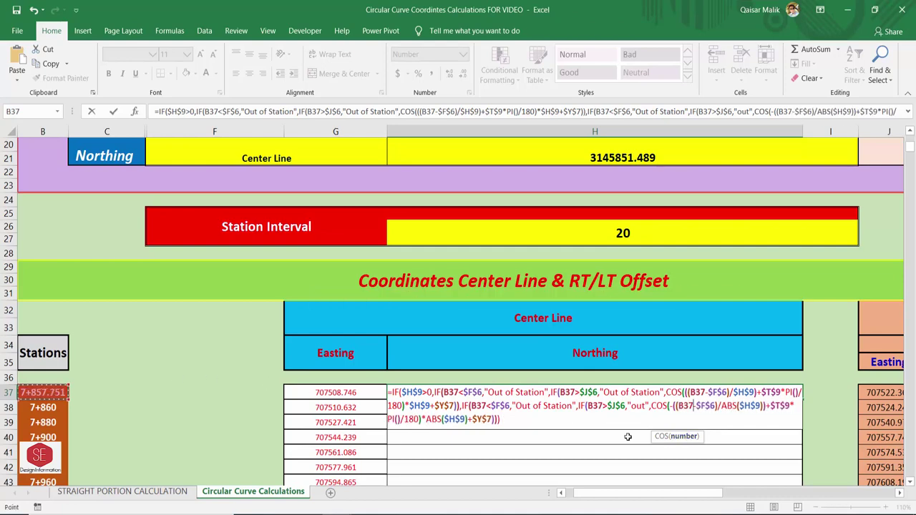
key("Return")
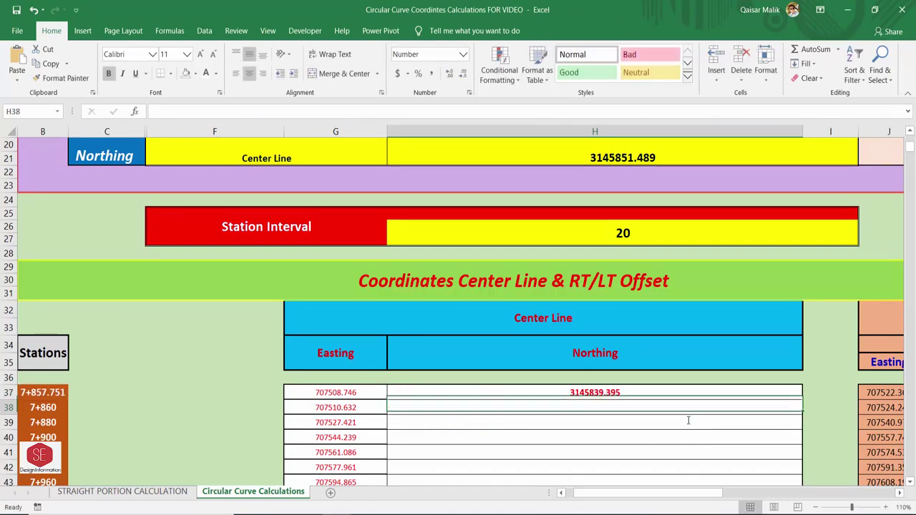
- Check the H37 Northing result against the start-point Northing in F8
left_click(594, 387)
scroll(687, 401, "up", 5)
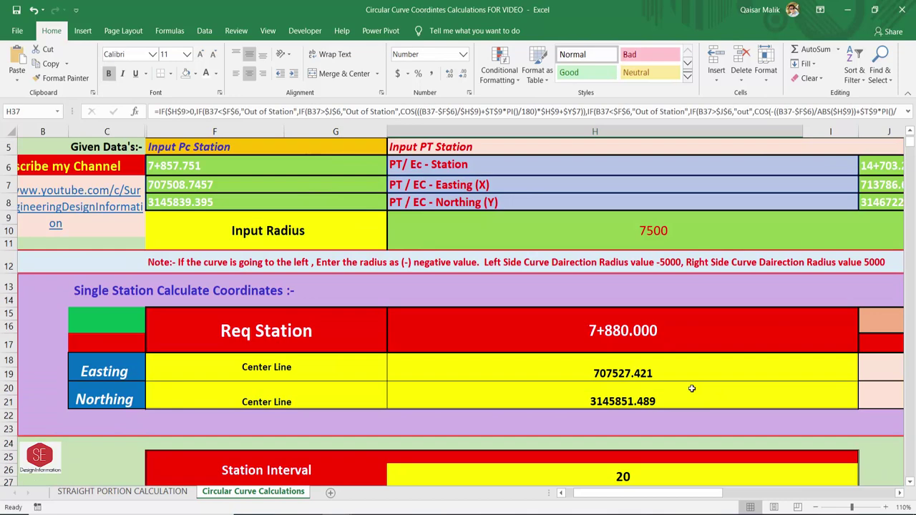
left_click(186, 205)
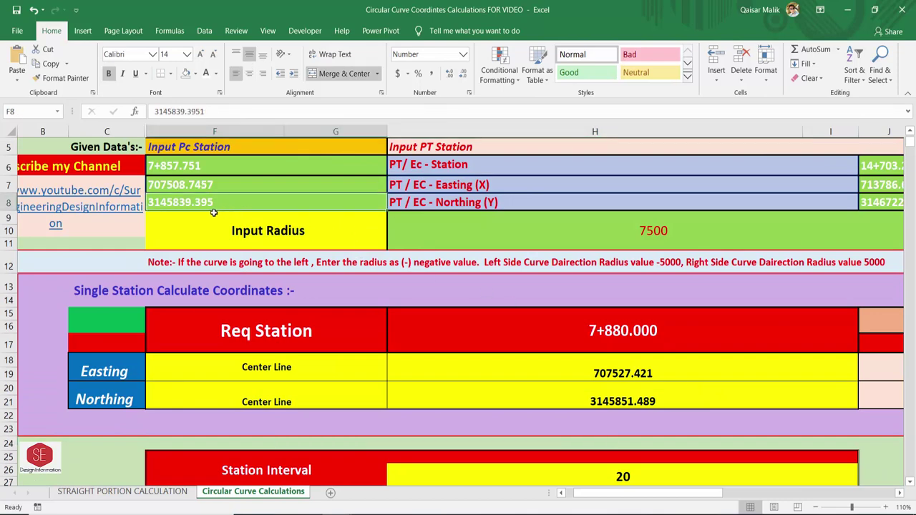
scroll(541, 259, "down", 3)
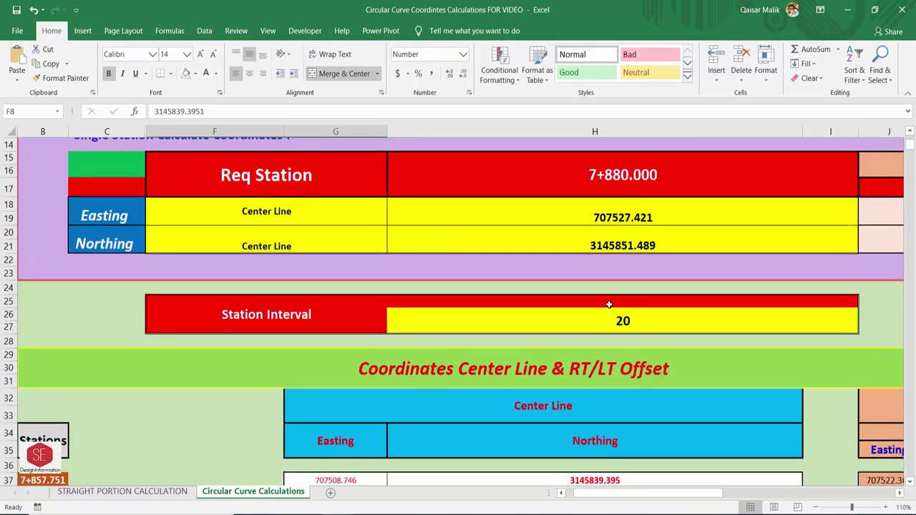
scroll(541, 259, "down", 2)
left_click(619, 393)
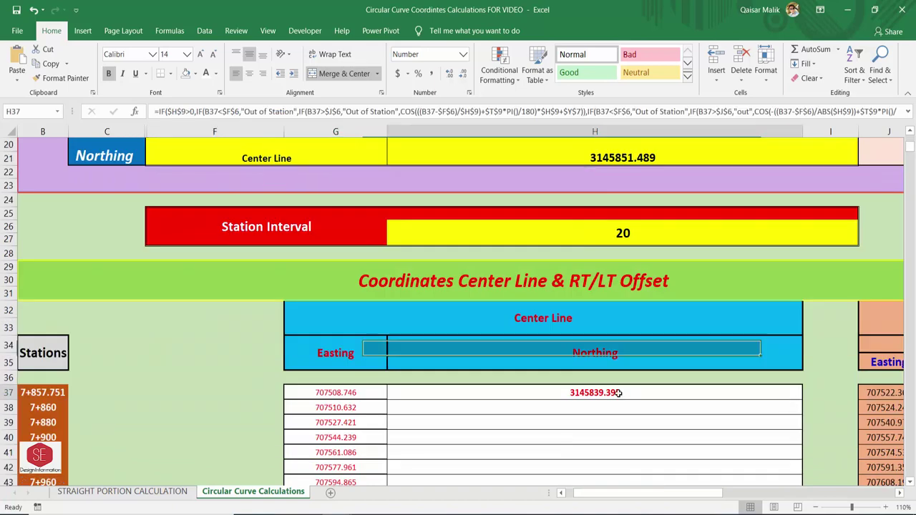
- Fill the H37 Northing formula down for all stations and narrow column H
double_click(801, 399)
scroll(555, 430, "down", 1)
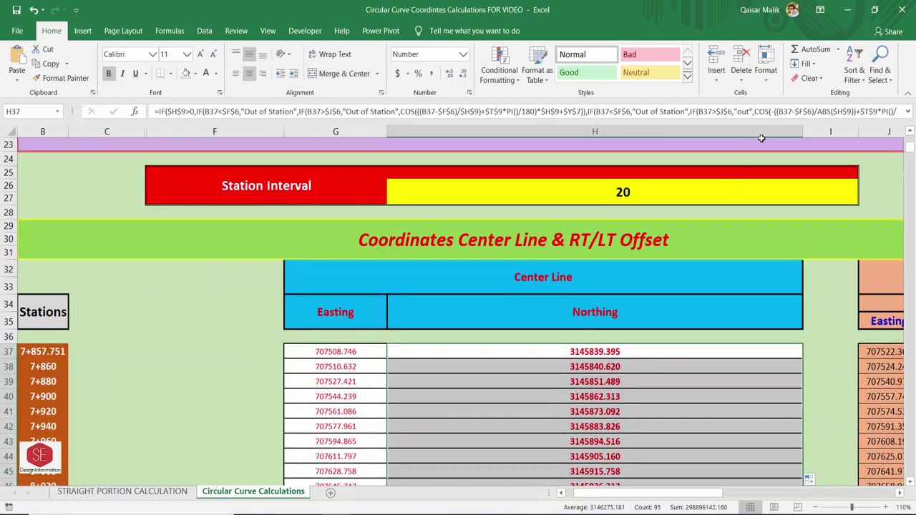
left_click_drag(802, 138, 491, 138)
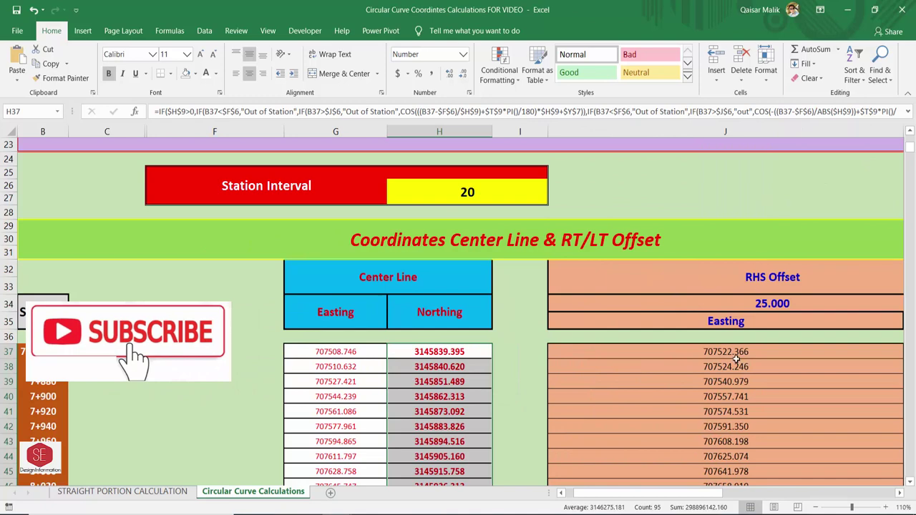
- Fill the J37 formula down the RHS Offset Easting column and remove the orange fill
left_click(734, 352)
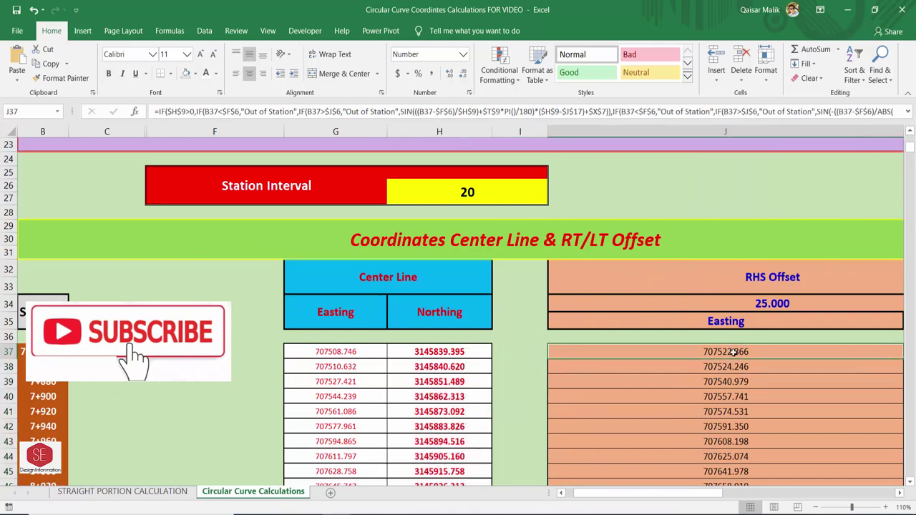
double_click(901, 359)
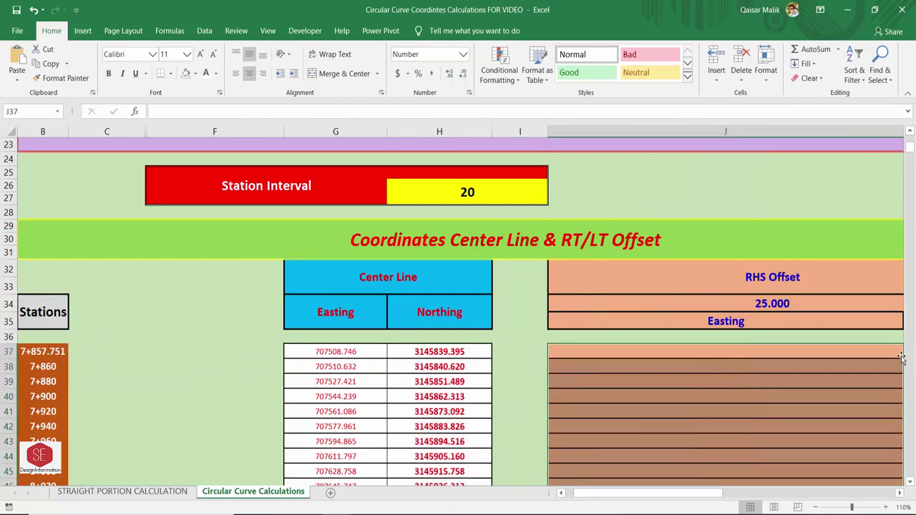
left_click(186, 73)
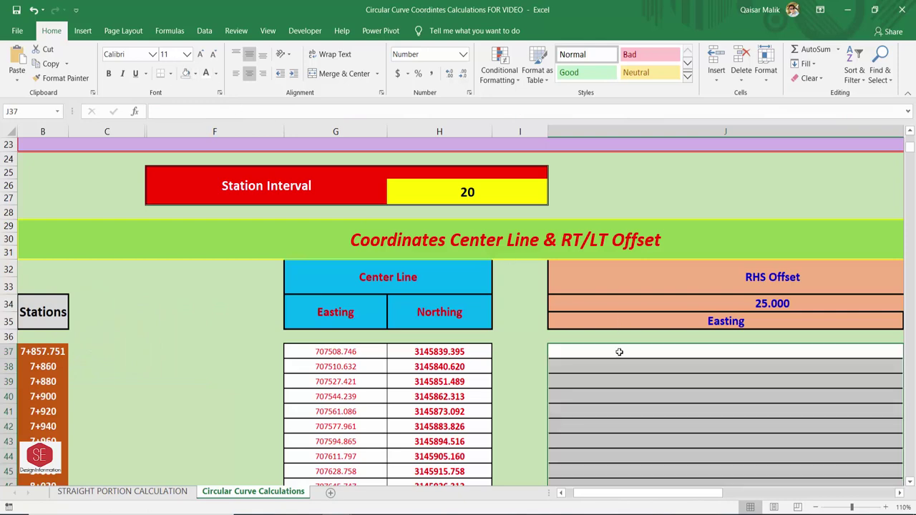
left_click(705, 382)
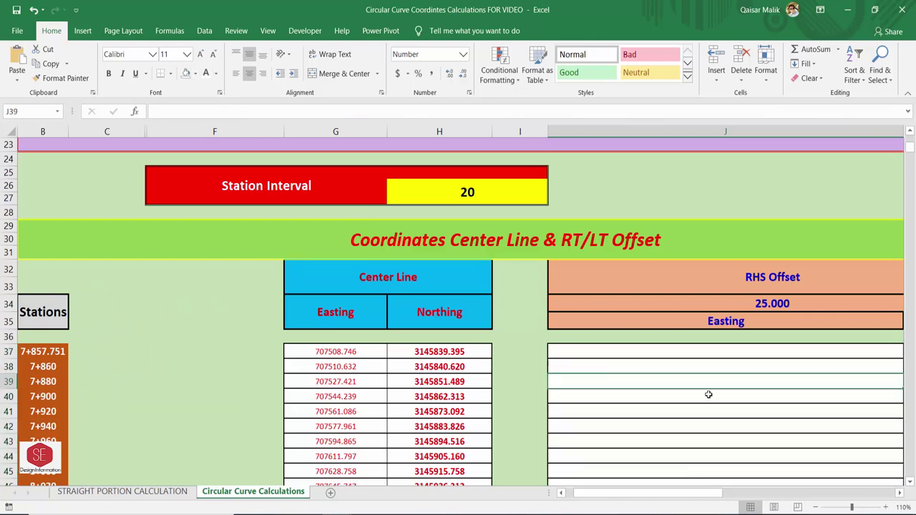
left_click_drag(681, 495, 708, 494)
scroll(582, 367, "up", 4)
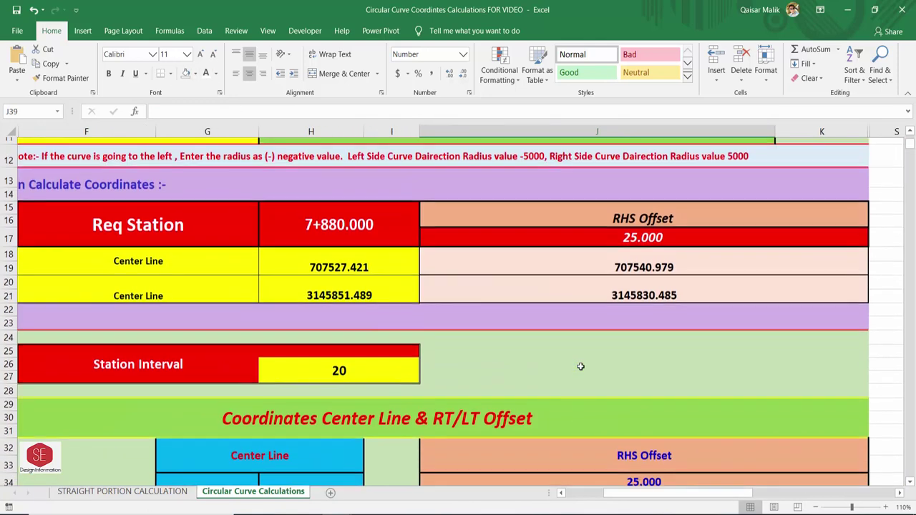
- Copy the single-station RHS Easting formula into cell J37
double_click(612, 276)
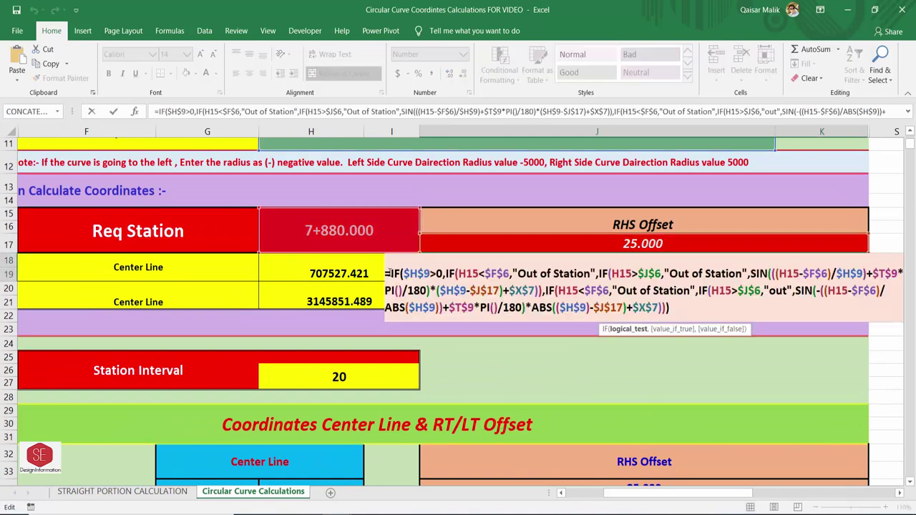
right_click(585, 332)
scroll(616, 306, "down", 4)
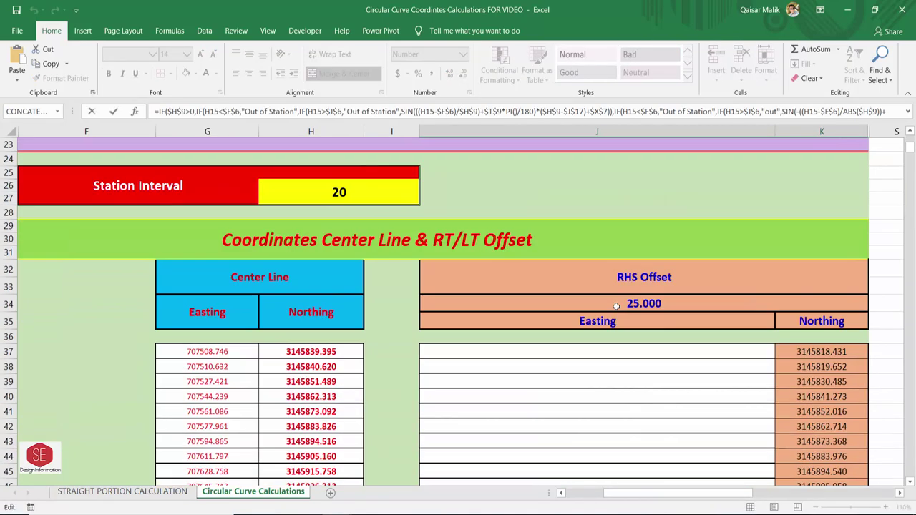
key("Escape")
double_click(499, 421)
key("ctrl+v")
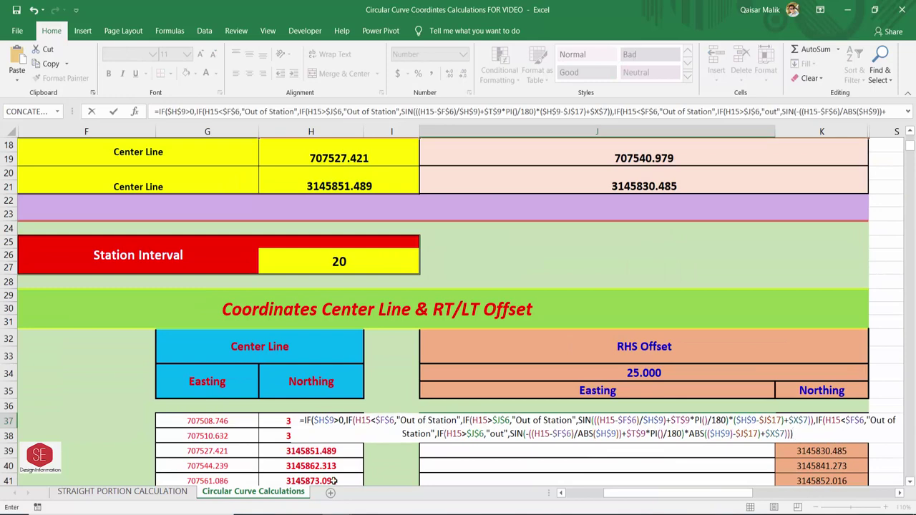
- In J37, replace H15 with B37 in the first condition, upper-limit test and sine term
left_click(371, 424)
key("BackSpace")
key("BackSpace")
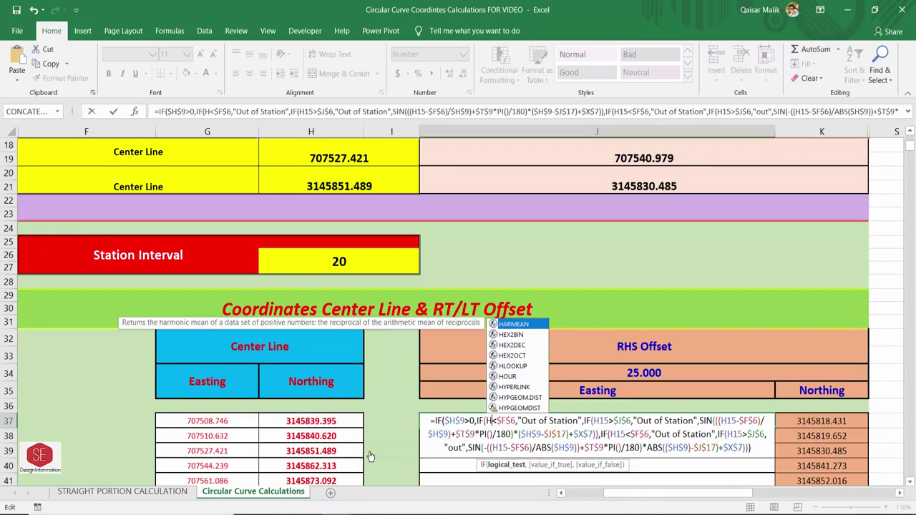
key("BackSpace")
type("B")
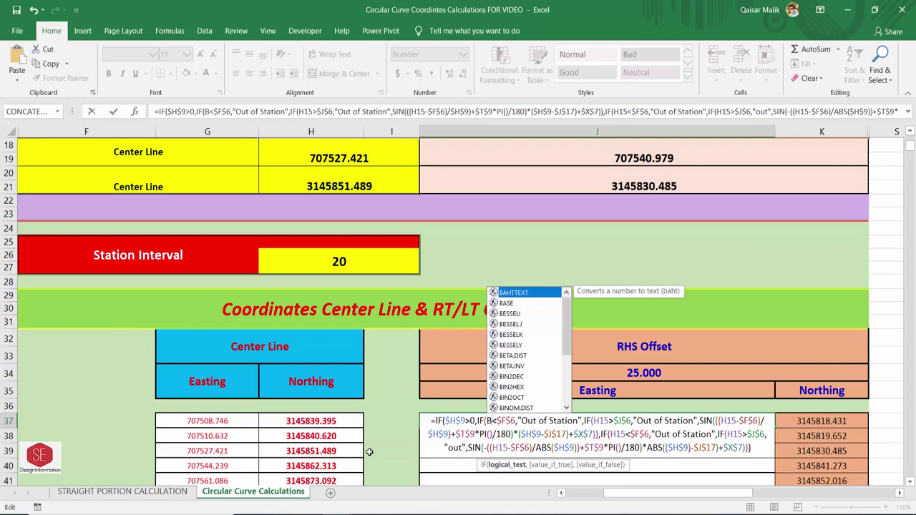
type("37")
left_click(617, 421)
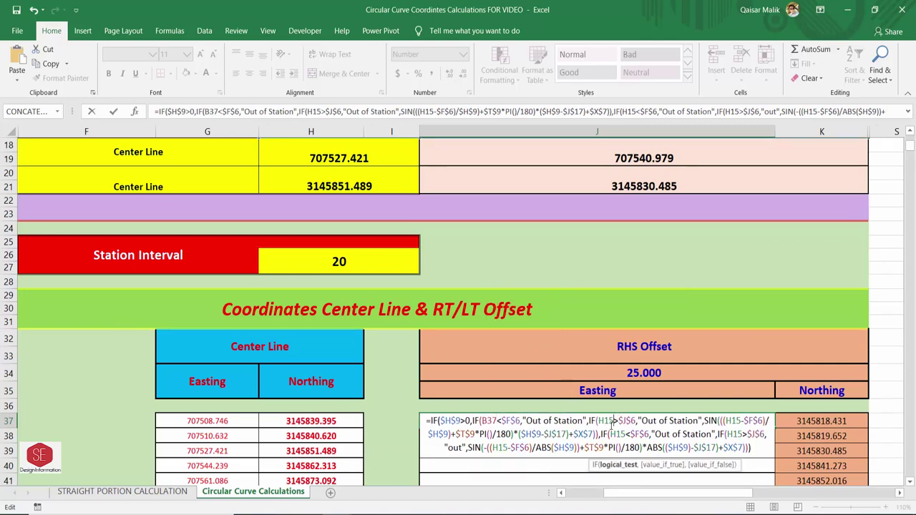
key("BackSpace")
key("BackSpace")
key("BackSpace")
type("B37")
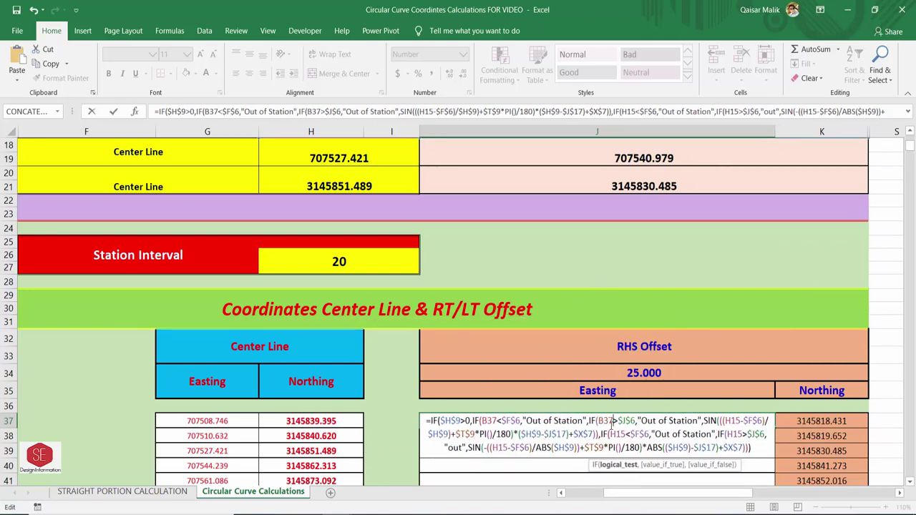
left_click(739, 420)
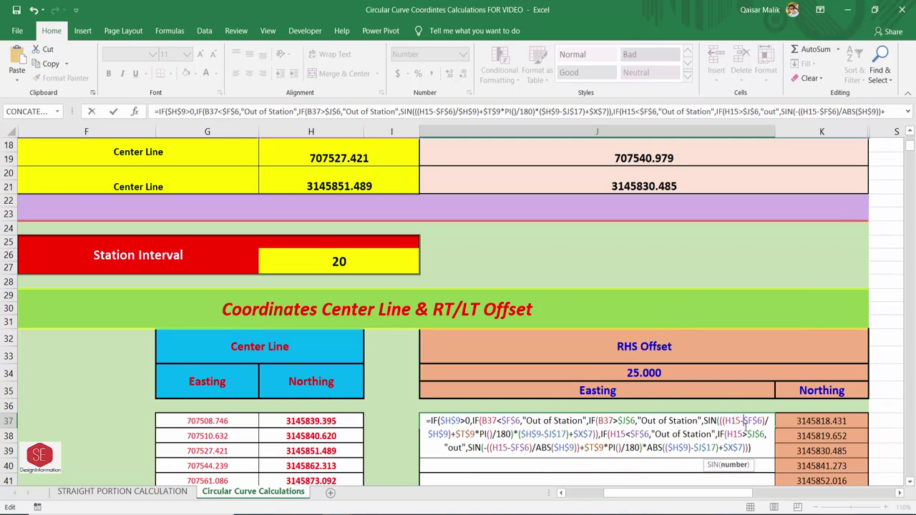
key("BackSpace")
key("BackSpace")
key("BackSpace")
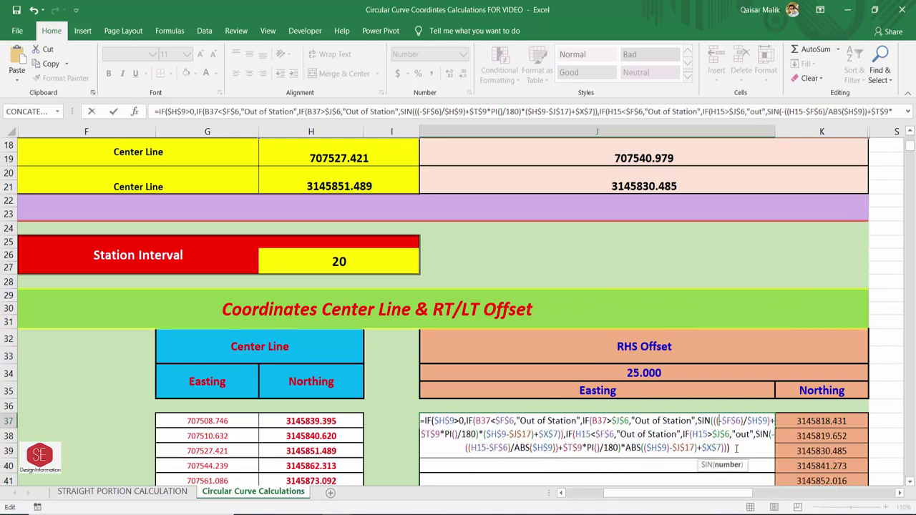
type("B37")
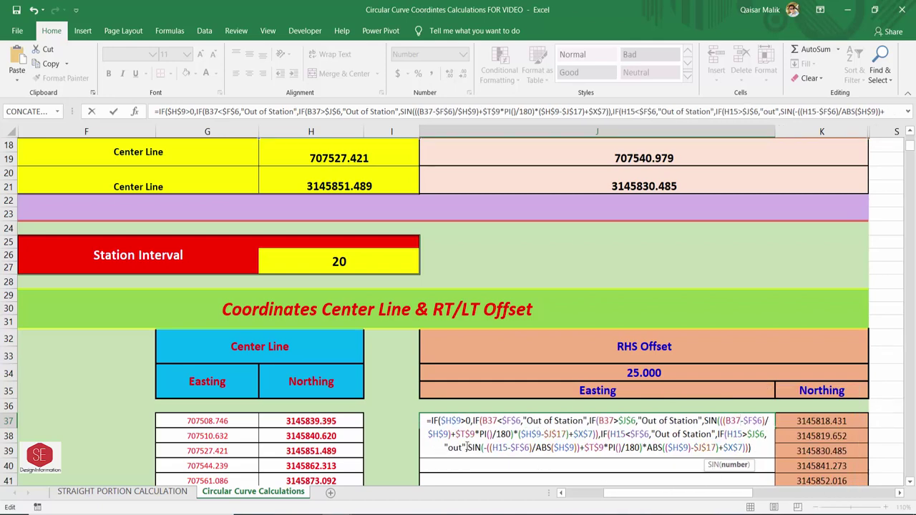
- Replace the remaining H15 references in J37 with B37 and confirm the formula
left_click(628, 433)
key("BackSpace")
key("BackSpace")
key("BackSpace")
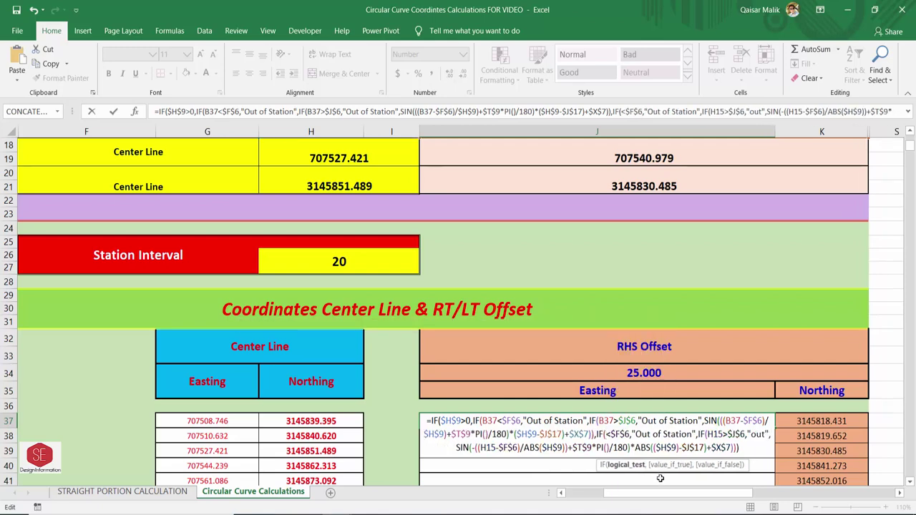
type("B37")
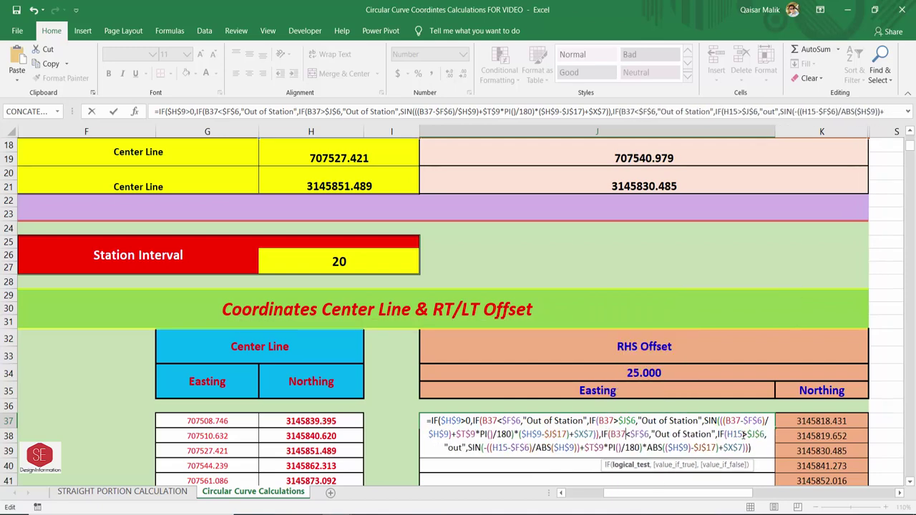
left_click(743, 434)
key("BackSpace")
key("BackSpace")
key("BackSpace")
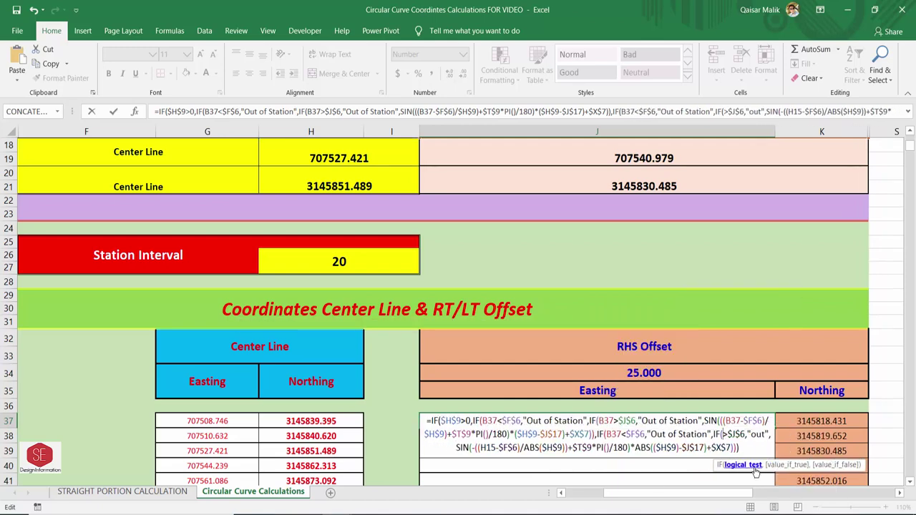
type("B37")
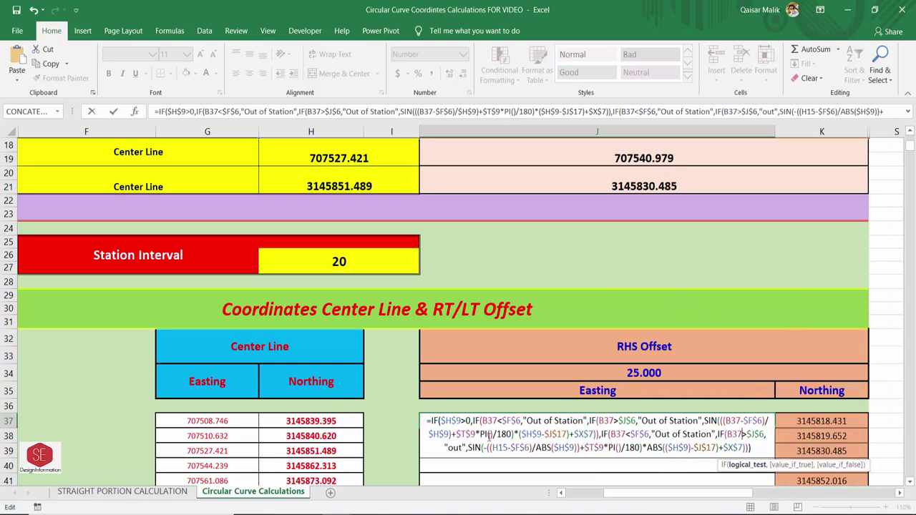
left_click(506, 446)
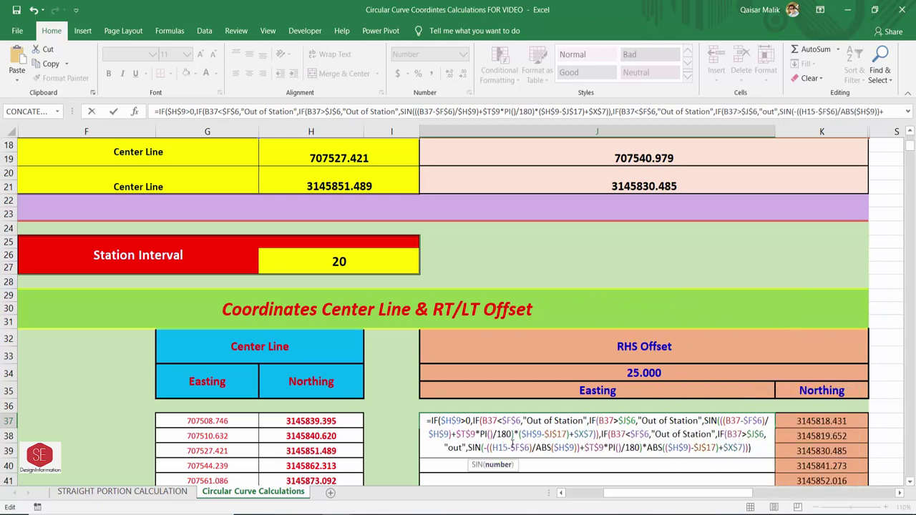
key("BackSpace")
key("BackSpace")
key("BackSpace")
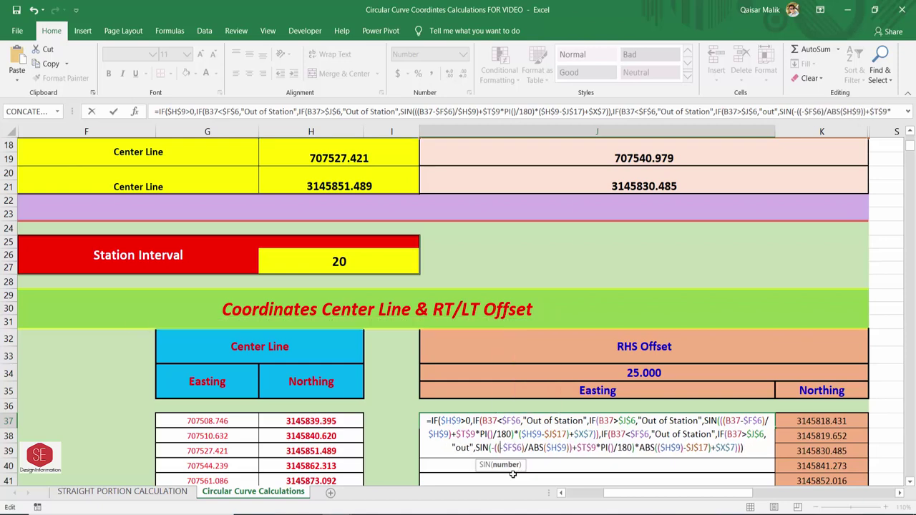
type("B37-")
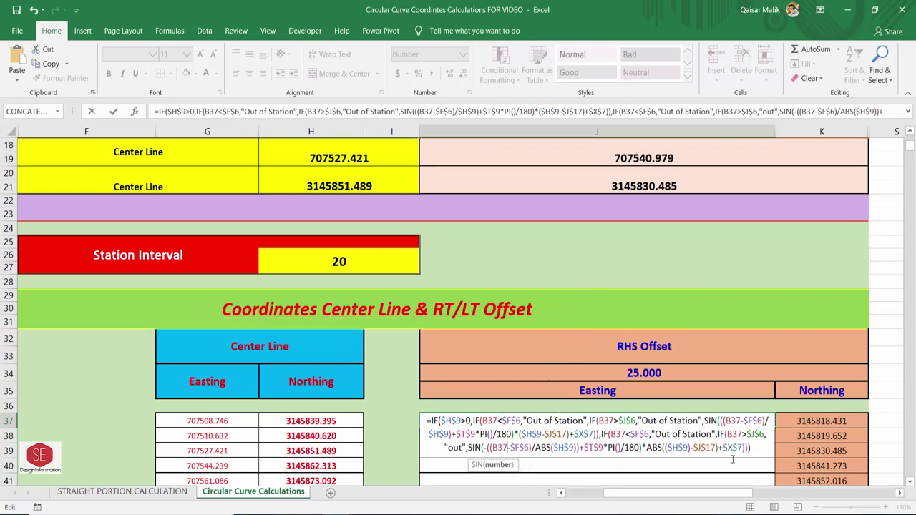
key("Return")
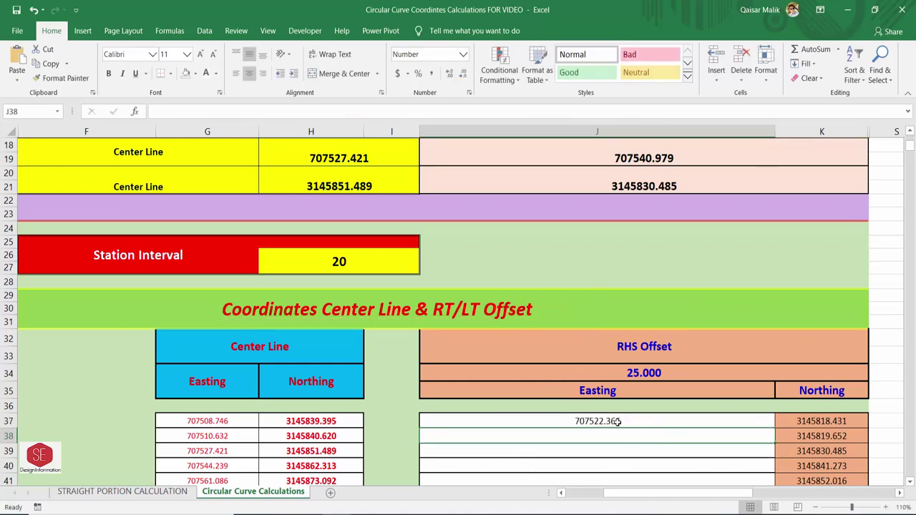
- Fill the corrected J37 formula down the RHS Offset Easting column
left_click(617, 422)
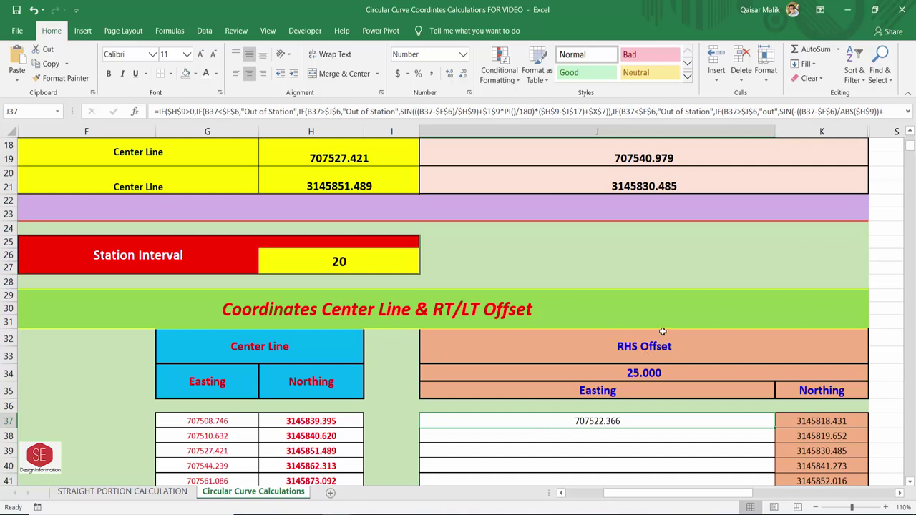
scroll(662, 331, "down", 2)
scroll(720, 342, "up", 3)
scroll(720, 341, "down", 3)
scroll(703, 333, "up", 1)
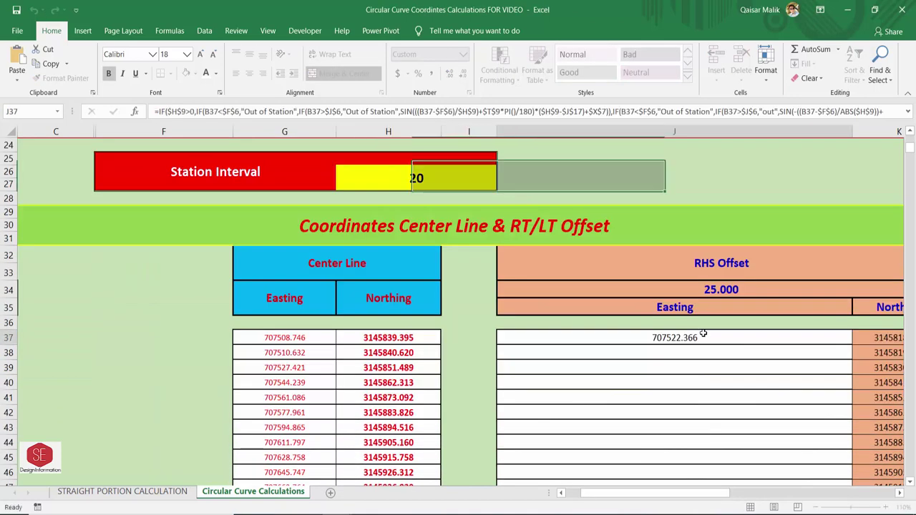
double_click(851, 344)
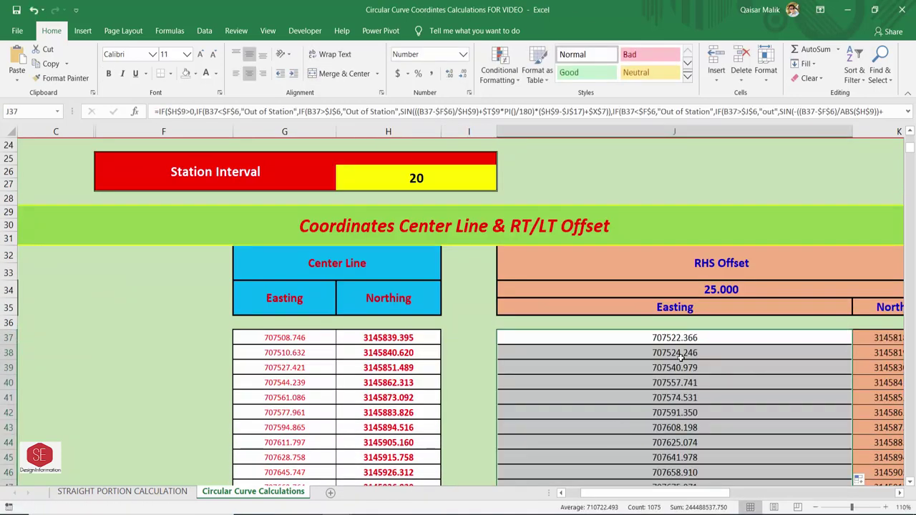
- AutoFit the offset column width and move to cell K37
scroll(681, 356, "up", 2)
key("alt+h")
key("o")
key("i")
key("Right")
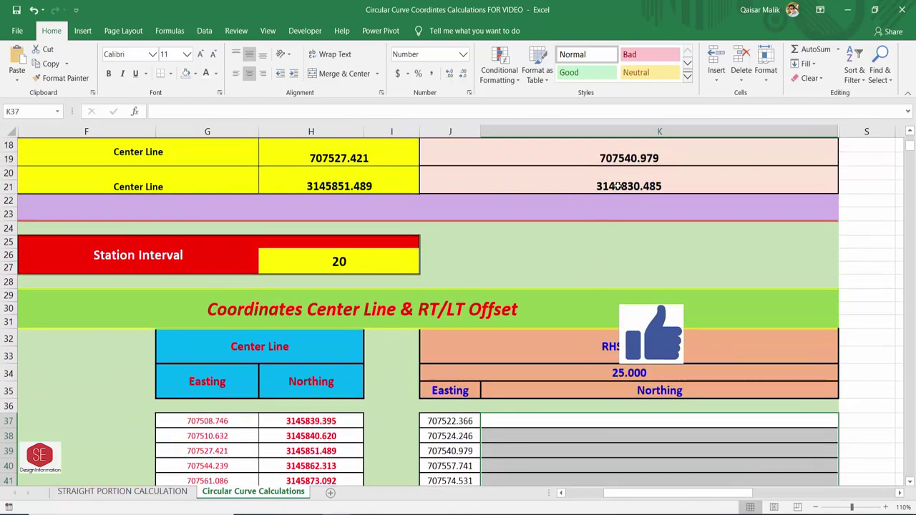
- Copy the K21 Northing formula text and paste it into K37
double_click(617, 185)
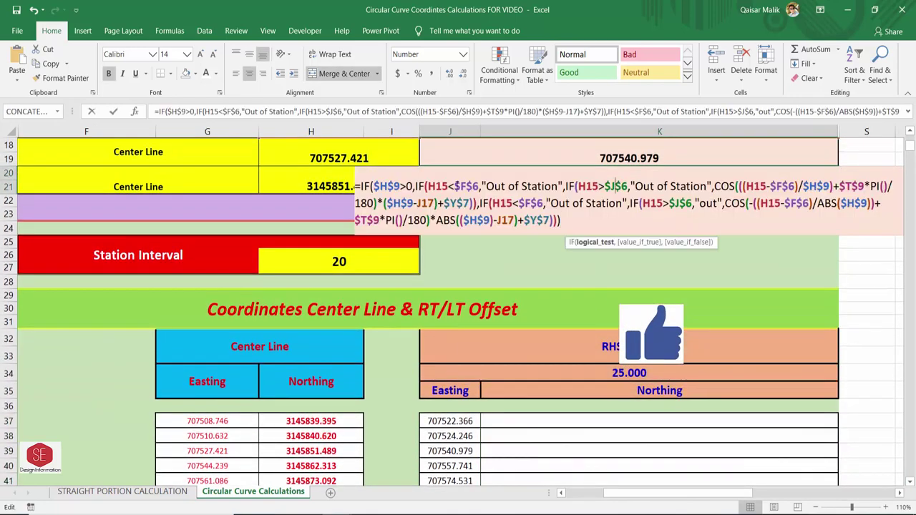
right_click(526, 202)
left_click(535, 219)
type("'")
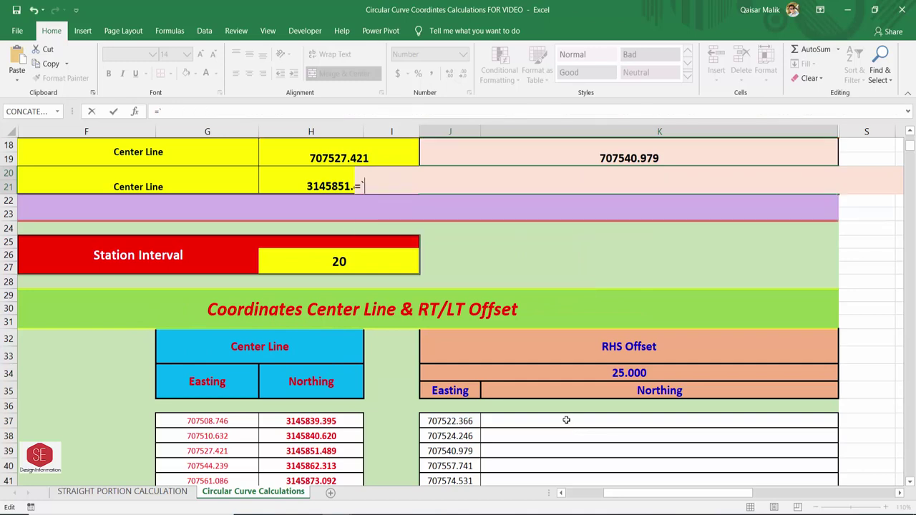
key("Escape")
type("=")
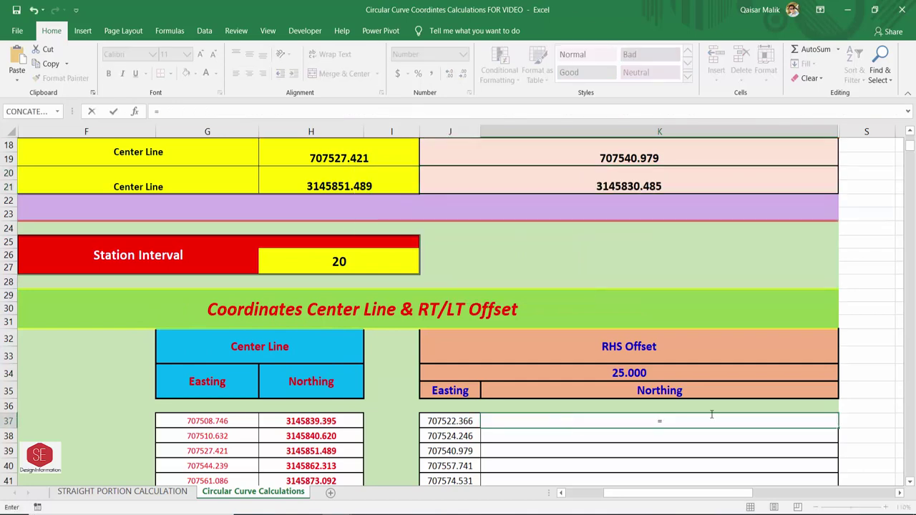
right_click(671, 420)
left_click(700, 360)
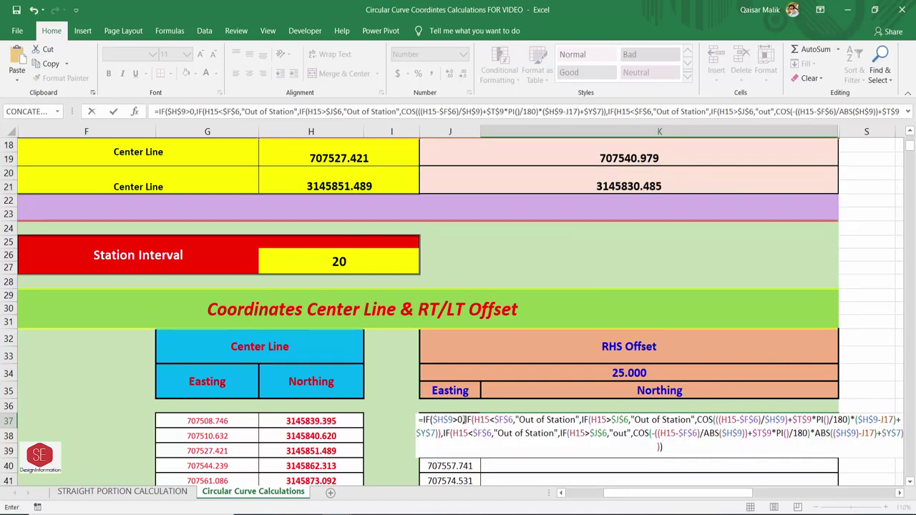
- Replace H15 with B37 in K37's first IF, second IF and COS term
left_click(487, 419)
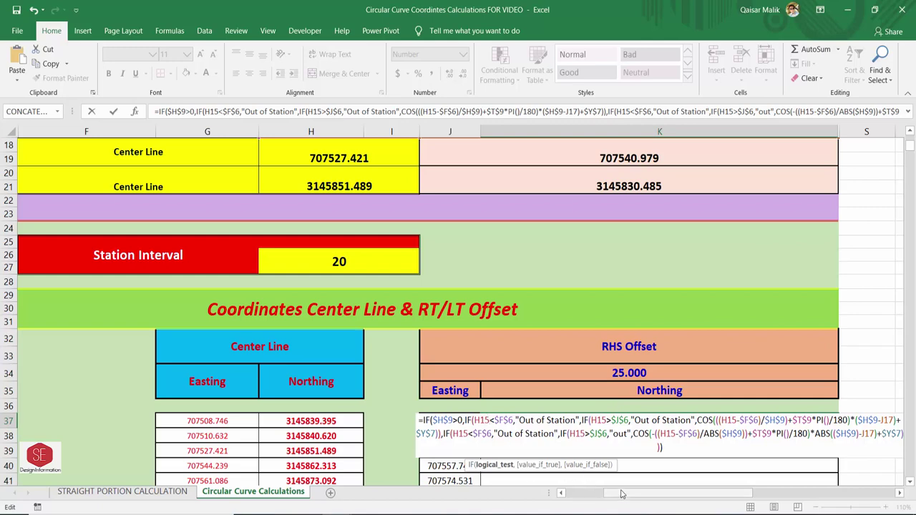
left_click_drag(622, 494, 551, 495)
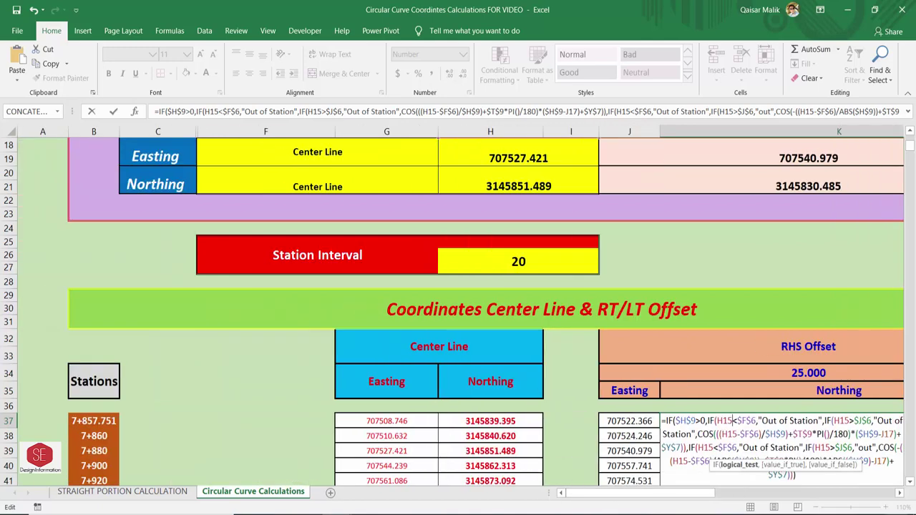
left_click(107, 421)
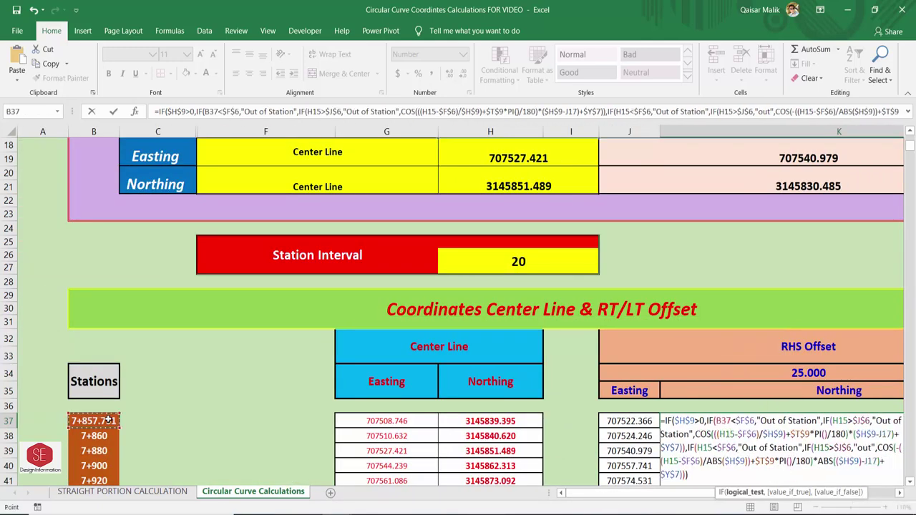
left_click(848, 421)
key("BackSpace")
key("BackSpace")
key("BackSpace")
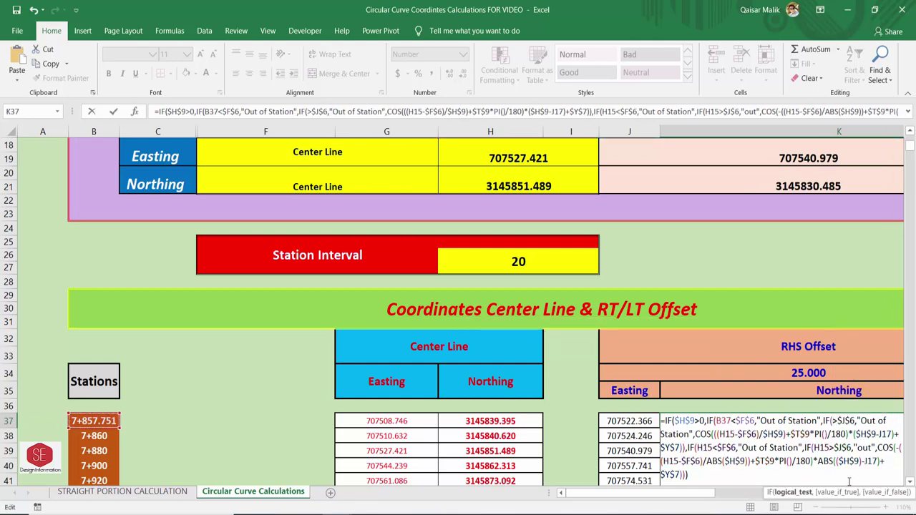
left_click(93, 422)
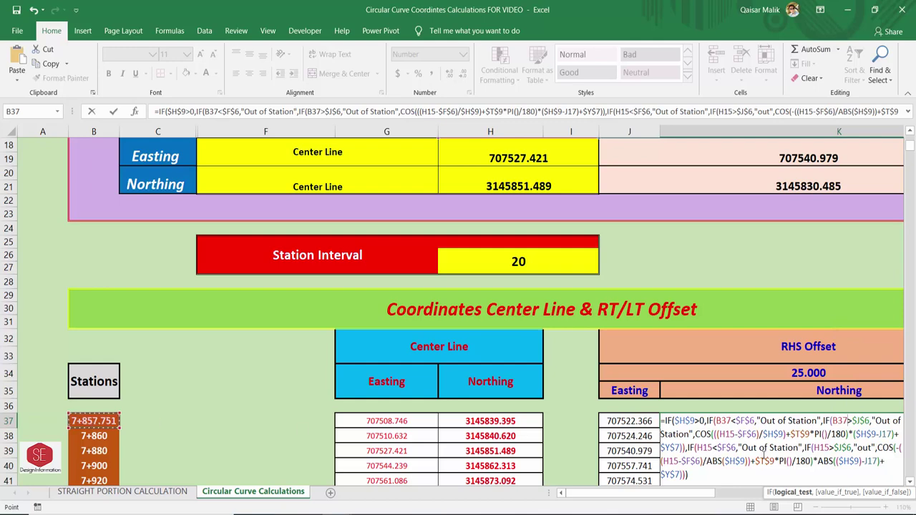
left_click(735, 435)
key("BackSpace")
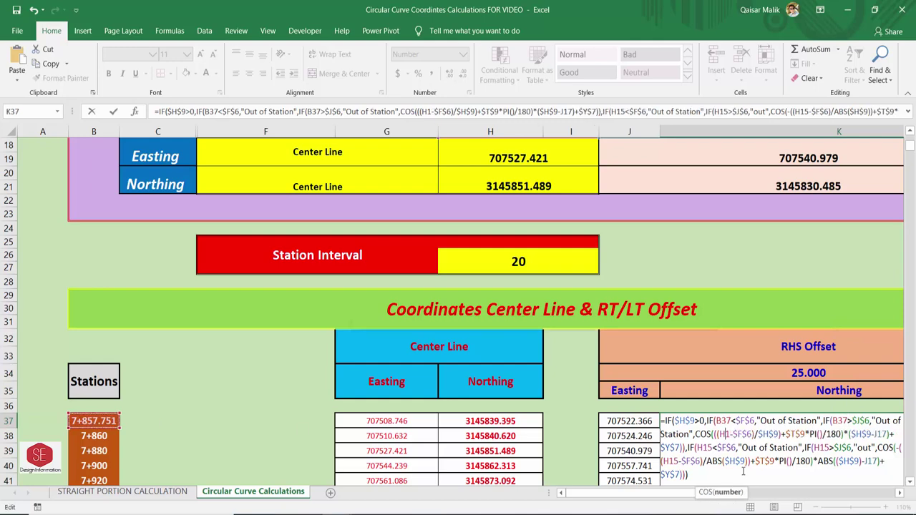
key("BackSpace")
key("BackSpace")
left_click(84, 421)
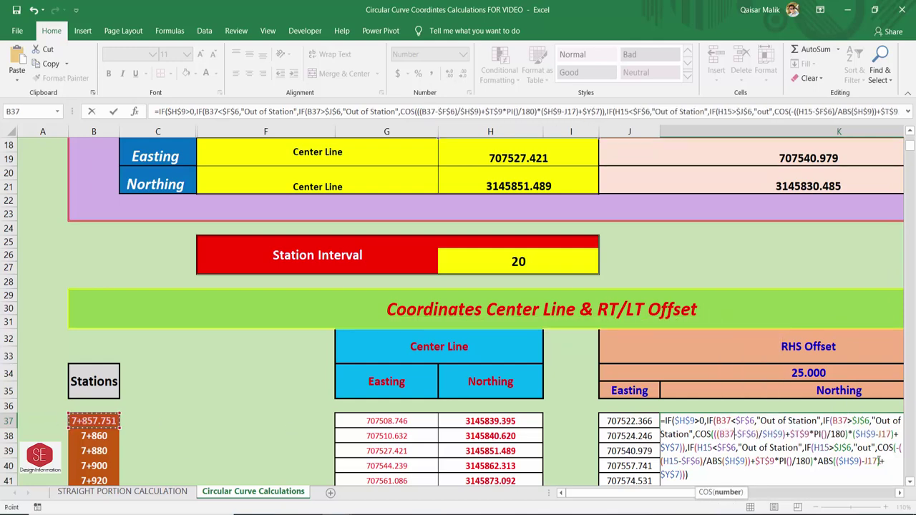
- Replace the H15 references before <$F$6, >$J$6 and in the last COS term with B37, then confirm
left_click(714, 448)
key("BackSpace")
key("BackSpace")
key("BackSpace")
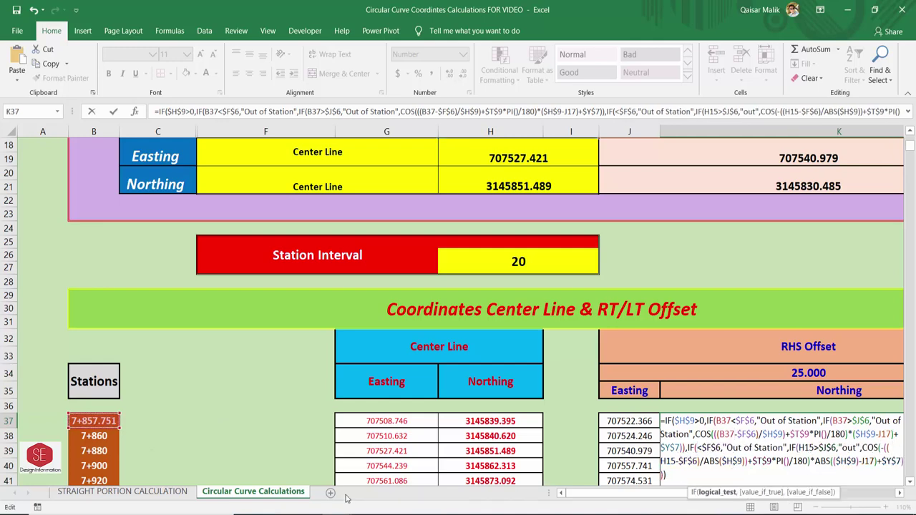
left_click(110, 420)
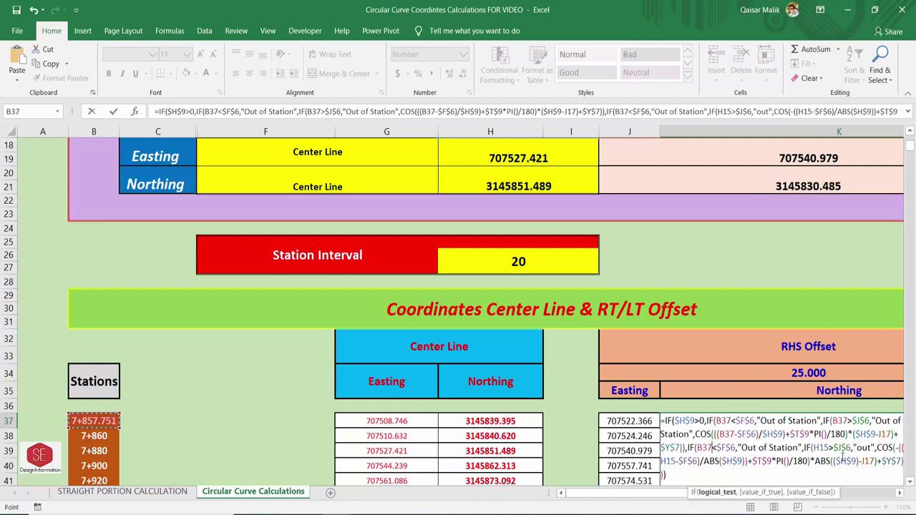
left_click(826, 447)
key("BackSpace")
key("BackSpace")
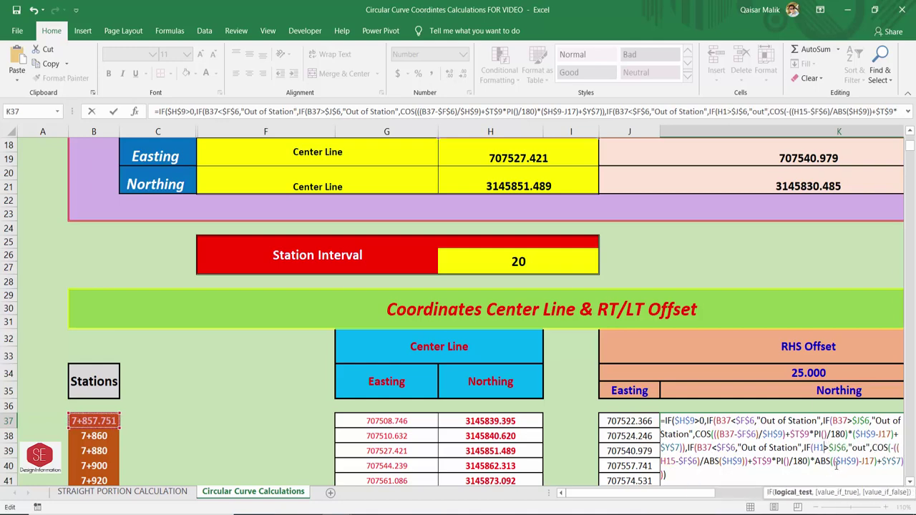
key("BackSpace")
left_click(101, 423)
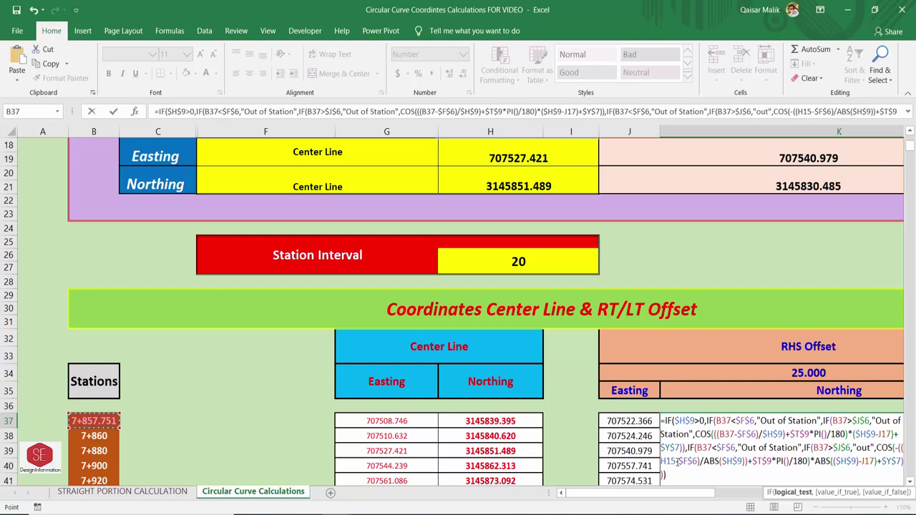
left_click(675, 461)
key("BackSpace")
key("BackSpace")
key("BackSpace")
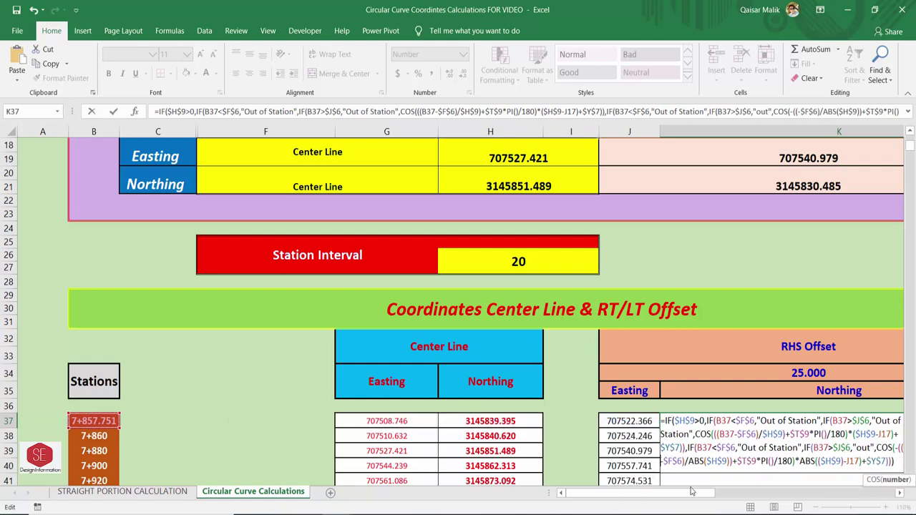
left_click(100, 422)
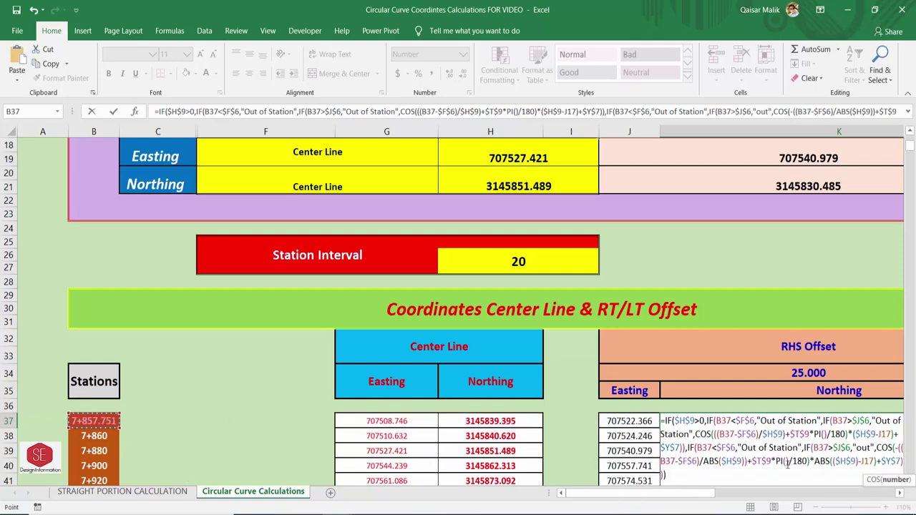
key("Return")
- Fill K37's Northing formula down column K and check the copy in K39
left_click(672, 427)
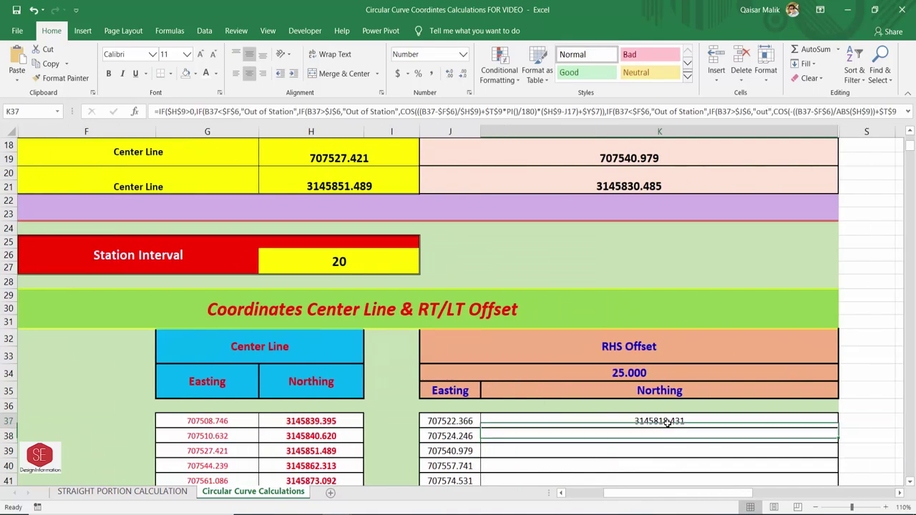
double_click(839, 427)
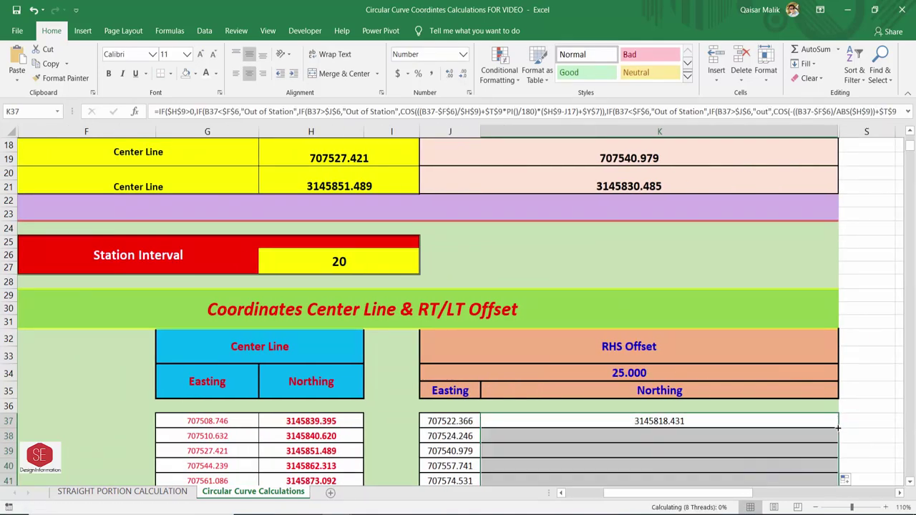
left_click(549, 451)
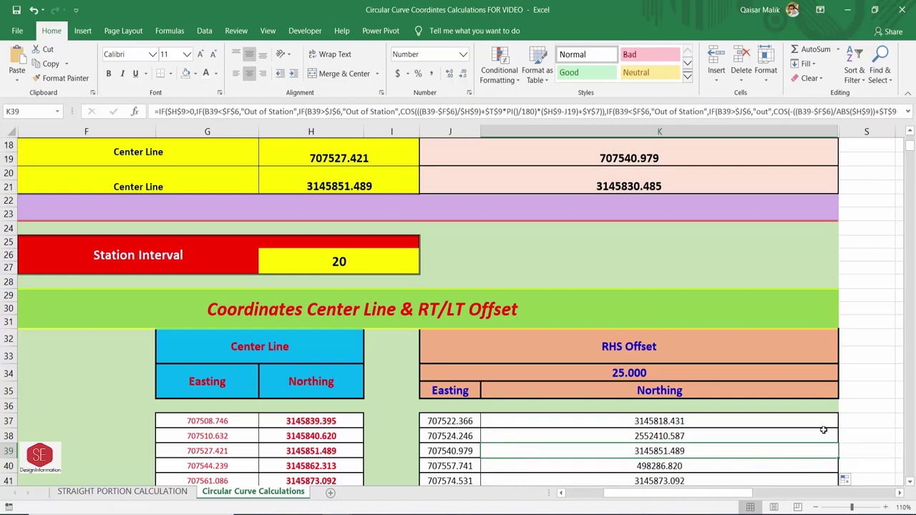
scroll(816, 424, "left", 5)
- Copy the single-station LHS Offset Easting formula from D18 into D37
scroll(583, 343, "up", 4)
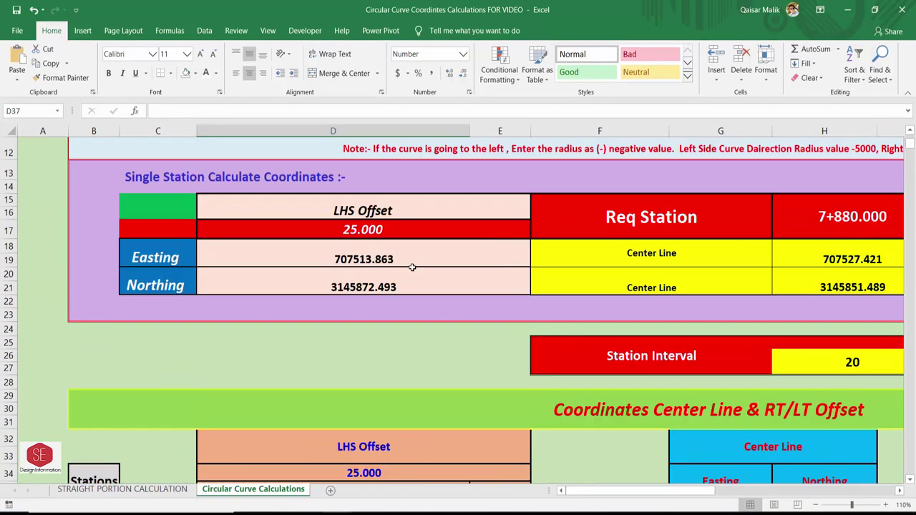
left_click(320, 256)
double_click(320, 256)
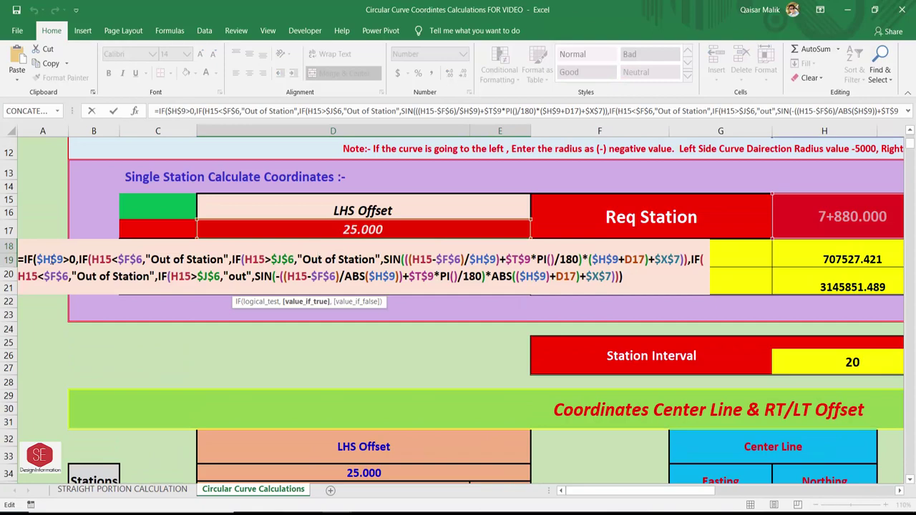
left_click_drag(17, 259, 623, 276)
right_click(537, 260)
scroll(575, 291, "down", 2)
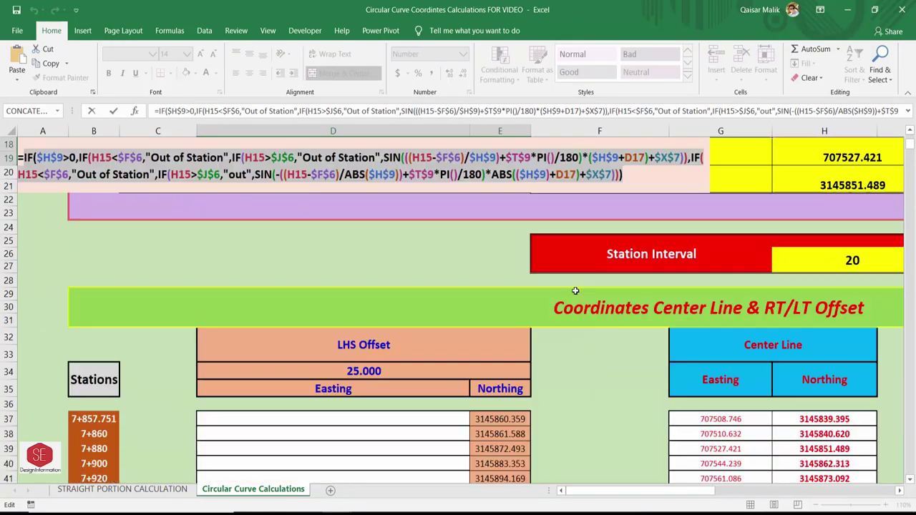
key("Escape")
scroll(286, 266, "down", 1)
left_click(317, 377)
right_click(360, 377)
left_click(386, 413)
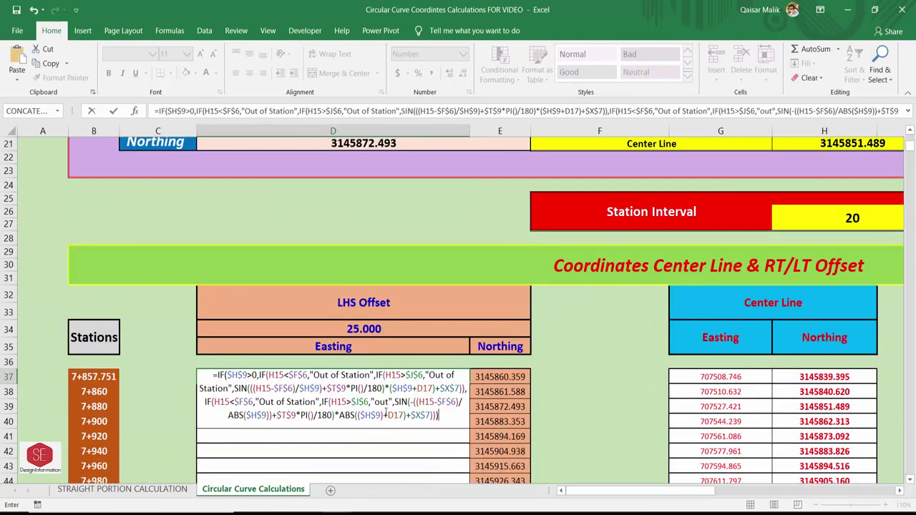
- Point D37's first two conditions and SIN term at station B37 instead of H15
double_click(276, 377)
key("BackSpace")
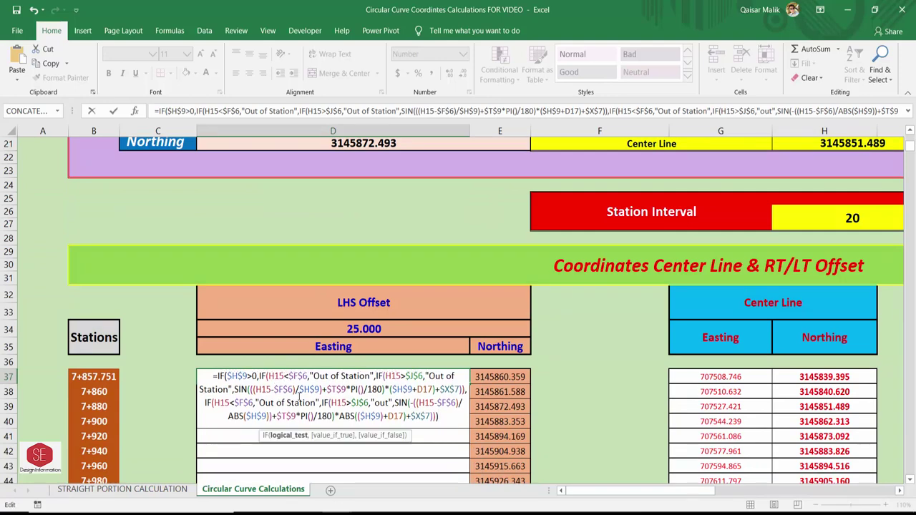
left_click(93, 377)
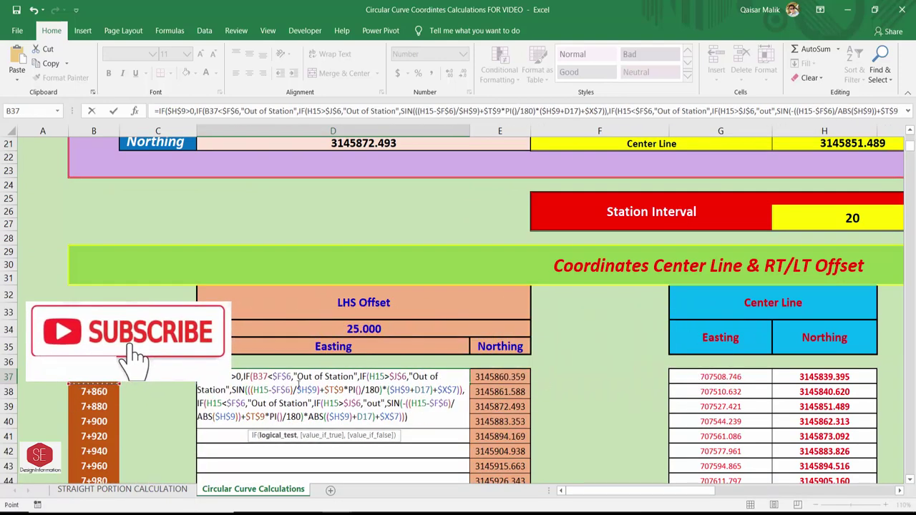
double_click(378, 377)
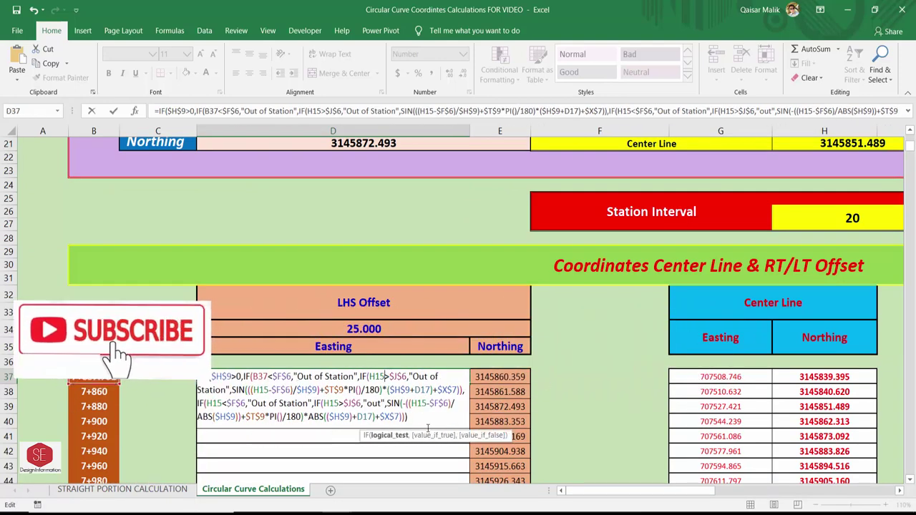
key("BackSpace")
left_click(100, 377)
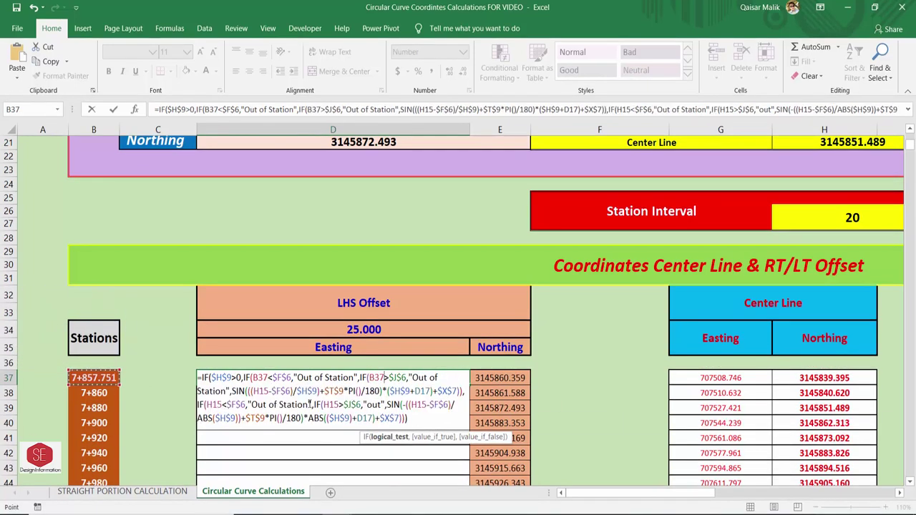
left_click(272, 391)
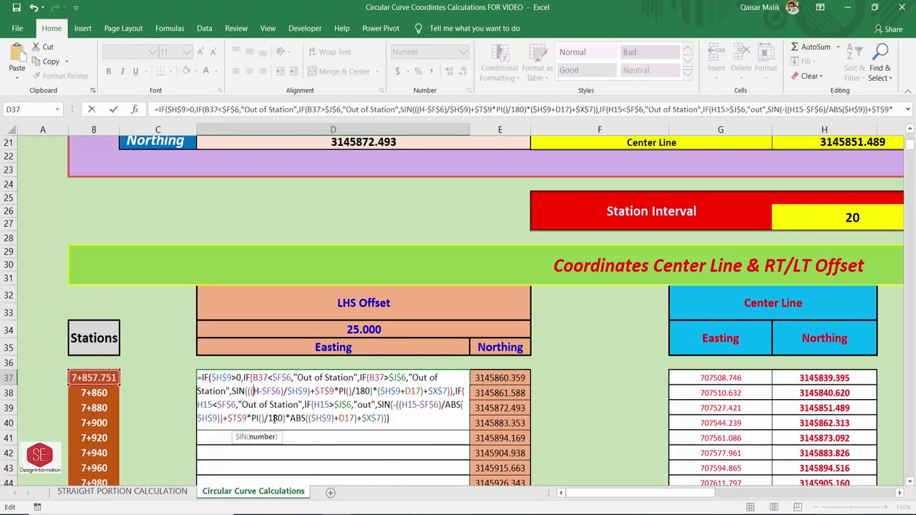
key("BackSpace")
left_click(83, 379)
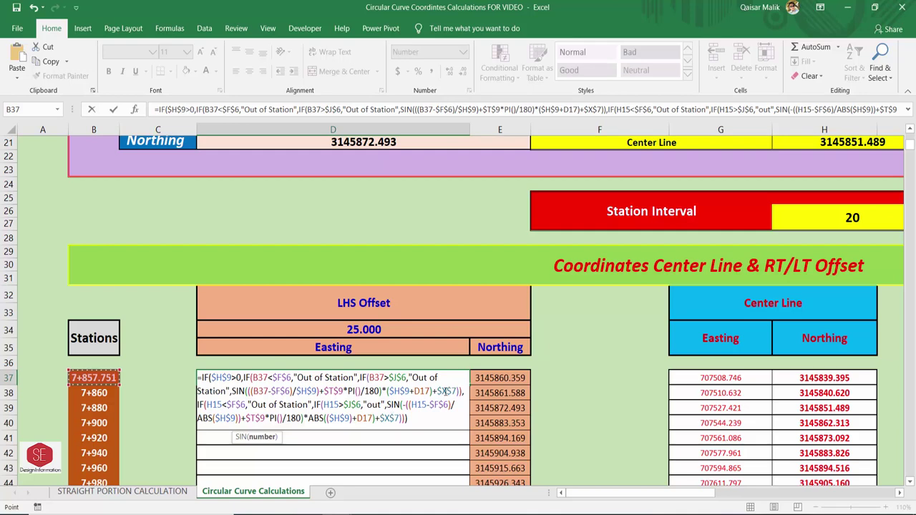
- Replace H15 with B37 in the left-curve conditions, confirm, and fill D37 down the column
double_click(213, 405)
type("B37")
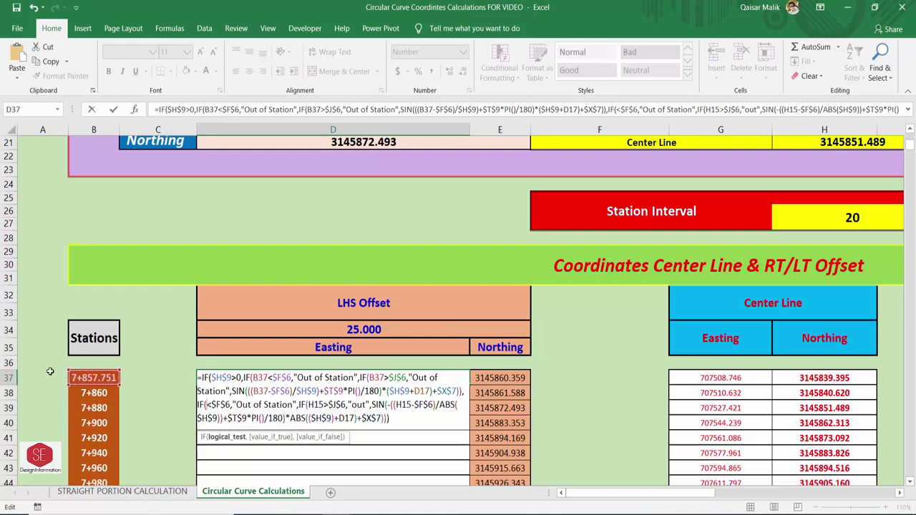
double_click(332, 405)
type("B")
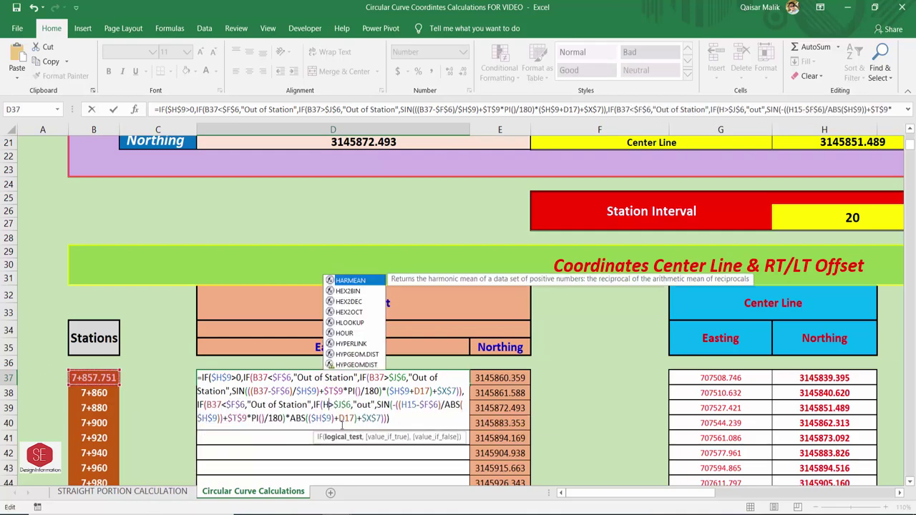
type("37")
double_click(423, 405)
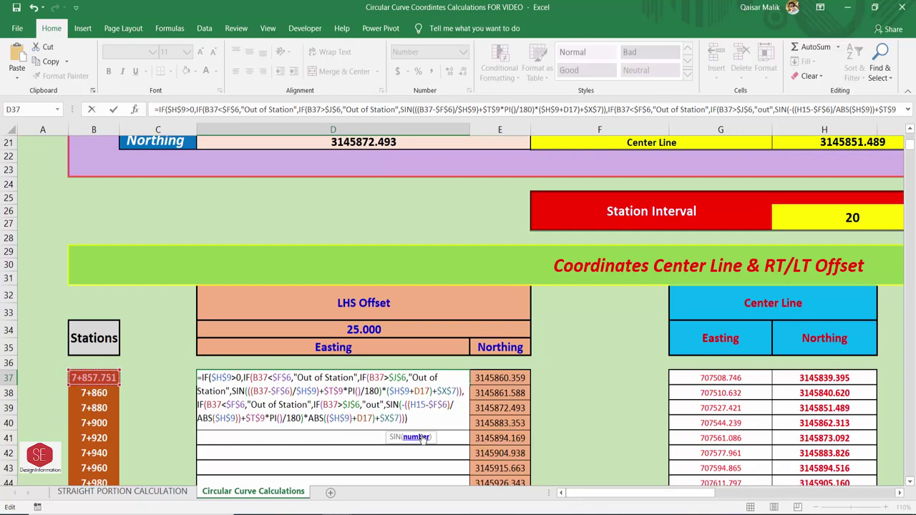
type("B37")
key("ctrl+Return")
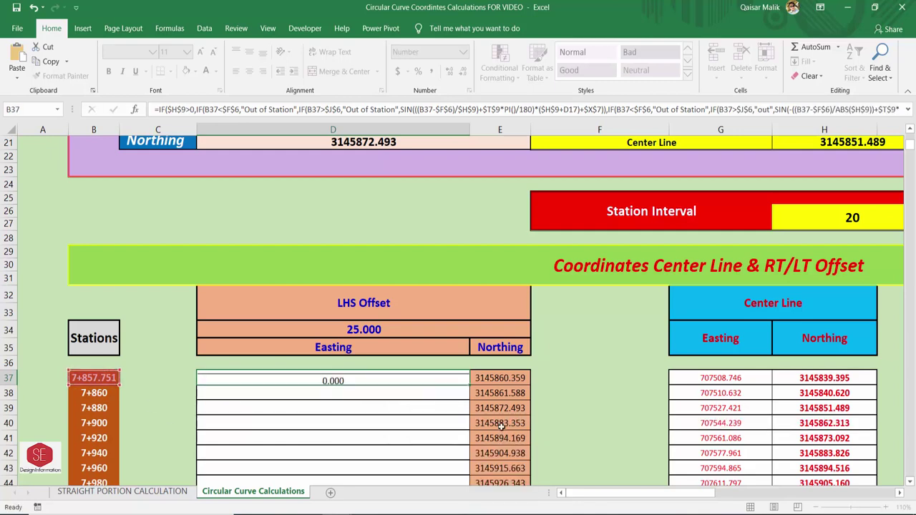
scroll(437, 386, "up", 1)
double_click(468, 428)
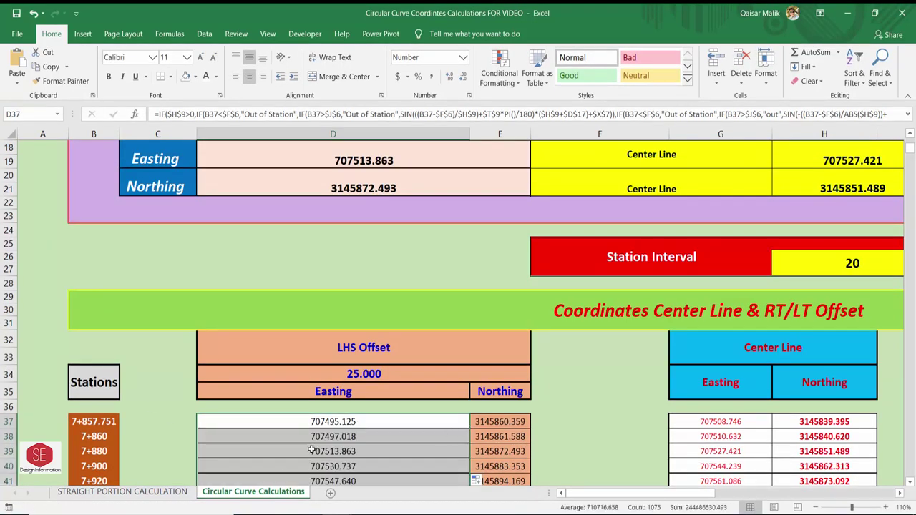
- Copy the single-station LHS Northing formula text and paste it into E37
left_click(331, 447)
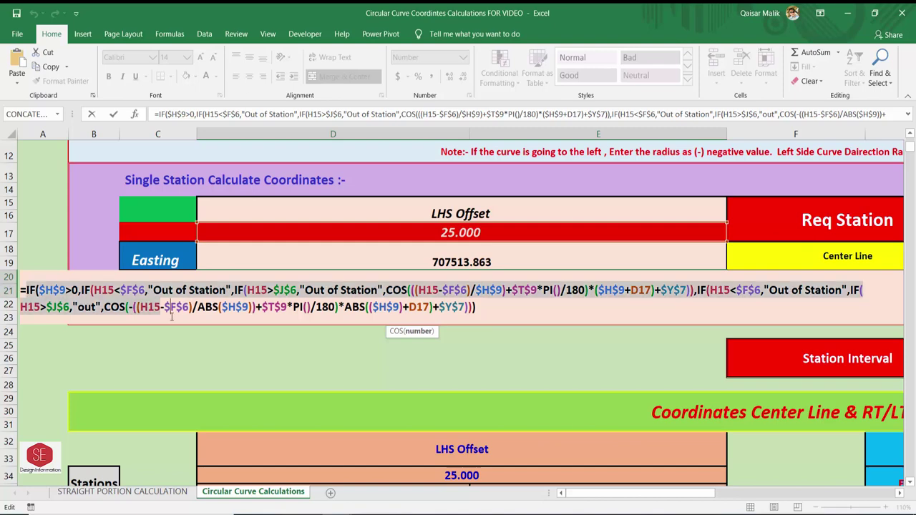
left_click_drag(22, 290, 475, 306)
right_click(418, 306)
left_click(441, 328)
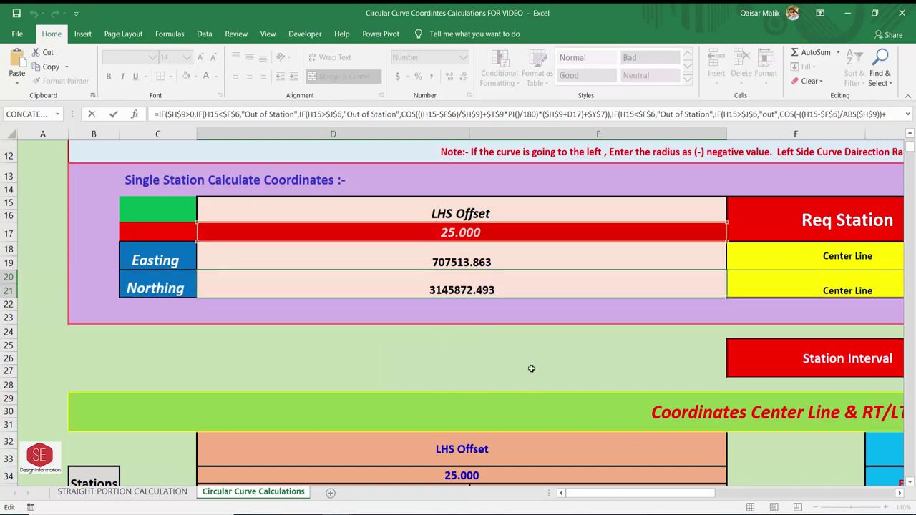
scroll(533, 365, "down", 4)
scroll(542, 341, "up", 2)
left_click(515, 393)
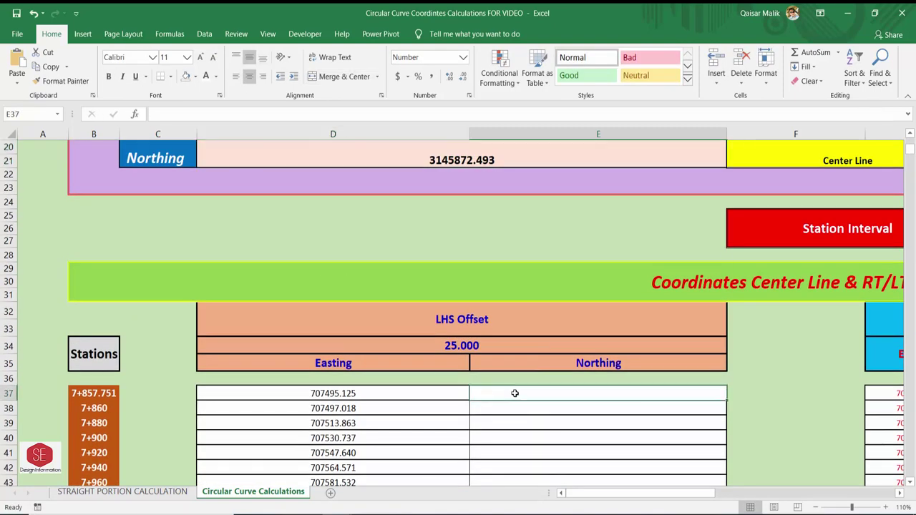
right_click(644, 395)
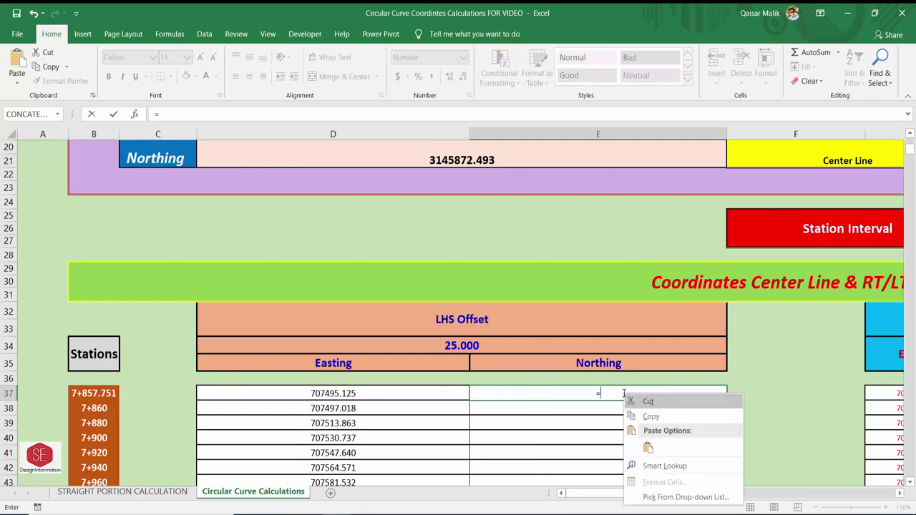
left_click(642, 450)
- Replace H15 with B37 in E37's first two conditions, COS term and left-curve condition
left_click(375, 392)
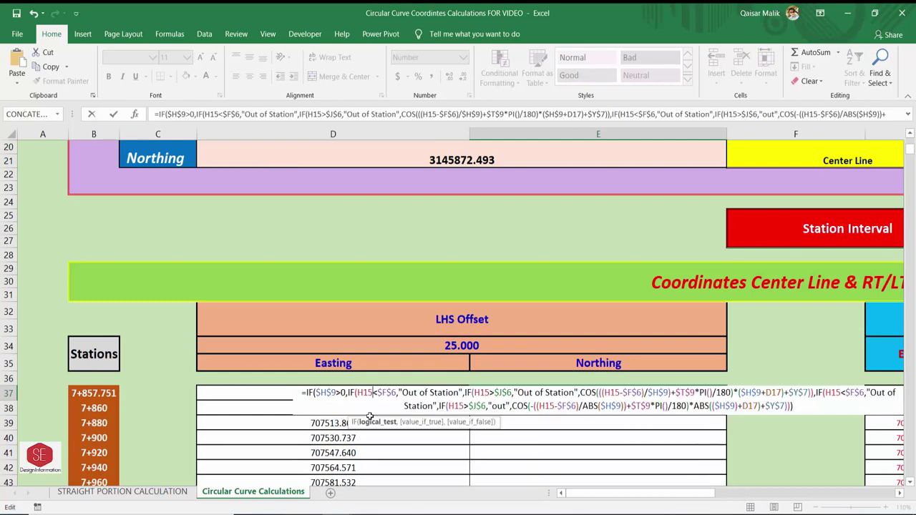
key("BackSpace")
key("BackSpace")
key("BackSpace")
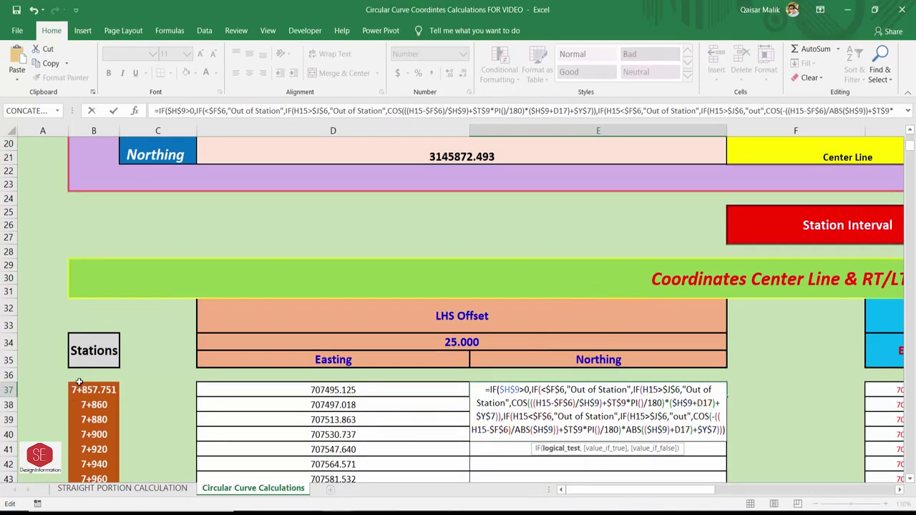
left_click(89, 390)
key("BackSpace")
key("BackSpace")
key("BackSpace")
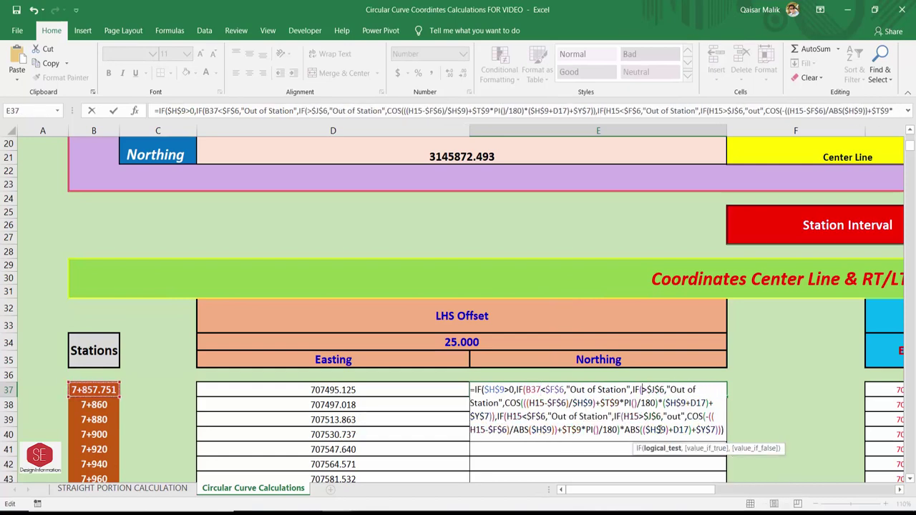
left_click(93, 390)
left_click(547, 403)
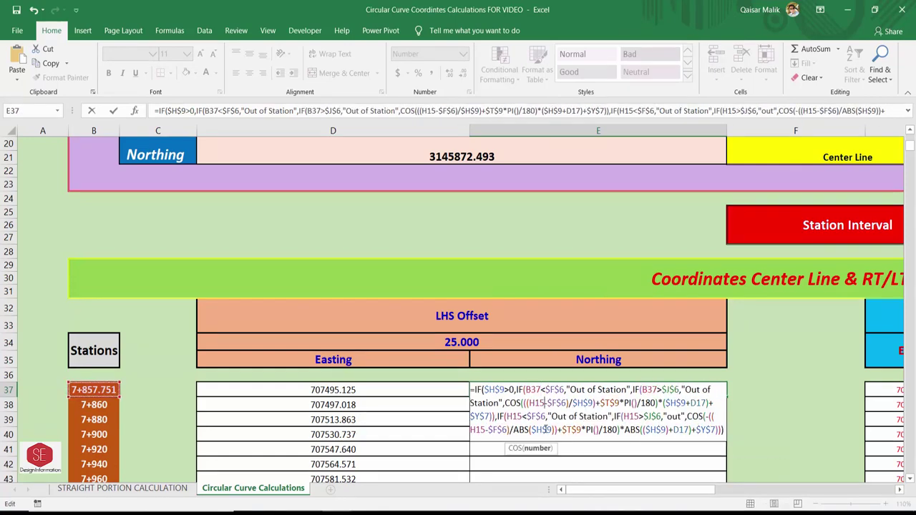
key("BackSpace")
key("BackSpace")
key("BackSpace")
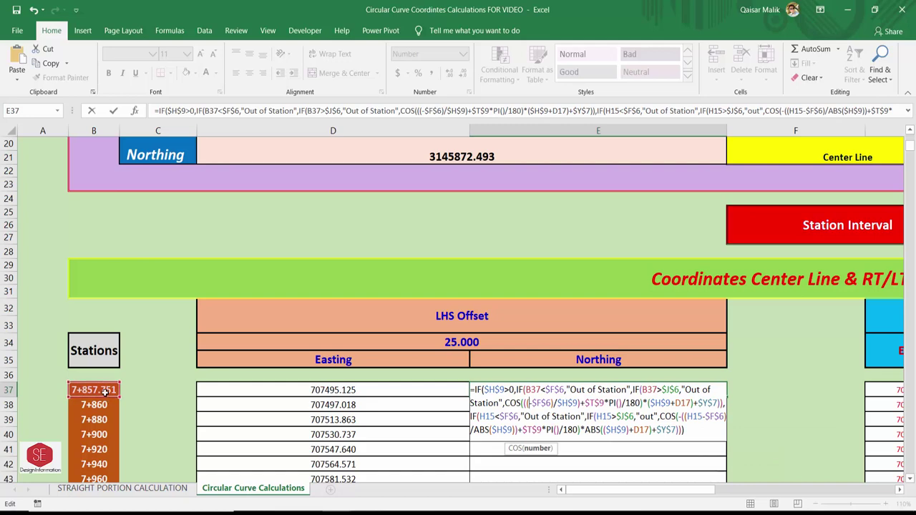
left_click(93, 389)
left_click(523, 416)
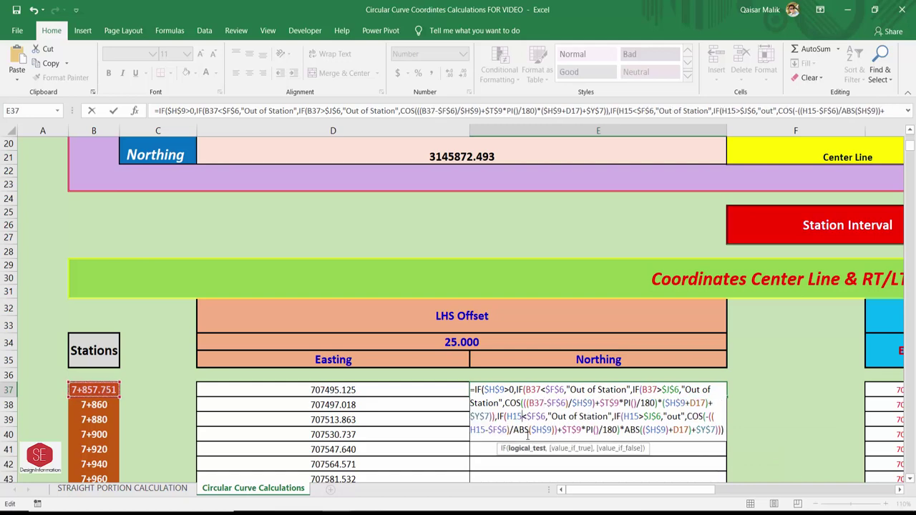
key("BackSpace")
key("BackSpace")
key("BackSpace")
left_click(85, 389)
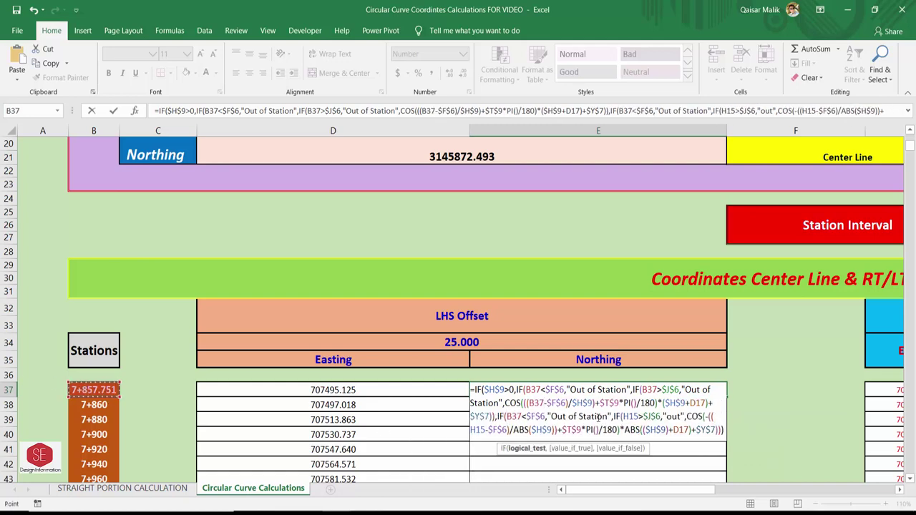
- Change the last two H15 references to B37 and commit the E37 formula
left_click(637, 416)
key("BackSpace")
key("BackSpace")
key("BackSpace")
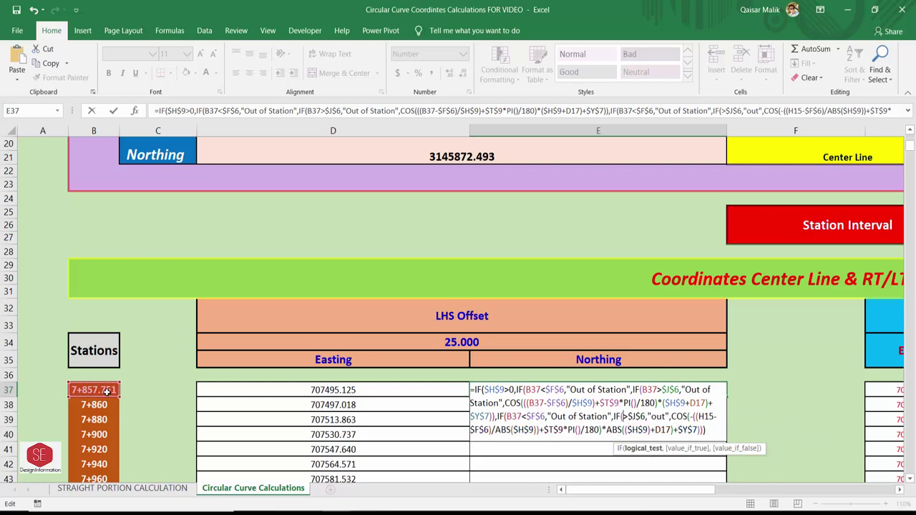
left_click(106, 390)
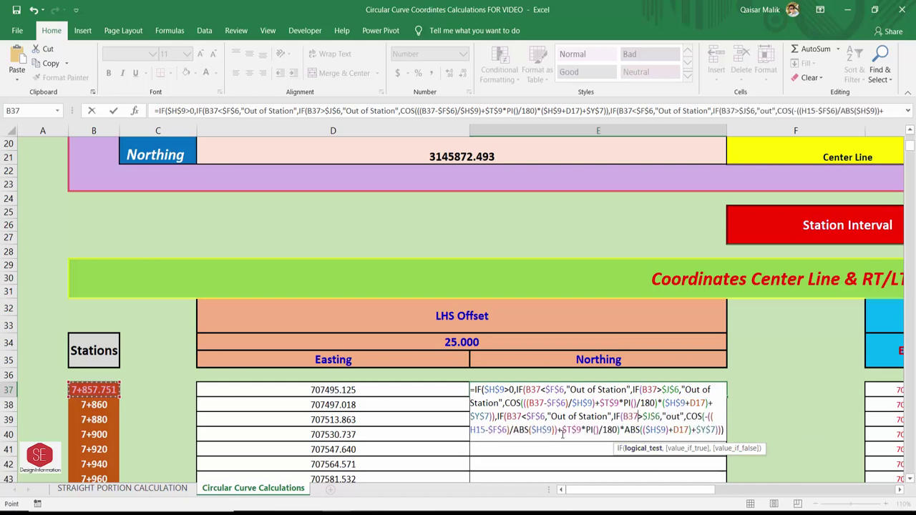
left_click(483, 430)
key("BackSpace")
key("BackSpace")
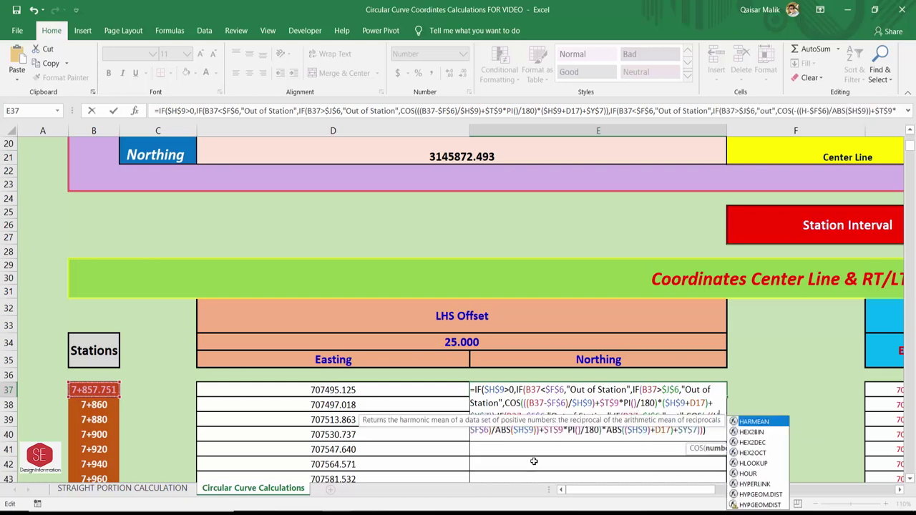
key("BackSpace")
left_click(107, 392)
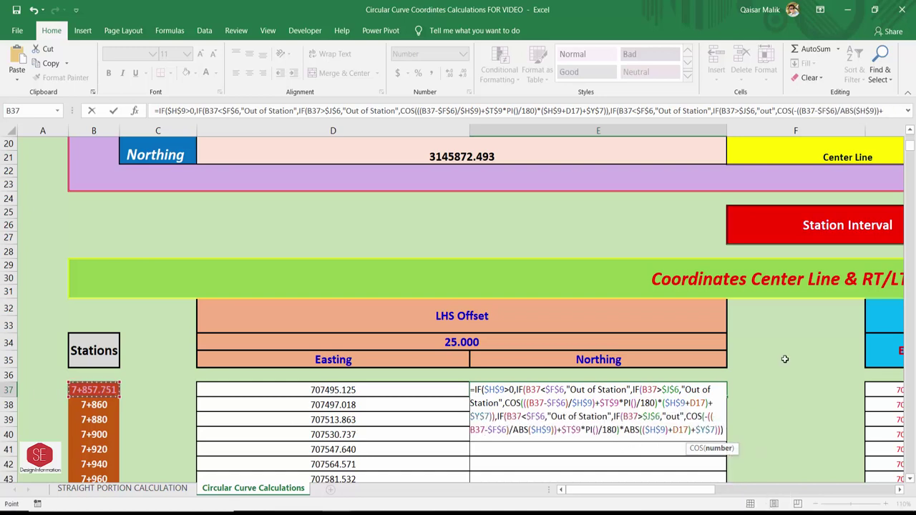
key("Return")
left_click(642, 386)
scroll(751, 372, "down", 1)
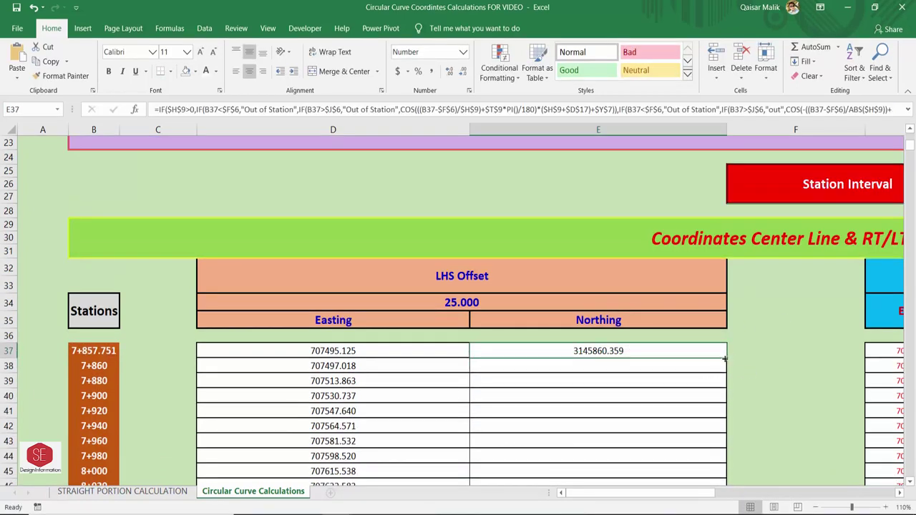
- Fill the LHS Northing formula from E37 down the whole column
double_click(725, 359)
scroll(621, 394, "down", 8)
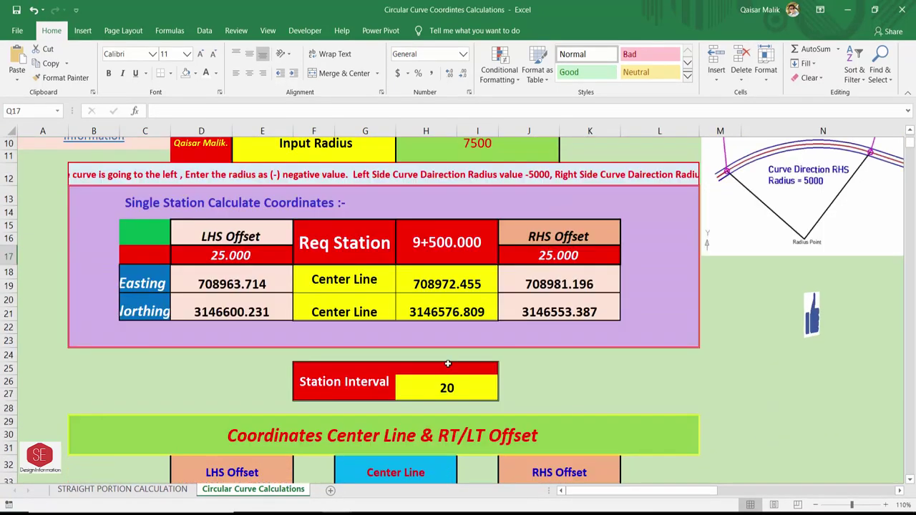
scroll(447, 364, "up", 1)
scroll(347, 263, "up", 1)
left_click_drag(586, 493, 770, 493)
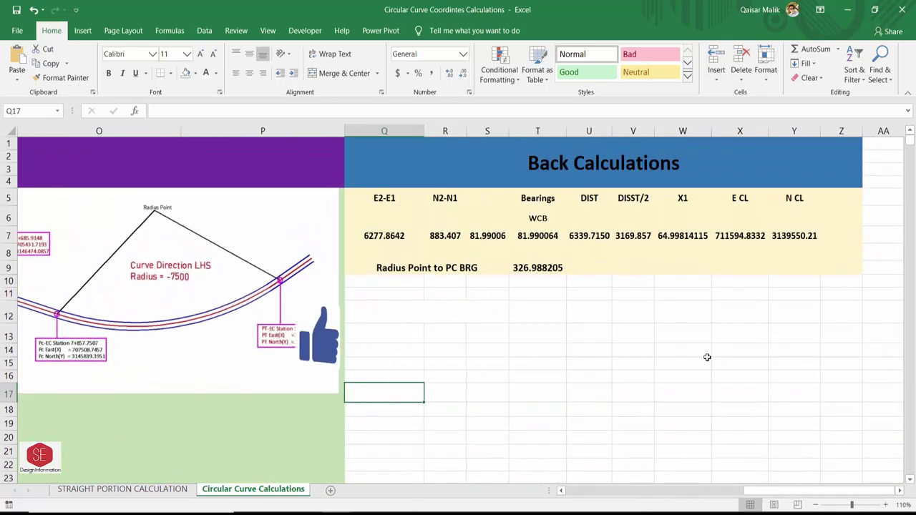
- Colour the Back Calculations title in Q1 blue
left_click(603, 163)
left_click(215, 73)
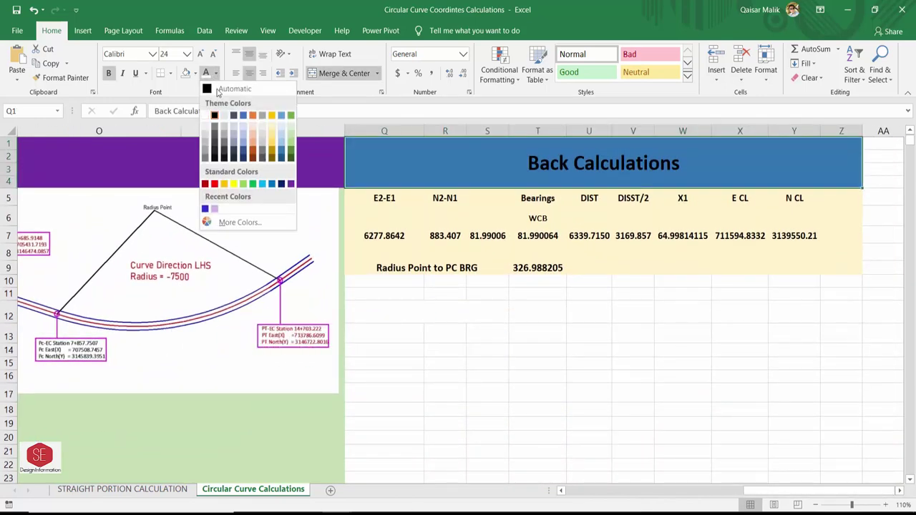
left_click(271, 184)
- Set the font colour of the back-calculation table Q5:Z9 to pale gold
left_click(399, 197)
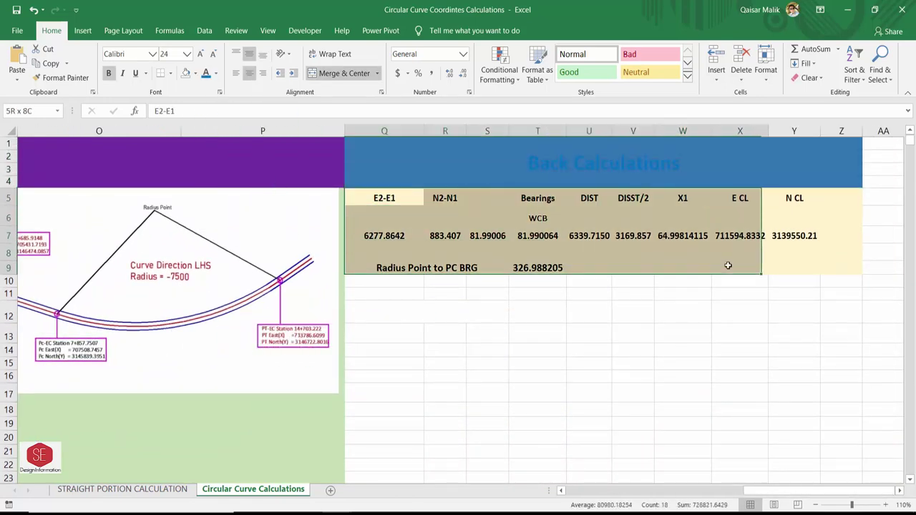
left_click_drag(398, 196, 841, 268)
left_click(216, 73)
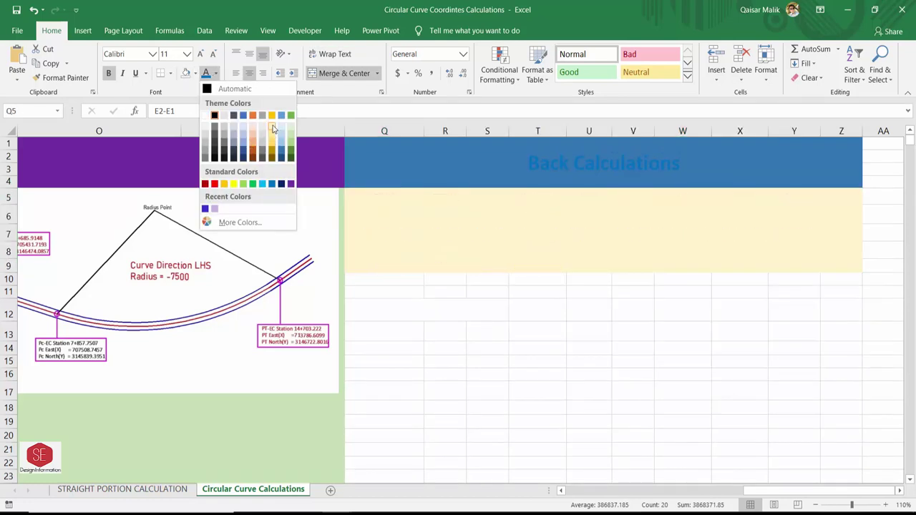
left_click(273, 125)
left_click(598, 312)
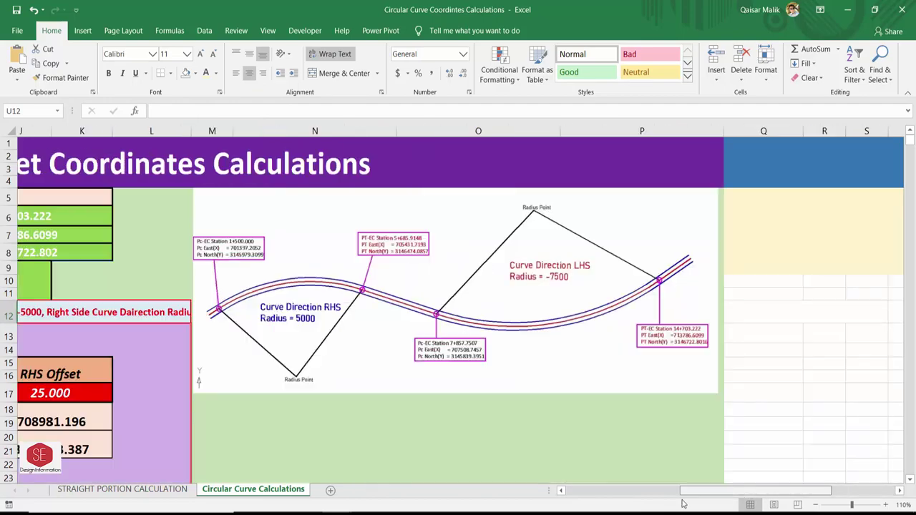
left_click_drag(748, 494, 634, 494)
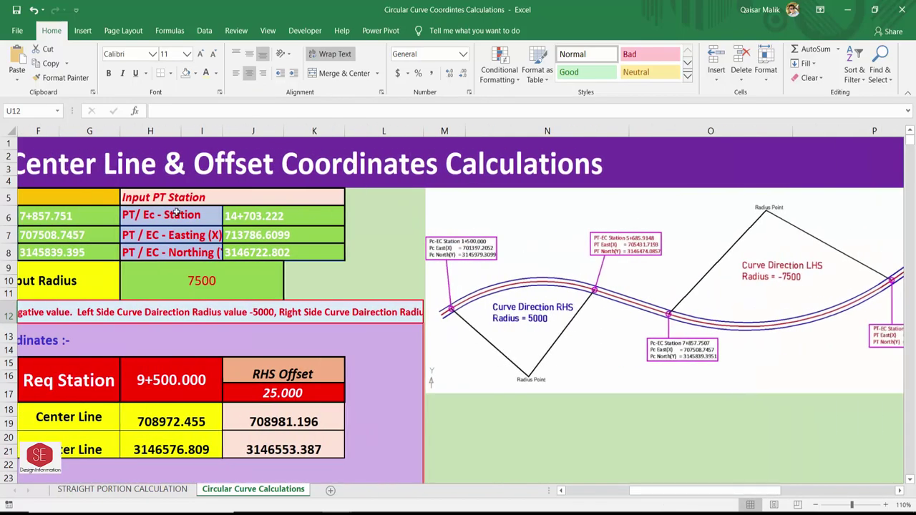
- Clear the old plot strings and enter the centre-line pair formula joining G37 and H37 in N37
scroll(382, 309, "down", 8)
scroll(381, 309, "down", 1)
left_click(536, 283)
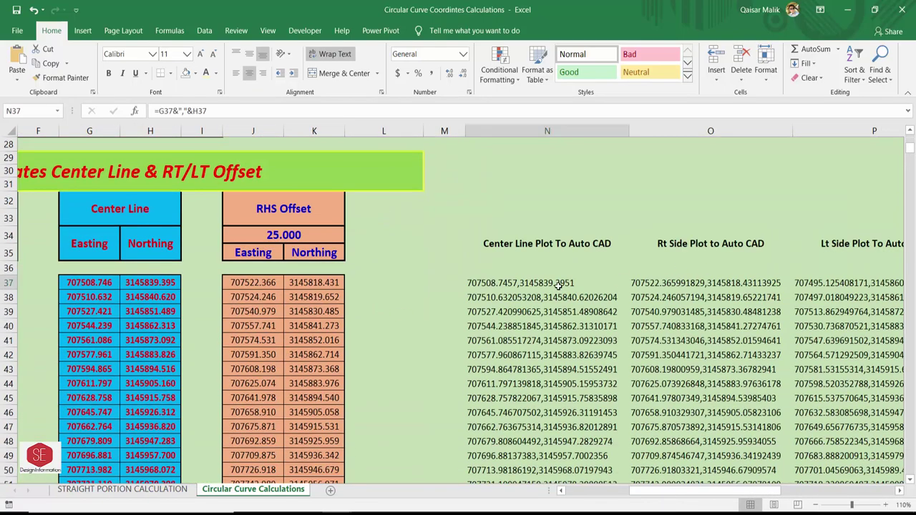
left_click_drag(536, 283, 885, 355)
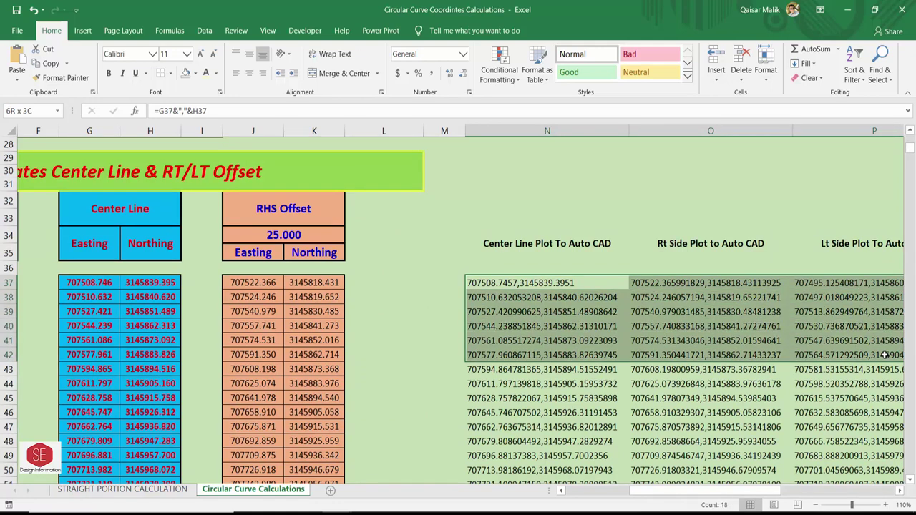
key("ctrl+z")
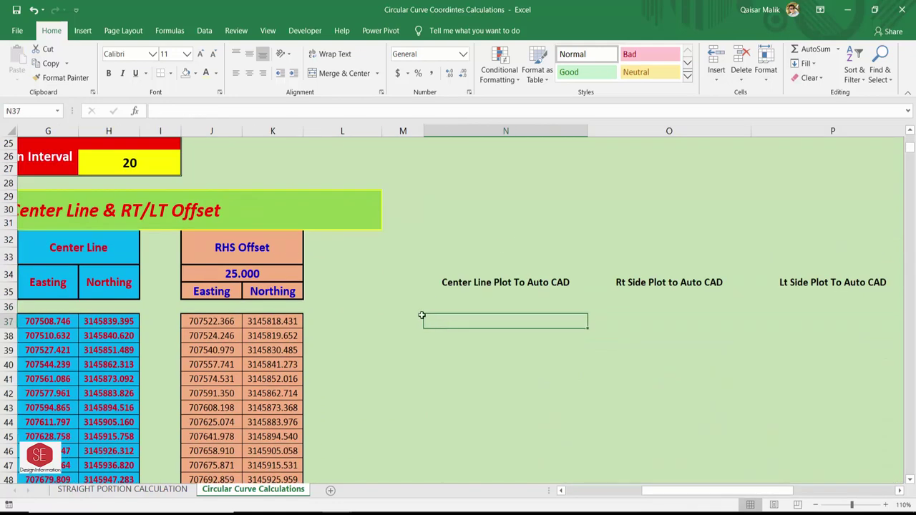
type("=")
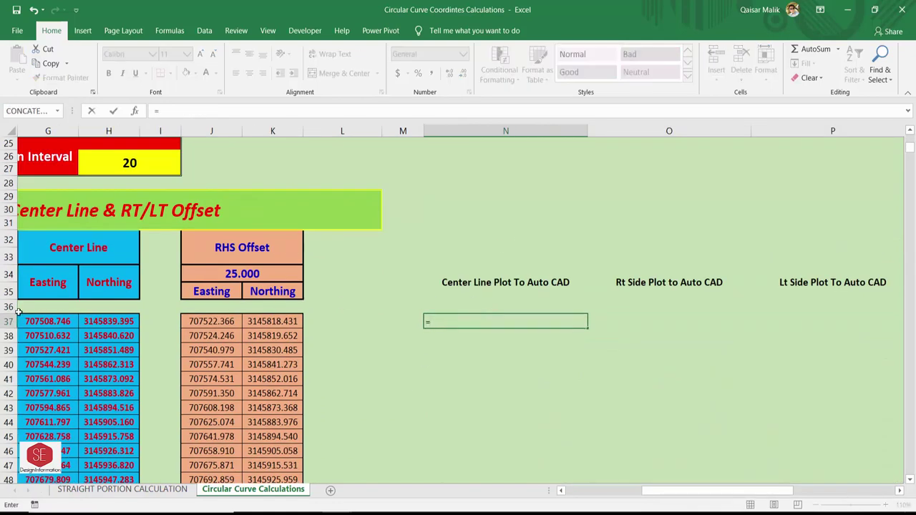
left_click(56, 322)
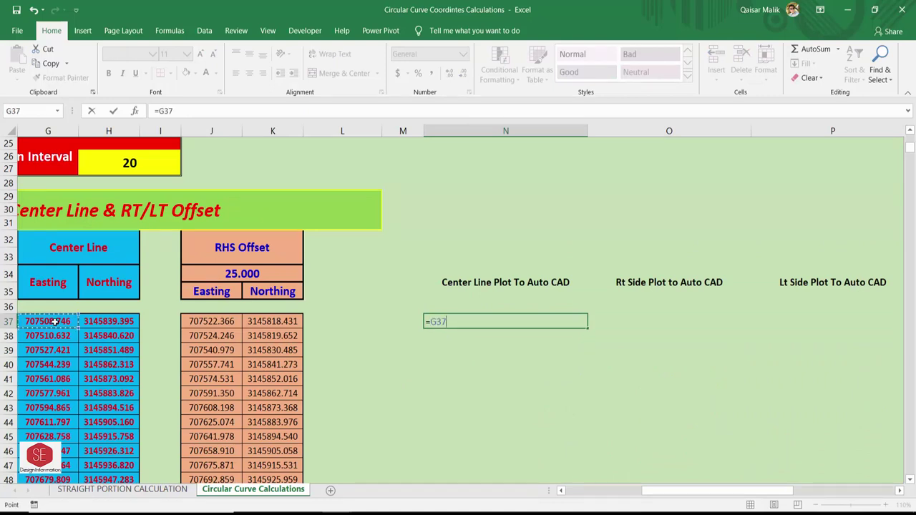
type("&\",\"&")
left_click(118, 321)
key("Return")
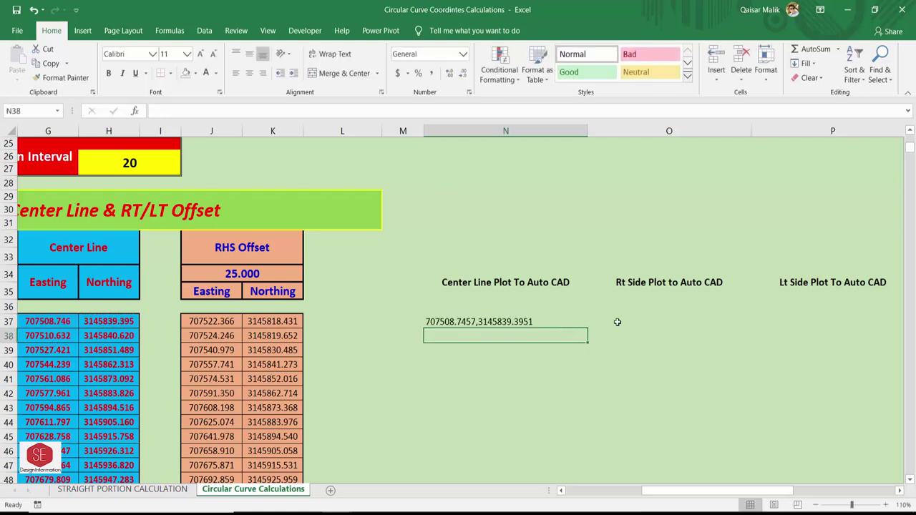
- Enter the right-offset pair formula joining J37 and K37 in O37
left_click(617, 322)
type("=")
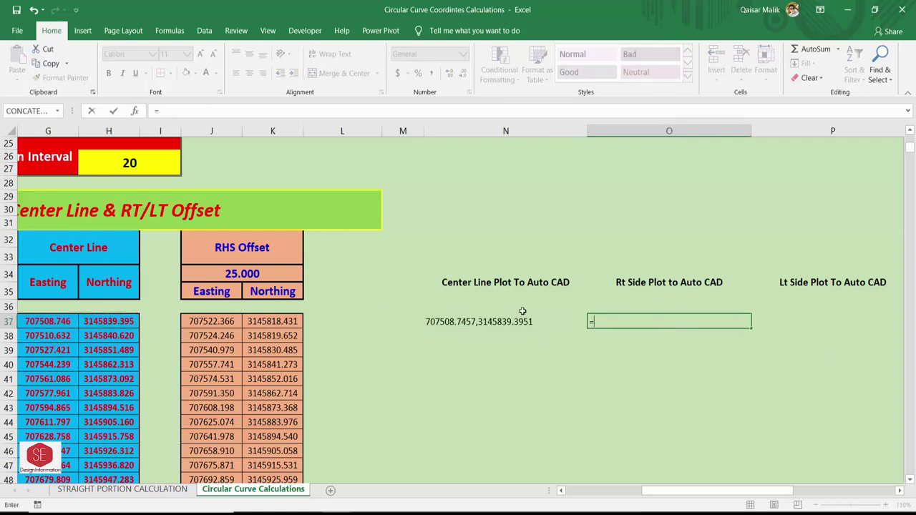
left_click(207, 322)
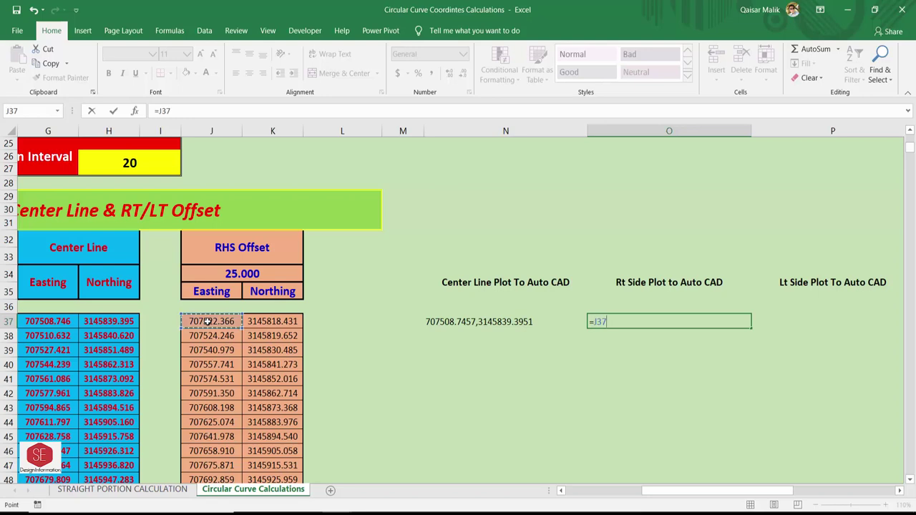
type("&\",\"&")
left_click(259, 322)
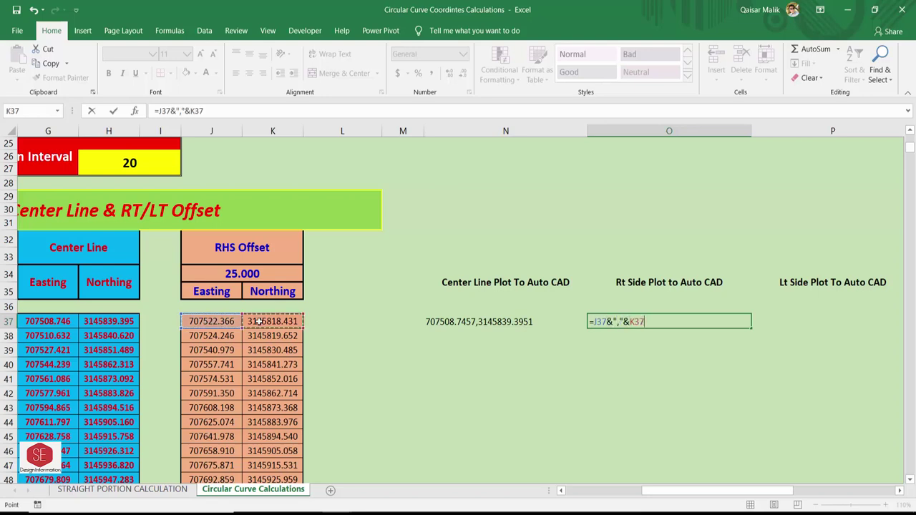
key("Return")
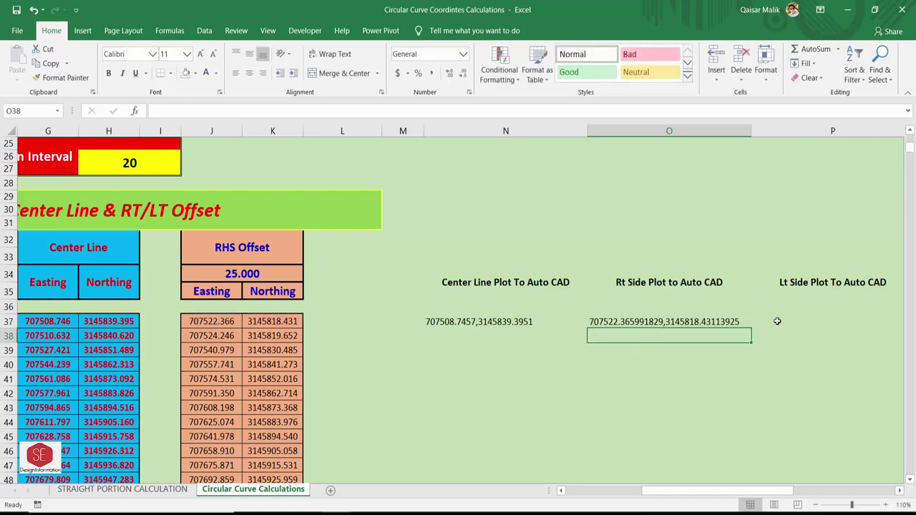
- Enter the left-offset pair formula joining D37 and E37 in P37
left_click(801, 326)
type("=")
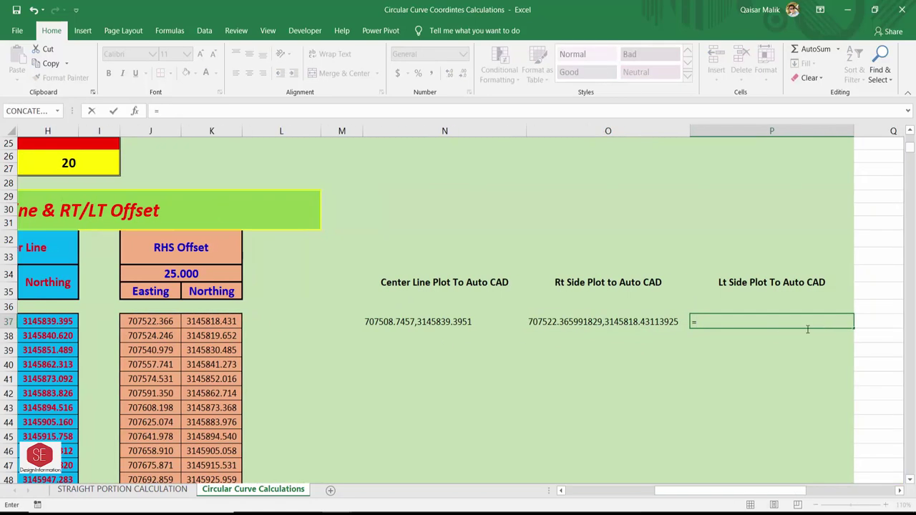
left_click_drag(704, 495, 616, 495)
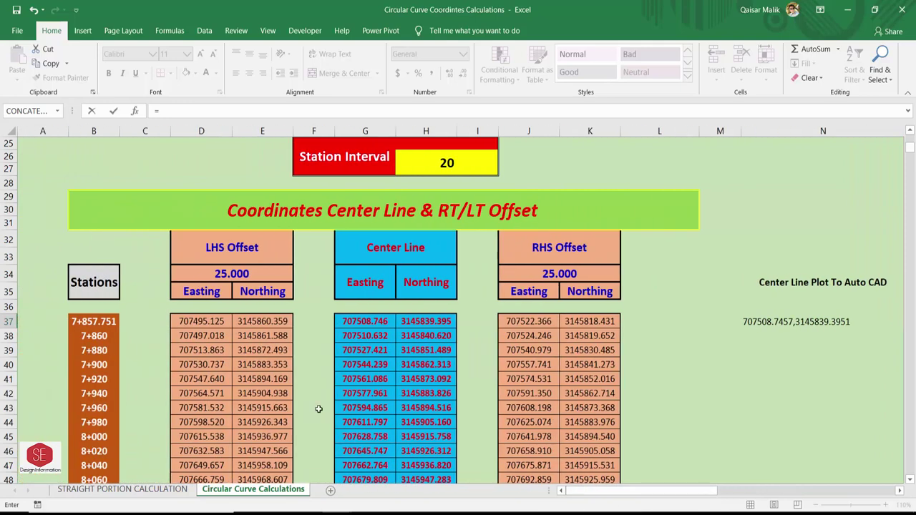
left_click(203, 321)
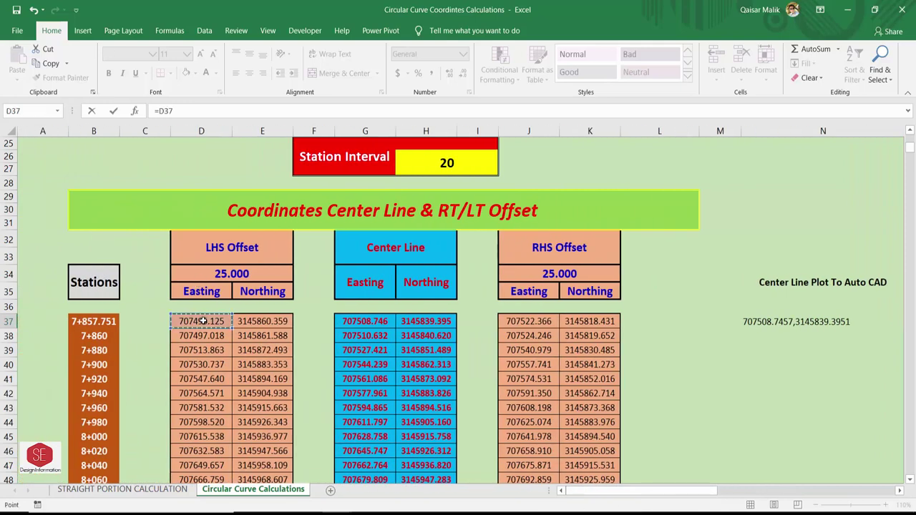
type("&\",\"&")
left_click(256, 317)
key("Return")
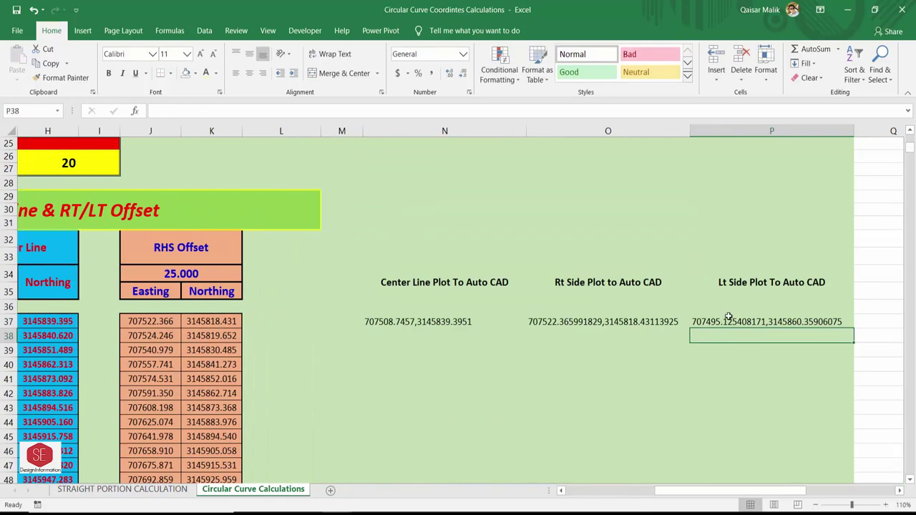
left_click(728, 317)
- Copy the Center Line coordinate pairs from N37 to the column's end and switch to AutoCAD
mouse_move(450, 321)
left_mouse_down()
mouse_move(823, 329)
mouse_move(904, 445)
left_mouse_up()
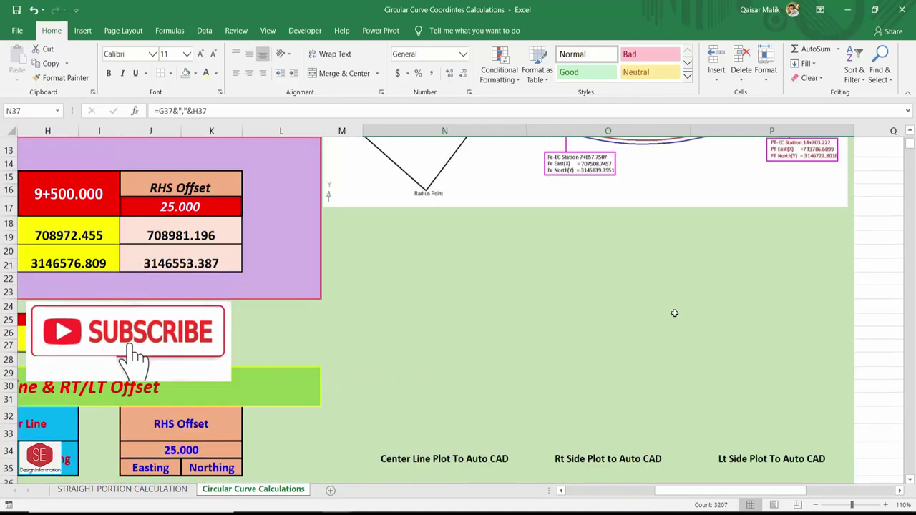
scroll(674, 313, "down", 6)
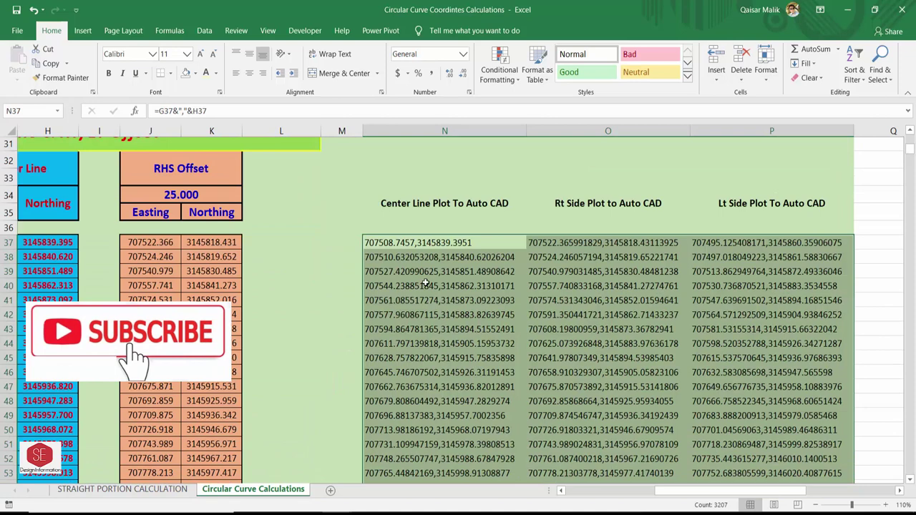
left_click(424, 238)
key("ctrl+shift+Down")
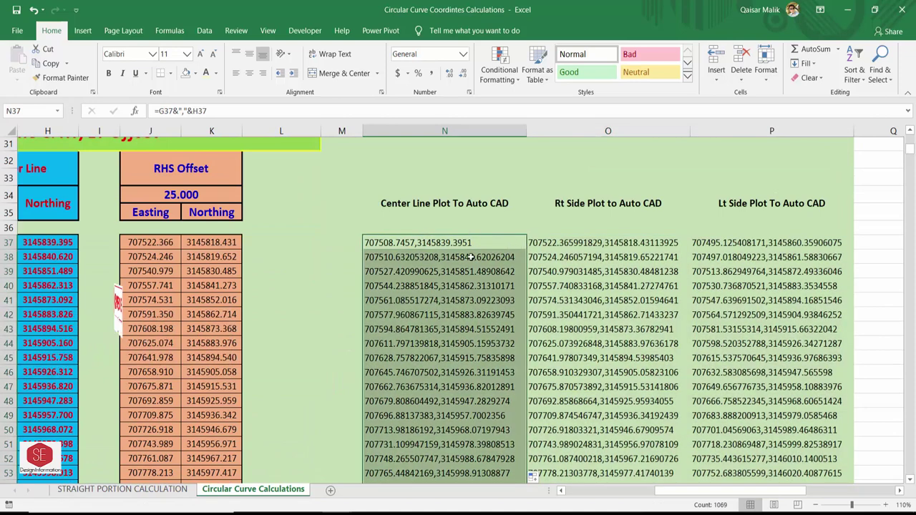
right_click(470, 257)
left_click(475, 248)
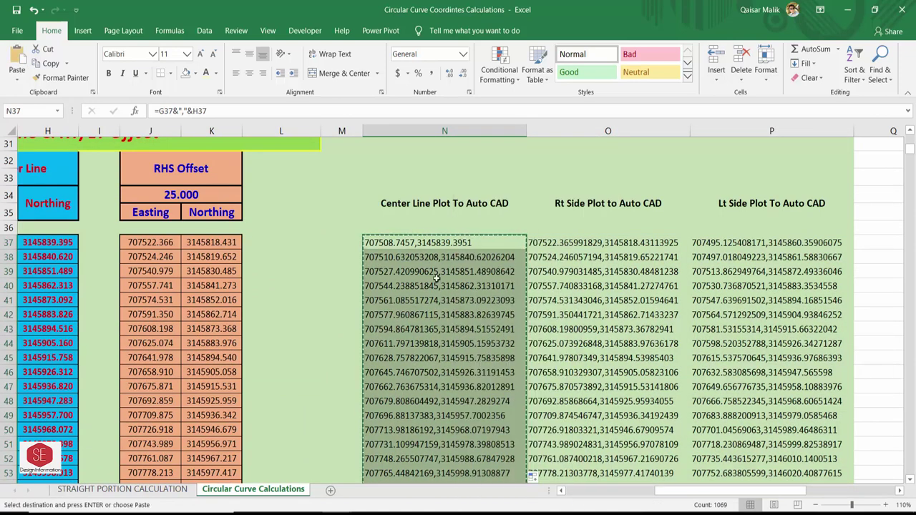
key("alt+Tab")
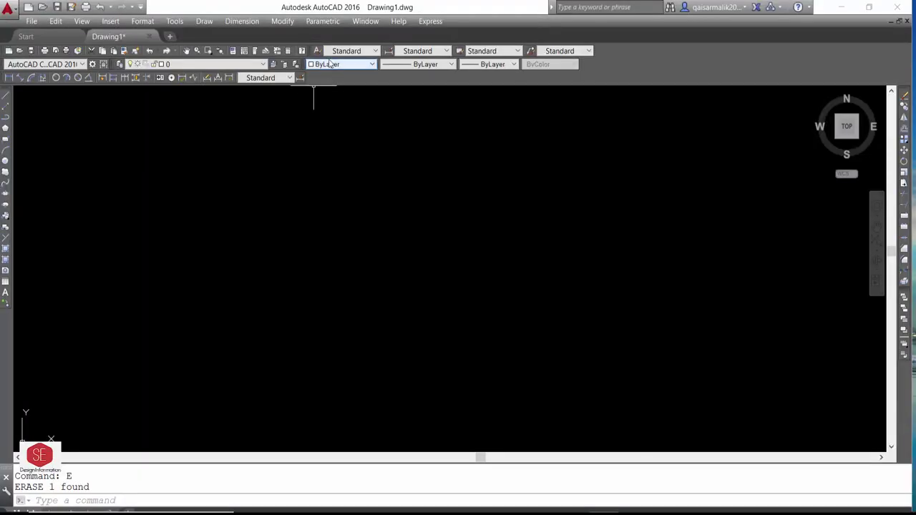
- Draw the centre line as a red polyline by pasting the copied coordinates into PL
left_click(331, 64)
left_click(329, 82)
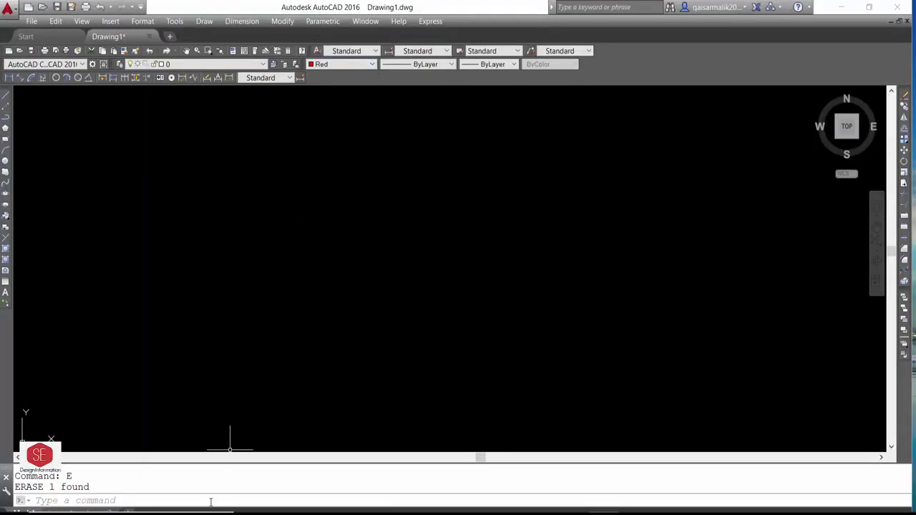
type("PL")
key("Return")
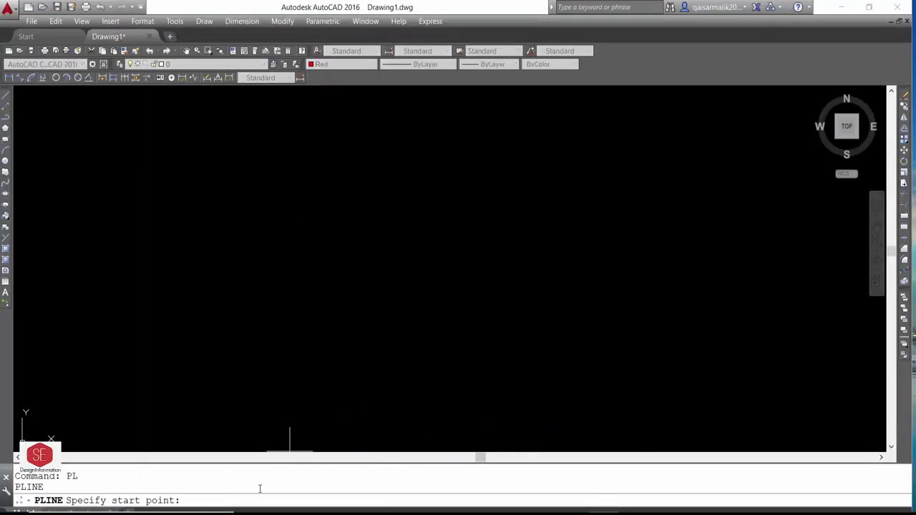
right_click(252, 496)
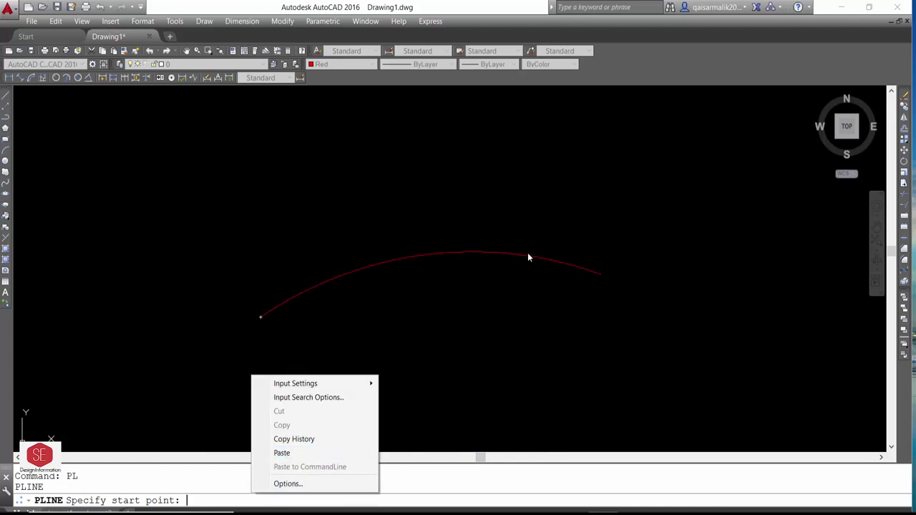
key("Escape")
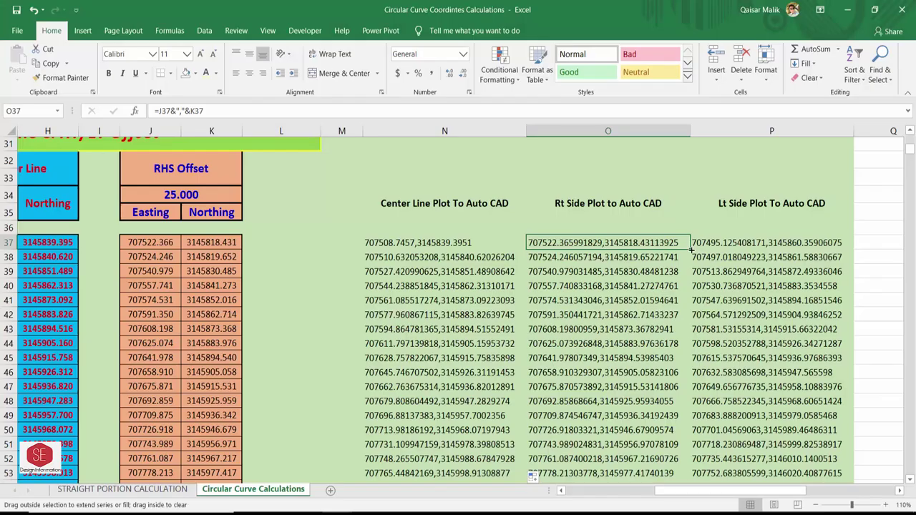
- Copy the Rt Side column O coordinates and paste them as a yellow polyline
key("ctrl+shift+Down")
right_click(623, 272)
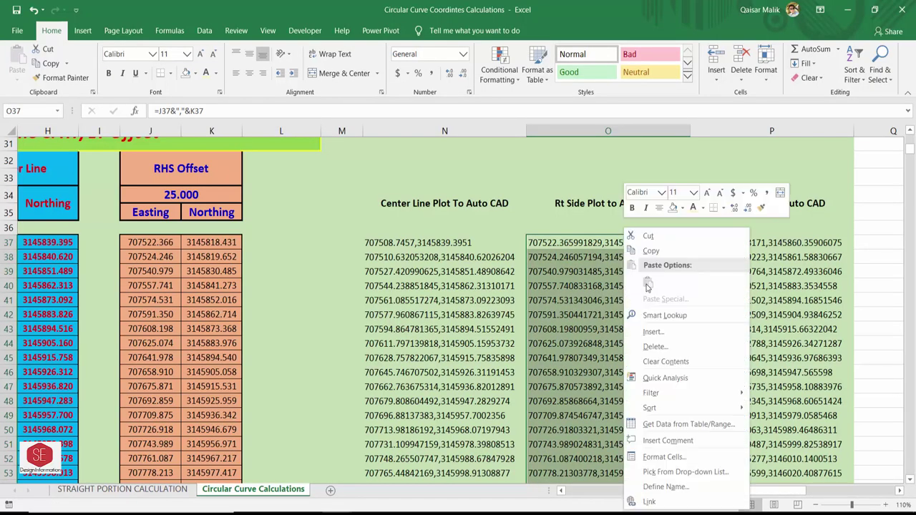
left_click(652, 251)
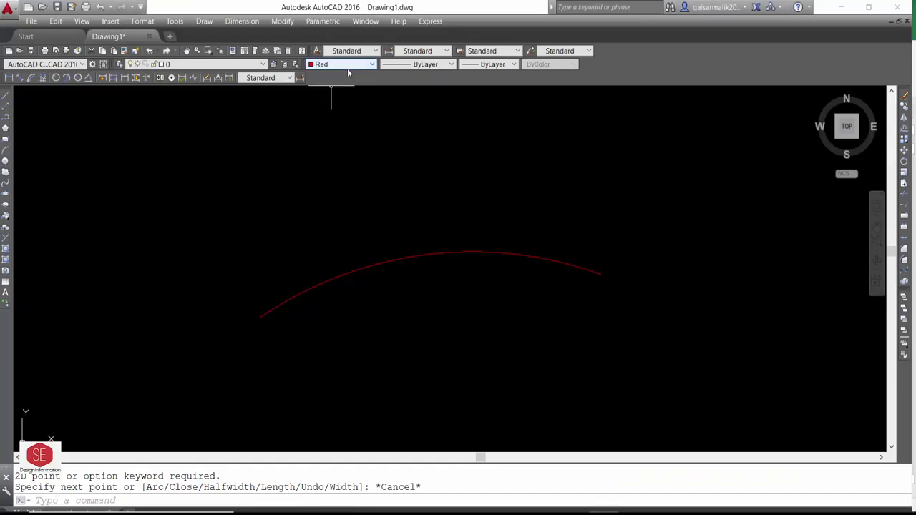
left_click(336, 65)
left_click(337, 98)
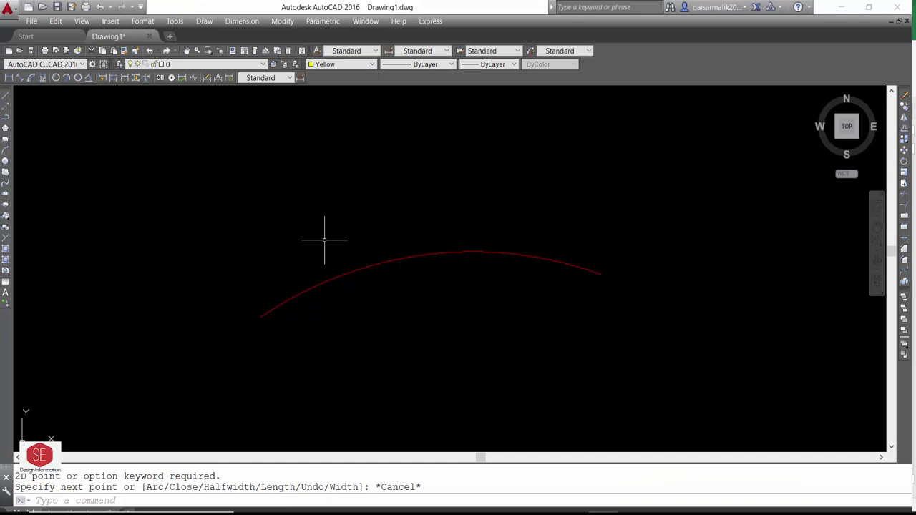
type("PL")
key("Return")
right_click(320, 502)
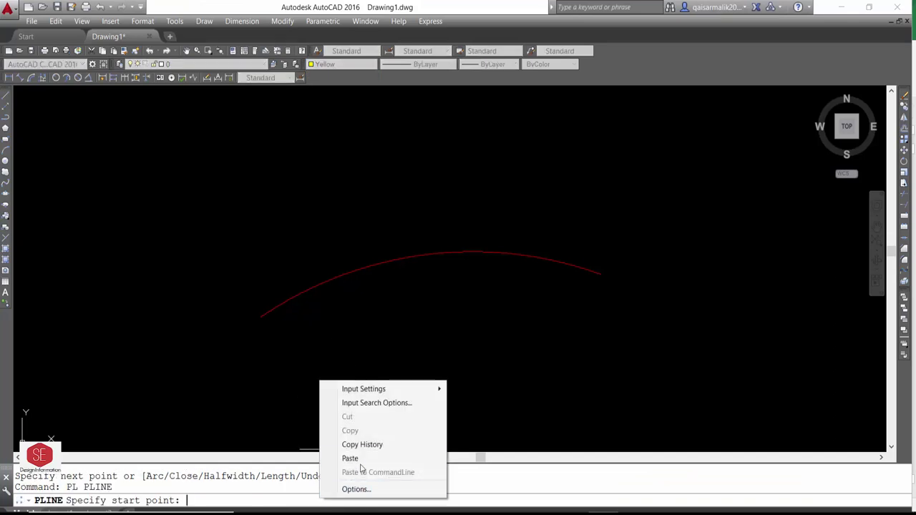
left_click(592, 272)
key("Escape")
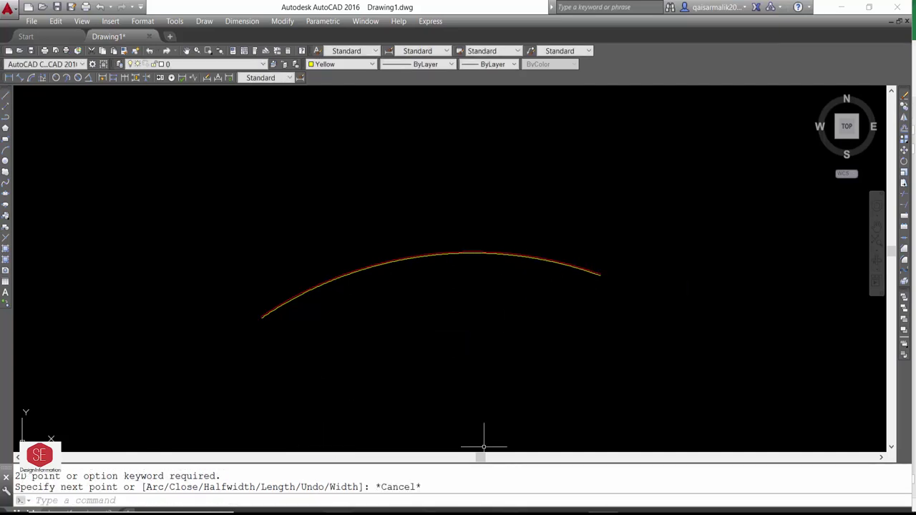
key("alt+Tab")
left_click(794, 243)
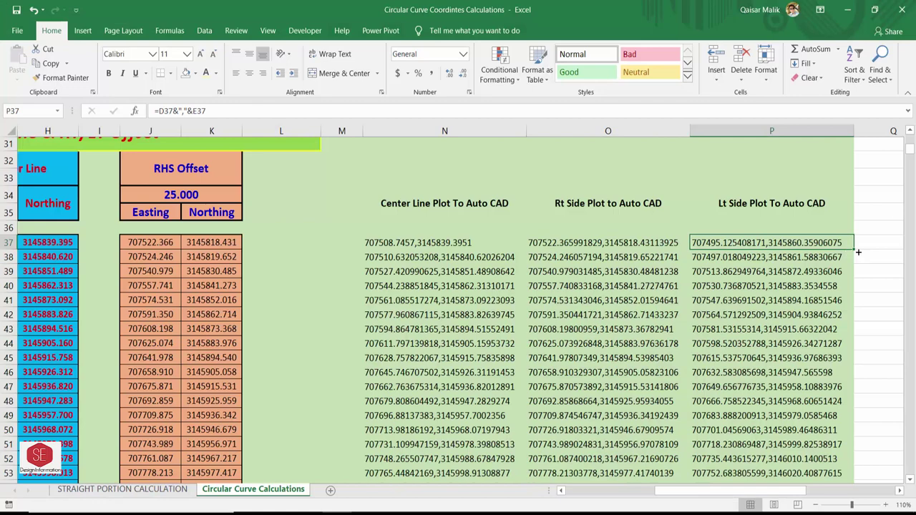
- Copy the Lt Side coordinate pairs from P37 down the column
key("ctrl+shift+Down")
right_click(752, 262)
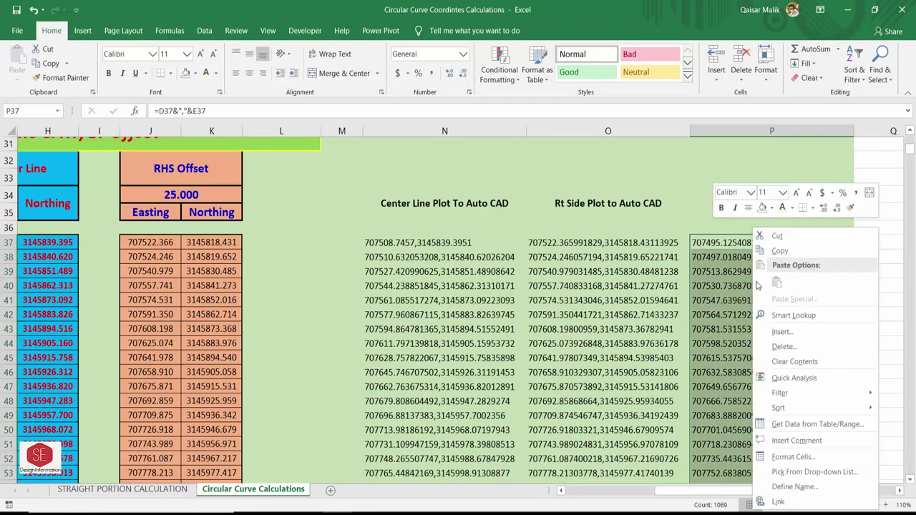
left_click(778, 252)
key("alt+Tab")
- Paste the left-side coordinates into a PL polyline in AutoCAD, then return to Excel
key("Escape")
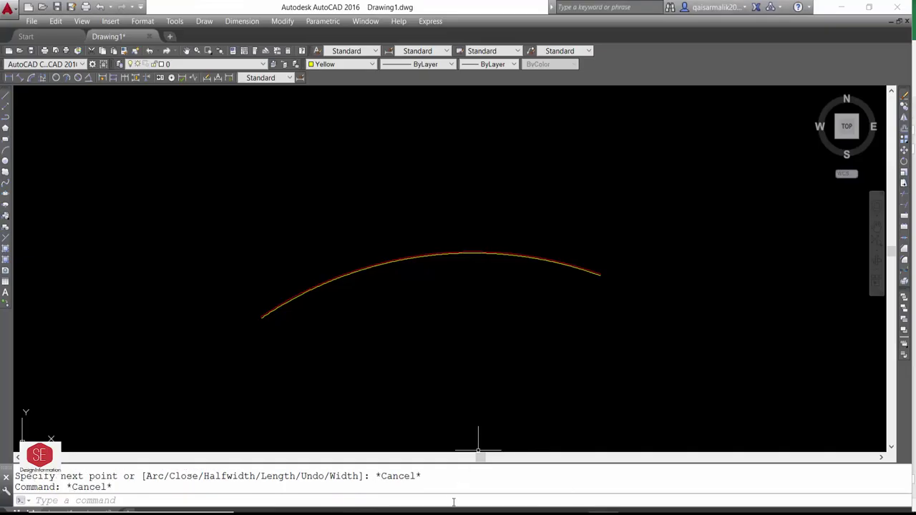
type("PL")
key("Return")
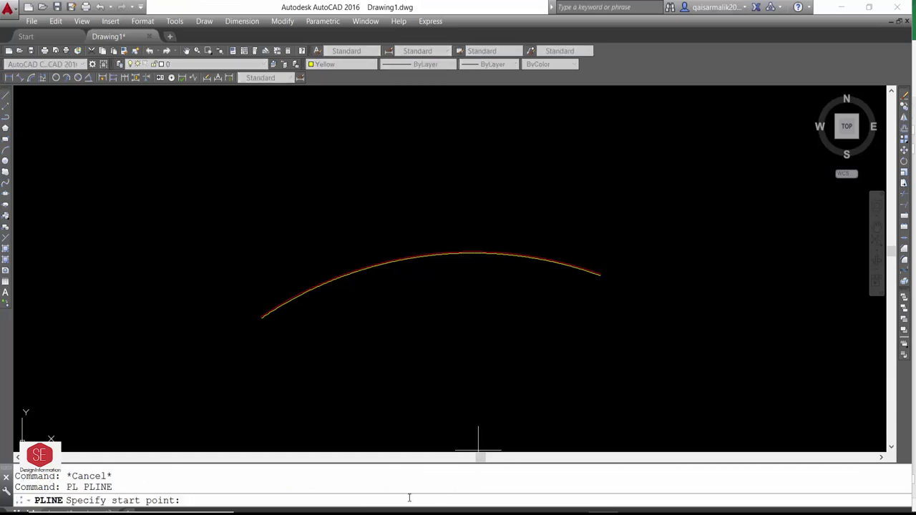
right_click(409, 497)
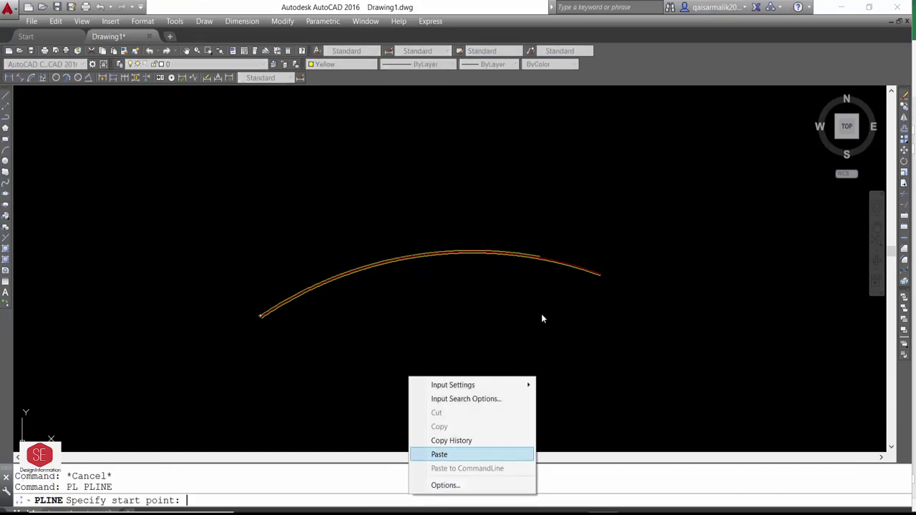
left_click(463, 257)
key("Escape")
scroll(435, 245, "up", 3)
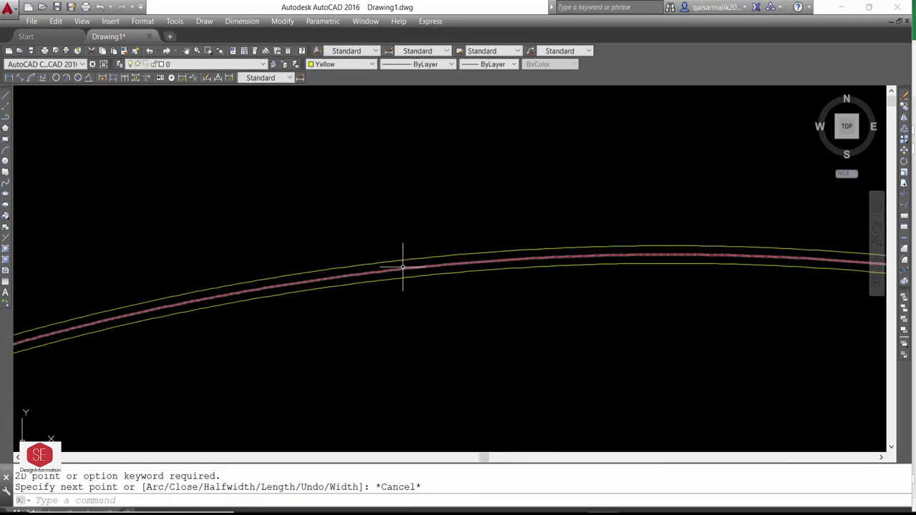
scroll(403, 266, "down", 2)
scroll(425, 246, "down", 2)
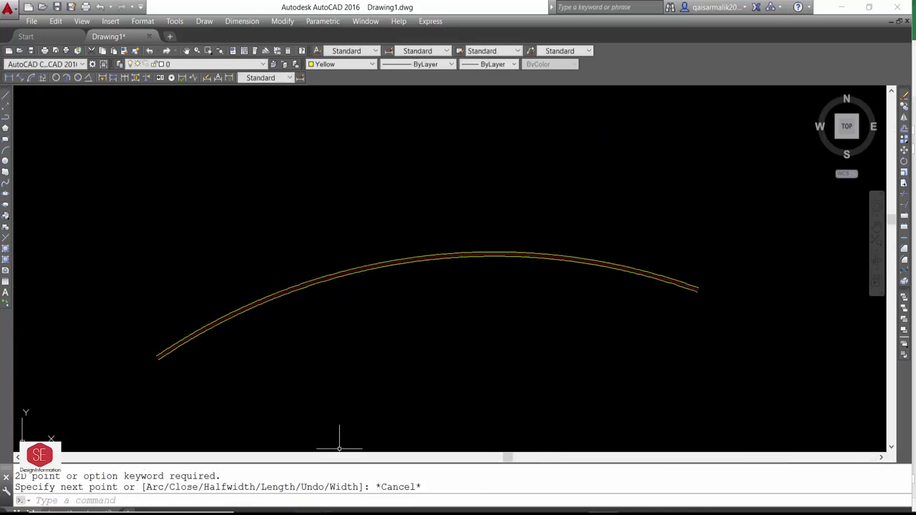
left_click(343, 511)
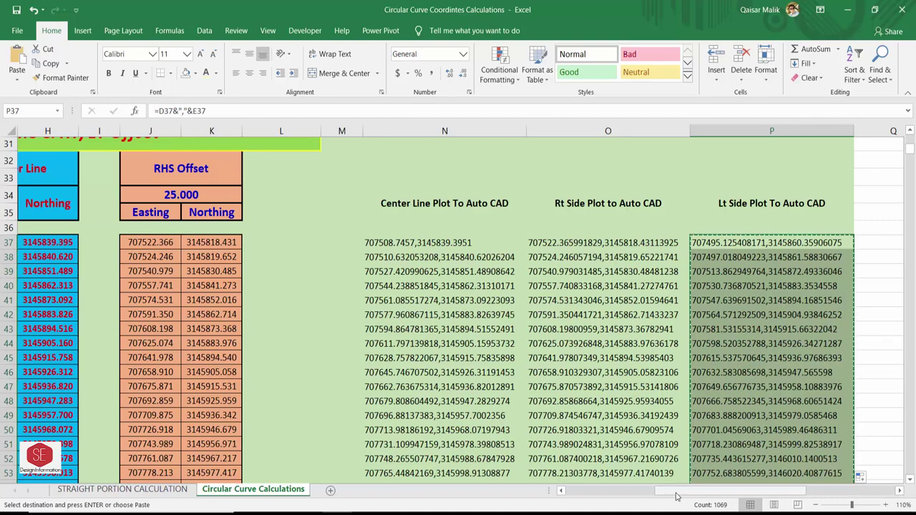
- Move the curve diagram picture over the table and back to the right
left_click_drag(676, 496, 586, 496)
scroll(432, 391, "up", 3)
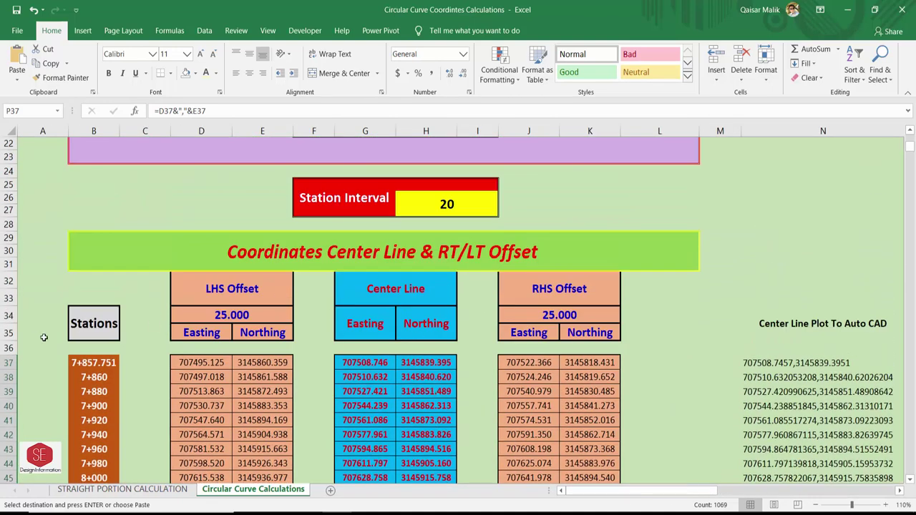
scroll(486, 282, "up", 5)
scroll(482, 223, "up", 2)
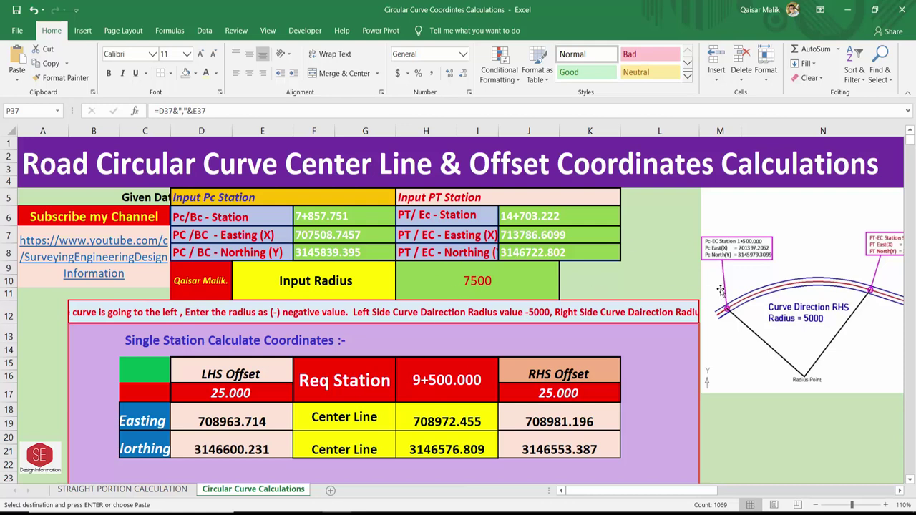
left_click_drag(720, 289, 375, 333)
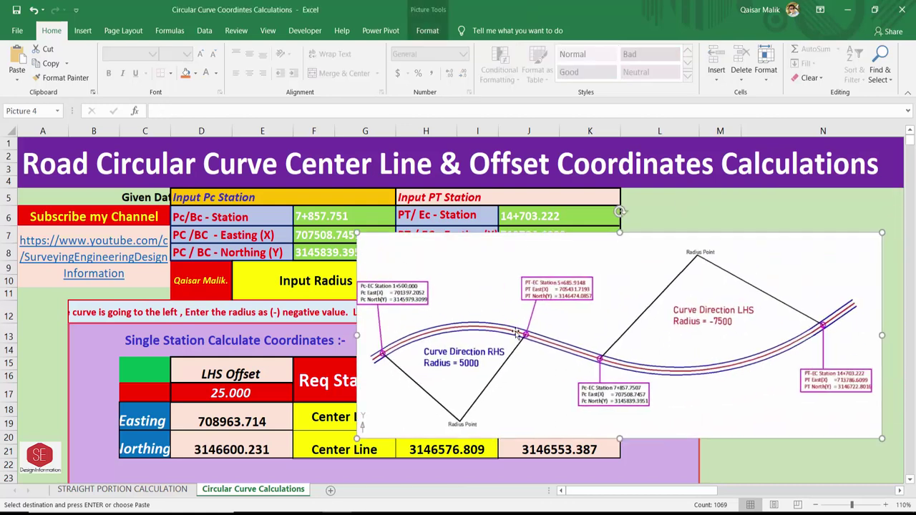
mouse_move(517, 333)
left_mouse_down()
mouse_move(826, 288)
mouse_move(831, 246)
left_mouse_up()
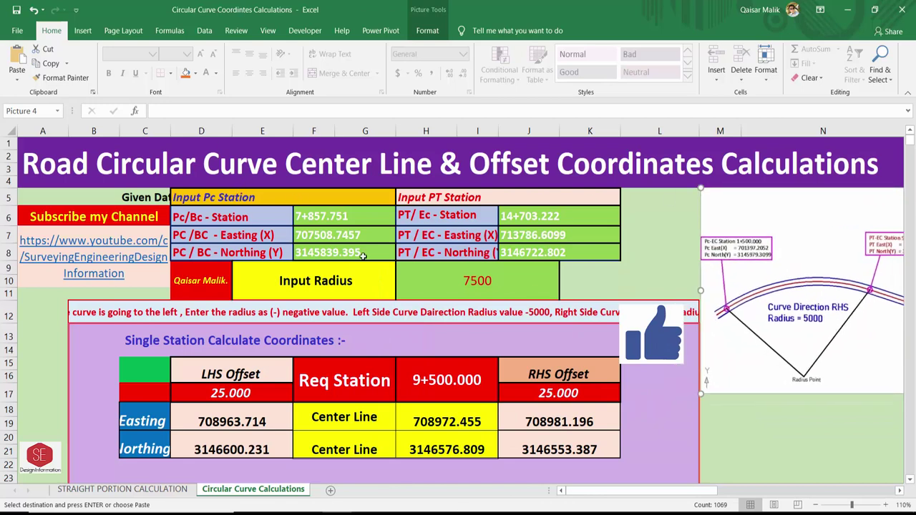
- Enter 8+500 as the required station in H15, giving centre-line E 708061.624, N 3146165.827
scroll(418, 347, "down", 1)
left_click(422, 347)
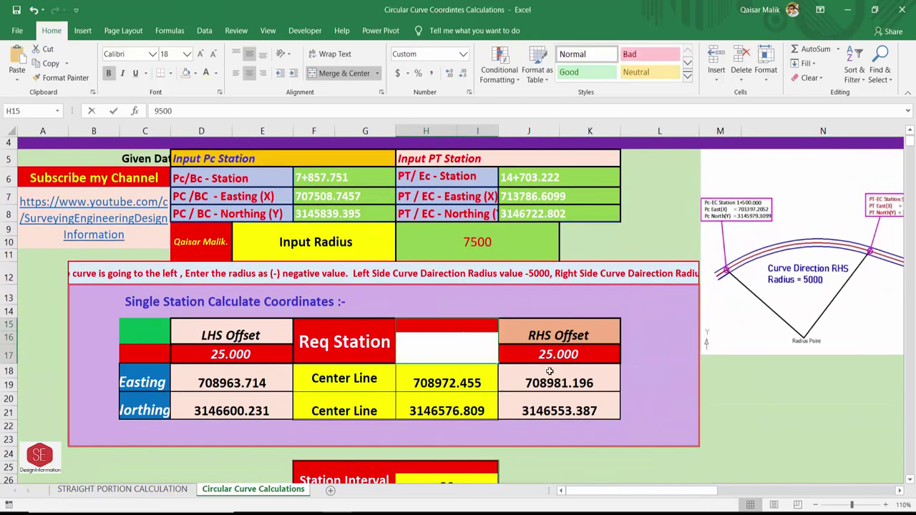
type("8+500")
key("Return")
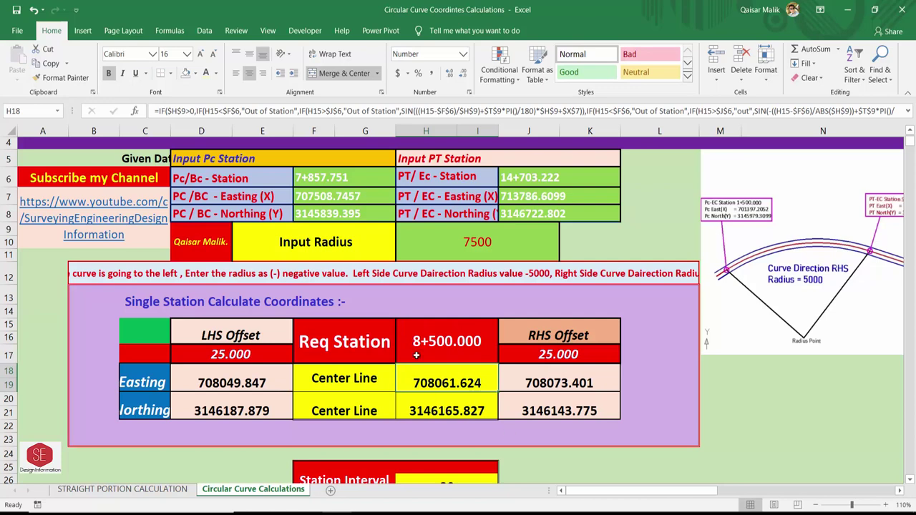
scroll(337, 384, "down", 3)
scroll(396, 479, "down", 1)
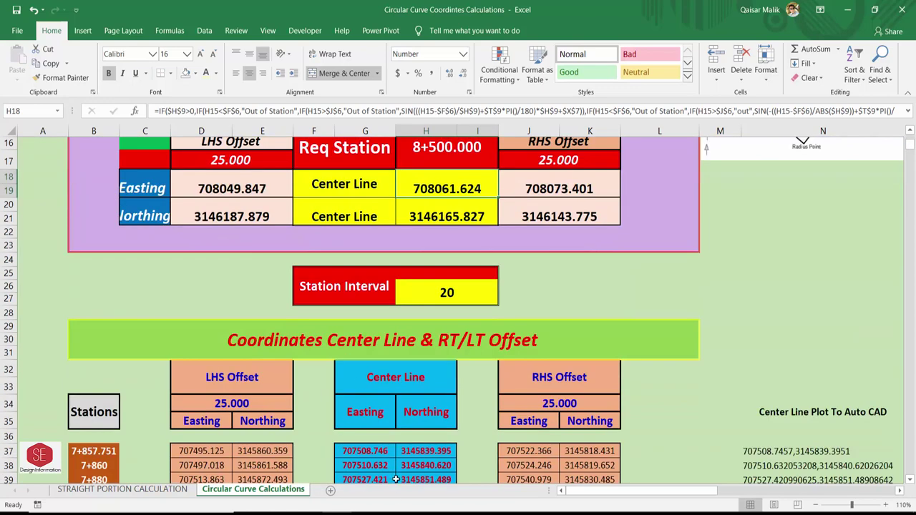